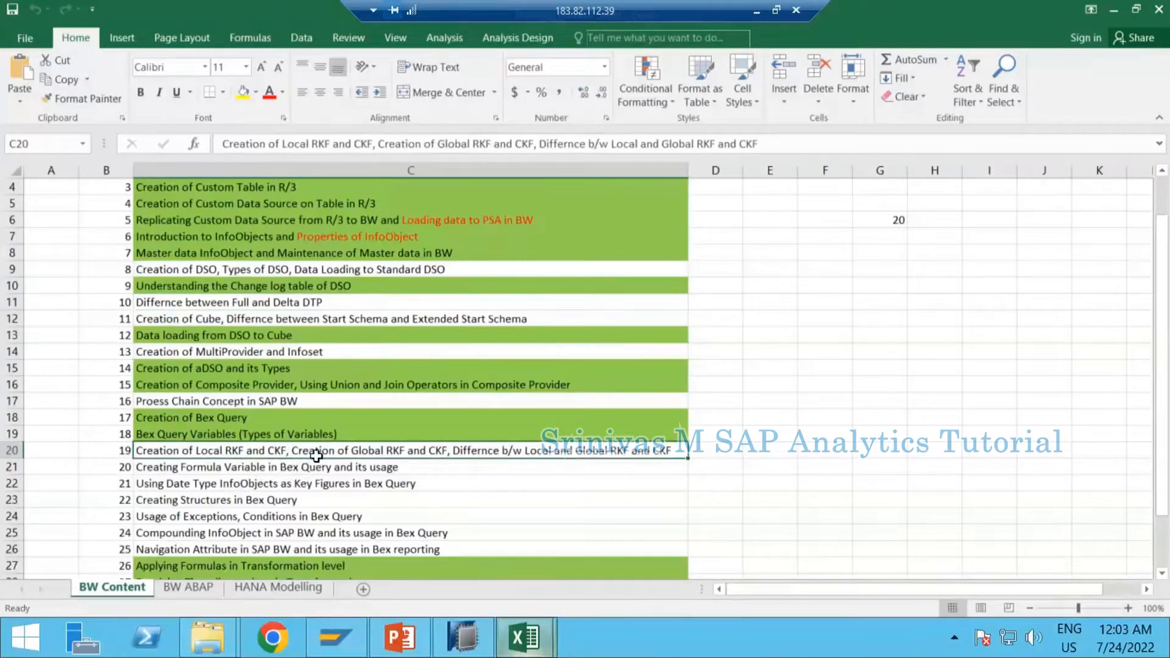
Switch to the Rough Notes workbook and add a new sheet after Sheet21
{"action": "mouse_move", "coordinate": [465, 640]}
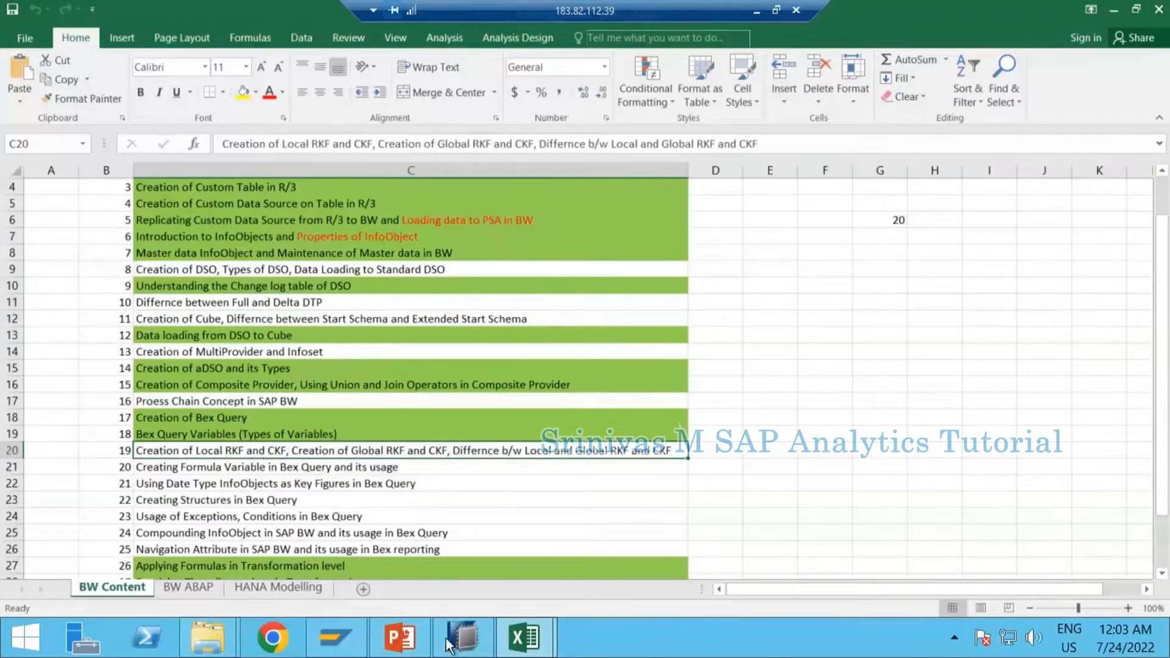
{"action": "mouse_move", "coordinate": [521, 650]}
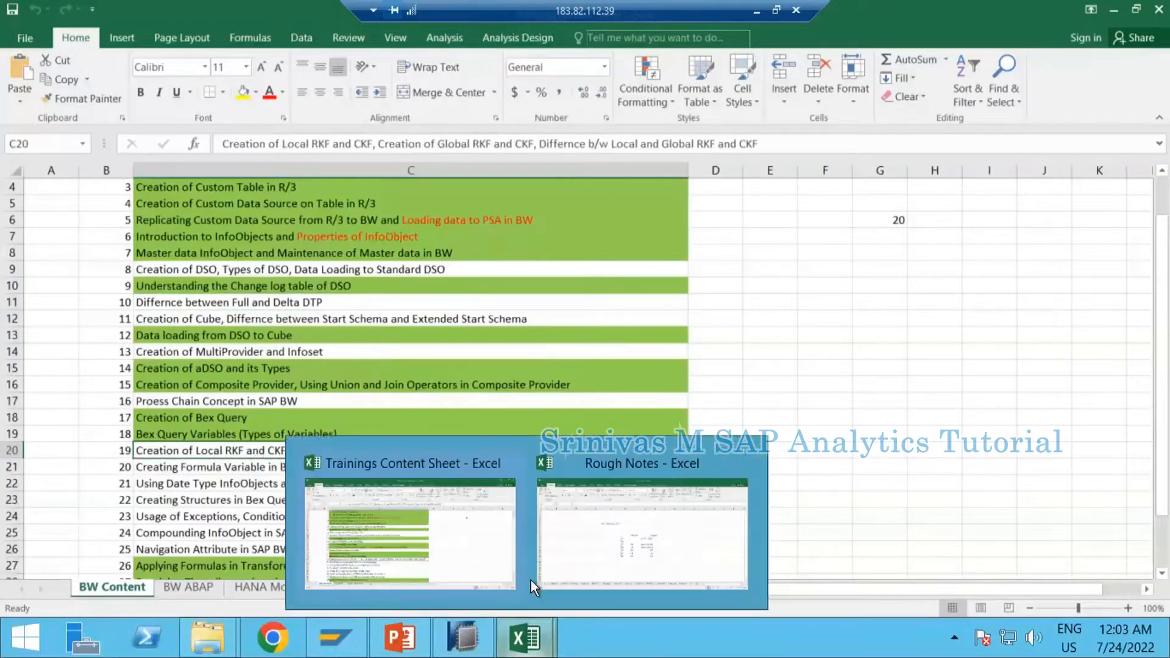
{"action": "left_click", "coordinate": [481, 461]}
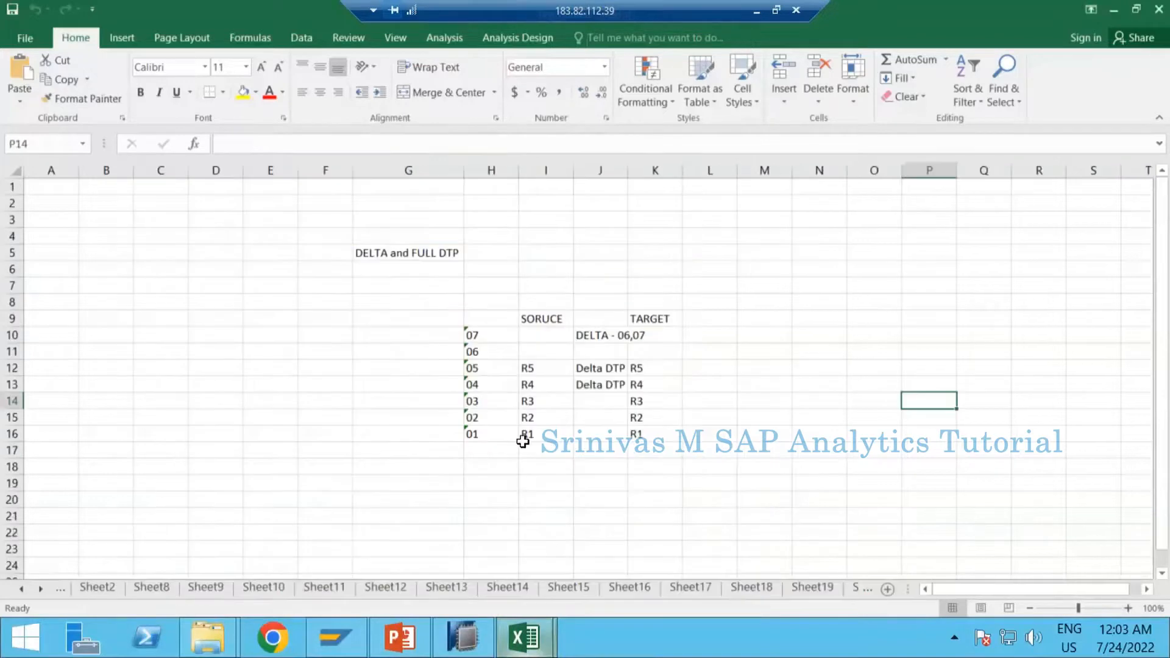
{"action": "left_click", "coordinate": [815, 589]}
{"action": "left_click", "coordinate": [857, 591]}
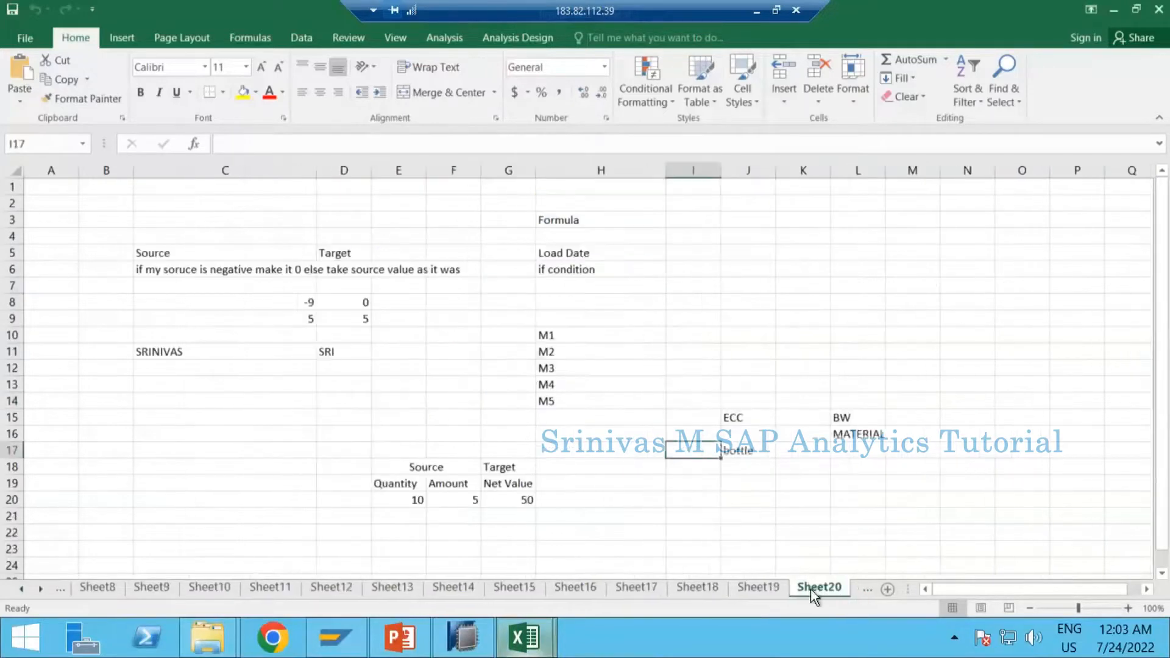
{"action": "left_click", "coordinate": [861, 593]}
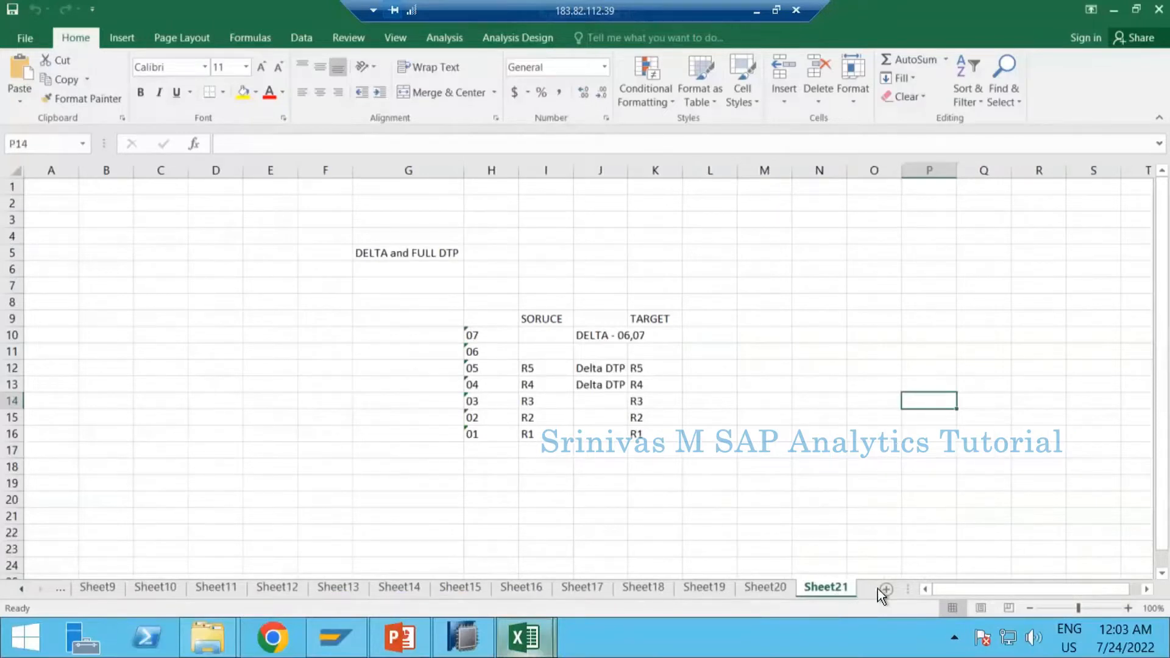
{"action": "left_click", "coordinate": [886, 589]}
Enter RKF in cell F5 and Restricted Key Figure in cell G5 of the new sheet
{"action": "left_click", "coordinate": [351, 259]}
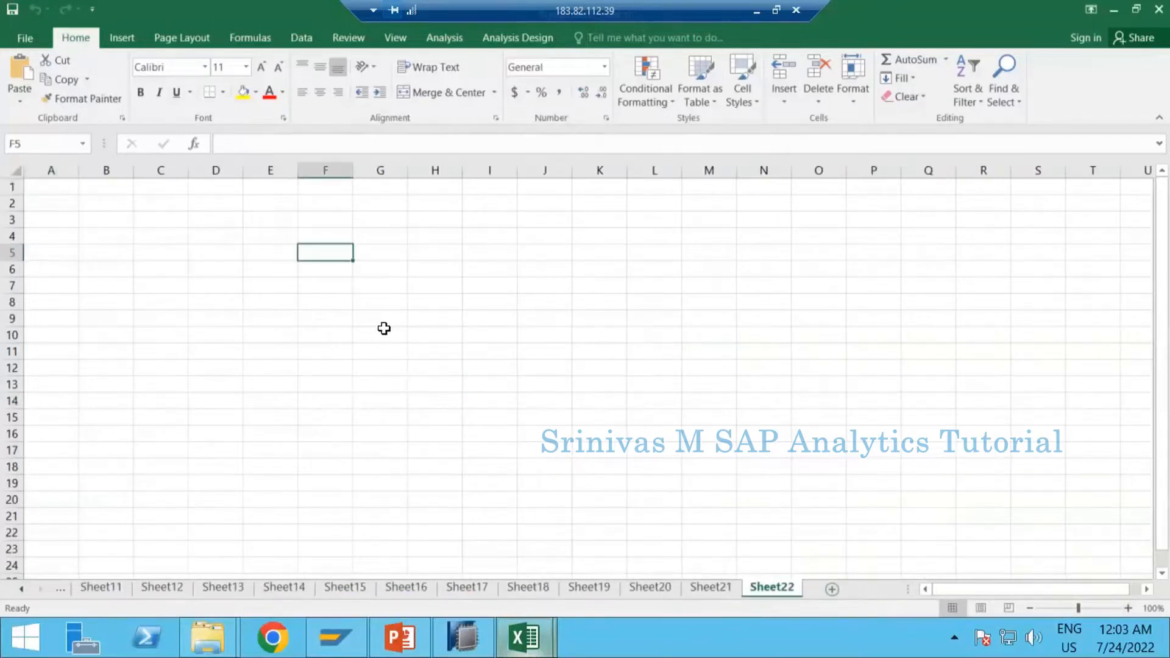
{"action": "scroll", "coordinate": [384, 327], "scroll_direction": "up", "scroll_amount": 4}
{"action": "type", "text": "RKF"}
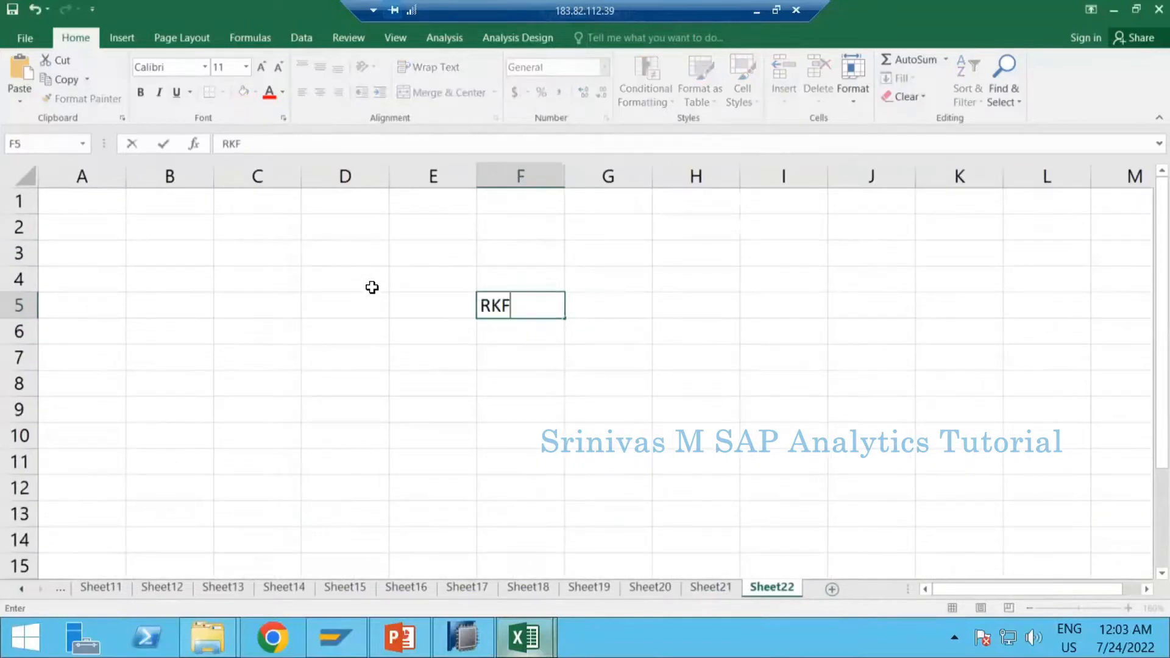
{"action": "key", "text": "Tab"}
{"action": "type", "text": "REg"}
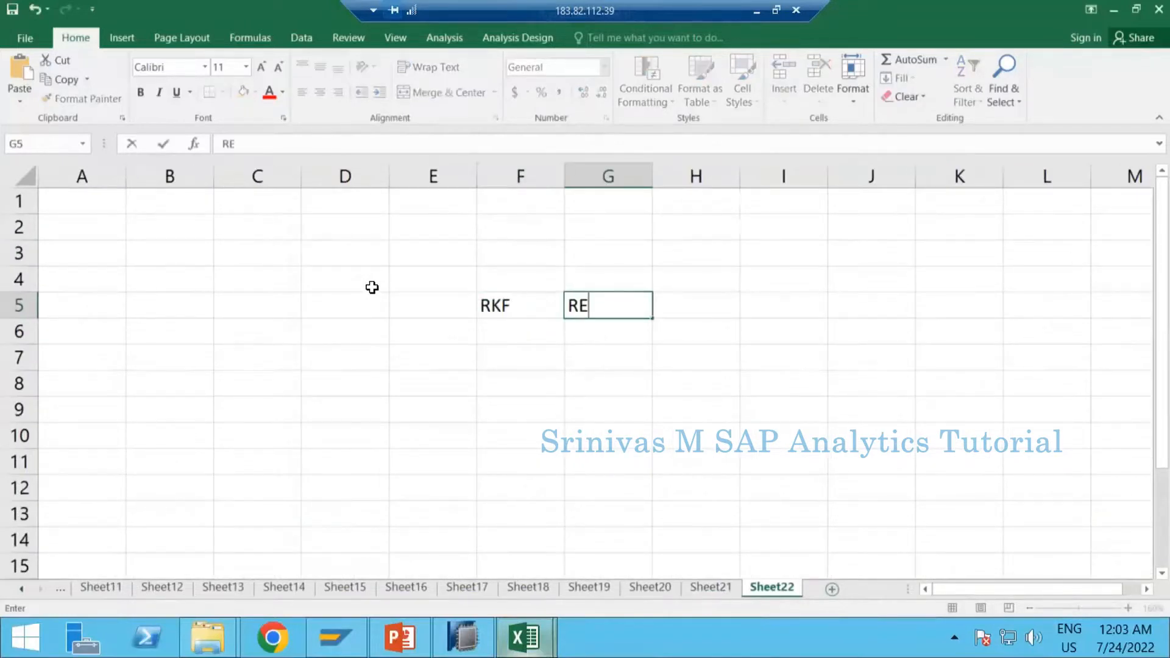
{"action": "key", "text": "BackSpace"}
{"action": "key", "text": "BackSpace"}
{"action": "type", "text": "esteric"}
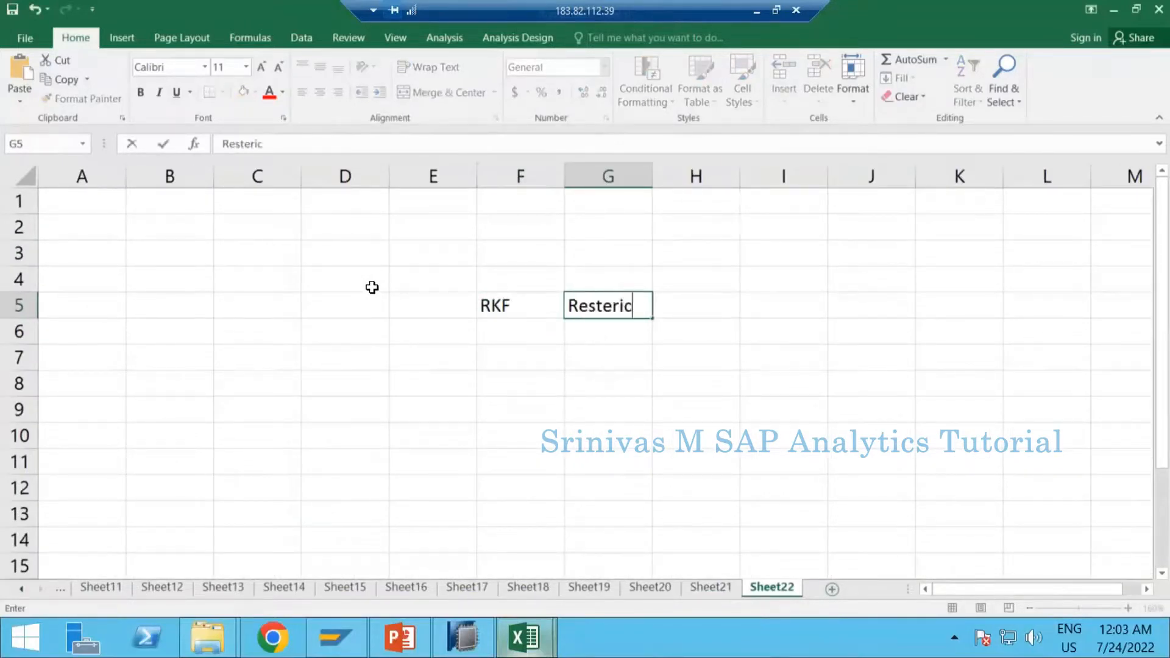
{"action": "key", "text": "BackSpace"}
{"action": "key", "text": "BackSpace"}
{"action": "key", "text": "BackSpace"}
{"action": "key", "text": "BackSpace"}
{"action": "type", "text": "ricted"}
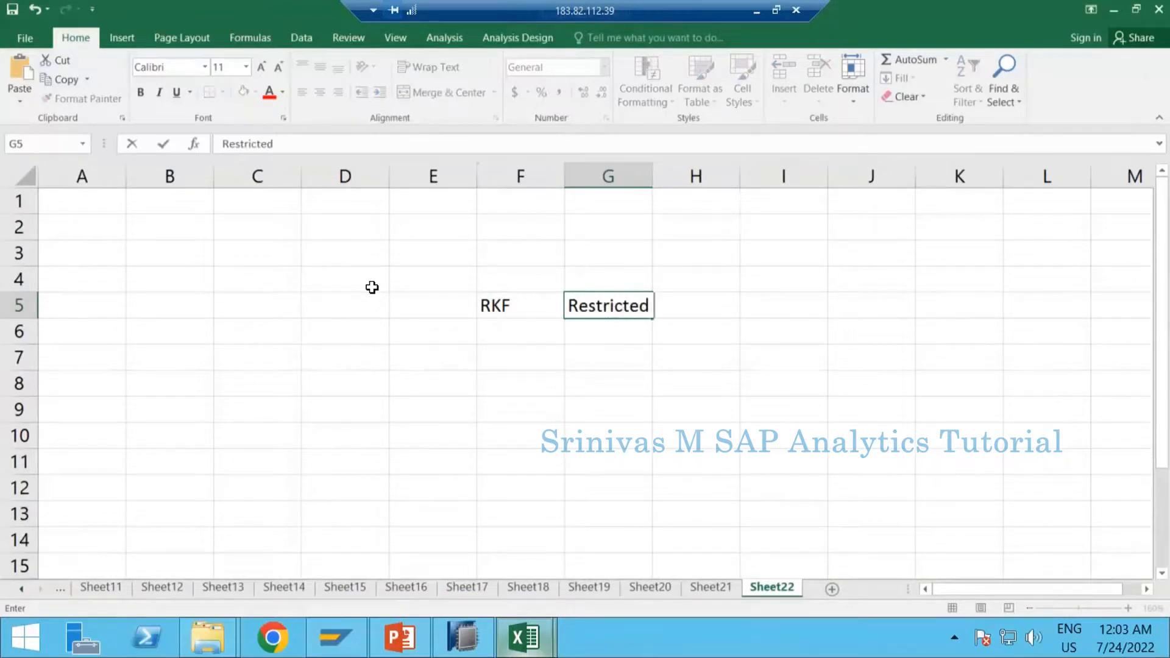
{"action": "type", "text": " Key Figure"}
{"action": "key", "text": "Return"}
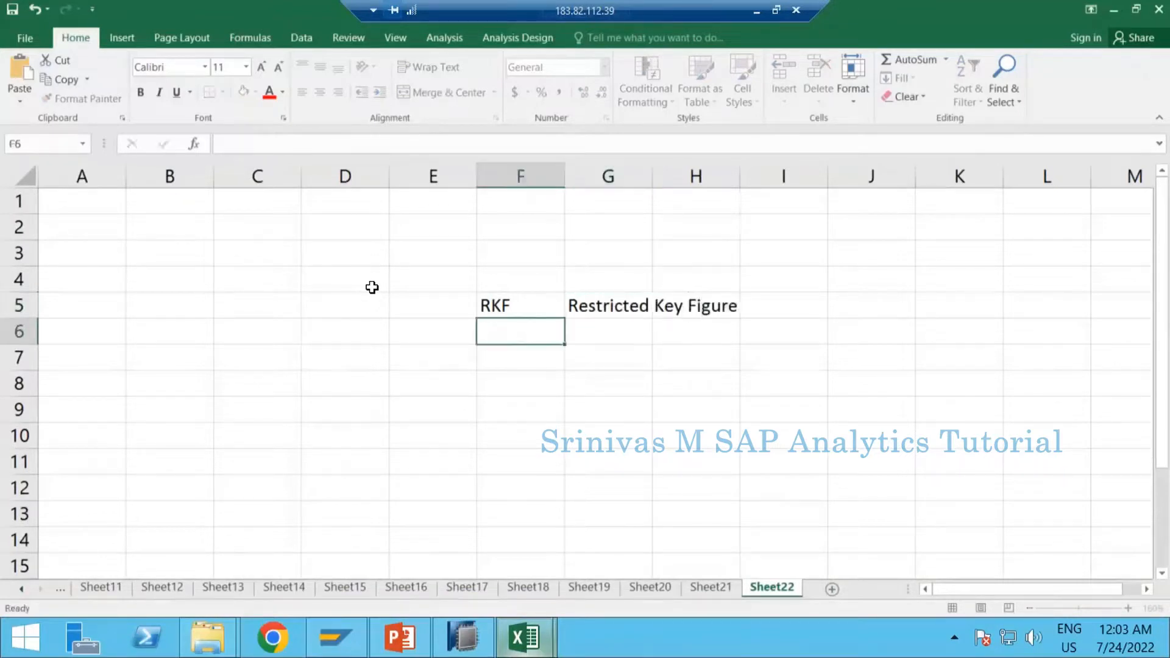
Fit column G to its text and narrow column F around the RKF entry
{"action": "double_click", "coordinate": [653, 177]}
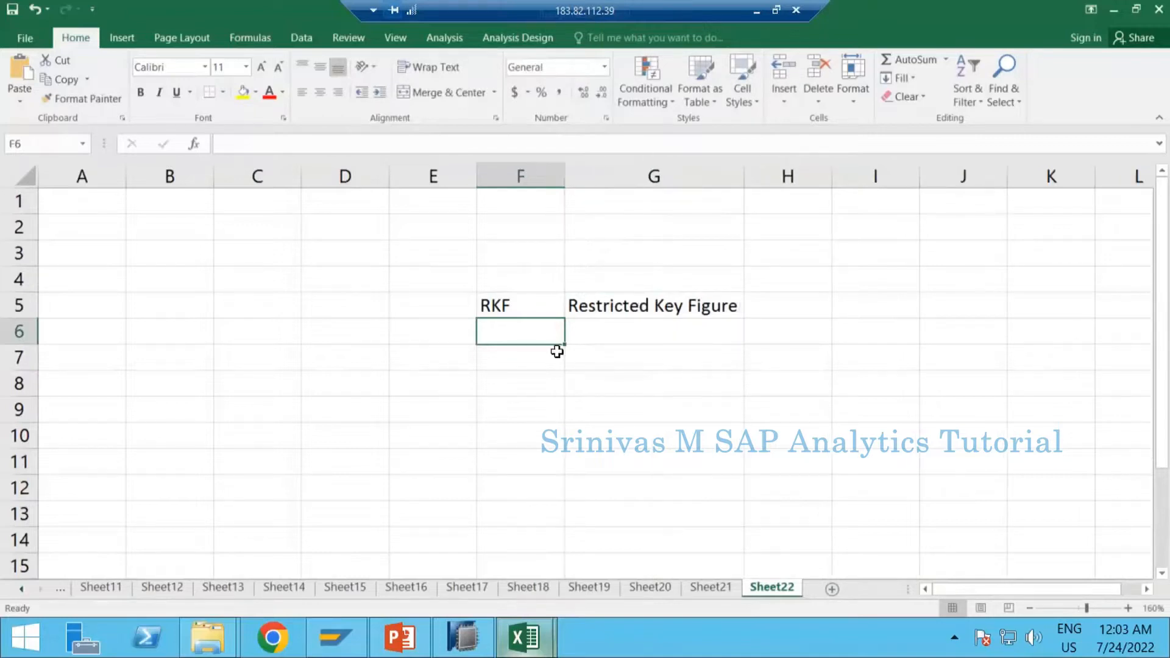
{"action": "left_click", "coordinate": [530, 305]}
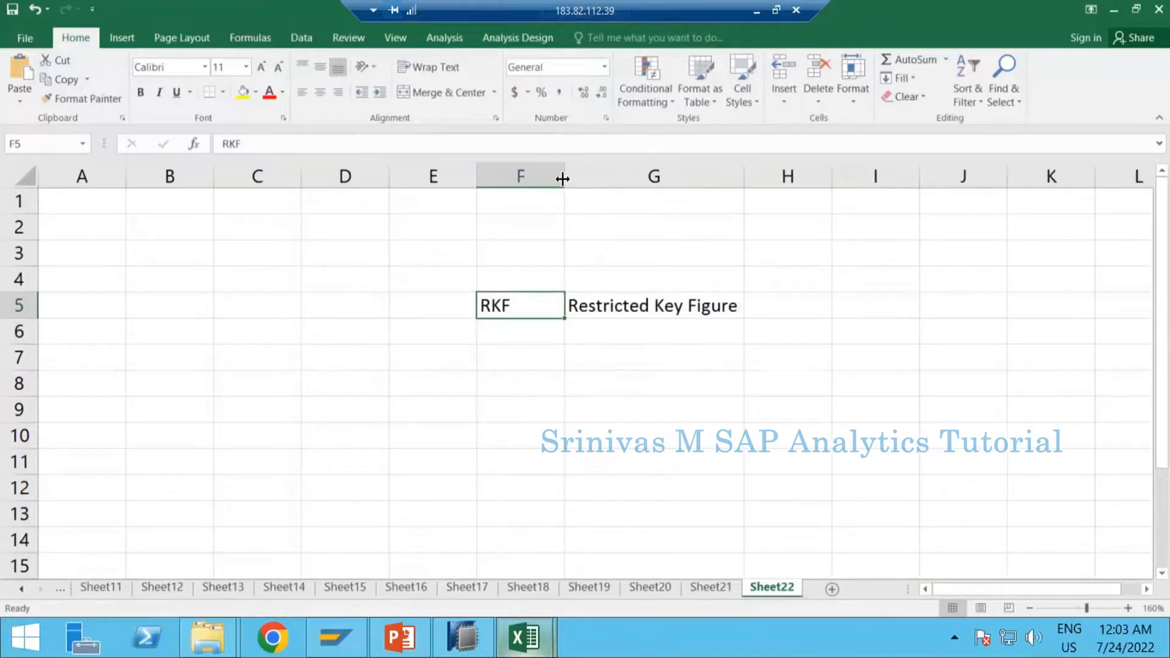
{"action": "left_click_drag", "start_coordinate": [562, 179], "coordinate": [543, 177]}
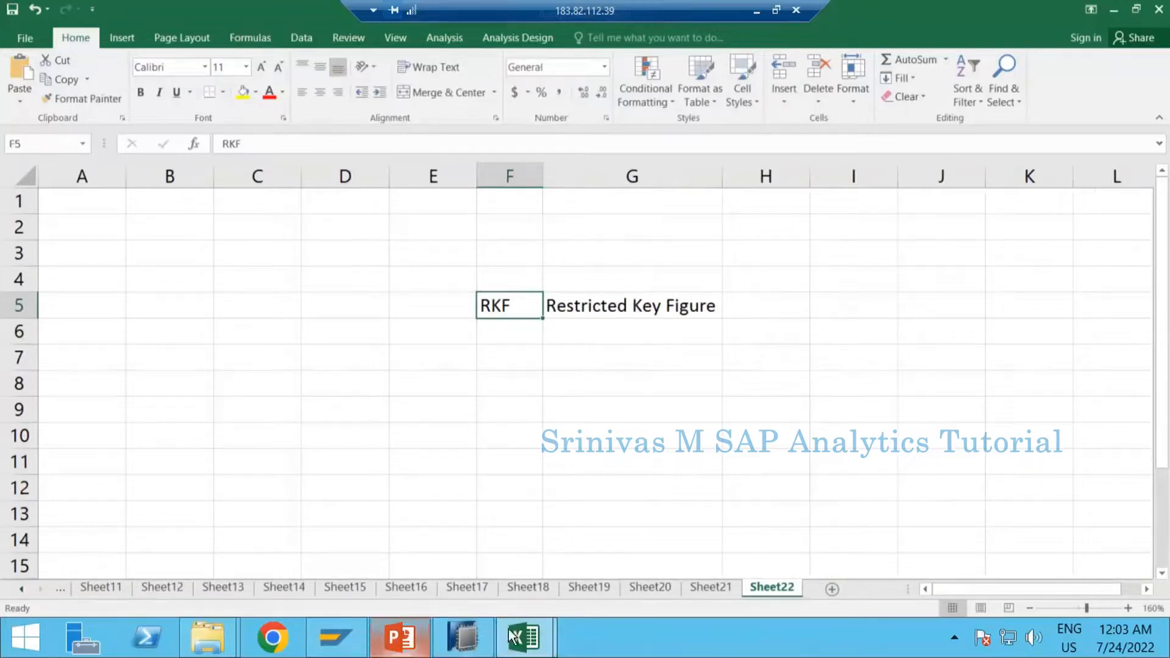
Switch to SAP Logon and log on to the BW system with the user name and account password
{"action": "left_click", "coordinate": [336, 637]}
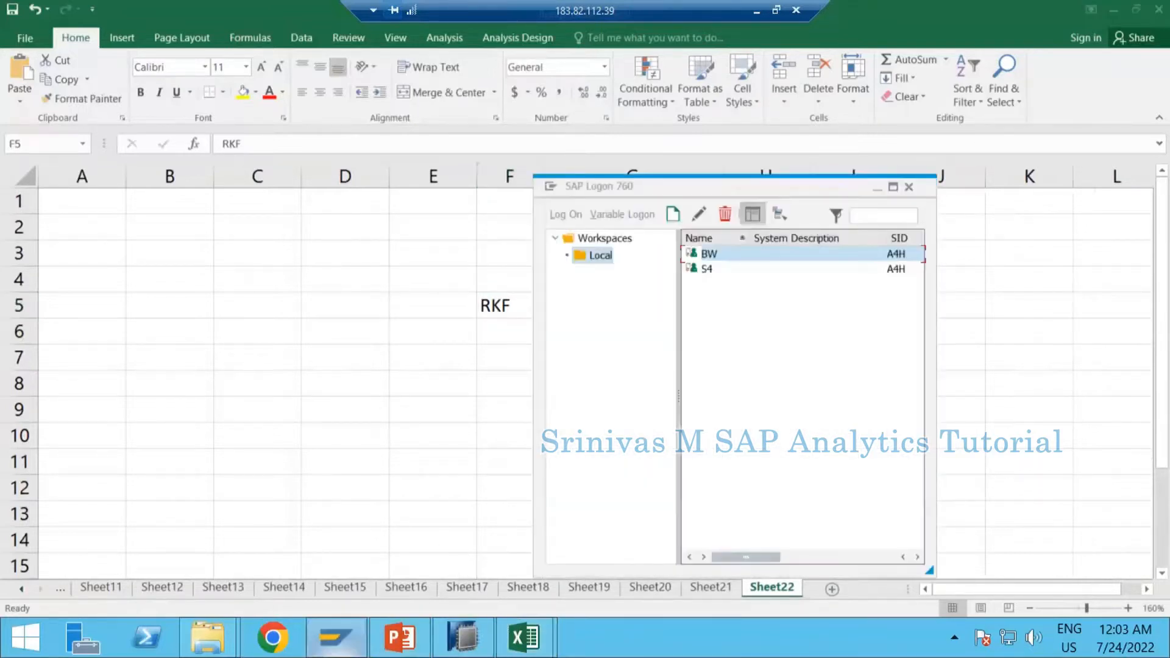
{"action": "double_click", "coordinate": [707, 258]}
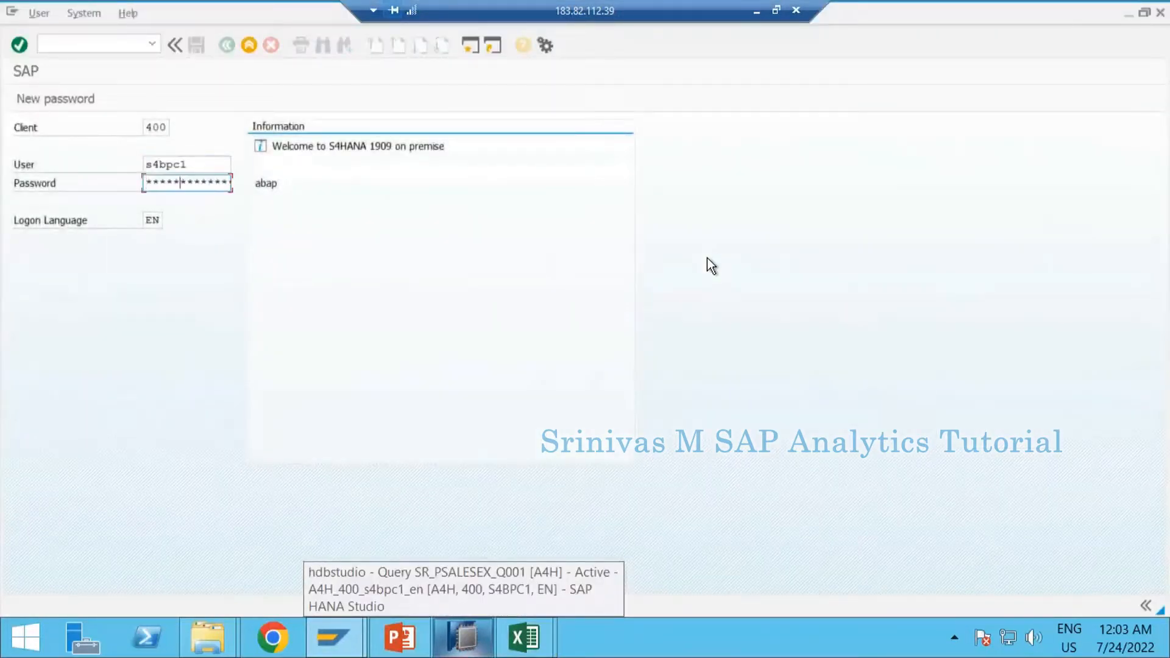
{"action": "key", "text": "Return"}
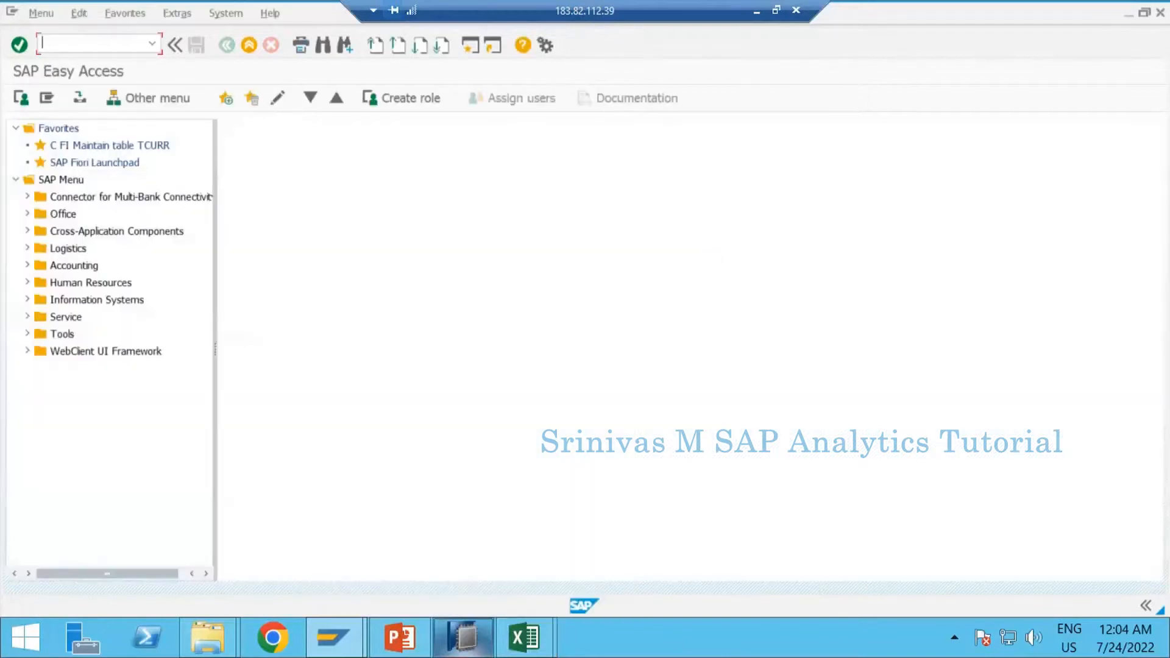
Run transaction rsa11 and select the SD Items composite provider in the InfoProvider tree
{"action": "type", "text": "rsa11"}
{"action": "key", "text": "Return"}
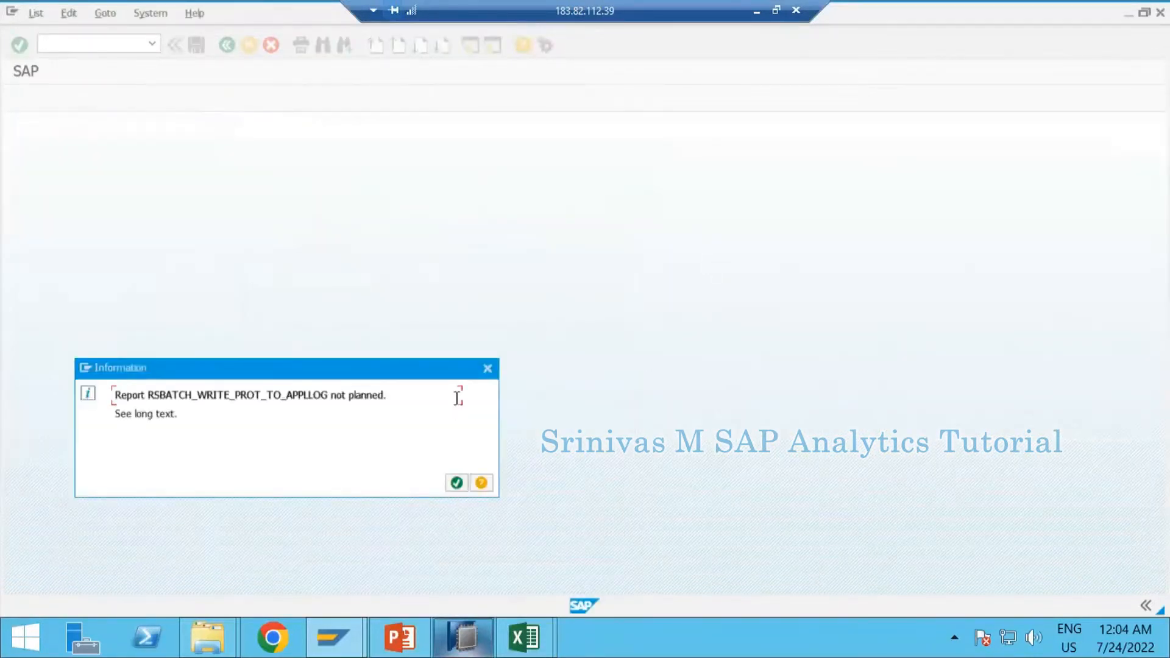
{"action": "key", "text": "Return"}
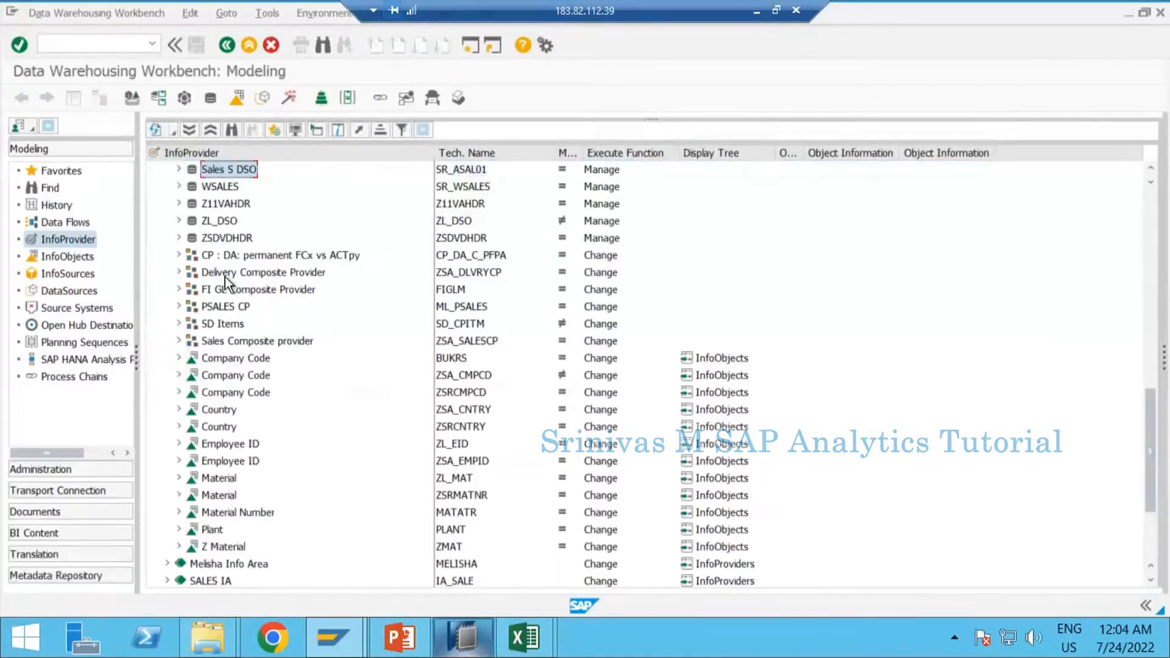
{"action": "scroll", "coordinate": [225, 277], "scroll_direction": "up", "scroll_amount": 2}
{"action": "scroll", "coordinate": [214, 280], "scroll_direction": "up", "scroll_amount": 2}
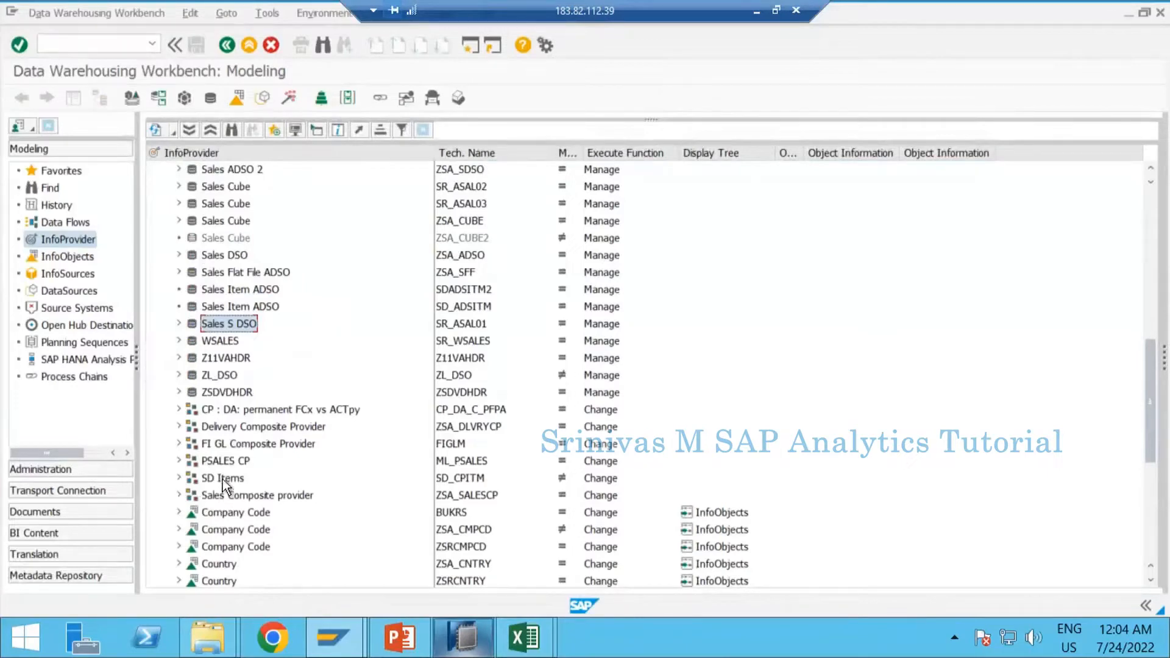
{"action": "left_click", "coordinate": [222, 479]}
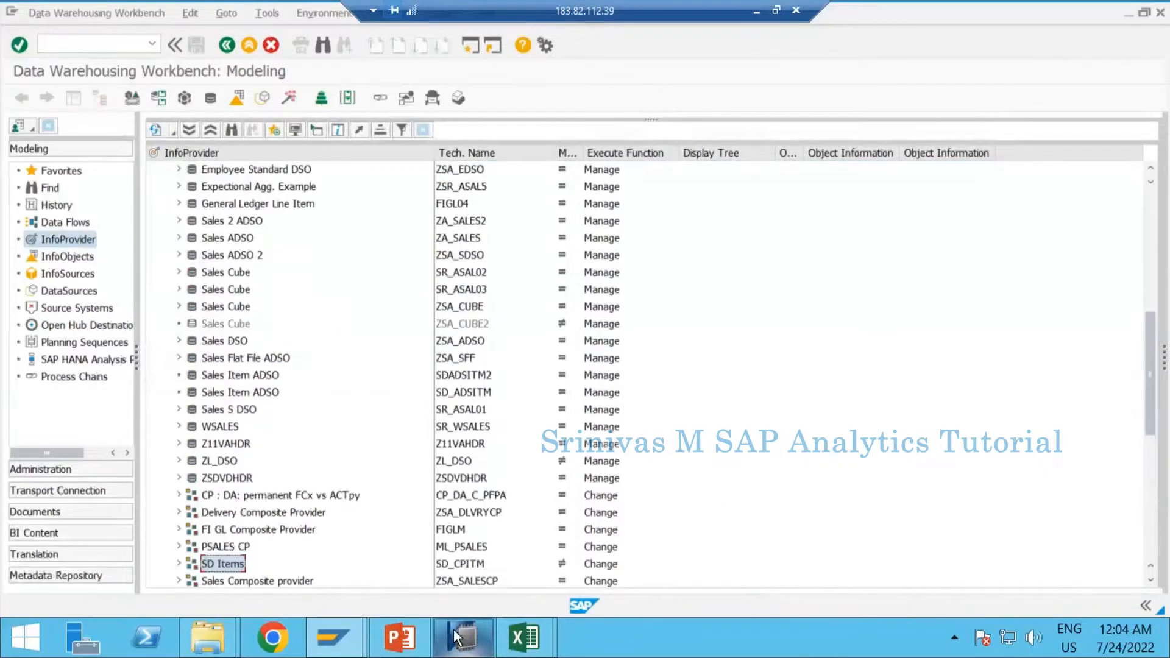
Look up the Sales Example composite provider's technical name in the SAP HANA Studio project tree, and return to the Data Warehousing Workbench
{"action": "left_click", "coordinate": [463, 637]}
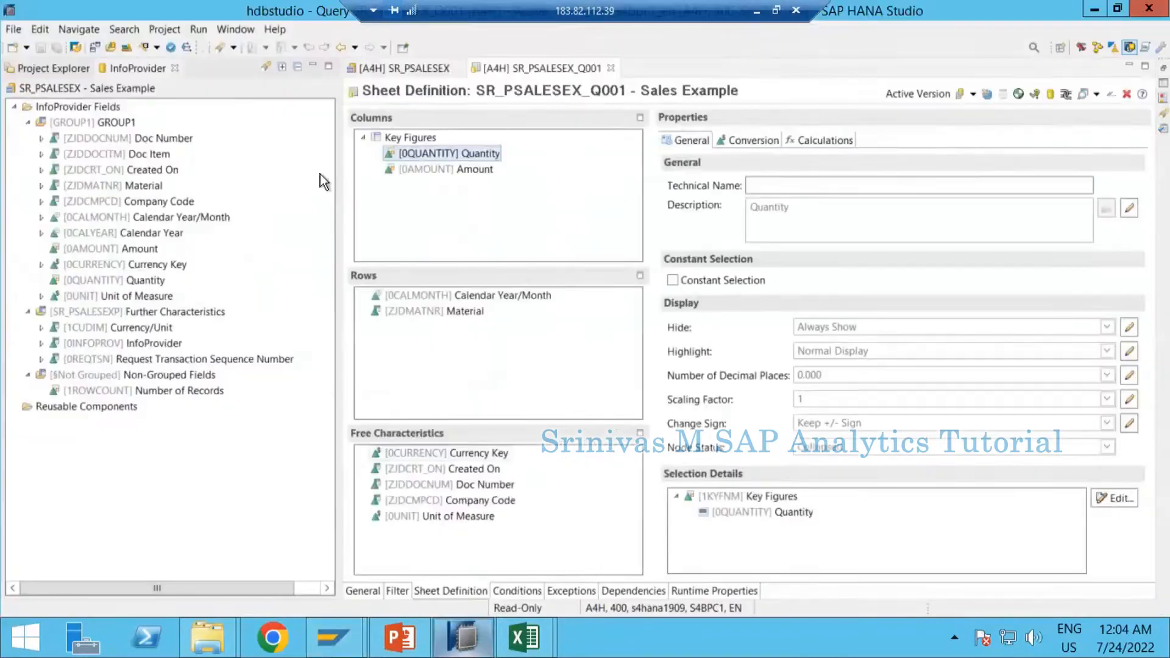
{"action": "left_click", "coordinate": [68, 67]}
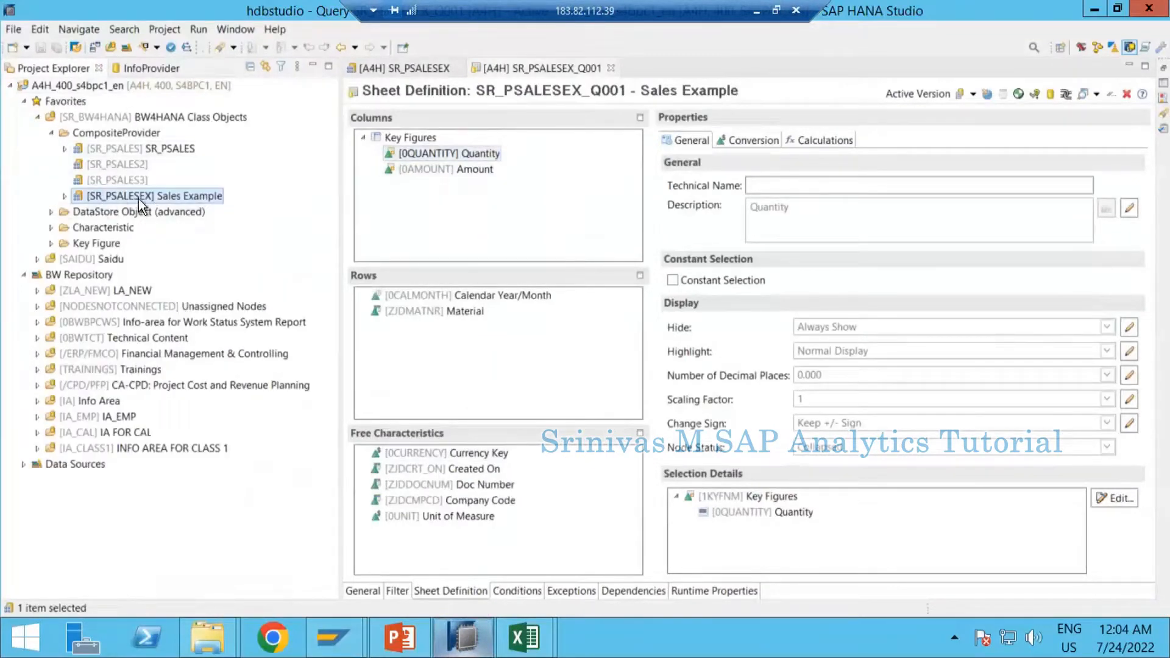
{"action": "key", "text": "alt+Tab"}
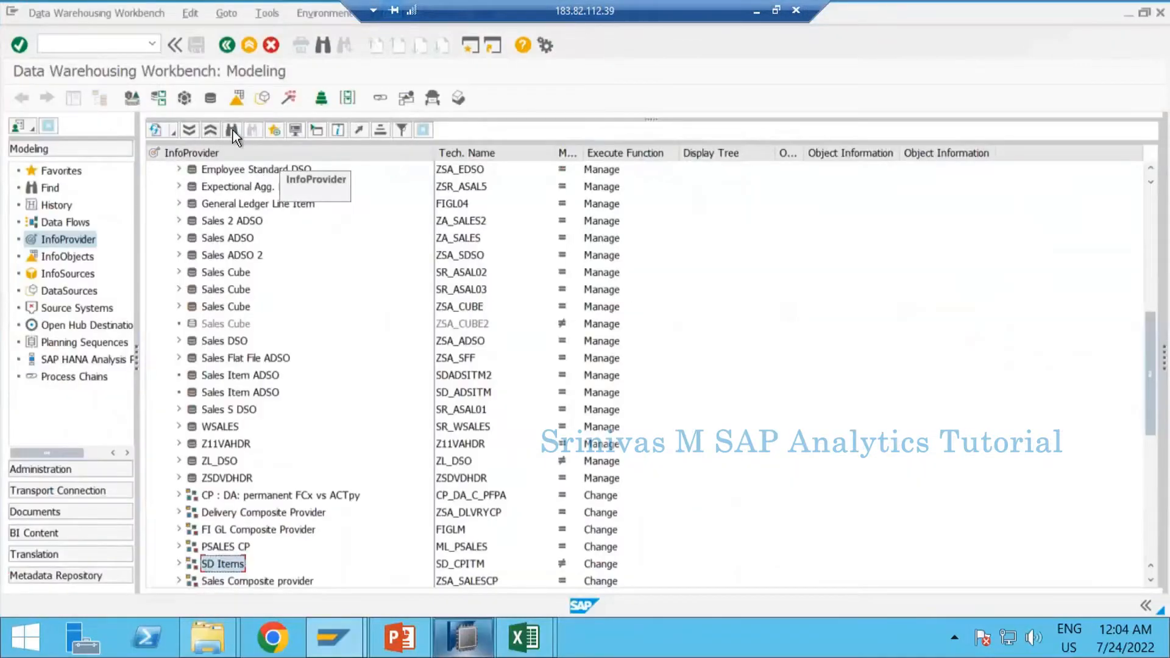
Search the InfoProvider tree for sr_psalesex and expand the Sales Example composite provider
{"action": "left_click", "coordinate": [233, 131]}
{"action": "type", "text": "sr_psalesex"}
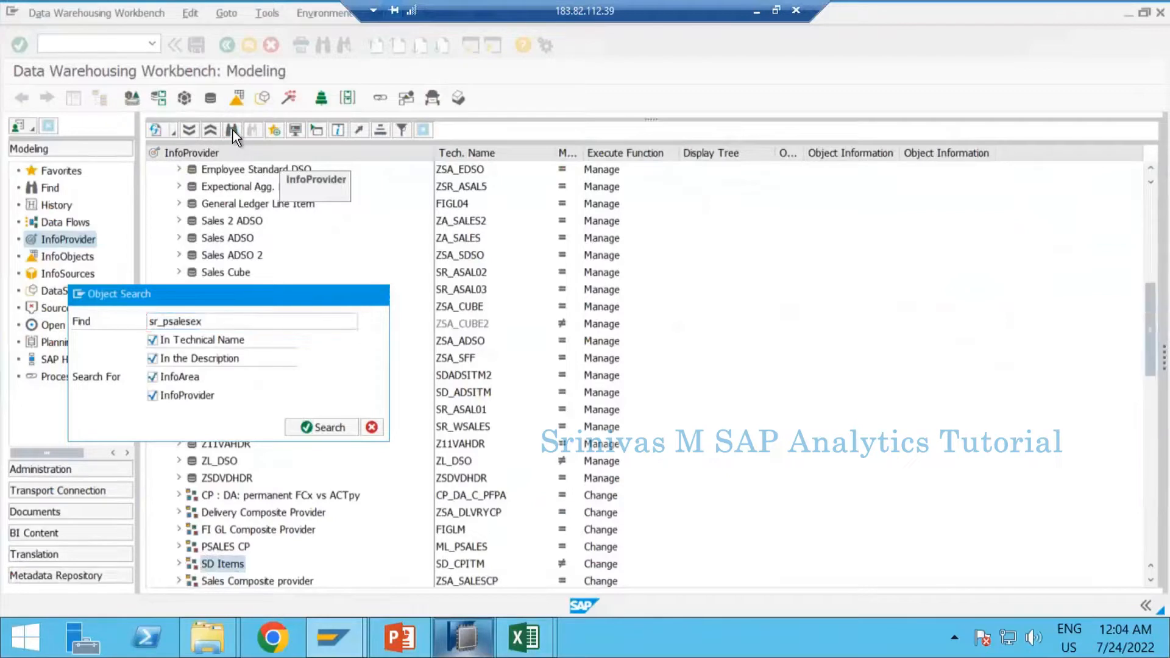
{"action": "key", "text": "Return"}
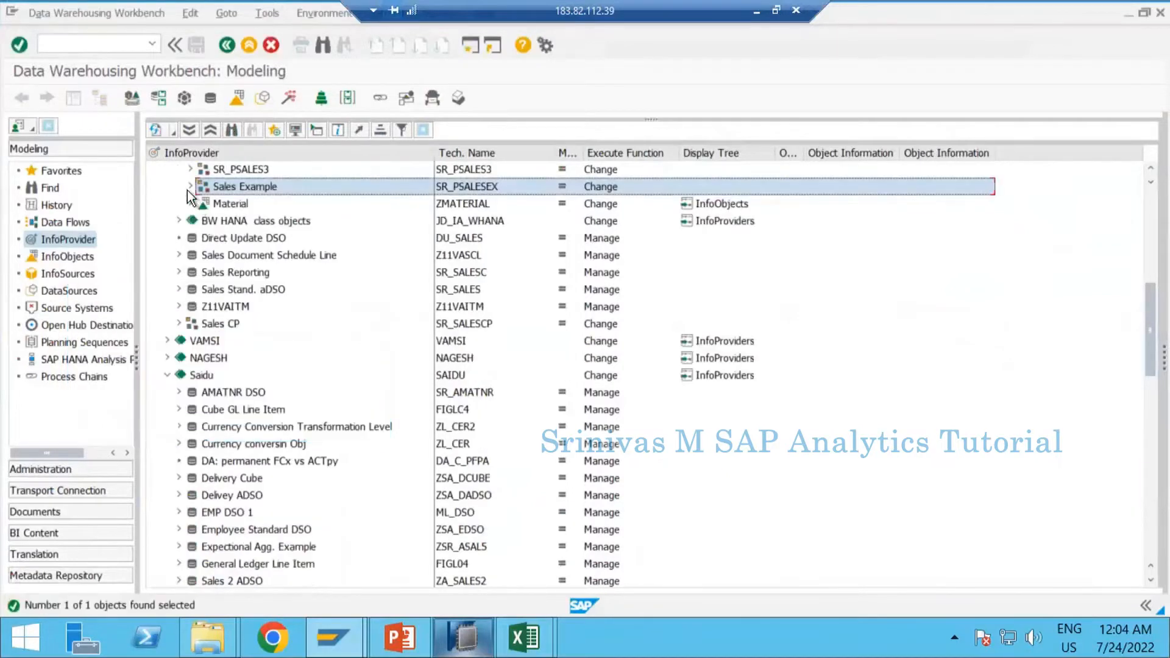
{"action": "left_click", "coordinate": [190, 187]}
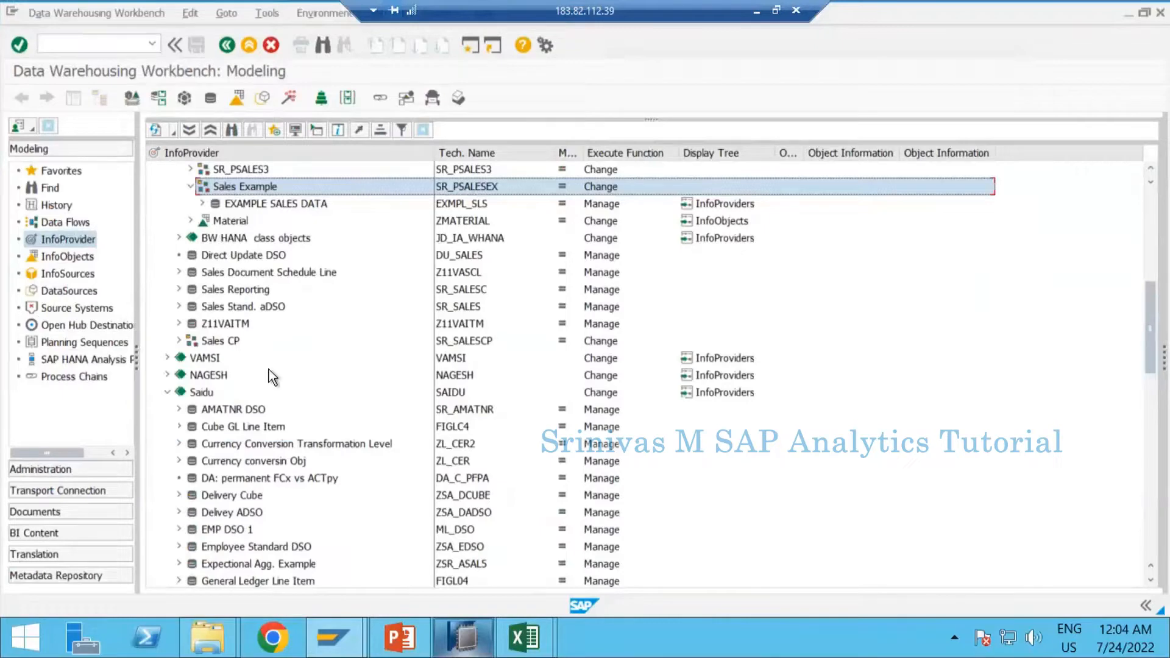
Compare with the Sales Example composite provider in SAP HANA Studio, and return to the Data Warehousing Workbench
{"action": "left_click", "coordinate": [462, 640]}
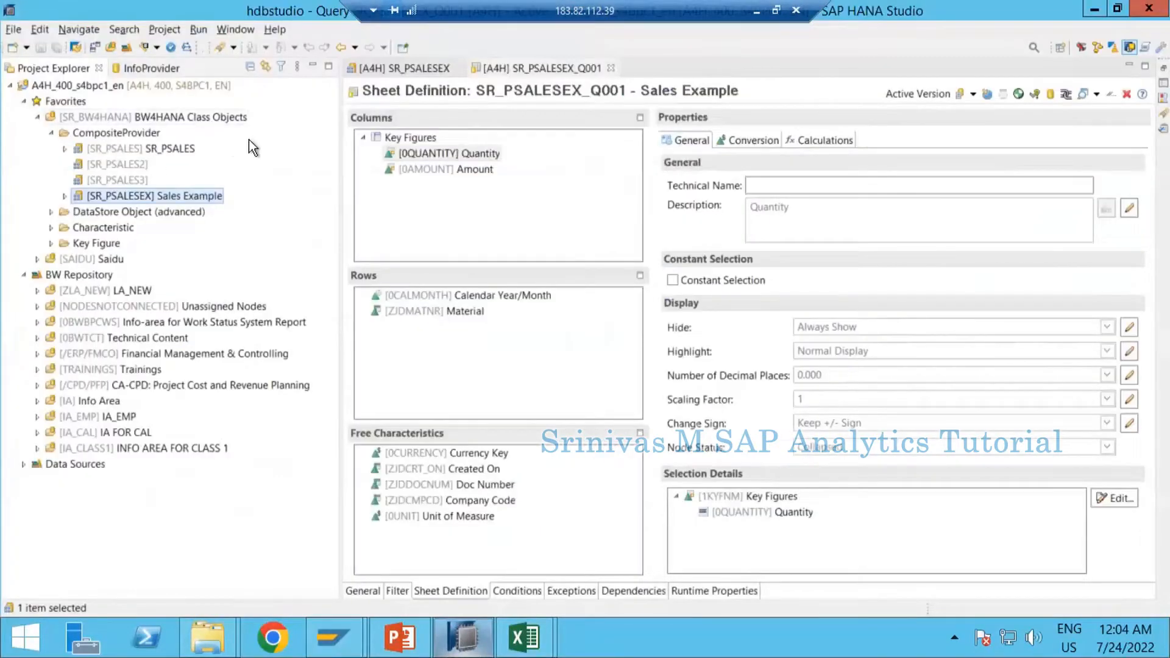
{"action": "left_click", "coordinate": [334, 639]}
{"action": "left_click", "coordinate": [434, 558]}
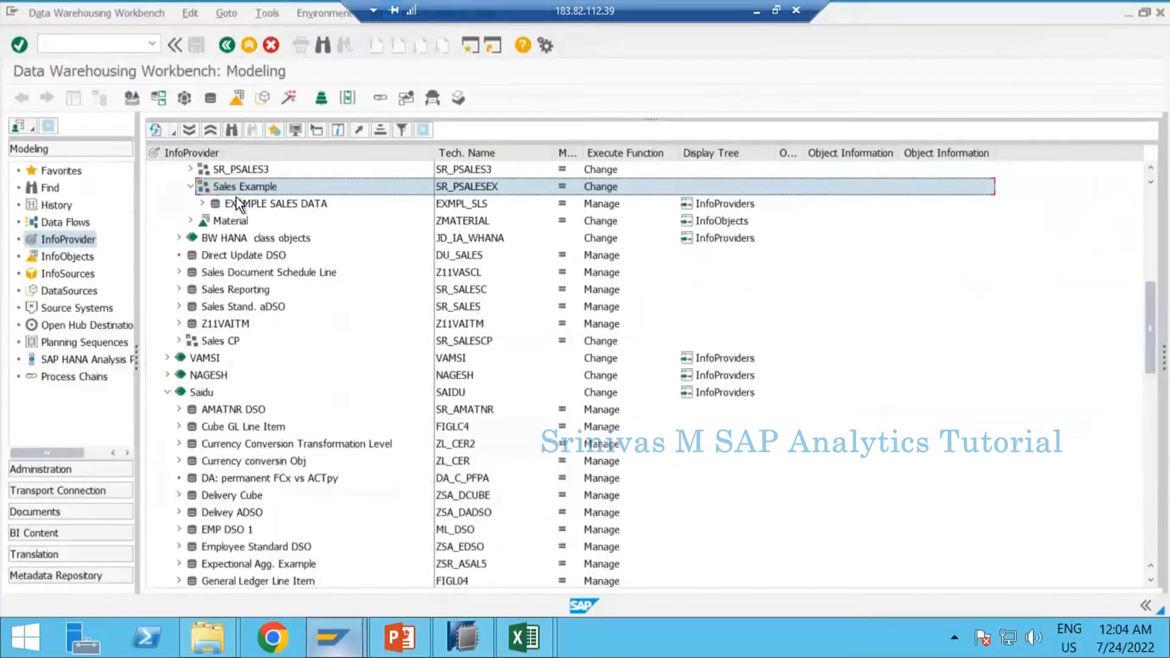
Display the Sales Example provider's data with all characteristics added to the output, and select the ZJDDOCNUM column in the list
{"action": "right_click", "coordinate": [218, 185]}
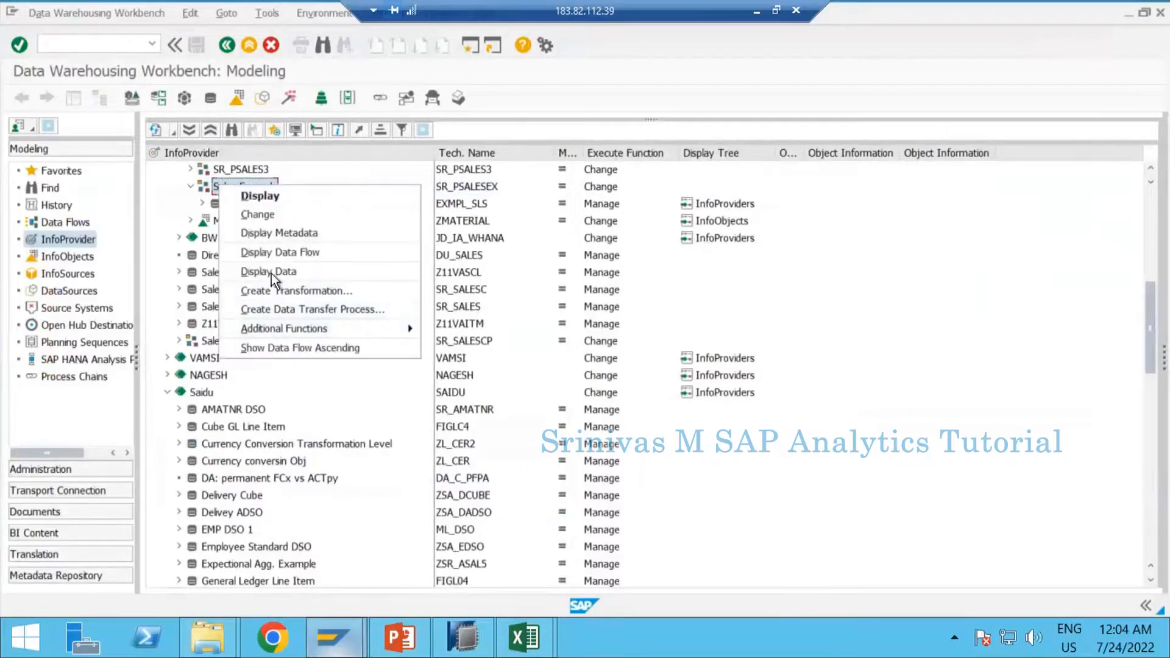
{"action": "left_click", "coordinate": [272, 273]}
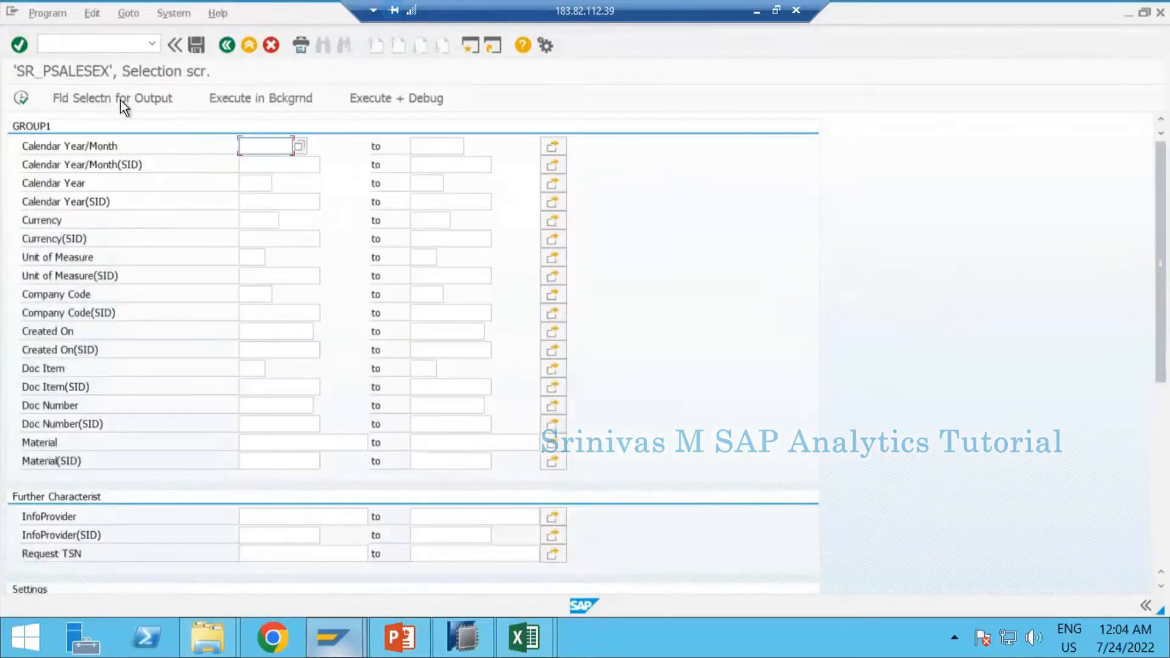
{"action": "left_click", "coordinate": [124, 102]}
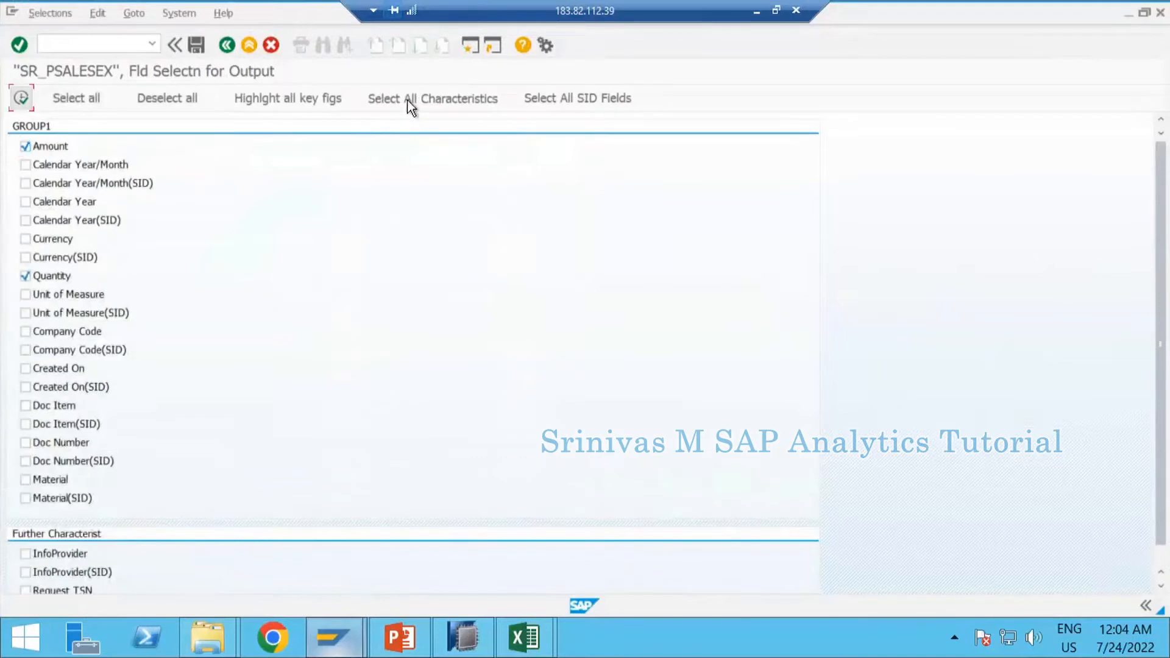
{"action": "left_click", "coordinate": [407, 100]}
{"action": "left_click", "coordinate": [22, 99]}
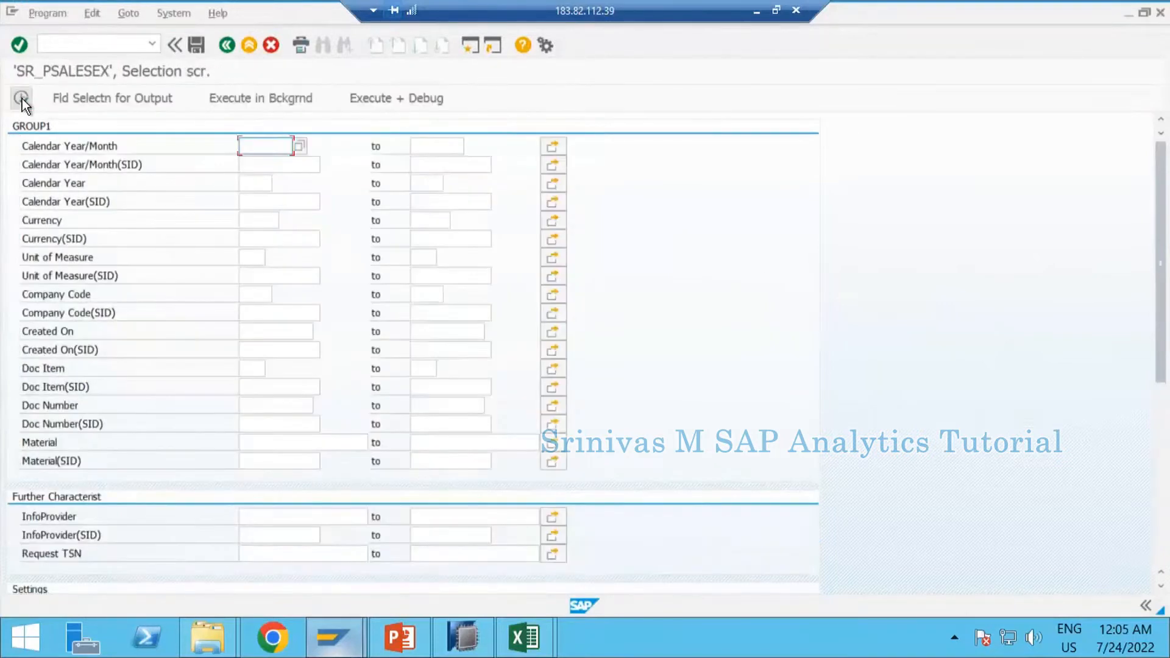
{"action": "left_click", "coordinate": [22, 99]}
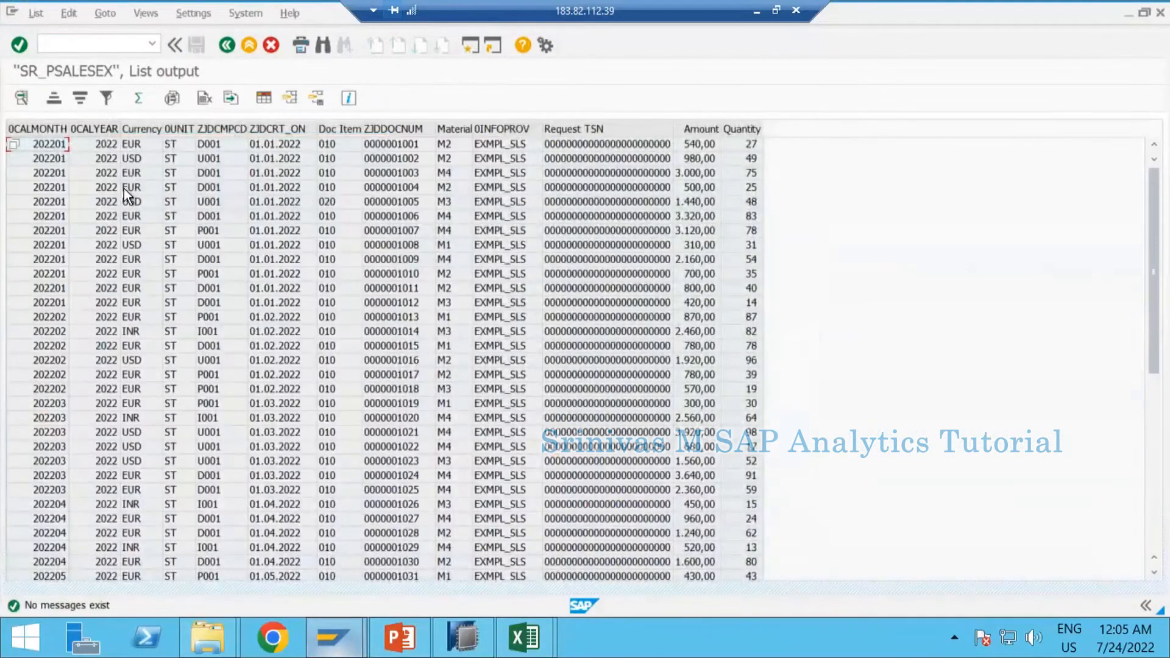
{"action": "left_click", "coordinate": [393, 129]}
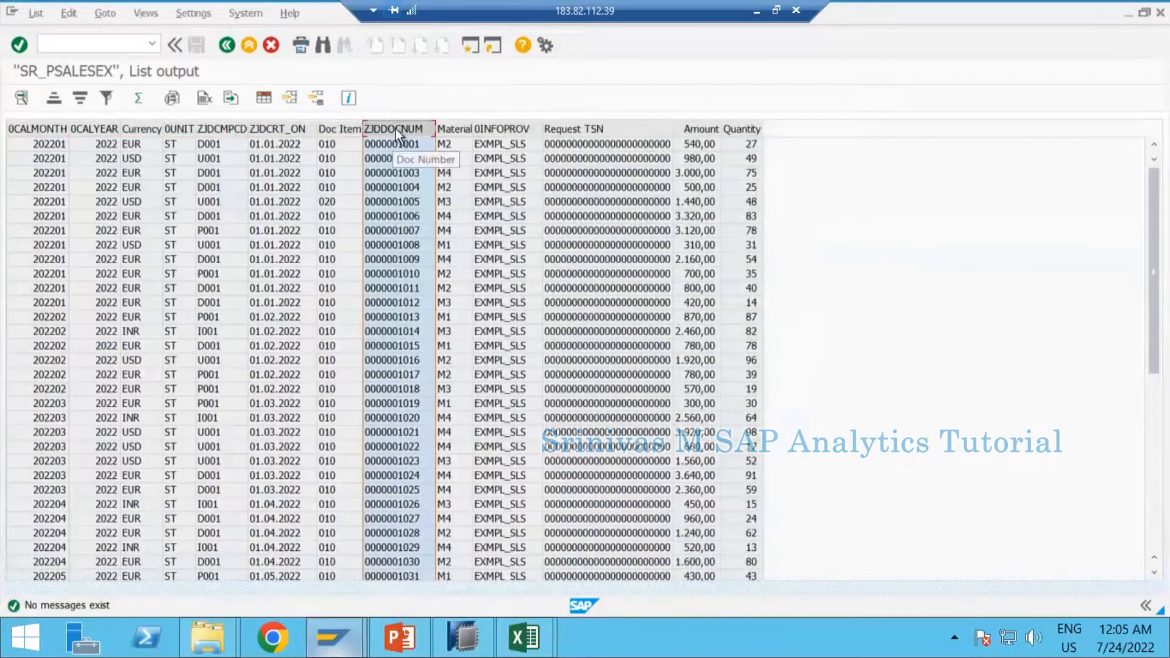
Reorder the list columns so that ZJDDOCNUM, Doc Item and ZJDCRT_ON come first, ahead of 0CALMONTH
{"action": "left_click_drag", "start_coordinate": [397, 129], "coordinate": [52, 136]}
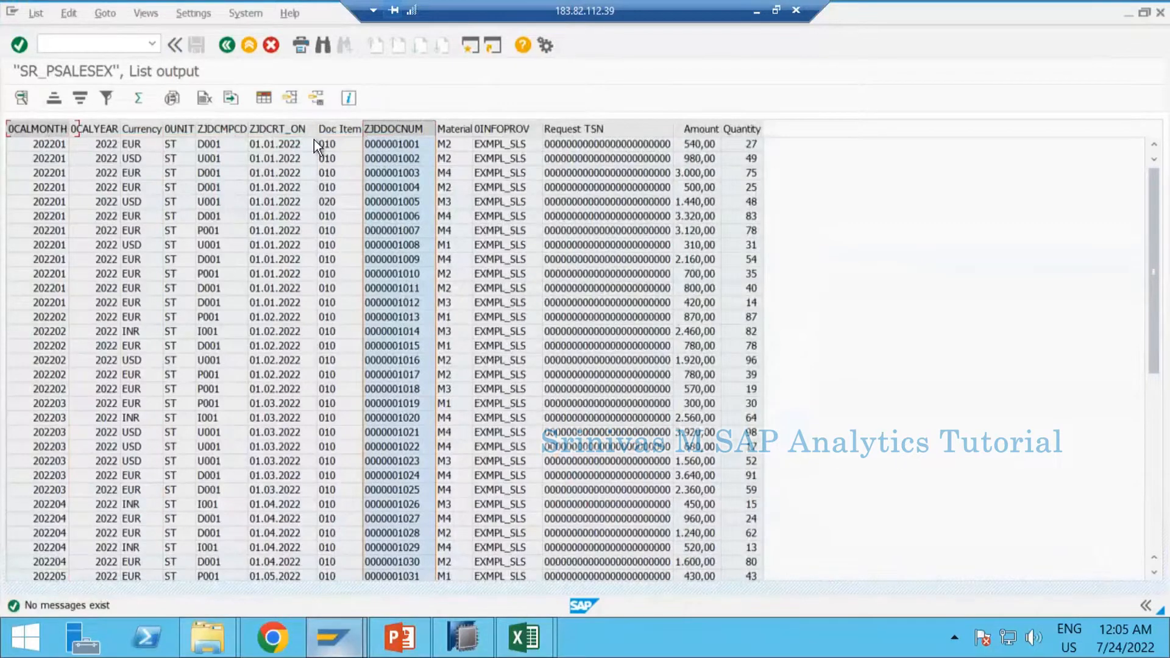
{"action": "left_click_drag", "start_coordinate": [399, 130], "coordinate": [339, 131]}
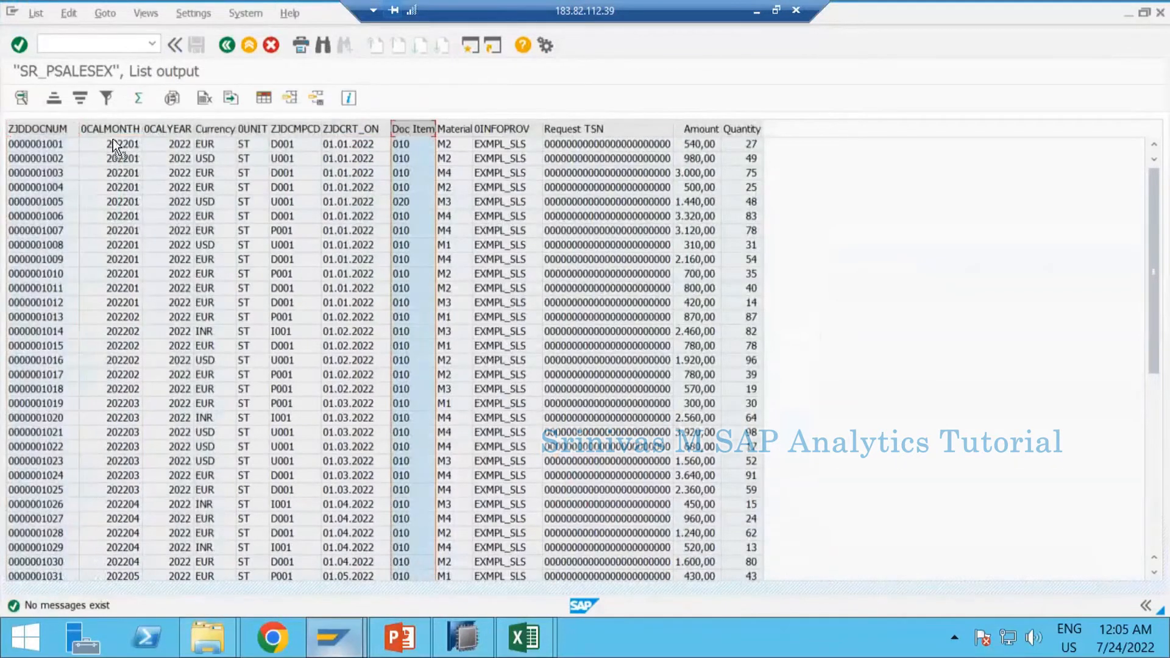
{"action": "left_click_drag", "start_coordinate": [113, 139], "coordinate": [171, 136]}
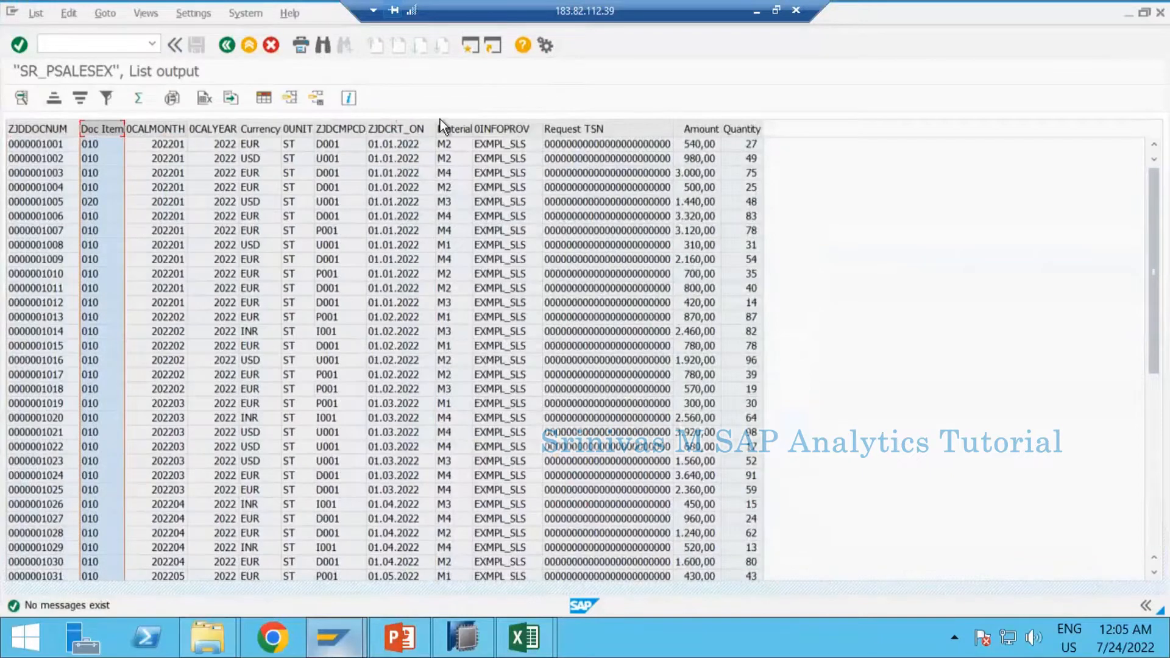
{"action": "left_click", "coordinate": [406, 128]}
{"action": "left_click_drag", "start_coordinate": [169, 133], "coordinate": [168, 134]}
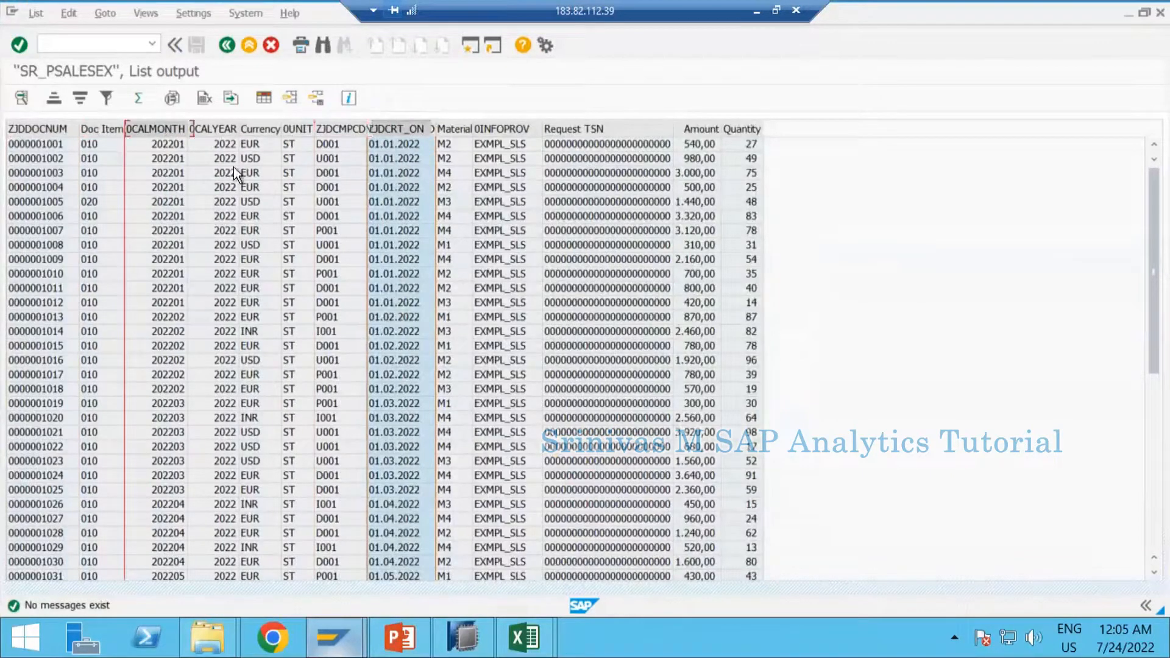
Examine the 0CALMONTH values through the whole list of sales records, and return to the first rows
{"action": "left_click", "coordinate": [234, 159]}
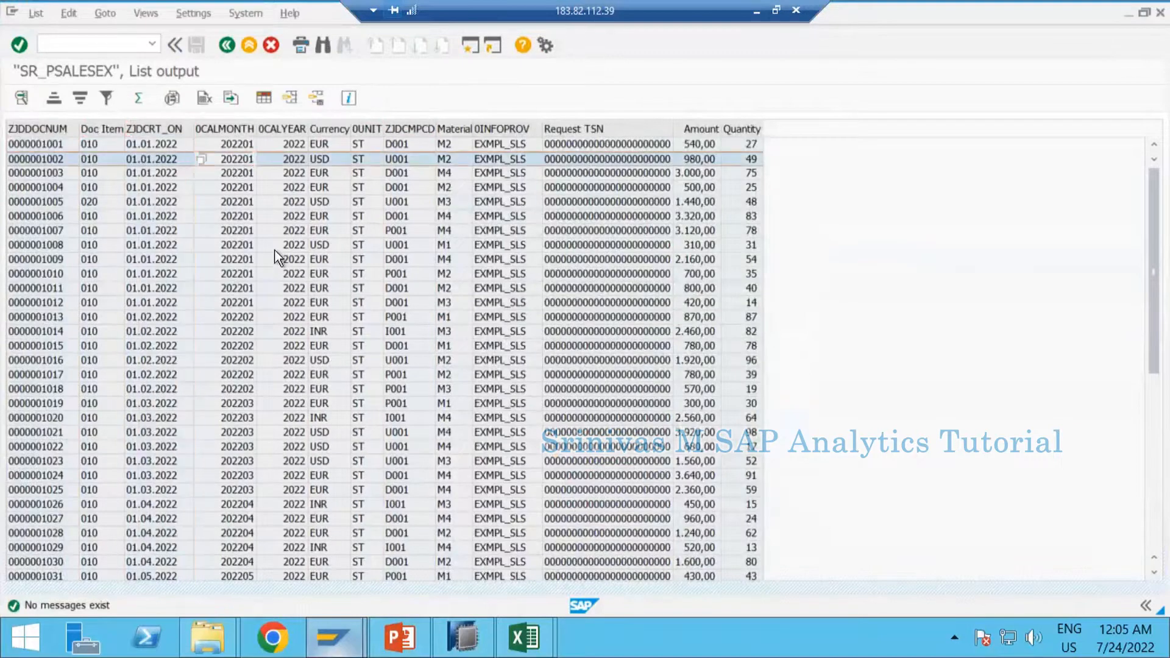
{"action": "scroll", "coordinate": [240, 201], "scroll_direction": "down", "scroll_amount": 3}
{"action": "scroll", "coordinate": [243, 191], "scroll_direction": "down", "scroll_amount": 1}
{"action": "left_click", "coordinate": [247, 174]}
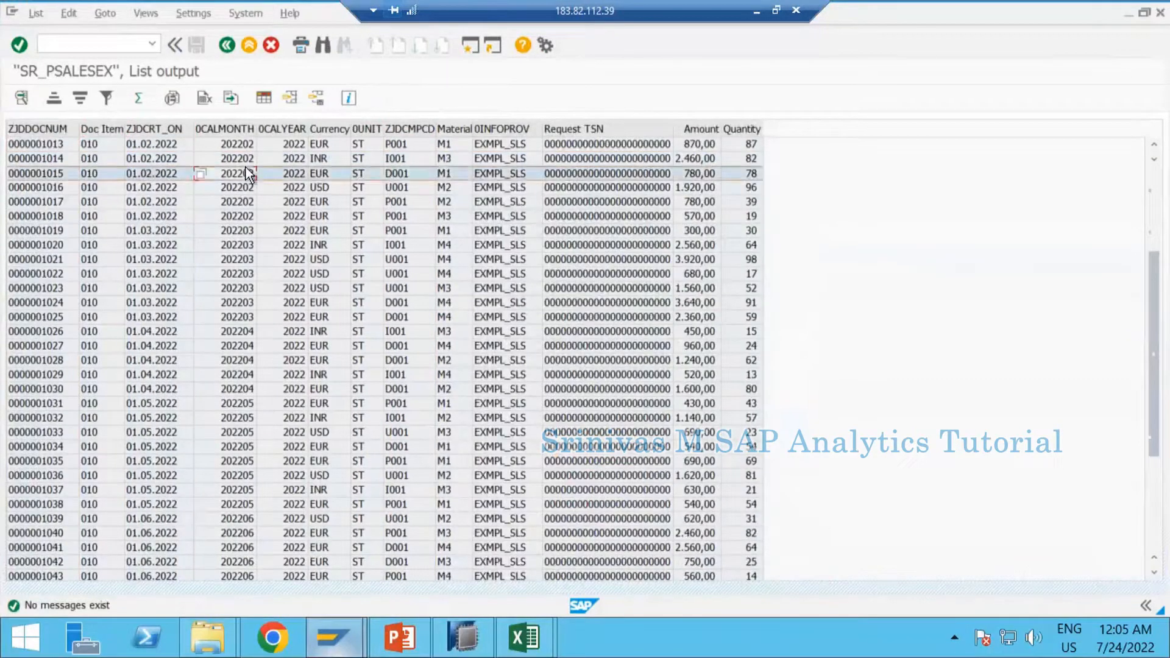
{"action": "scroll", "coordinate": [249, 427], "scroll_direction": "down", "scroll_amount": 4}
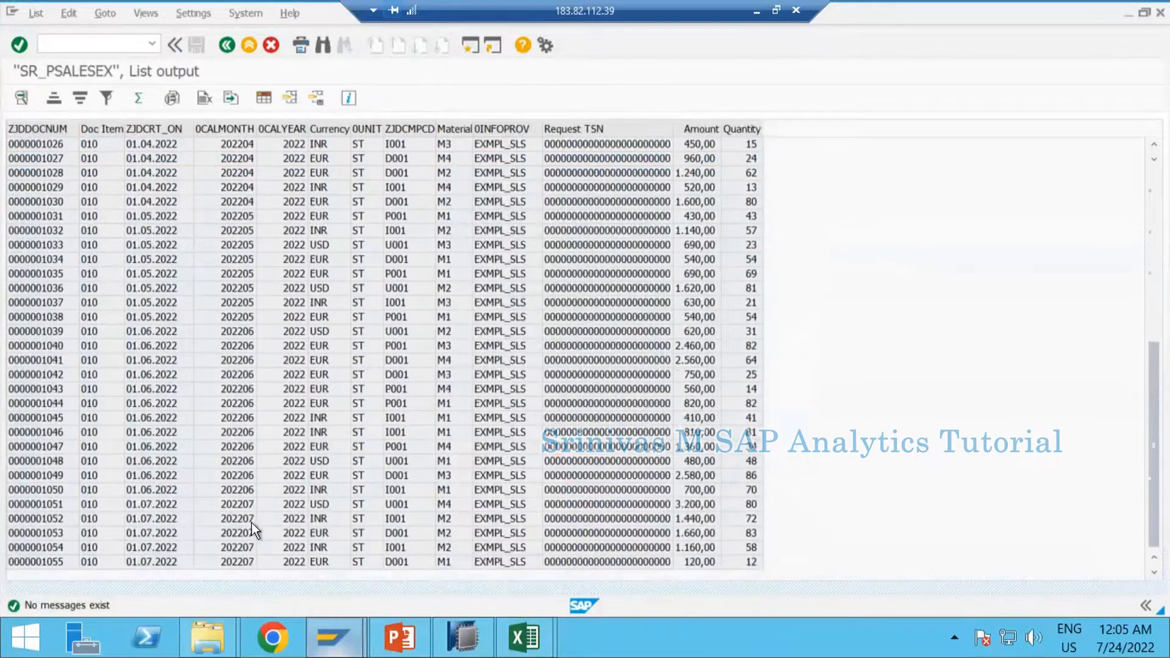
{"action": "left_click", "coordinate": [243, 535]}
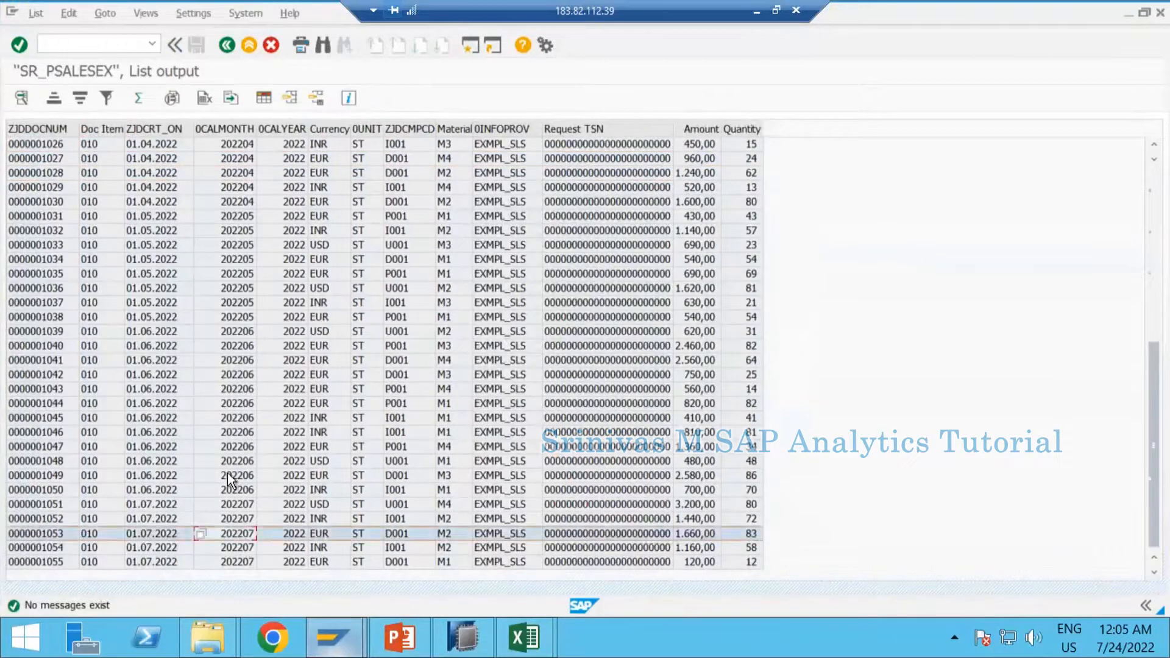
{"action": "scroll", "coordinate": [232, 156], "scroll_direction": "up", "scroll_amount": 8}
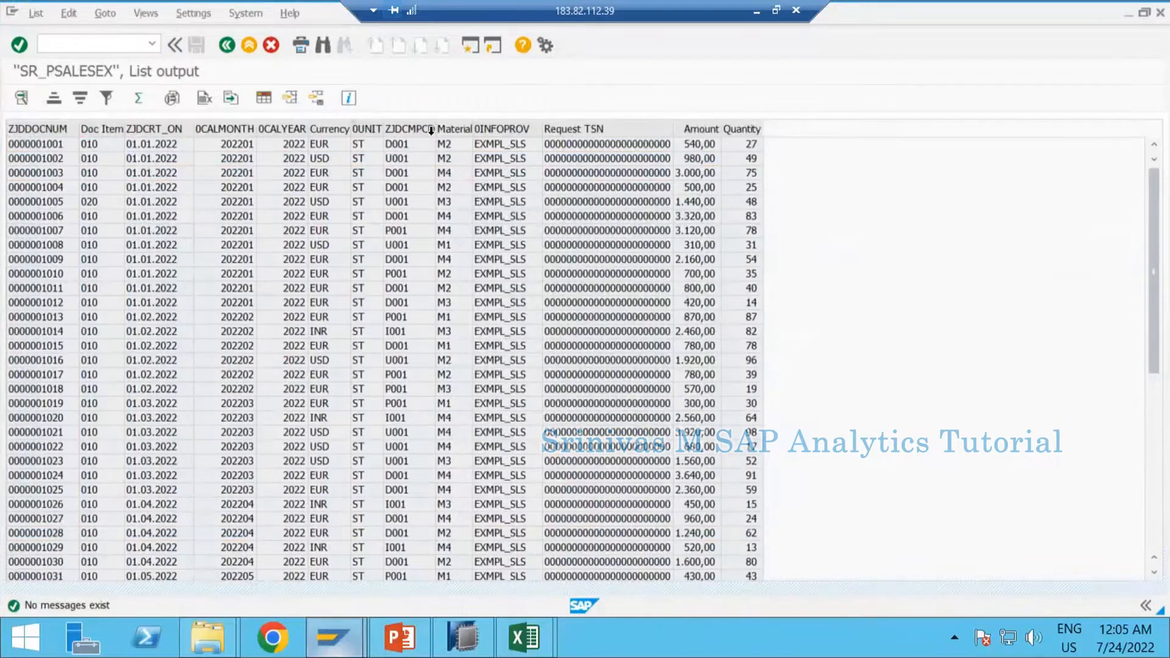
Move the ZJDCMPCD column directly after 0CALMONTH
{"action": "left_click", "coordinate": [410, 129]}
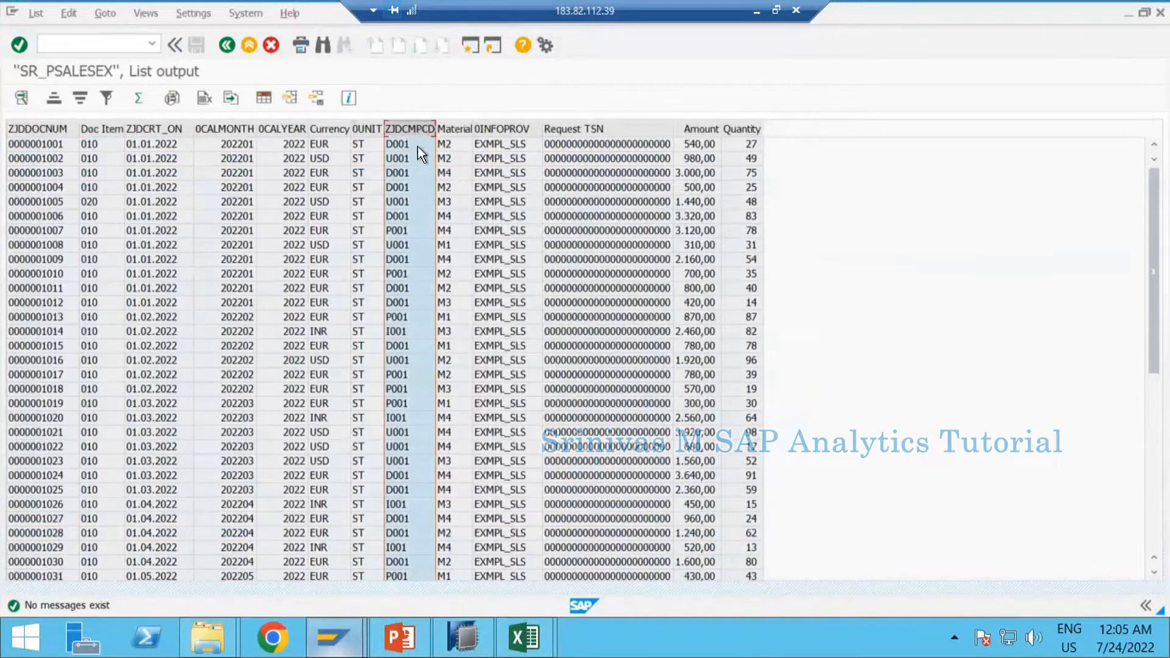
{"action": "left_click", "coordinate": [278, 130]}
{"action": "left_click_drag", "start_coordinate": [298, 187], "coordinate": [306, 163]}
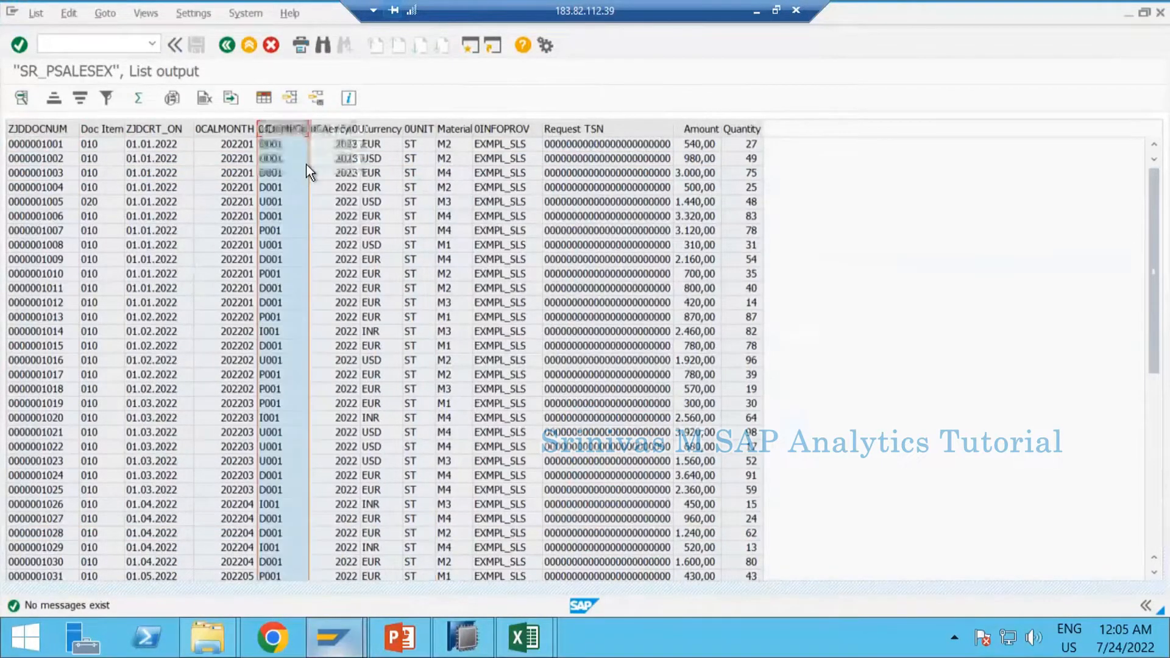
Examine the company codes in the ZJDCMPCD column, and highlight the Quantity and Amount columns
{"action": "left_click", "coordinate": [283, 144]}
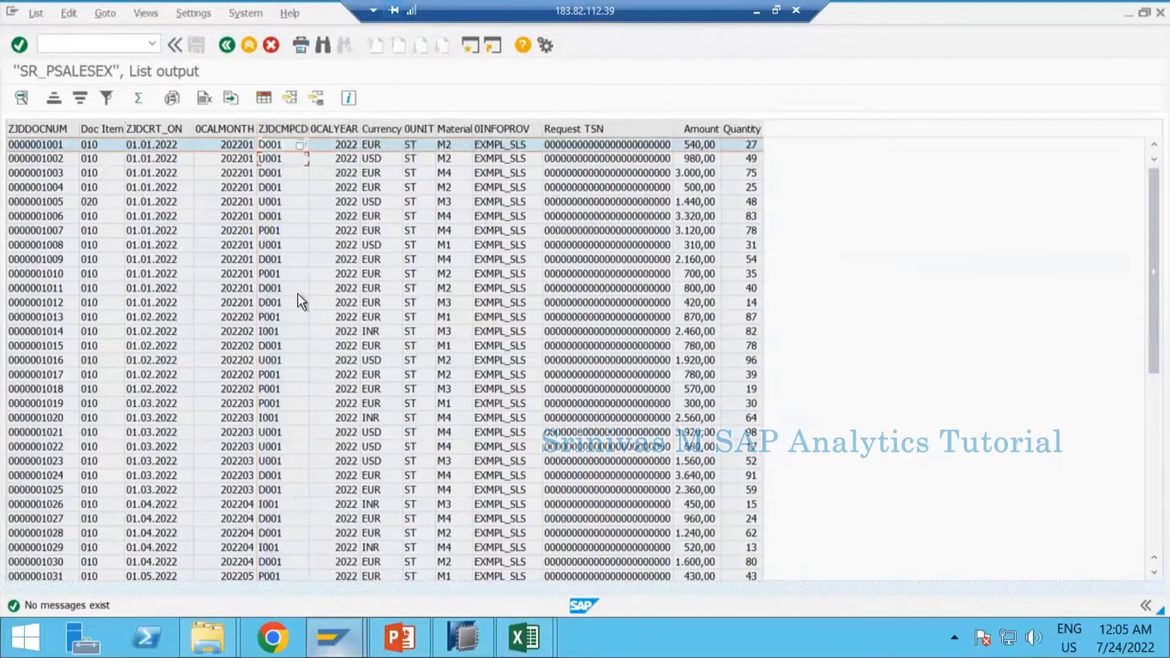
{"action": "key", "text": "Down"}
{"action": "left_click", "coordinate": [278, 447]}
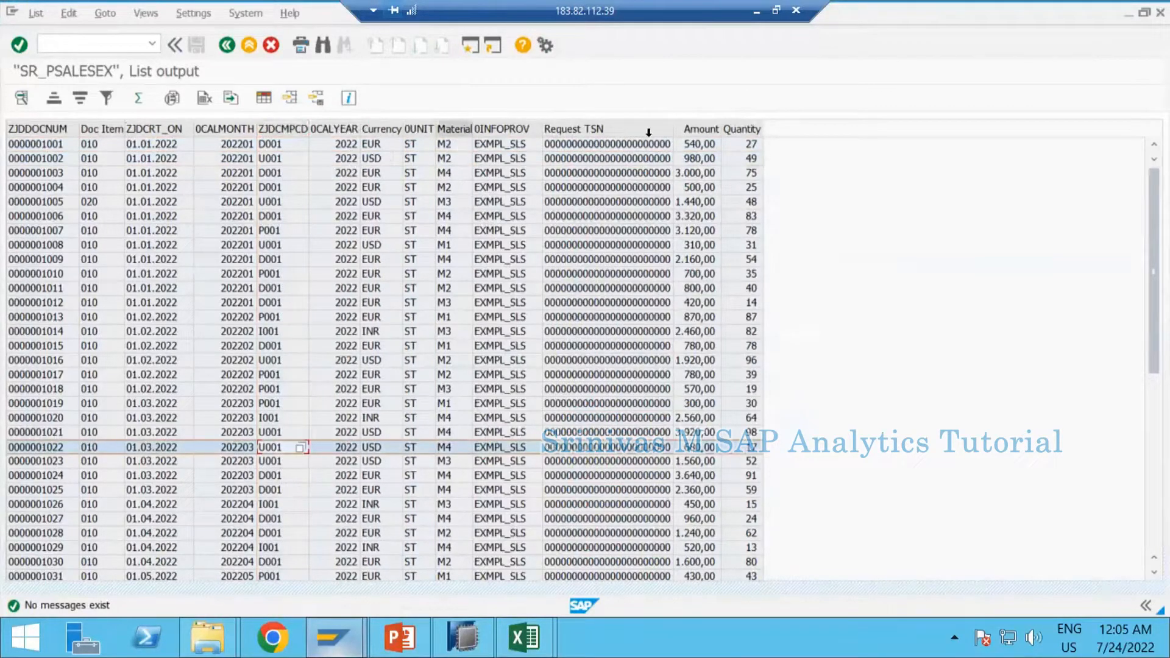
{"action": "left_click", "coordinate": [739, 129]}
{"action": "left_click", "coordinate": [694, 129], "text": "ctrl"}
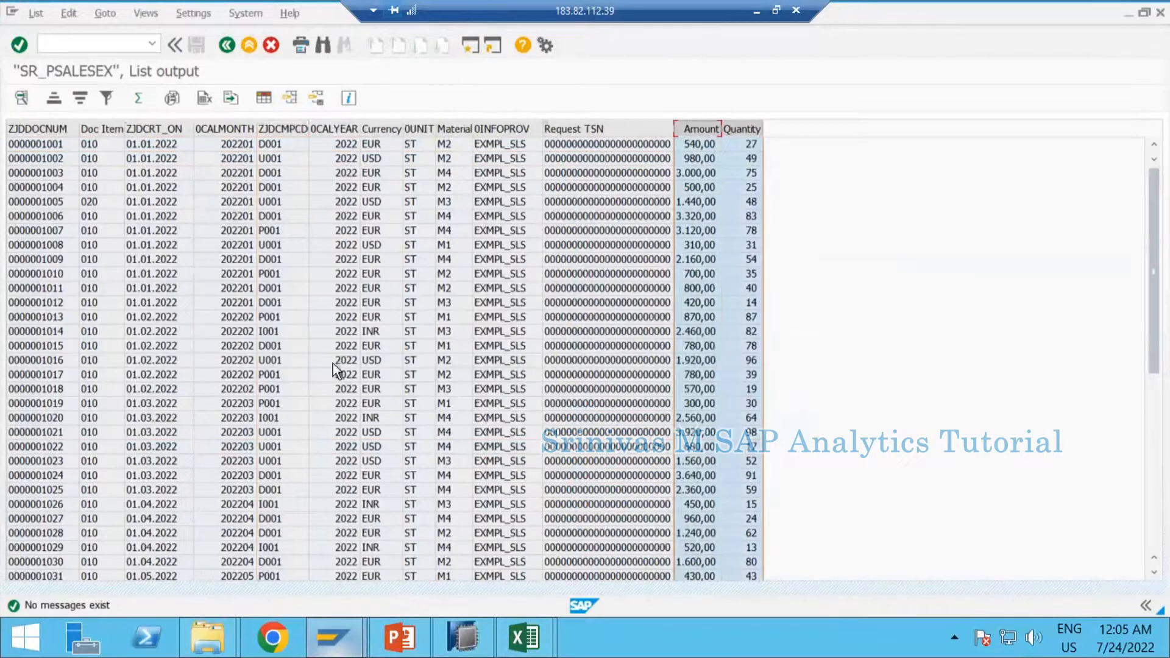
Switch to SAP HANA Studio and review the row characteristics and the Quantity and Amount key figures of query SR_PSALESEX_Q001
{"action": "left_click", "coordinate": [463, 637]}
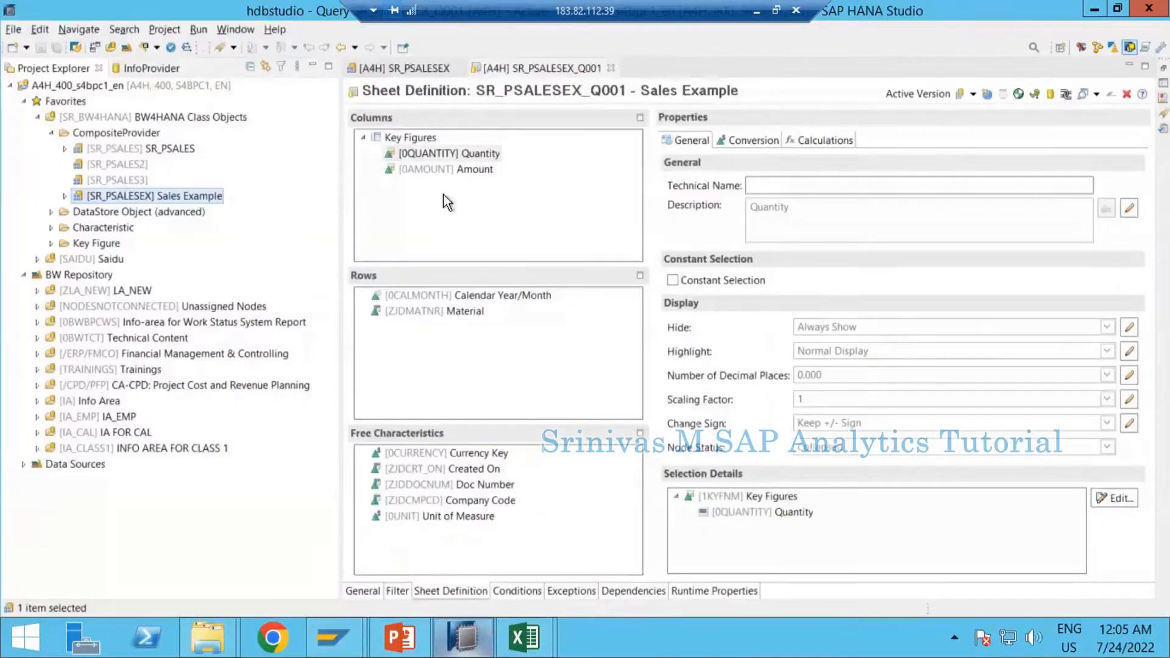
{"action": "left_click", "coordinate": [412, 298]}
{"action": "left_click", "coordinate": [412, 312]}
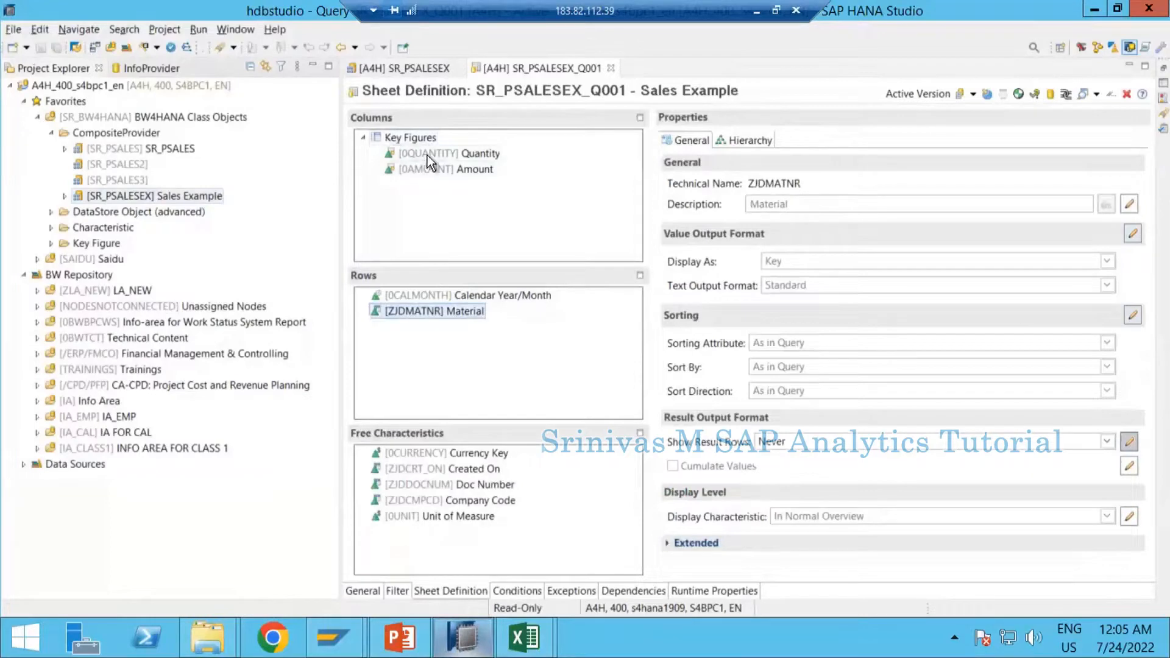
{"action": "left_click", "coordinate": [427, 155]}
{"action": "left_click", "coordinate": [423, 170]}
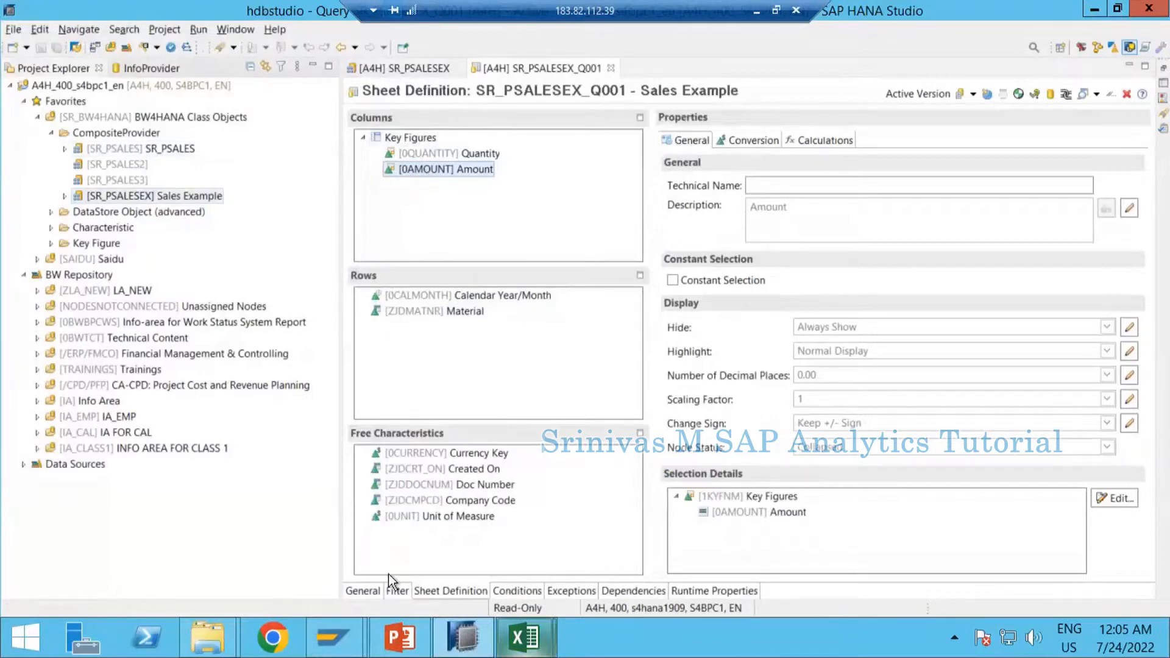
Select the technical name SR_PSALESEX_Q001 in the query's general settings, and switch to Excel
{"action": "left_click", "coordinate": [362, 590]}
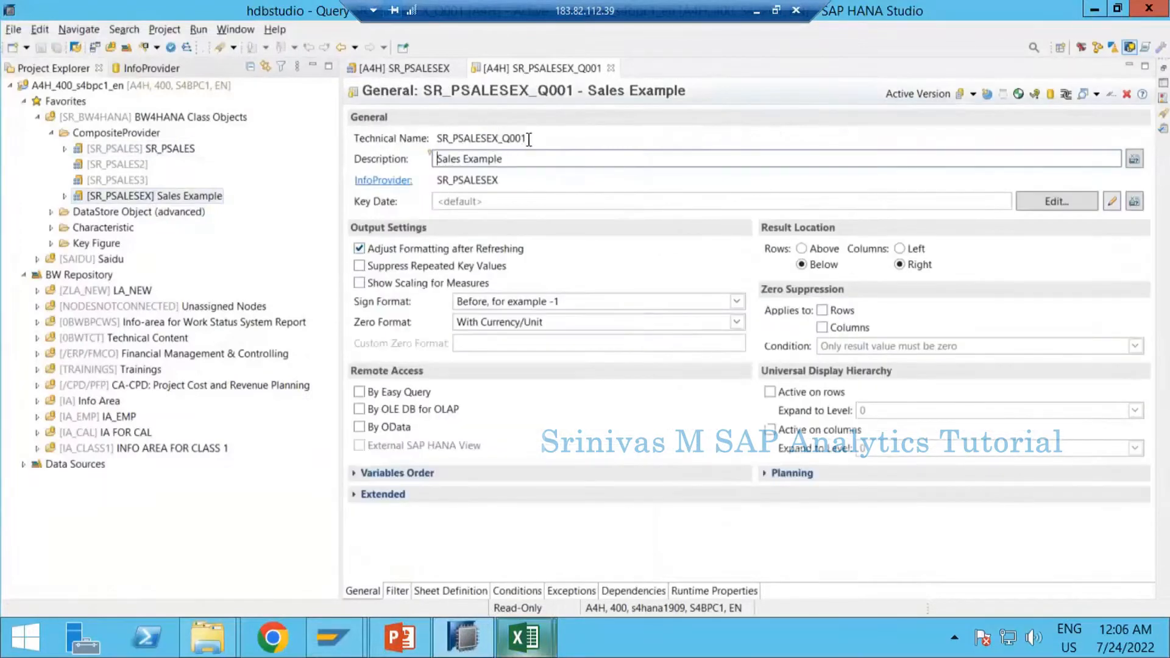
{"action": "double_click", "coordinate": [441, 139]}
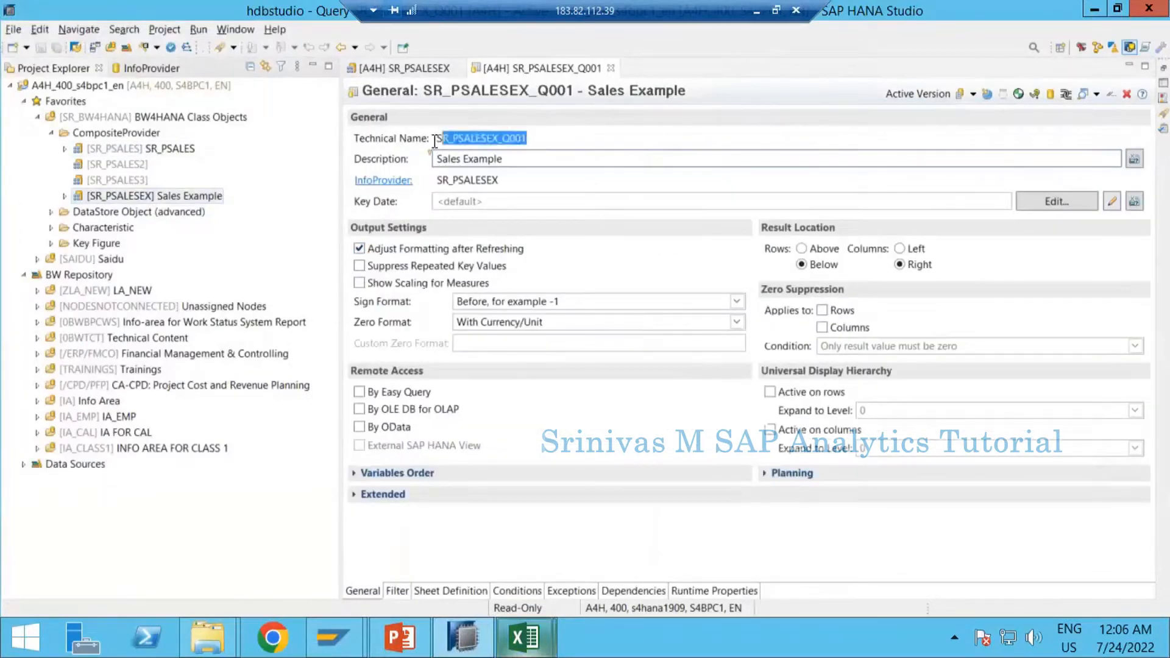
{"action": "left_click", "coordinate": [552, 623]}
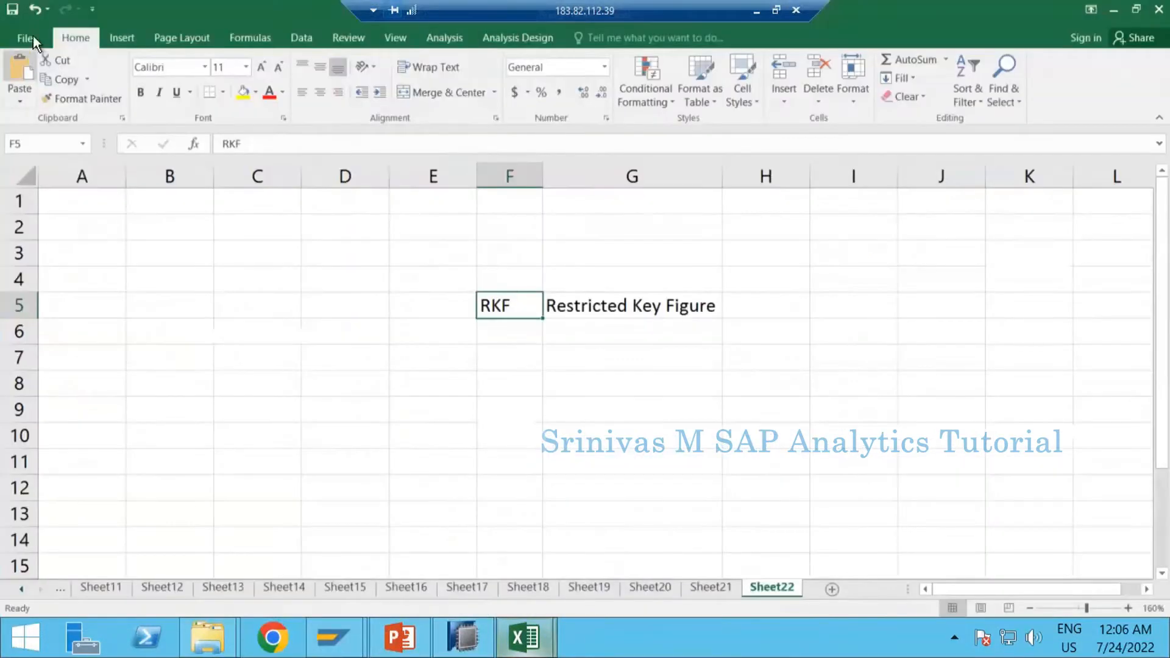
Create a new blank workbook and select cell I3
{"action": "left_click", "coordinate": [30, 37]}
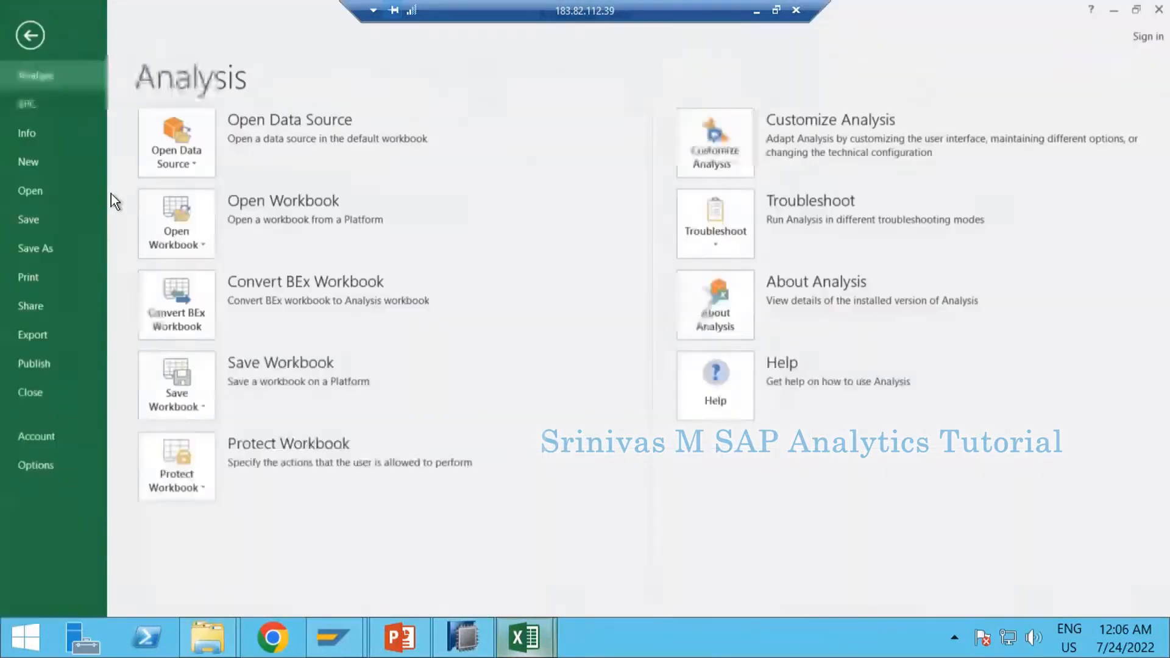
{"action": "left_click", "coordinate": [53, 159]}
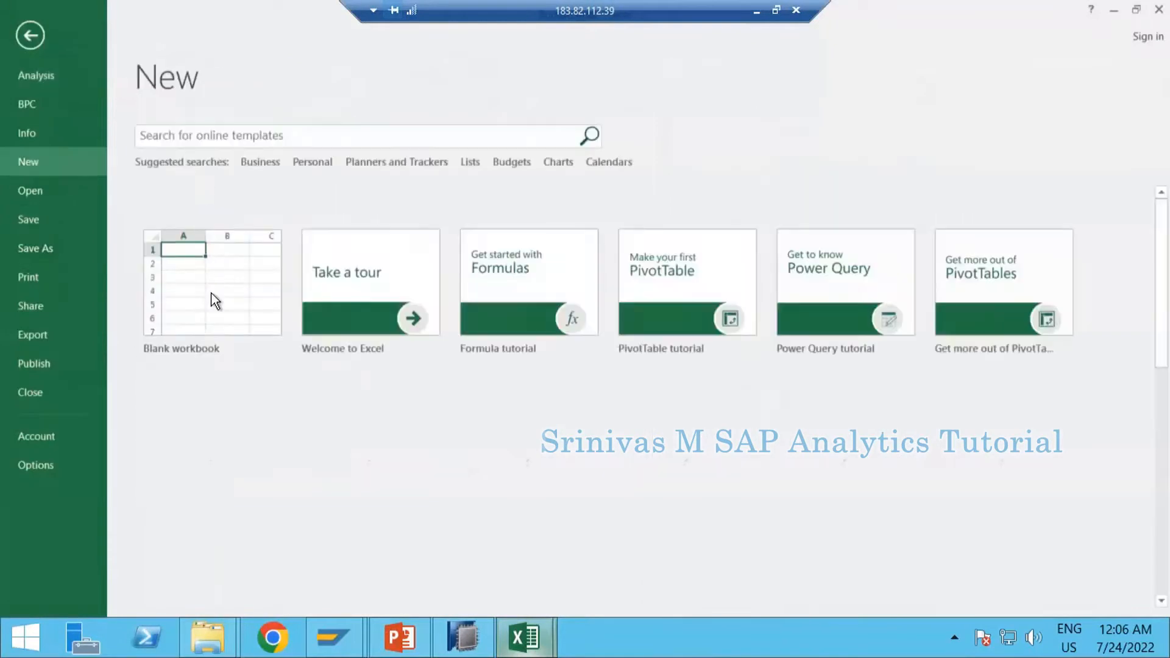
{"action": "left_click", "coordinate": [211, 292]}
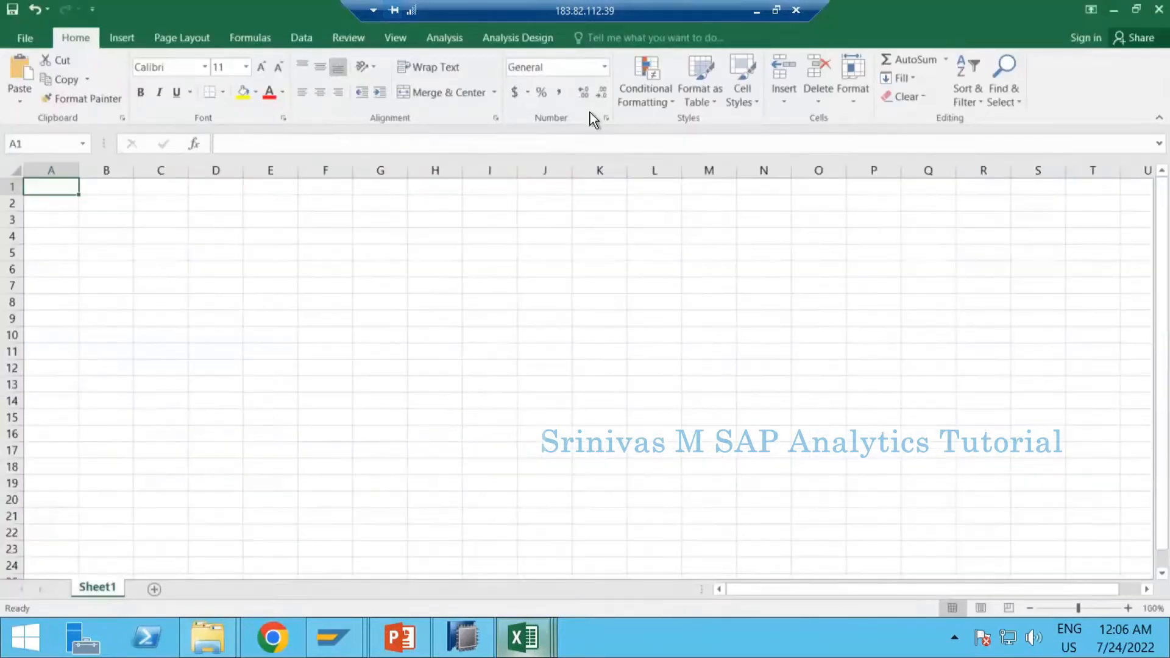
{"action": "left_click", "coordinate": [474, 218]}
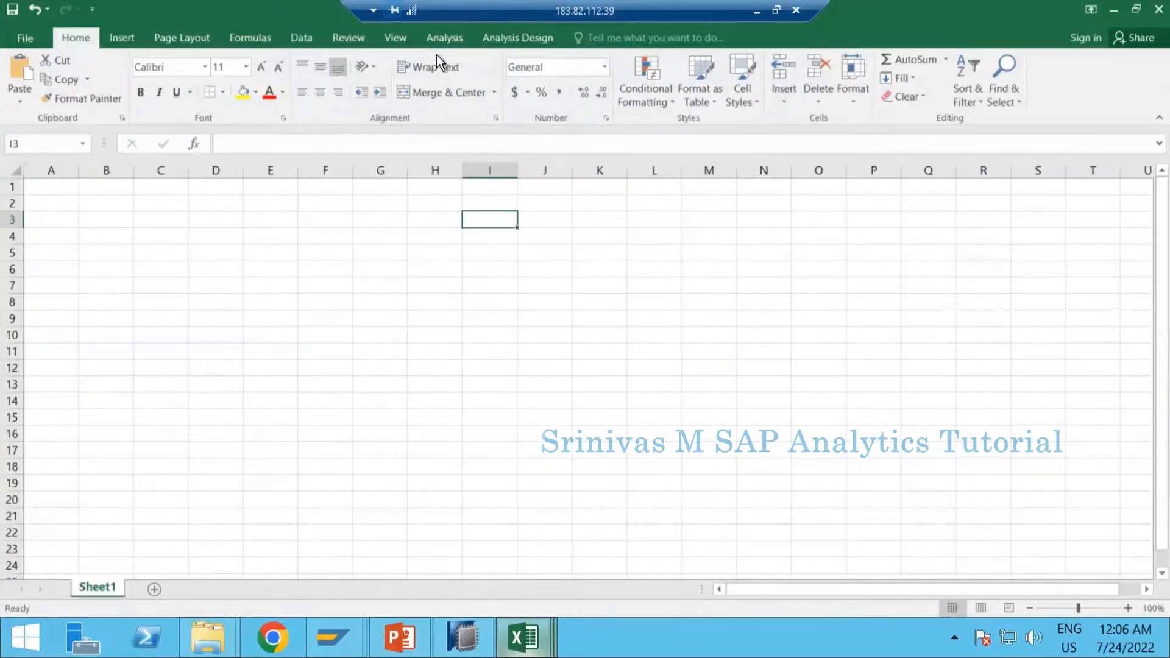
Begin inserting a data source for analysis at cell I3, and bring up the list of available systems
{"action": "left_click", "coordinate": [448, 37]}
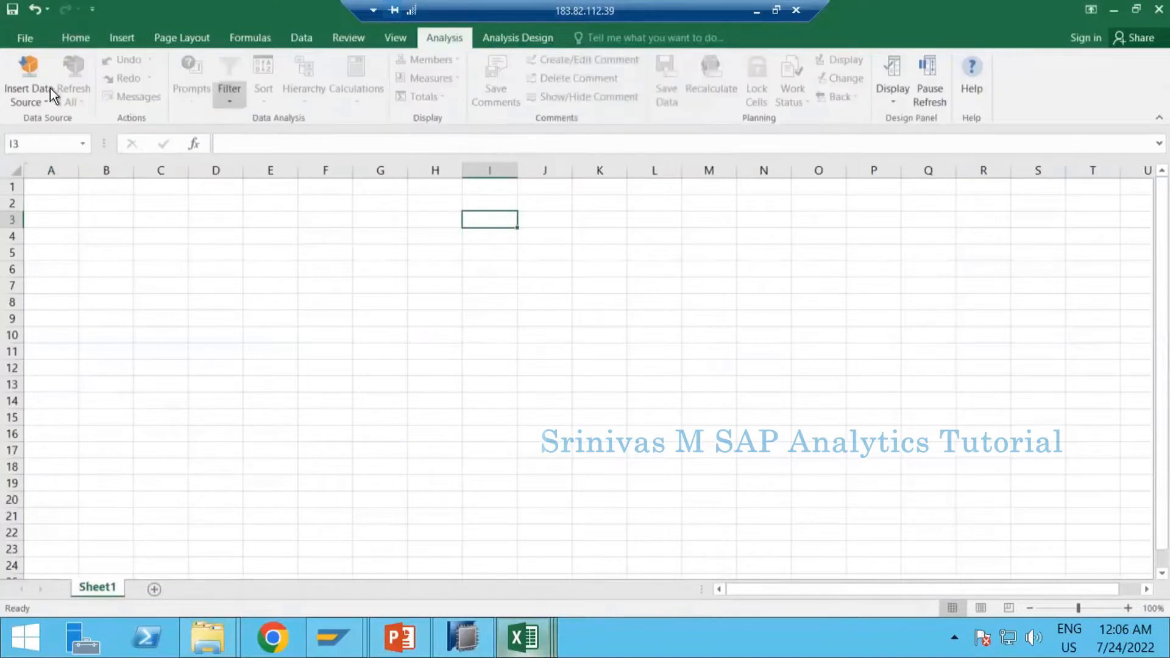
{"action": "left_click", "coordinate": [38, 85]}
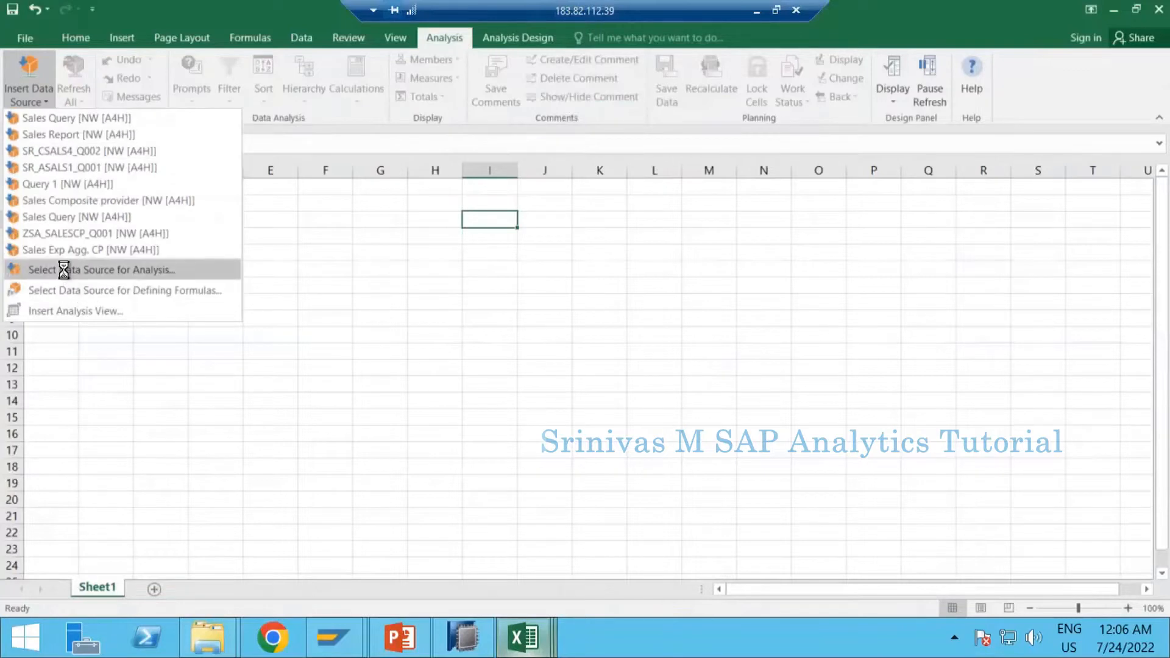
{"action": "left_click", "coordinate": [64, 270]}
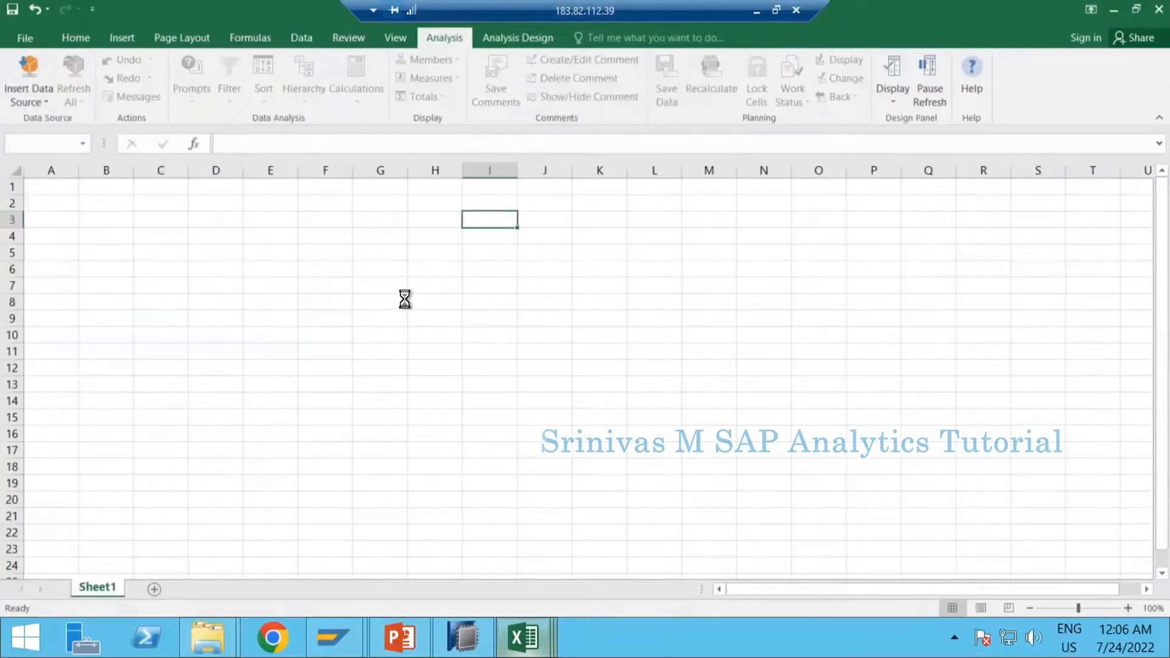
{"action": "left_click", "coordinate": [628, 374]}
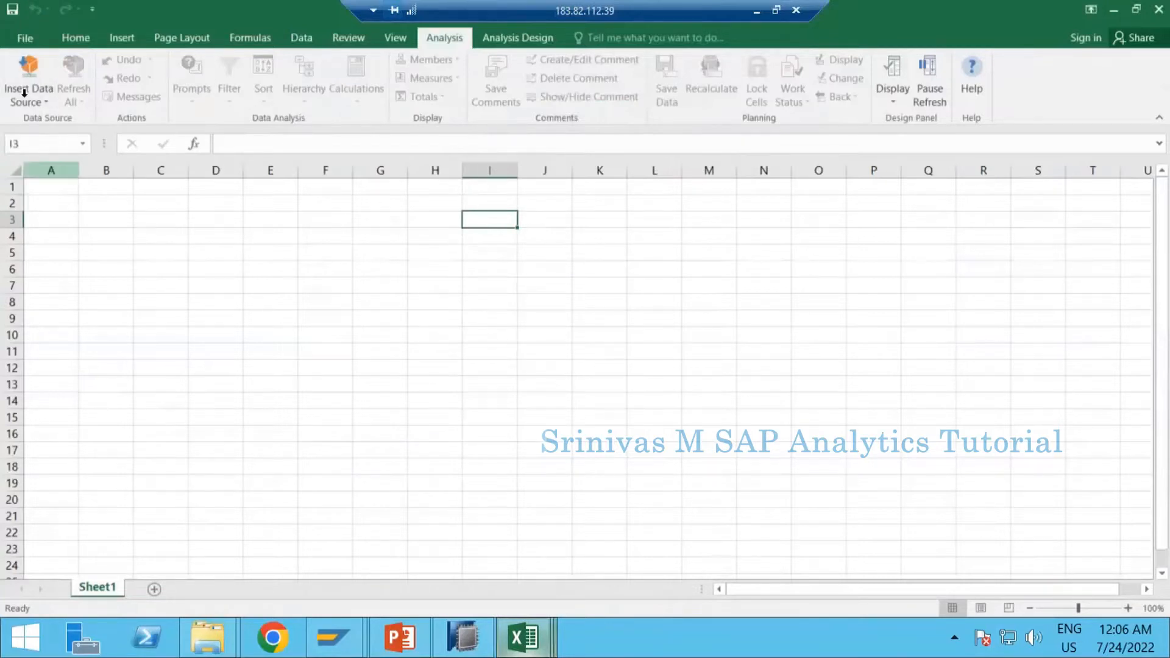
{"action": "left_click", "coordinate": [24, 103]}
{"action": "left_click", "coordinate": [58, 271]}
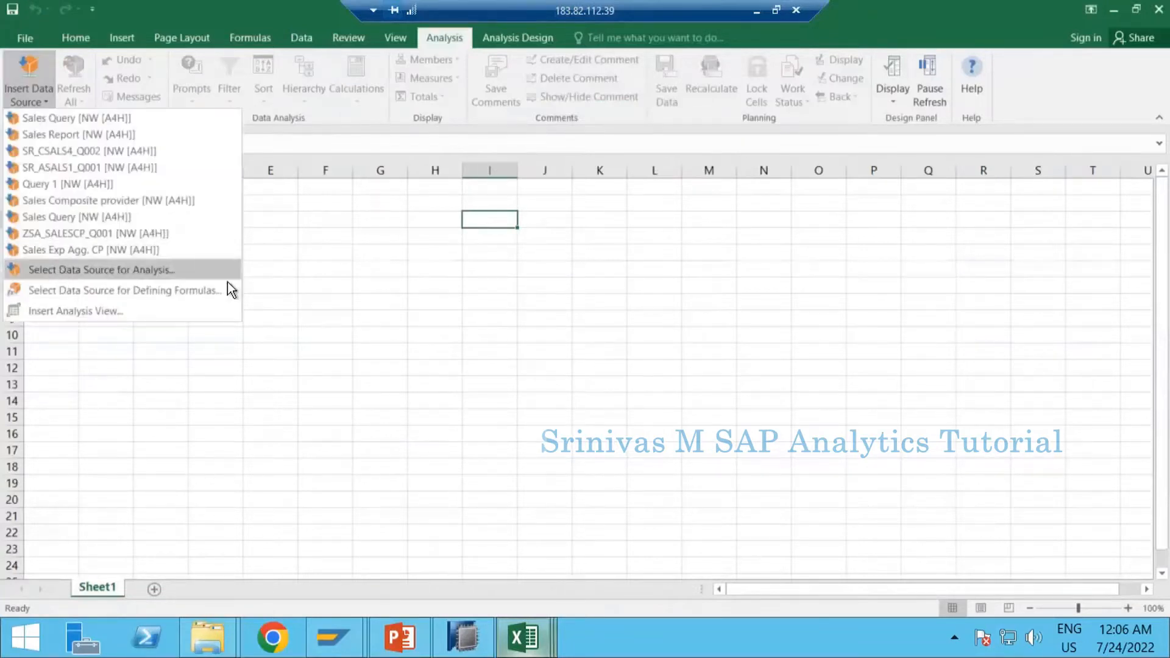
{"action": "left_click", "coordinate": [593, 370]}
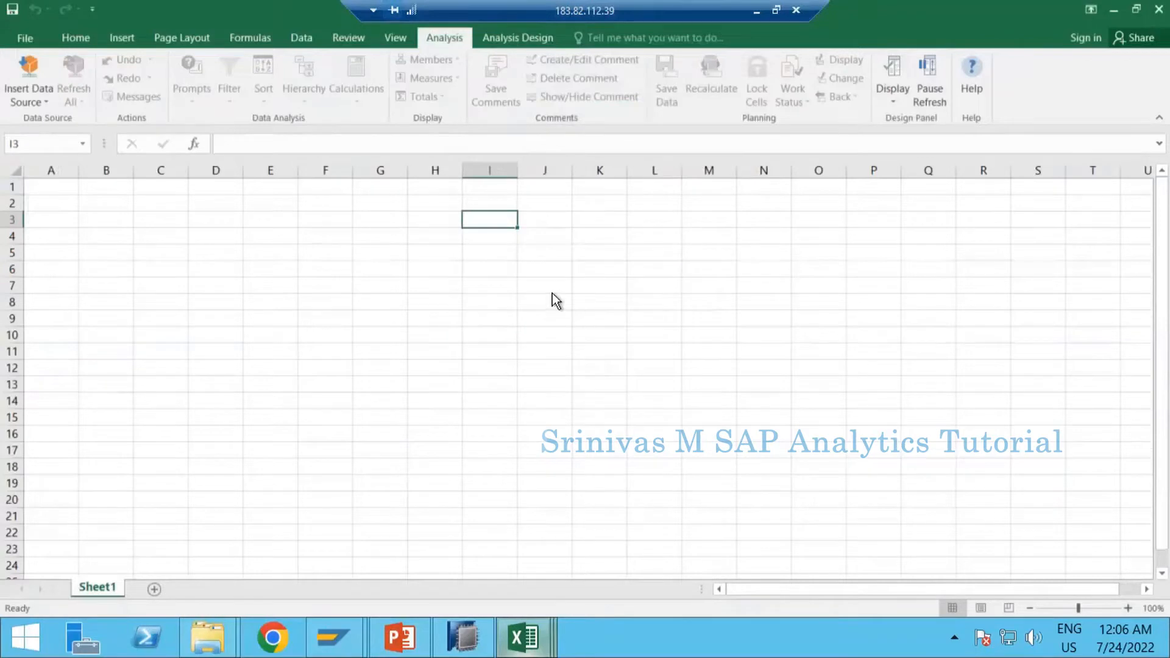
Log on to the BW system with the account's user name and password, and accept the insecure connection
{"action": "double_click", "coordinate": [333, 226]}
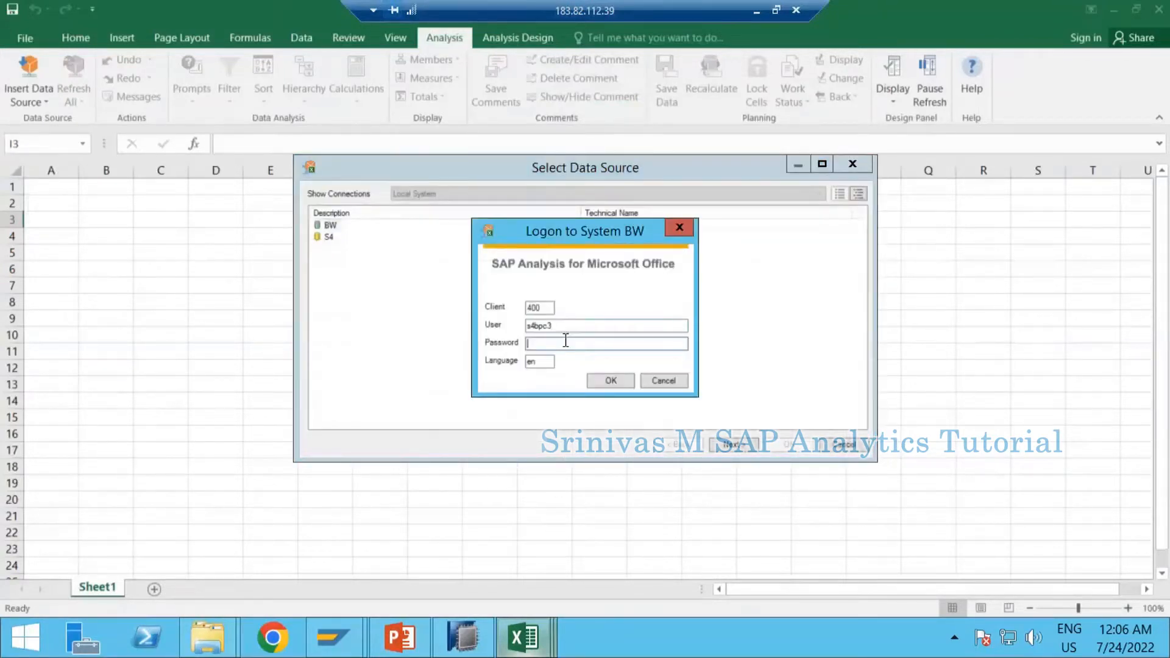
{"action": "key", "text": "shift+Tab"}
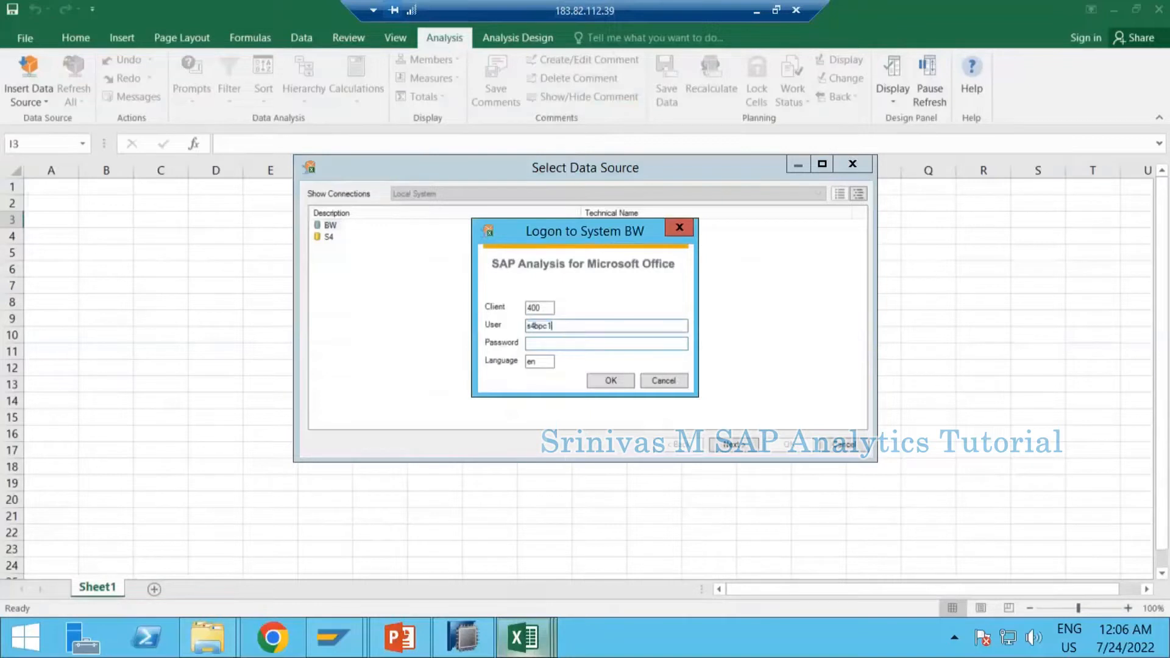
{"action": "key", "text": "Tab"}
{"action": "key", "text": "Return"}
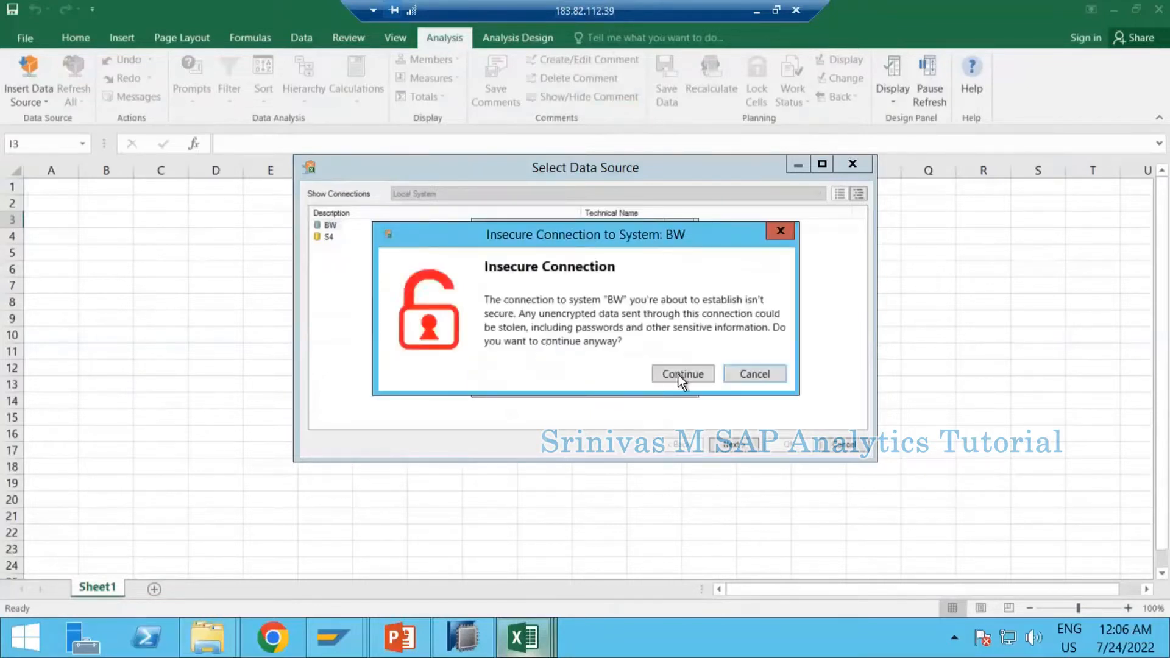
{"action": "left_click", "coordinate": [682, 378]}
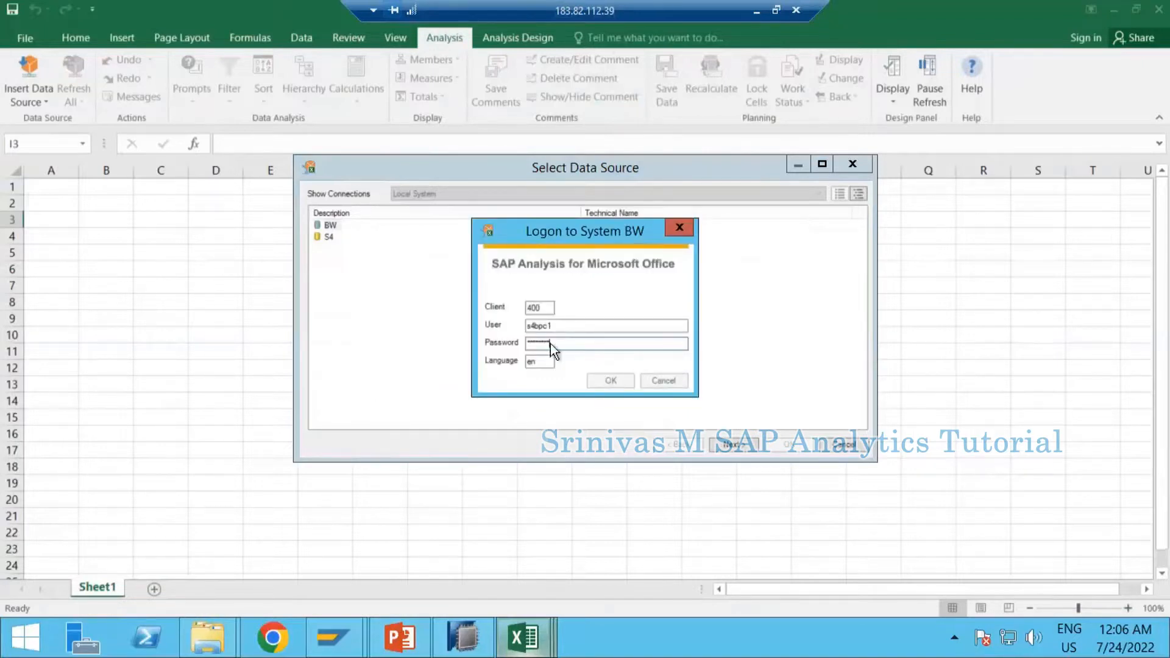
Search only queries for SR_PSALESEX_Q001 and insert the Sales Example query as the data source
{"action": "left_click", "coordinate": [485, 417]}
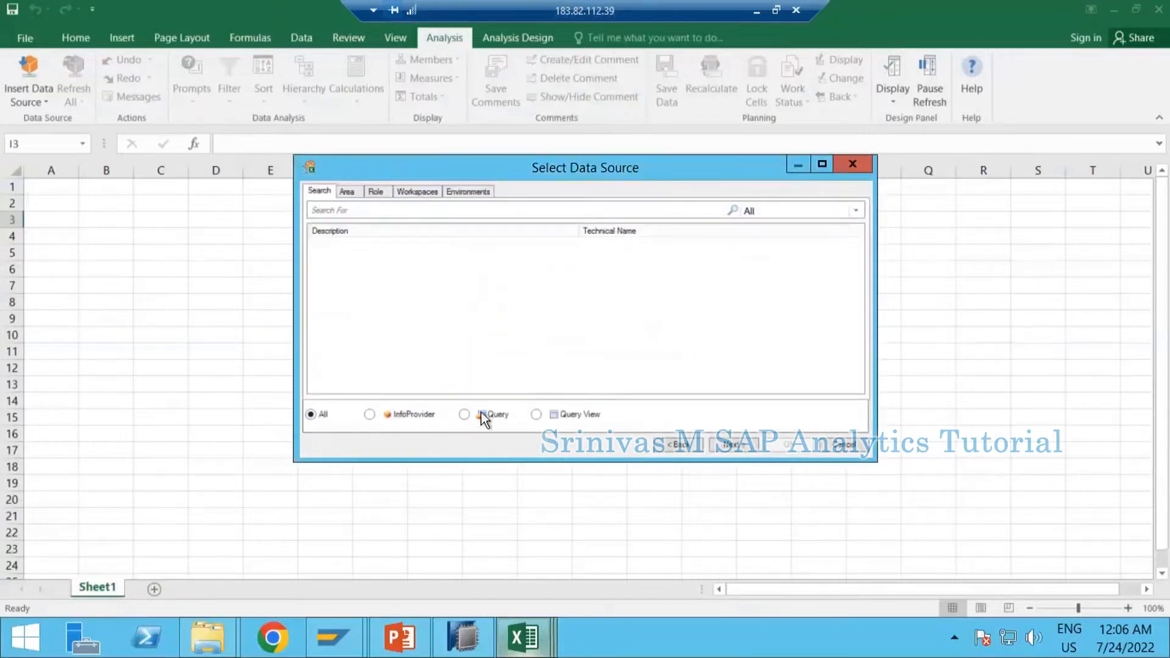
{"action": "left_click", "coordinate": [407, 212]}
{"action": "type", "text": "SR_PSALESEX_Q001"}
{"action": "left_click", "coordinate": [733, 211]}
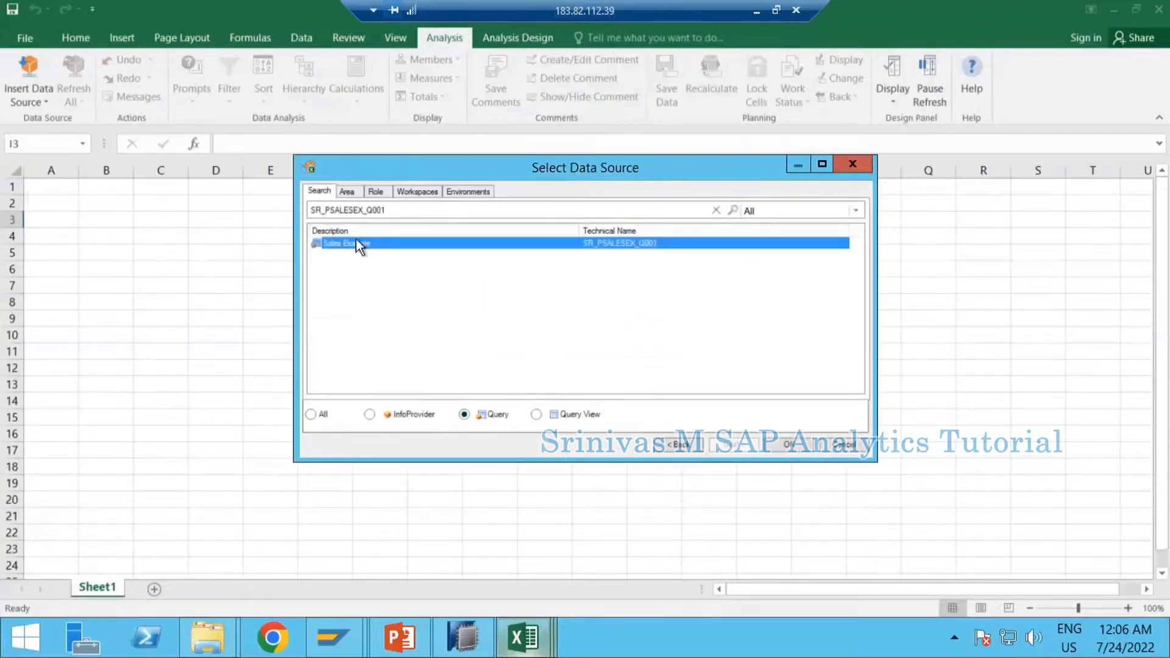
{"action": "double_click", "coordinate": [360, 244]}
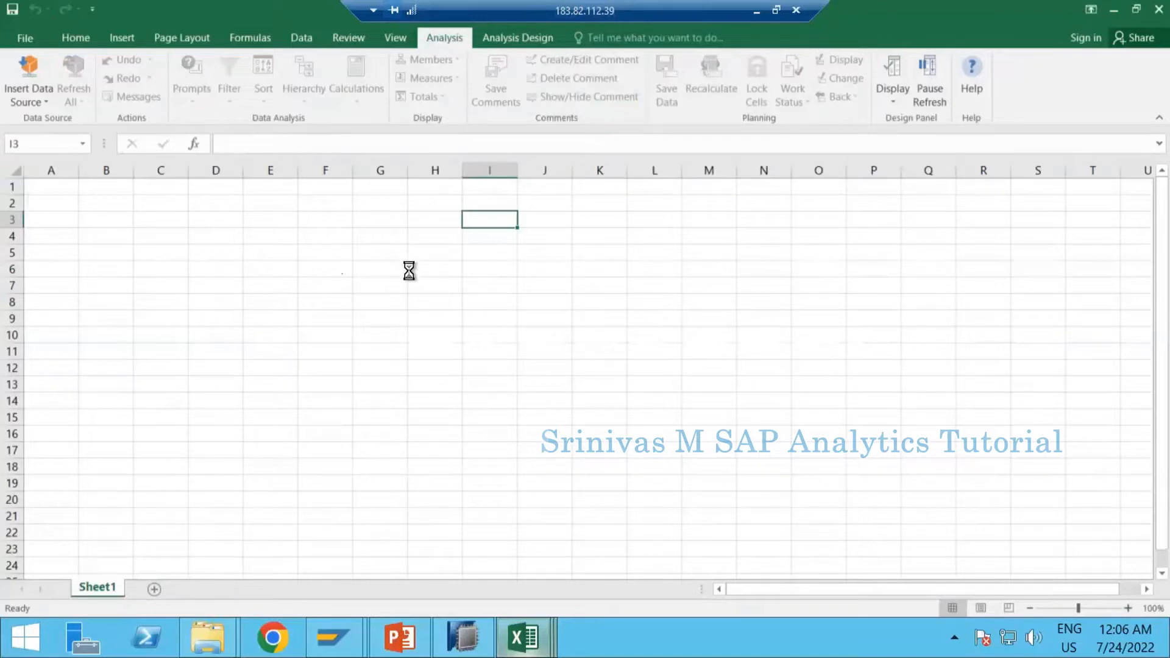
Run the Sales Example query with the Calendar Year/Month prompt left empty
{"action": "left_click_drag", "start_coordinate": [481, 101], "coordinate": [458, 318]}
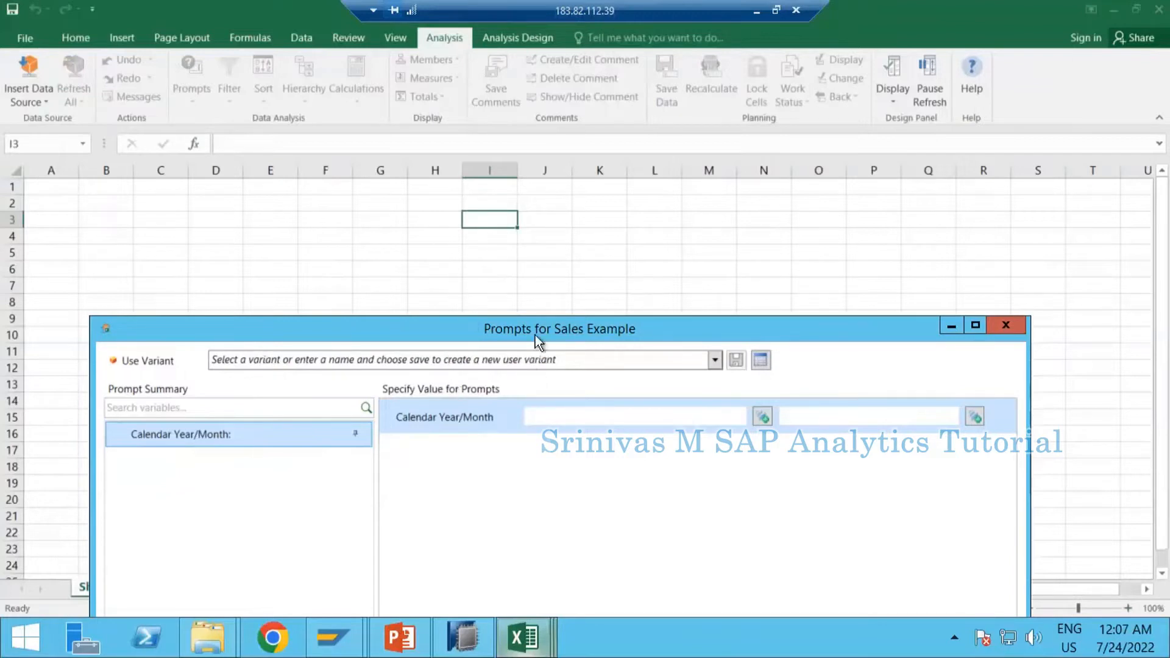
{"action": "left_click_drag", "start_coordinate": [535, 335], "coordinate": [529, 243]}
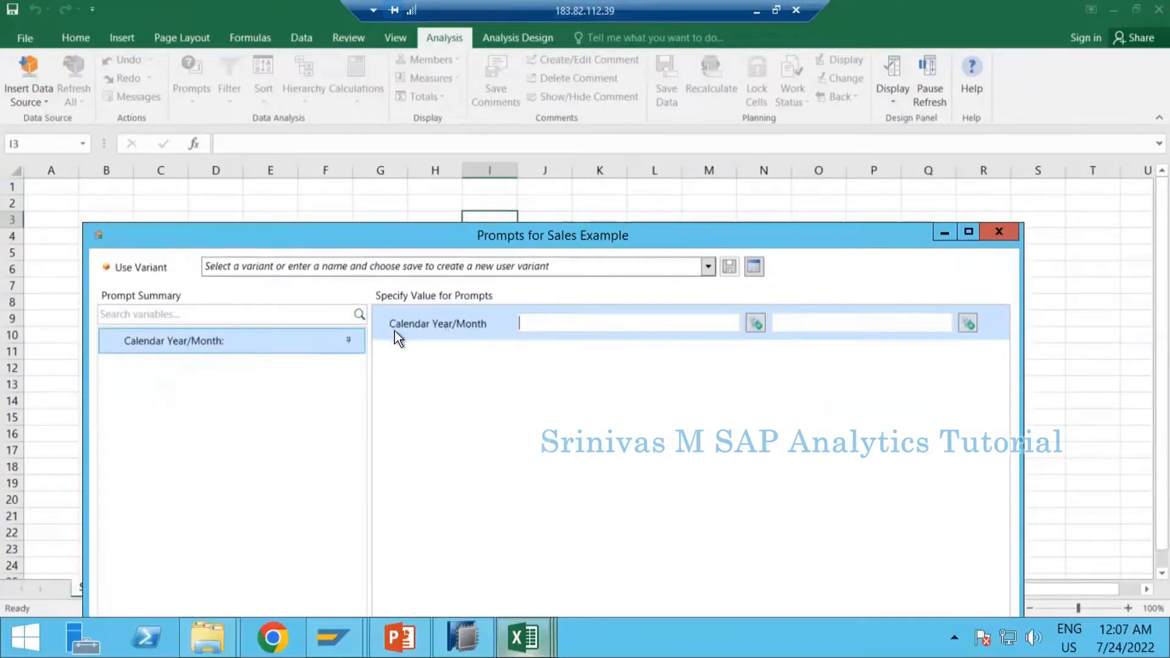
{"action": "left_click_drag", "start_coordinate": [513, 244], "coordinate": [525, 168]}
{"action": "left_click", "coordinate": [916, 597]}
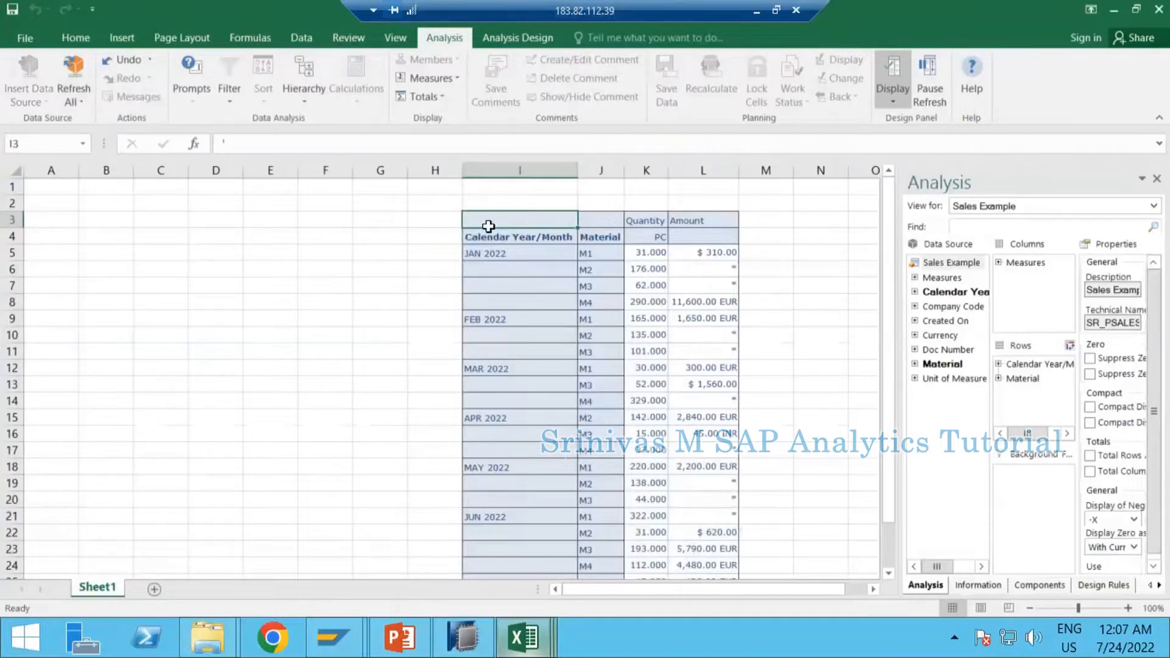
Delete the empty columns A to H and rows 1 and 2 so the query result starts at cell A1
{"action": "left_click_drag", "start_coordinate": [429, 166], "coordinate": [68, 164]}
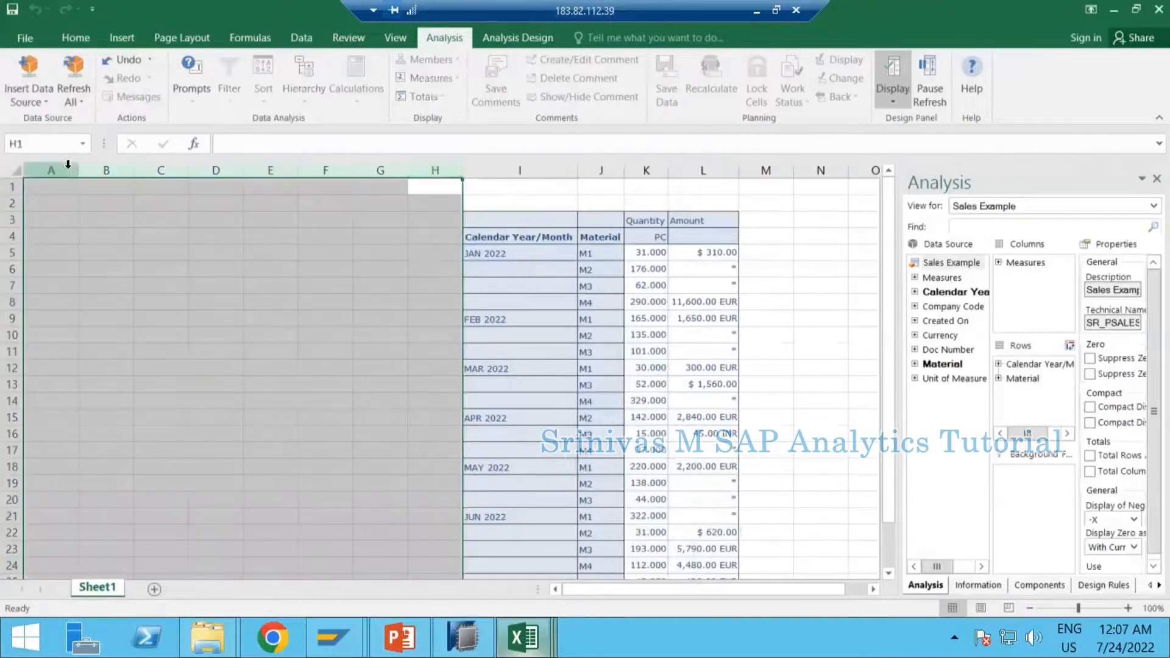
{"action": "right_click", "coordinate": [69, 169]}
{"action": "left_click", "coordinate": [123, 308]}
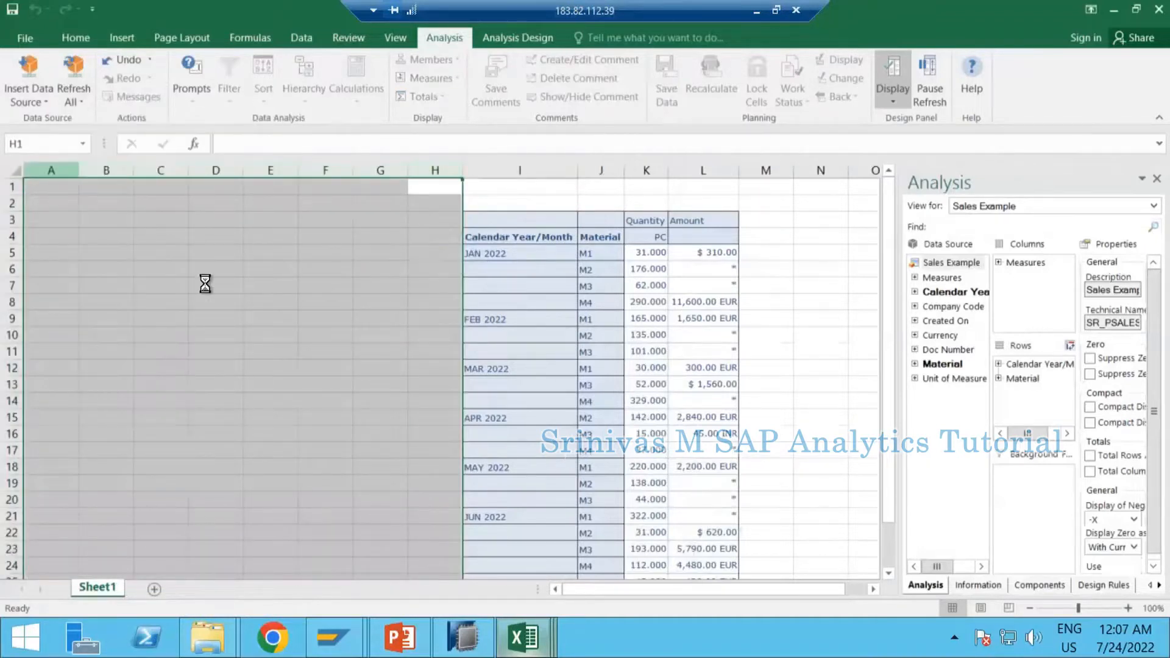
{"action": "left_click_drag", "start_coordinate": [13, 190], "coordinate": [13, 202]}
{"action": "right_click", "coordinate": [14, 192]}
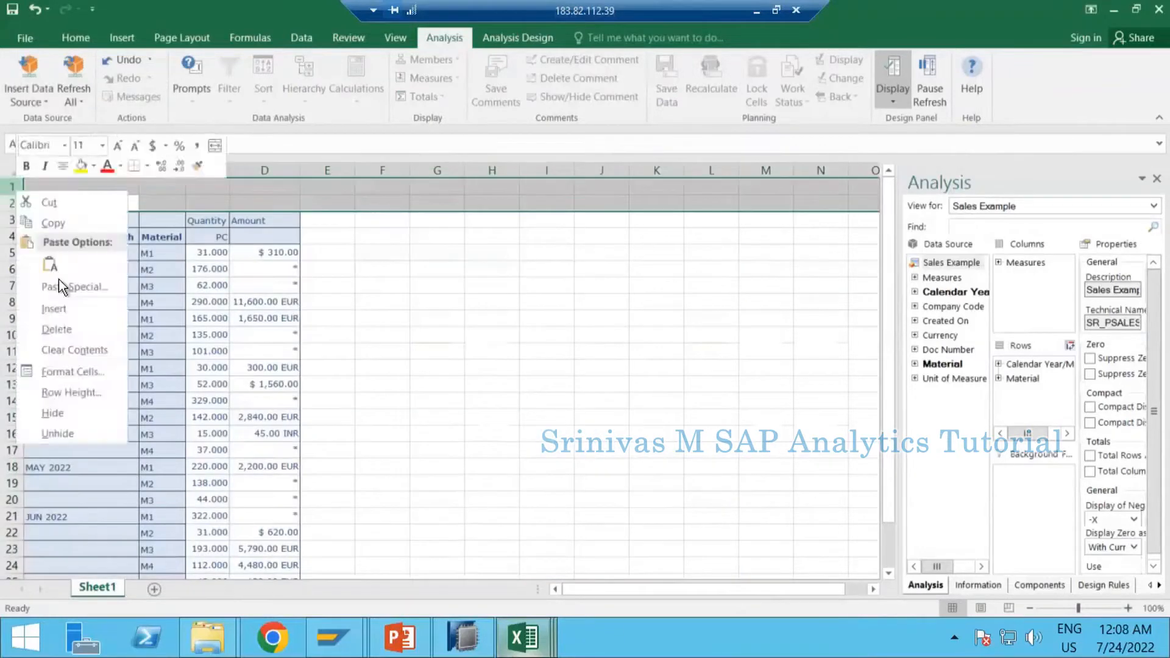
{"action": "left_click", "coordinate": [63, 324]}
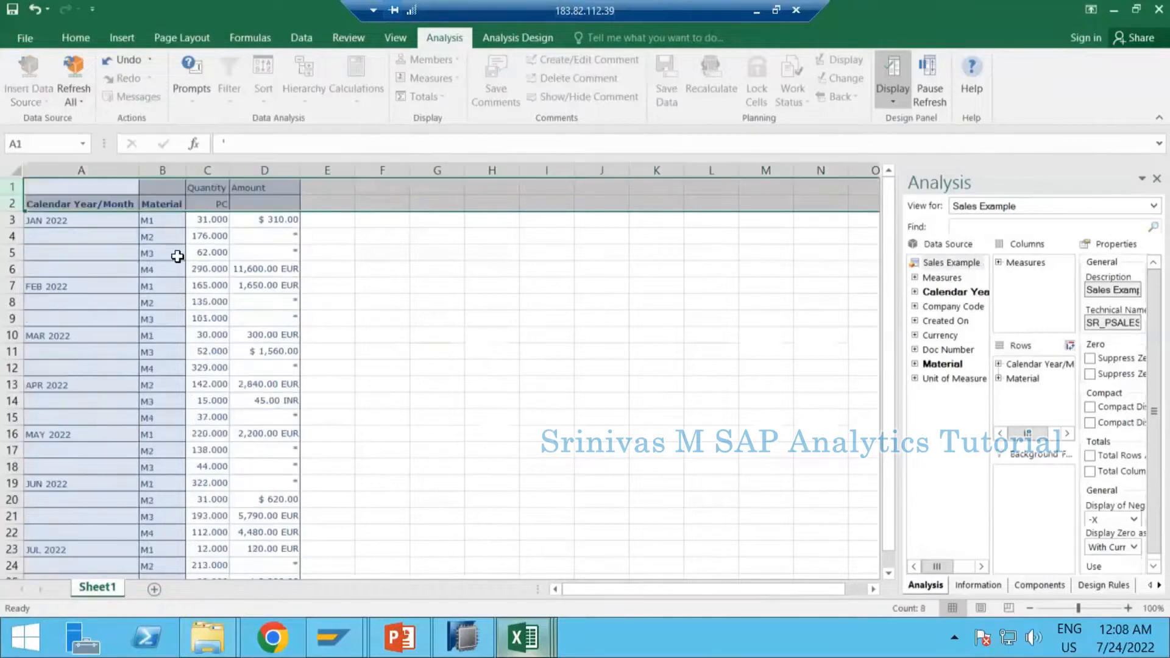
{"action": "left_click", "coordinate": [331, 238]}
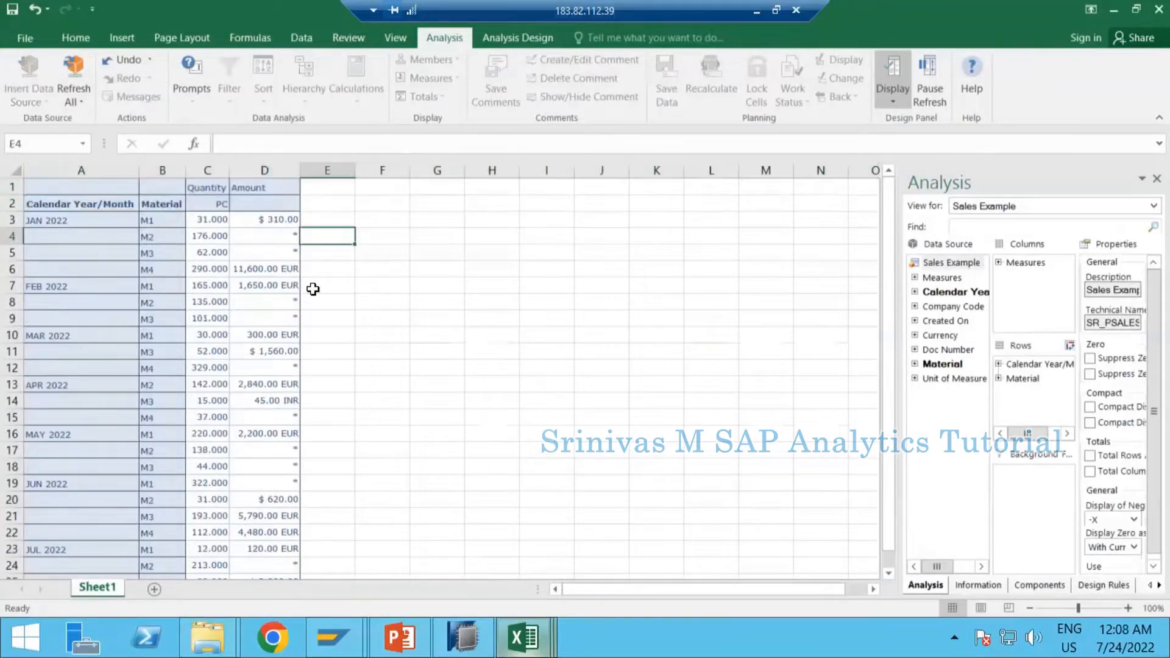
Examine the values in the Quantity column together with the unit in its header
{"action": "left_click", "coordinate": [208, 170]}
{"action": "left_click", "coordinate": [194, 207]}
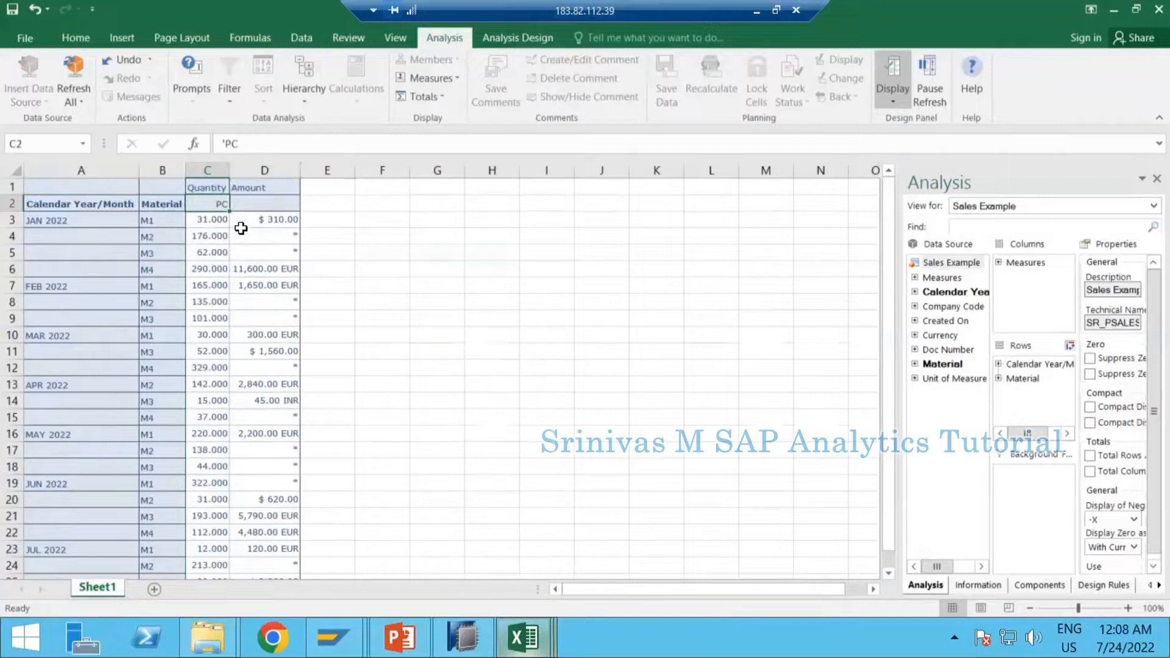
{"action": "left_click_drag", "start_coordinate": [206, 221], "coordinate": [200, 551]}
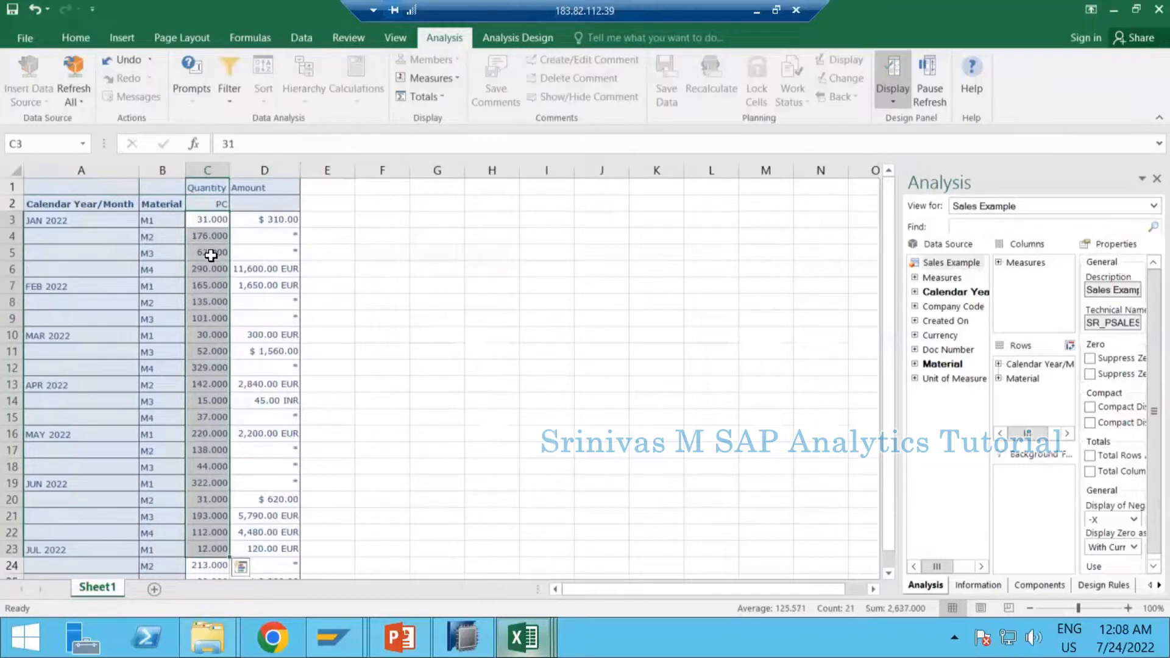
{"action": "left_click", "coordinate": [212, 207]}
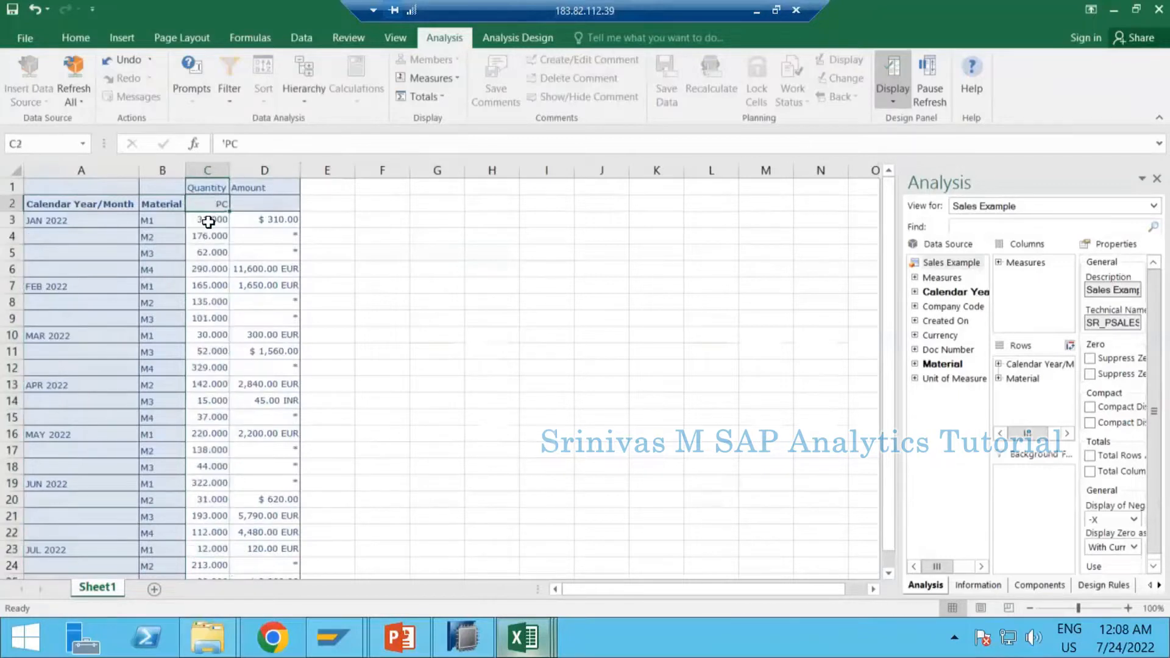
{"action": "left_click_drag", "start_coordinate": [209, 219], "coordinate": [207, 431]}
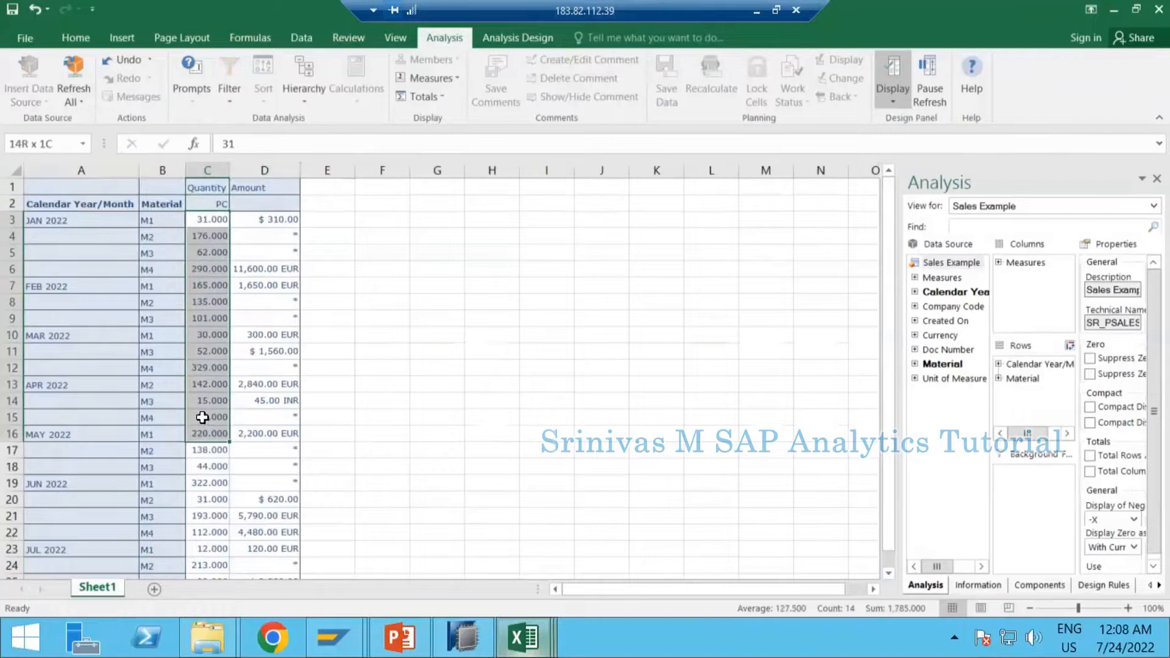
{"action": "left_click", "coordinate": [208, 240]}
{"action": "left_click_drag", "start_coordinate": [204, 219], "coordinate": [211, 466]}
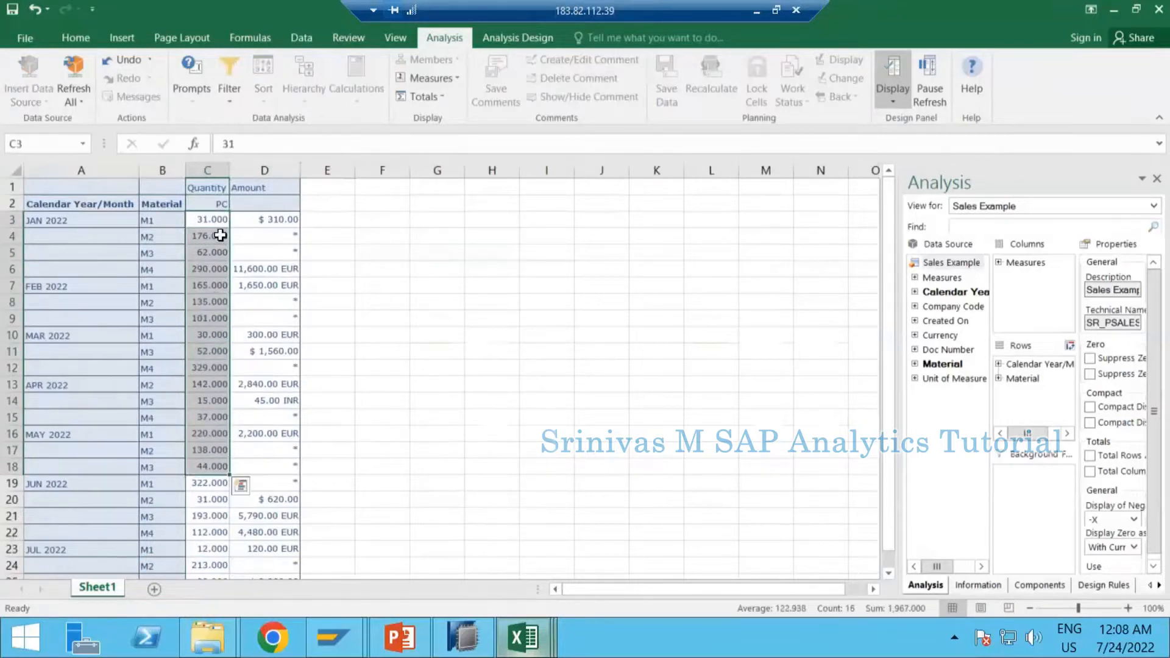
{"action": "left_click", "coordinate": [211, 203]}
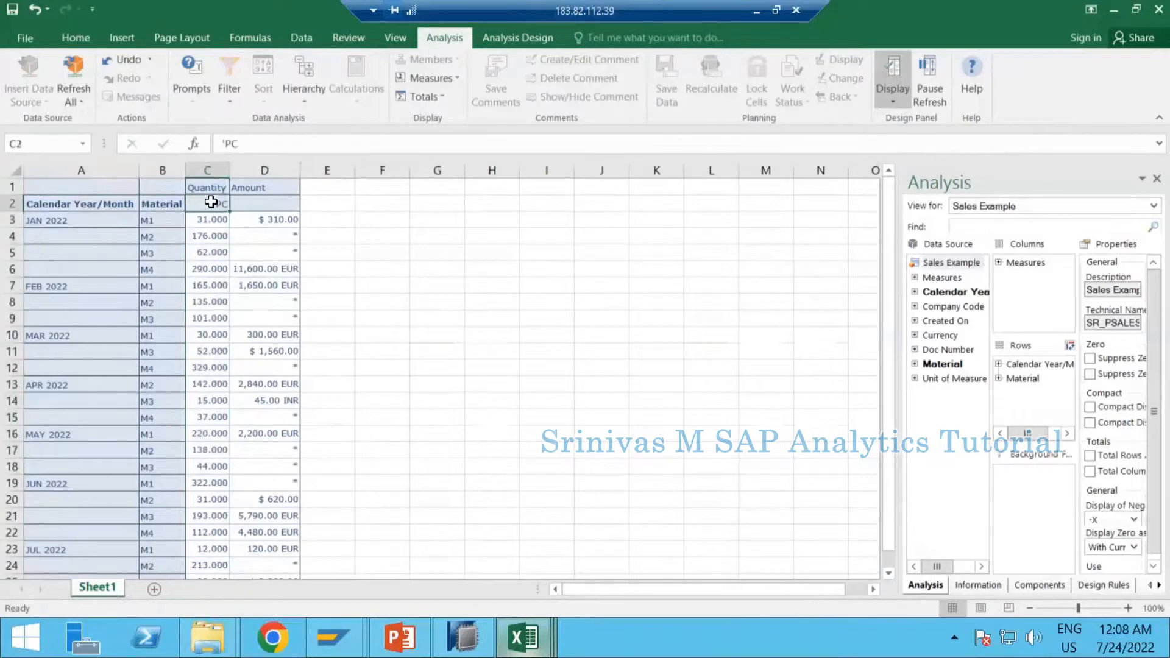
{"action": "left_click", "coordinate": [201, 236]}
{"action": "left_click", "coordinate": [204, 303]}
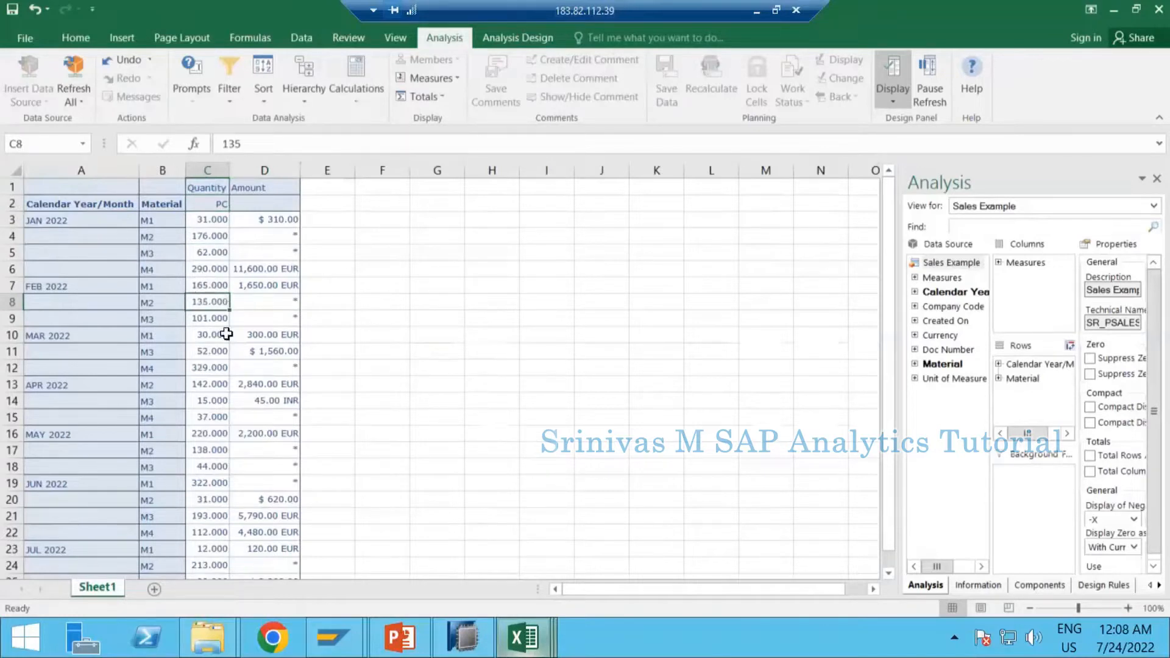
Examine the currencies in the Amount column, including the asterisk cells for materials M2 and M3 in JAN 2022
{"action": "left_click", "coordinate": [267, 169]}
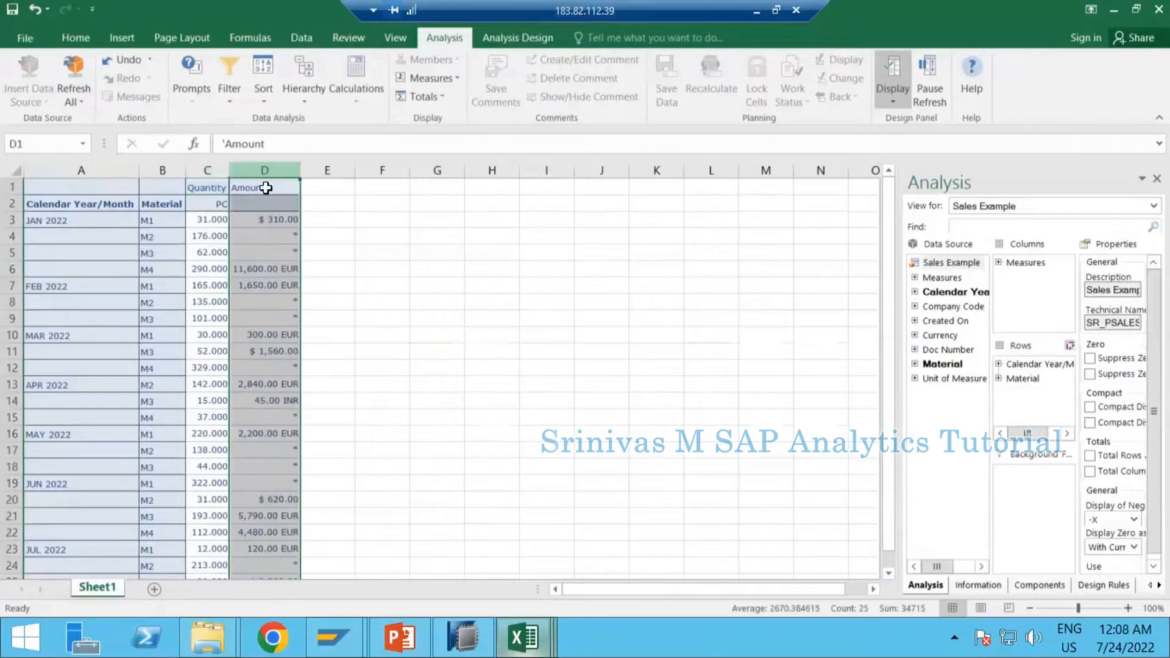
{"action": "left_click", "coordinate": [238, 225]}
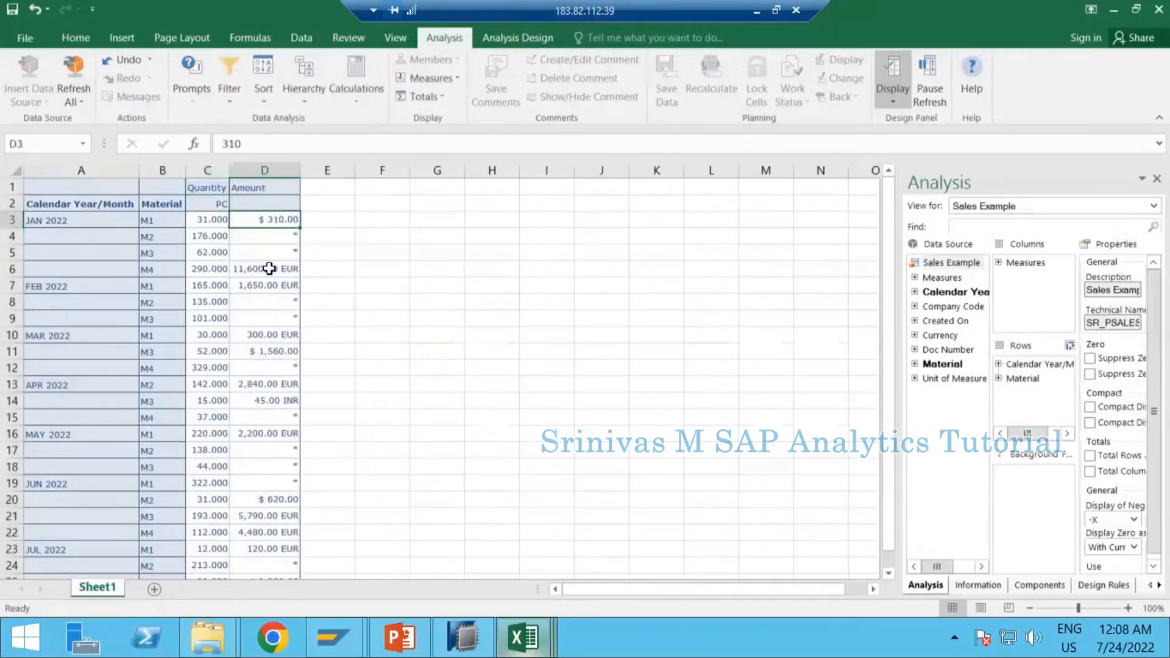
{"action": "left_click", "coordinate": [270, 273]}
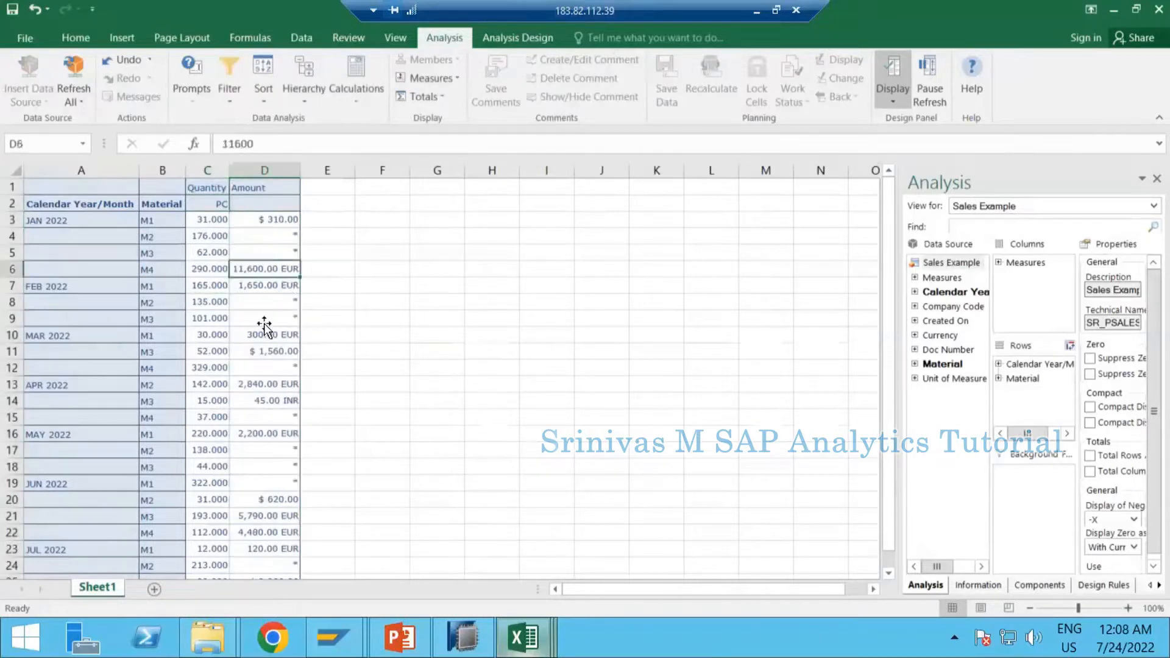
{"action": "left_click", "coordinate": [257, 208]}
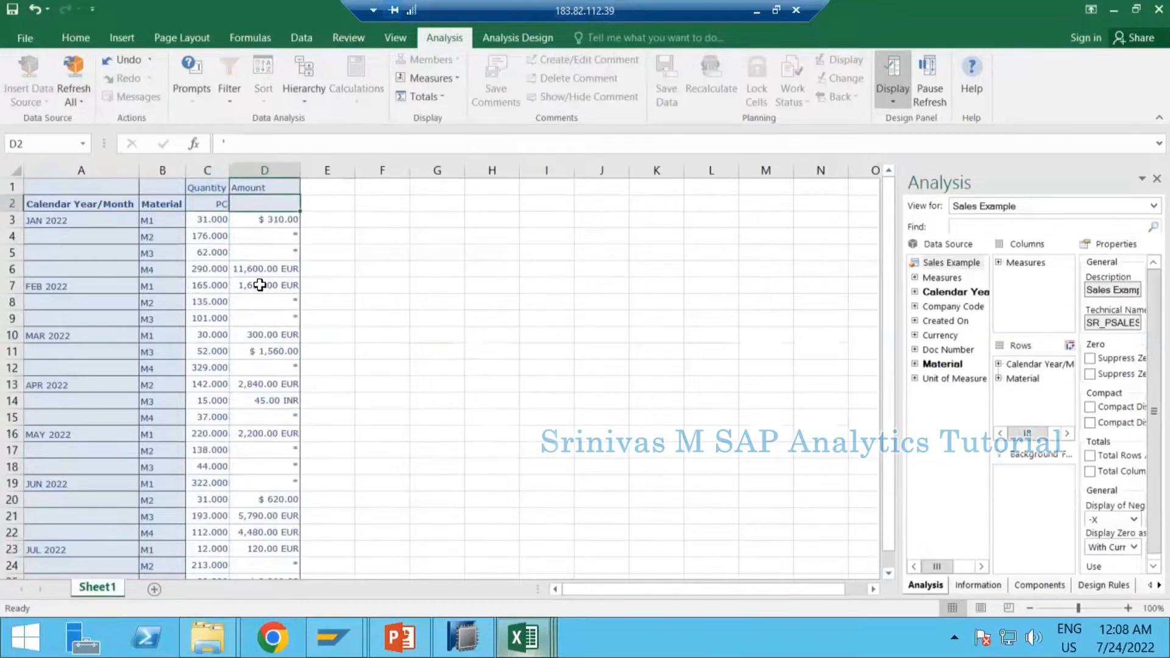
{"action": "left_click_drag", "start_coordinate": [283, 221], "coordinate": [281, 418]}
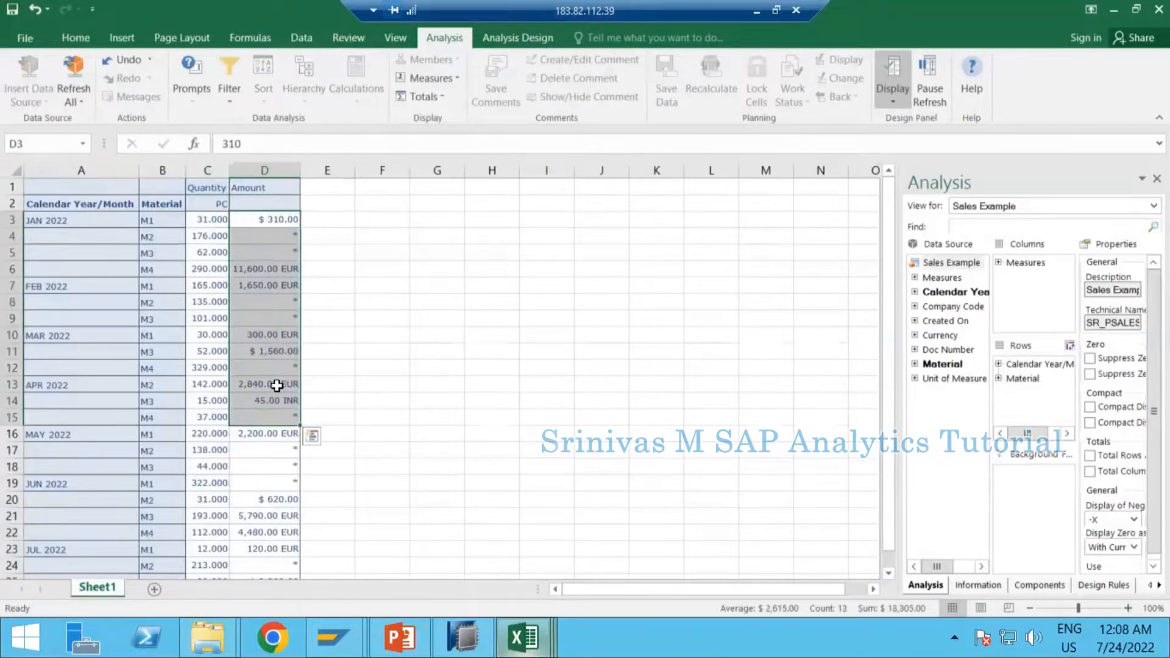
{"action": "left_click", "coordinate": [269, 205]}
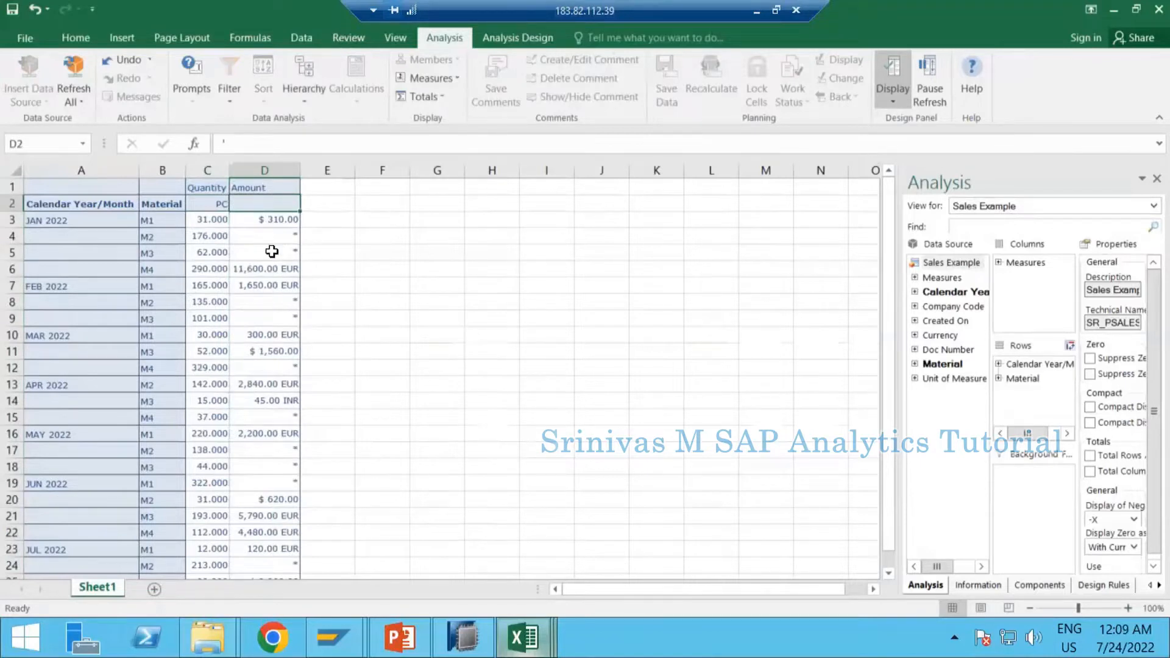
{"action": "left_click", "coordinate": [272, 251]}
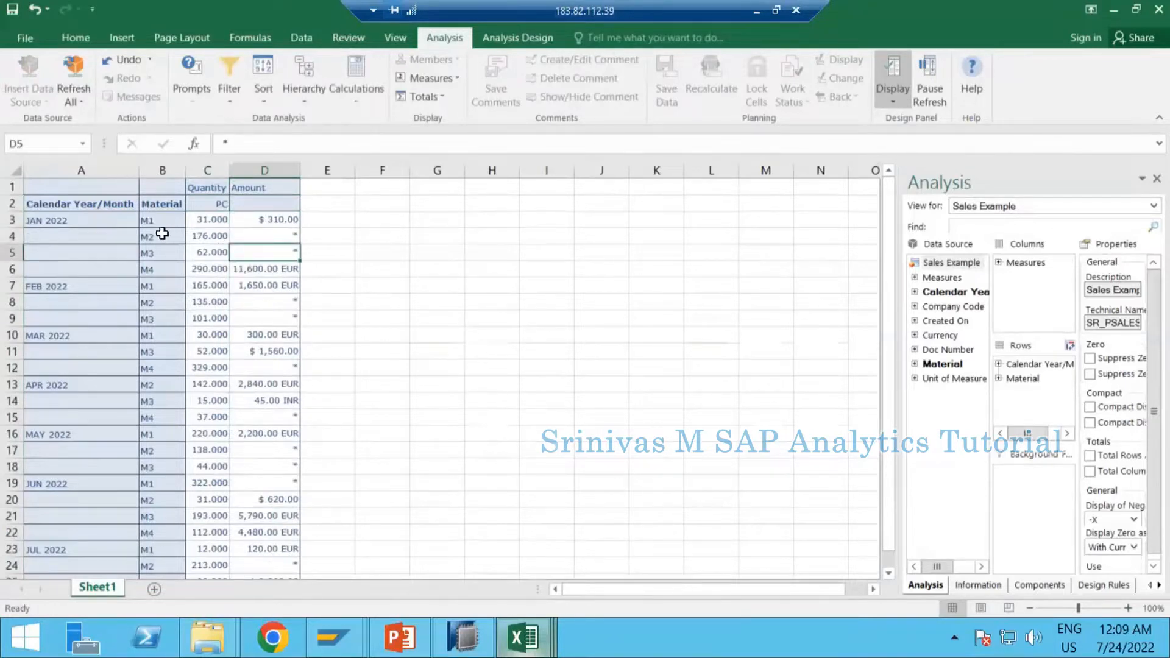
{"action": "left_click_drag", "start_coordinate": [162, 234], "coordinate": [226, 235]}
{"action": "left_click", "coordinate": [272, 235]}
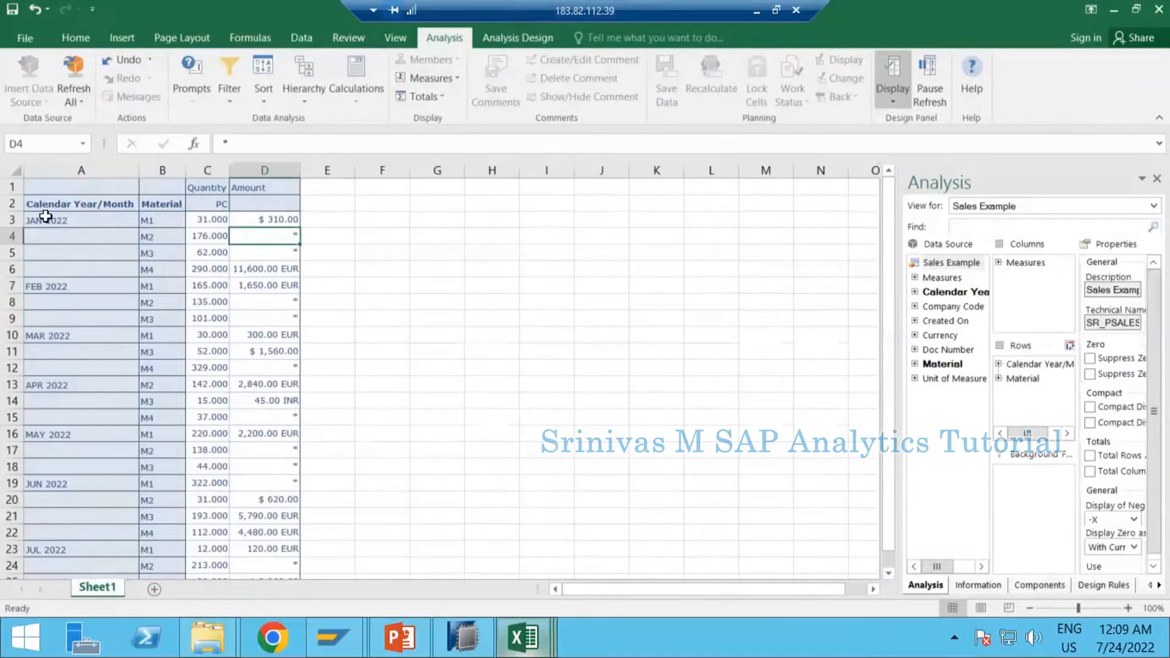
Examine how Calendar Year/Month and Material combine in the result rows, using JAN 2022 with materials M1 and M2
{"action": "left_click_drag", "start_coordinate": [46, 216], "coordinate": [177, 216]}
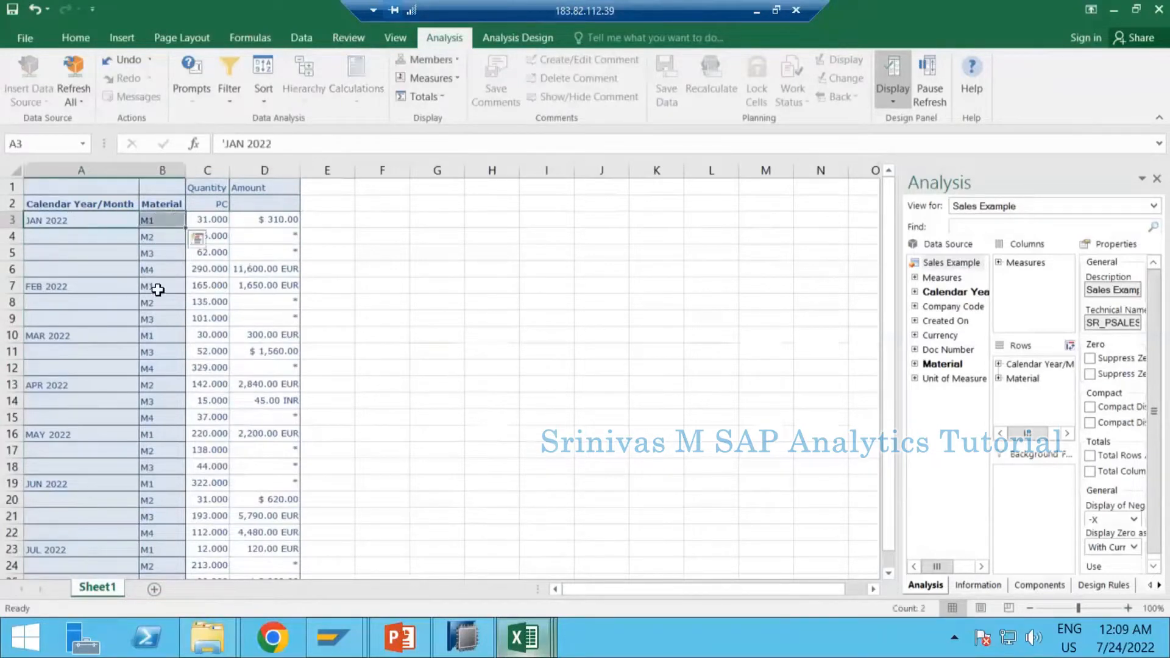
{"action": "left_click", "coordinate": [91, 287]}
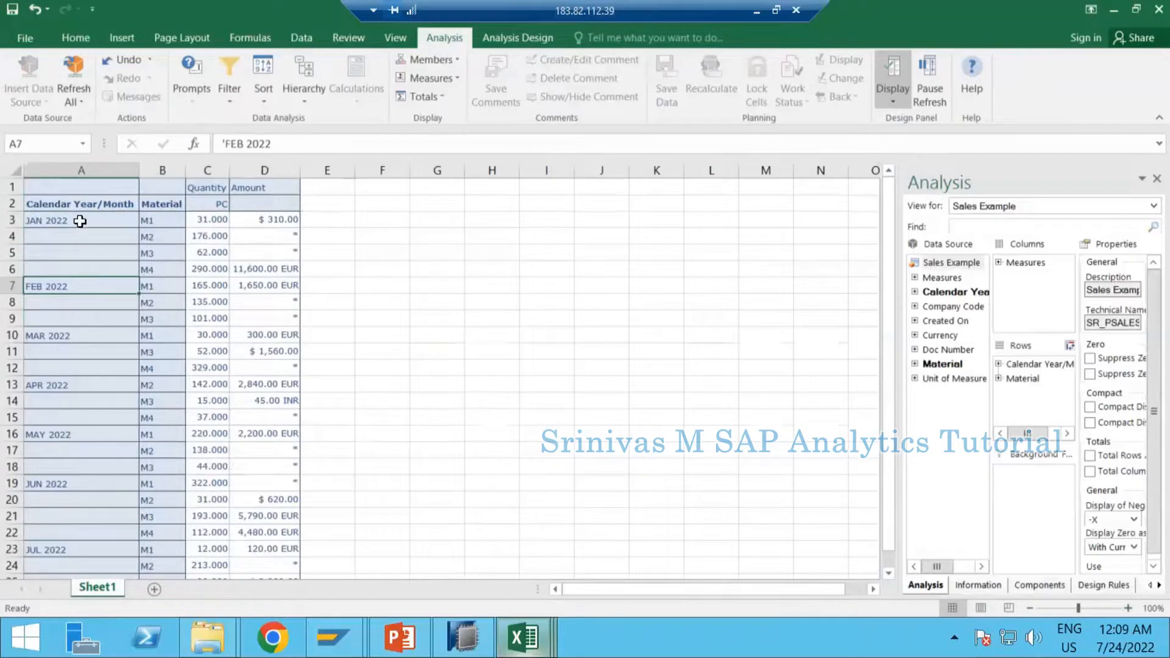
{"action": "left_click_drag", "start_coordinate": [92, 221], "coordinate": [162, 219]}
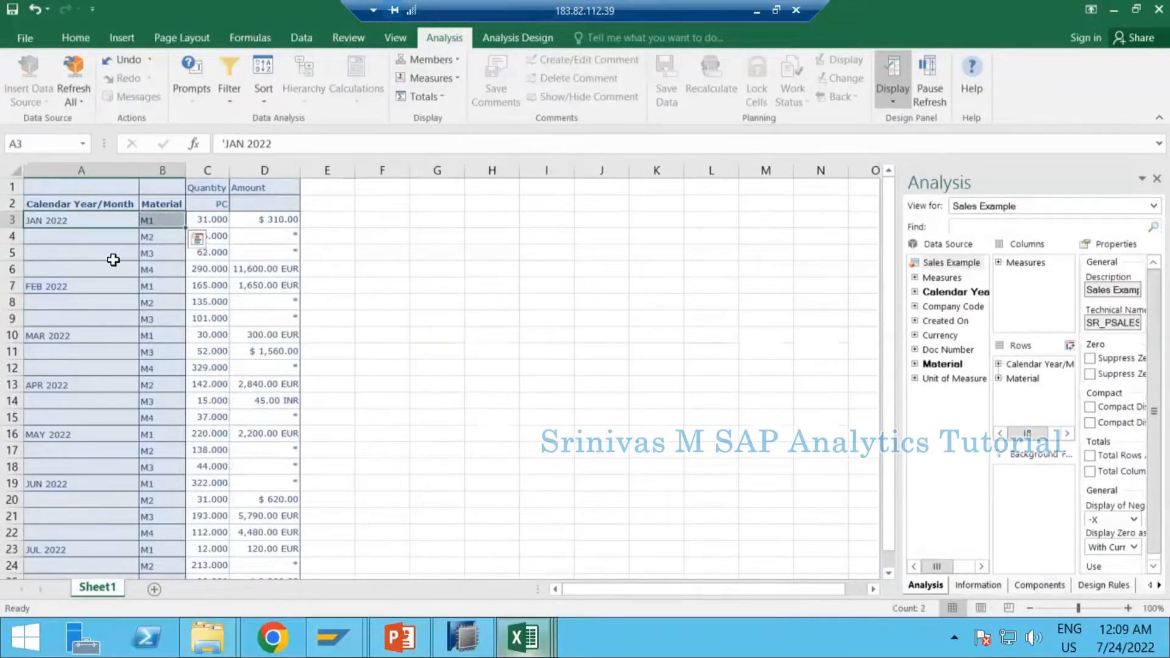
{"action": "left_click", "coordinate": [81, 204]}
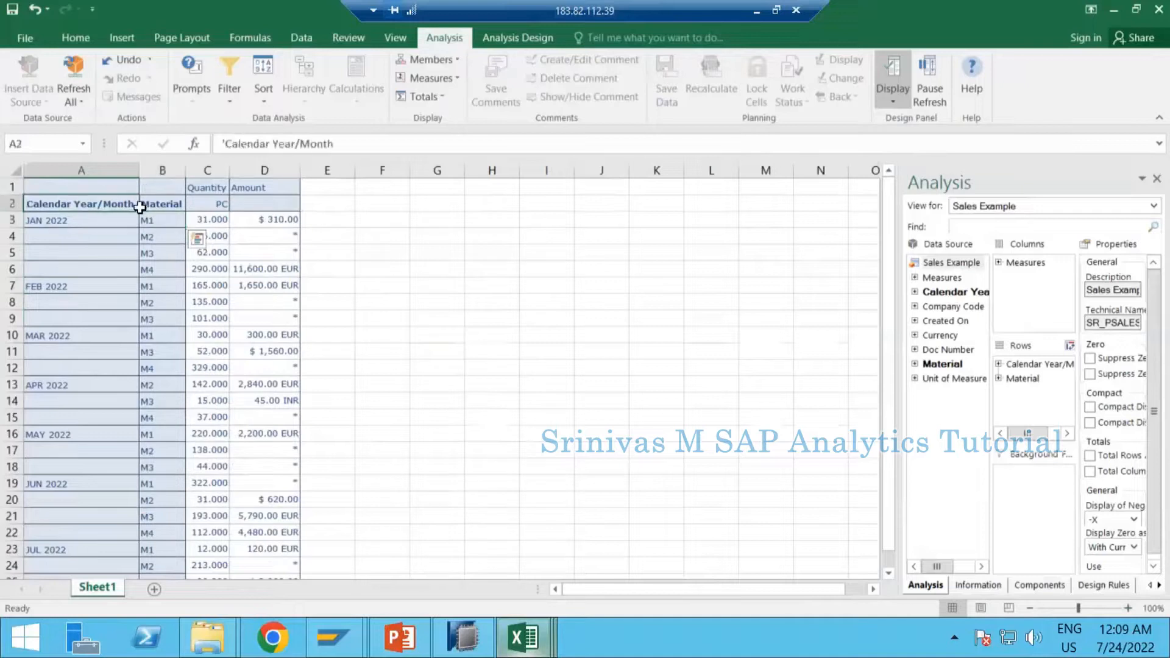
{"action": "left_click", "coordinate": [165, 204]}
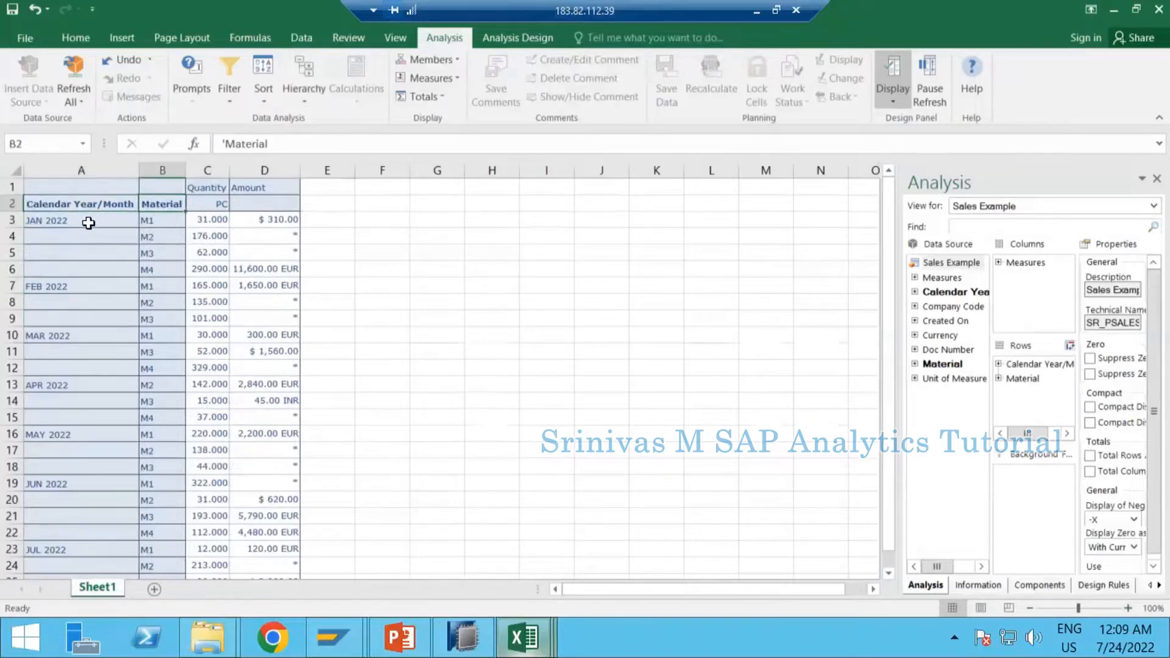
{"action": "left_click_drag", "start_coordinate": [88, 222], "coordinate": [153, 221]}
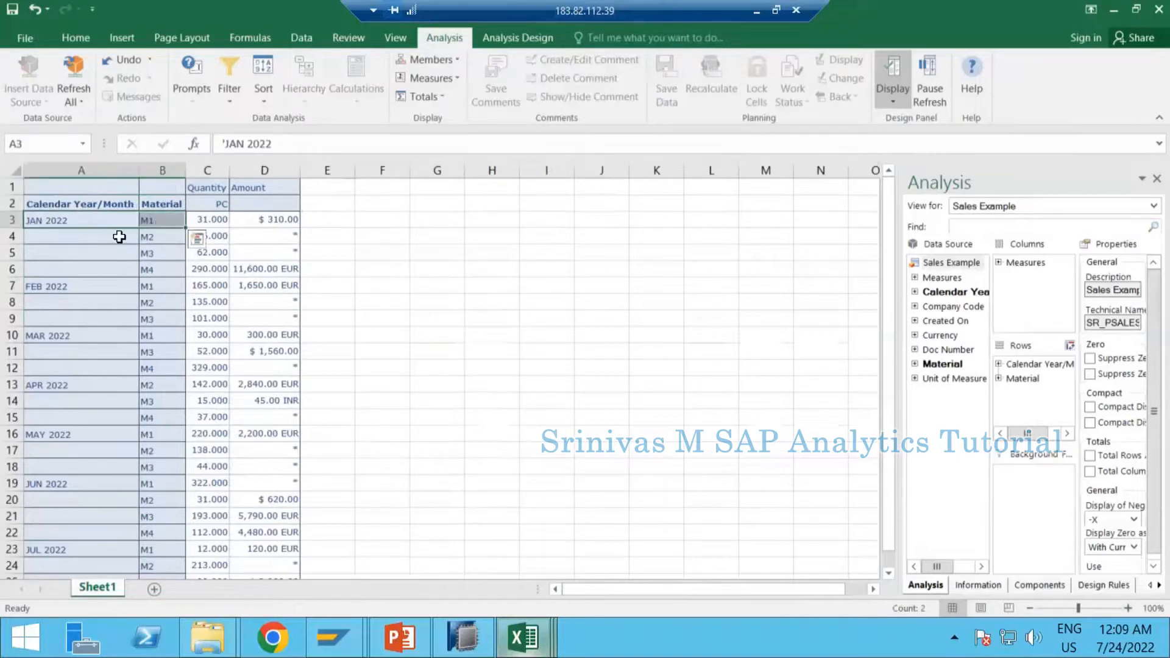
{"action": "left_click_drag", "start_coordinate": [119, 236], "coordinate": [149, 233]}
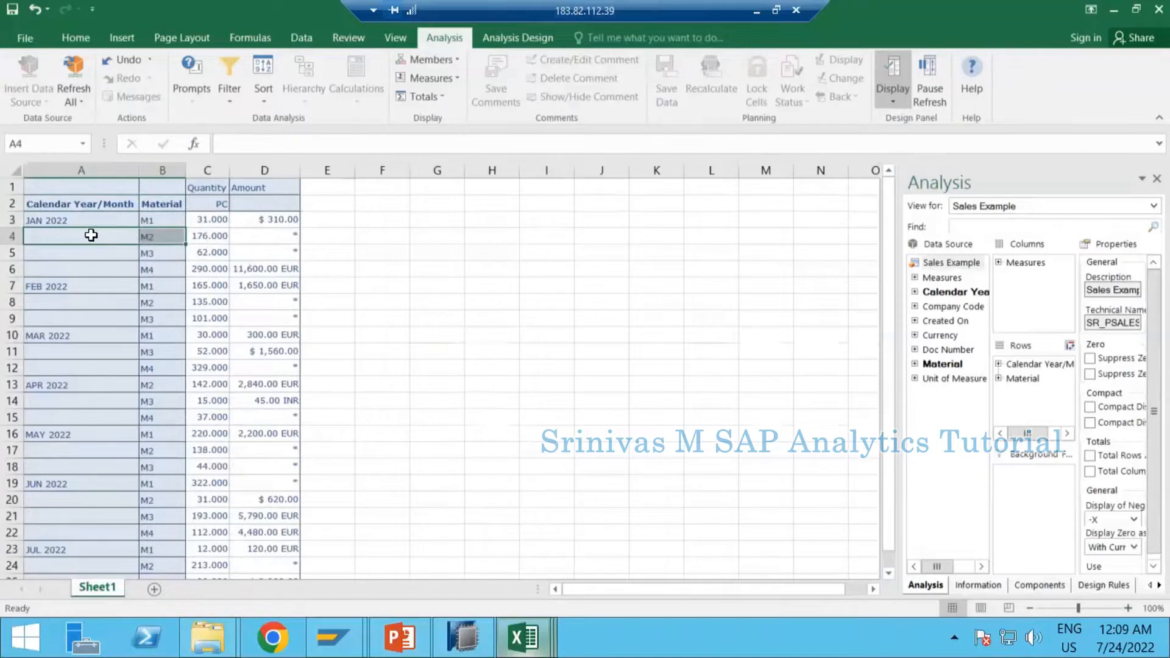
{"action": "left_click", "coordinate": [154, 237]}
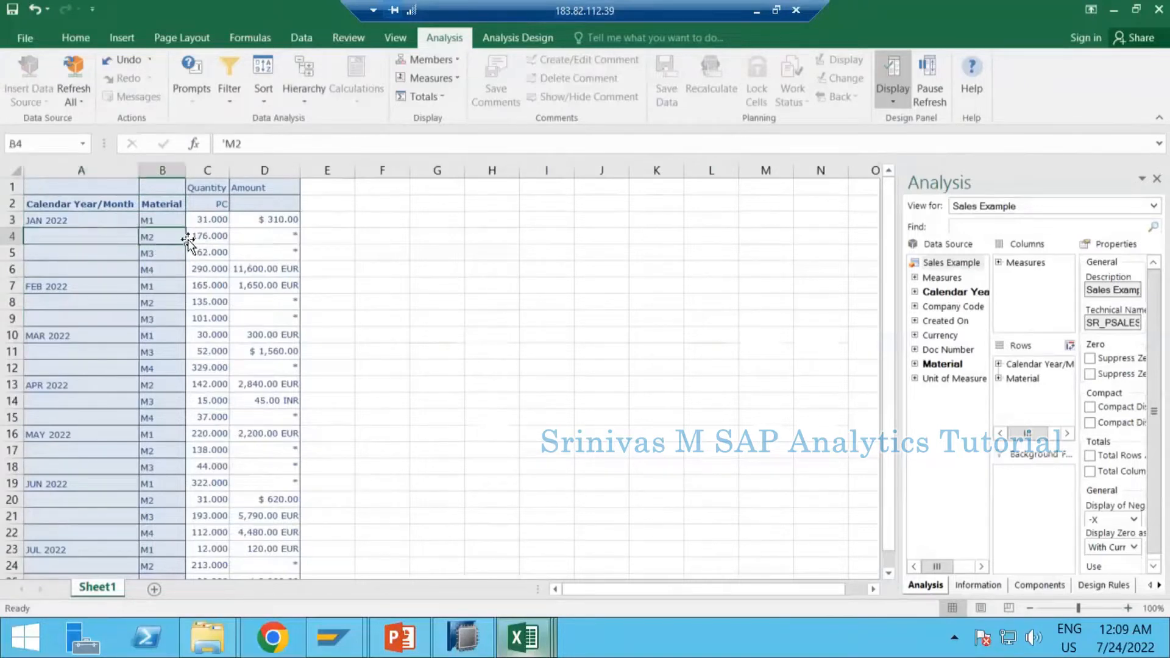
{"action": "left_click_drag", "start_coordinate": [129, 237], "coordinate": [143, 235]}
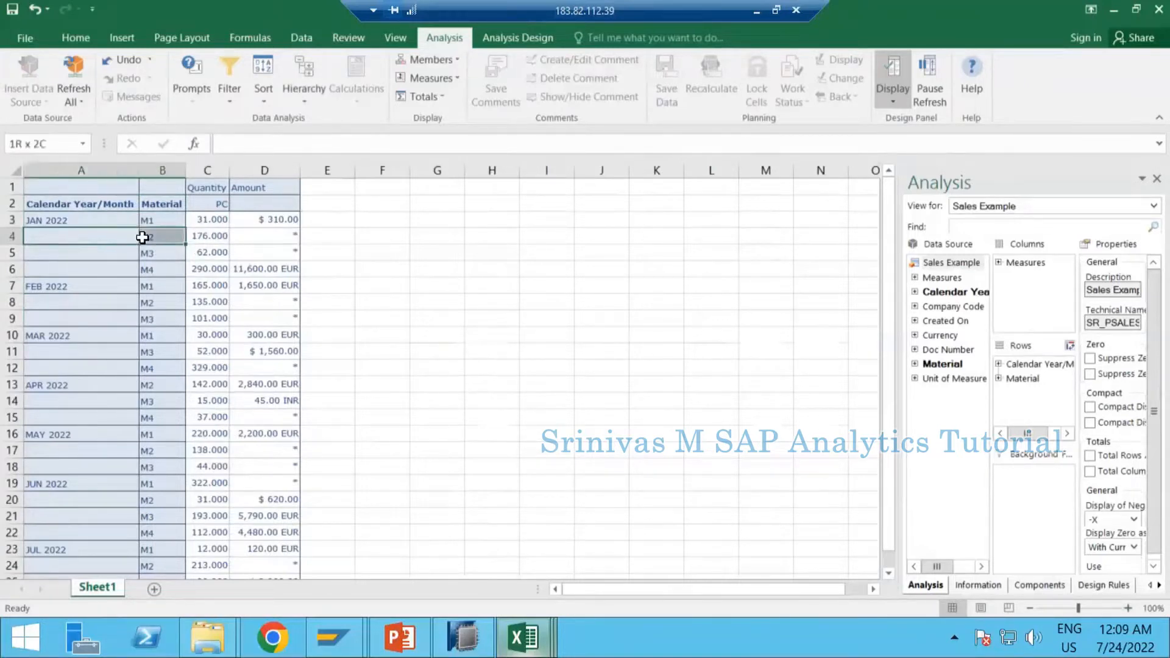
Add the Currency characteristic to the query rows below Material
{"action": "left_click", "coordinate": [263, 239]}
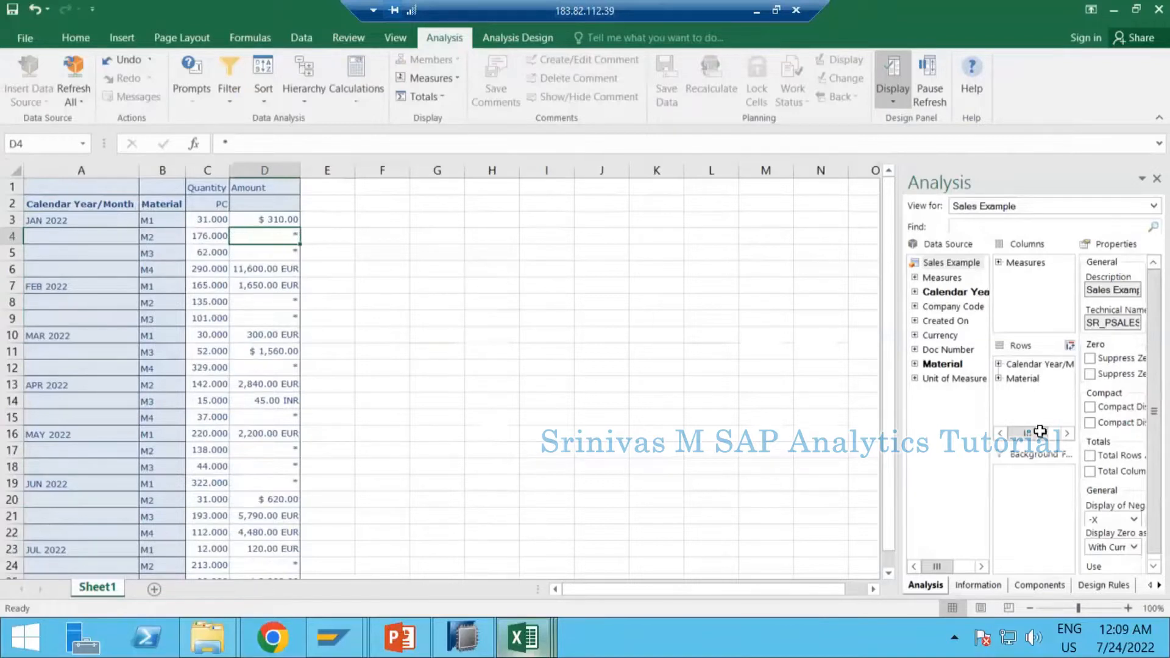
{"action": "left_click", "coordinate": [944, 335]}
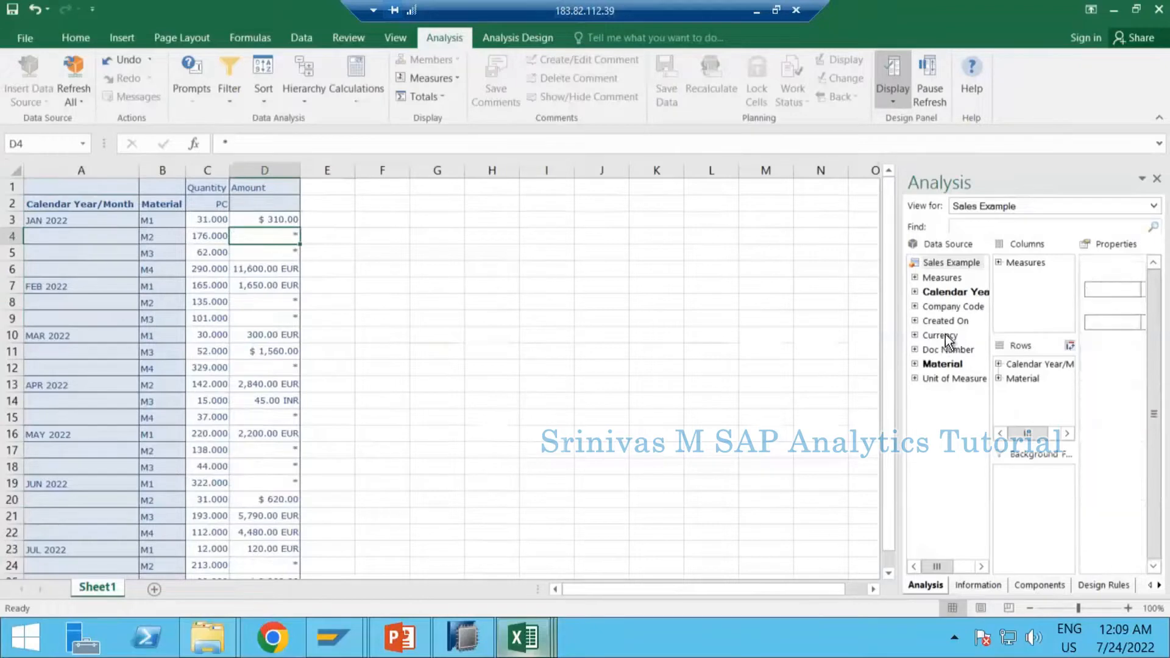
{"action": "left_click_drag", "start_coordinate": [939, 335], "coordinate": [1017, 397]}
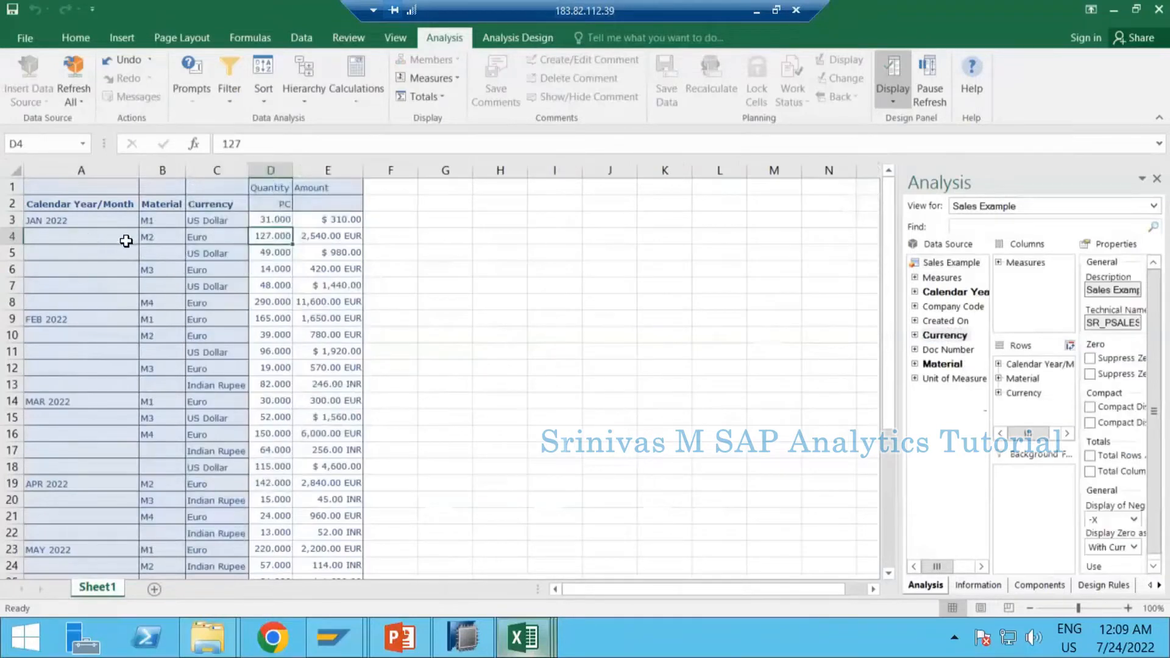
Examine how the quantity and amount of material M2 in JAN 2022 split into Euro and US Dollar rows
{"action": "left_click", "coordinate": [338, 251]}
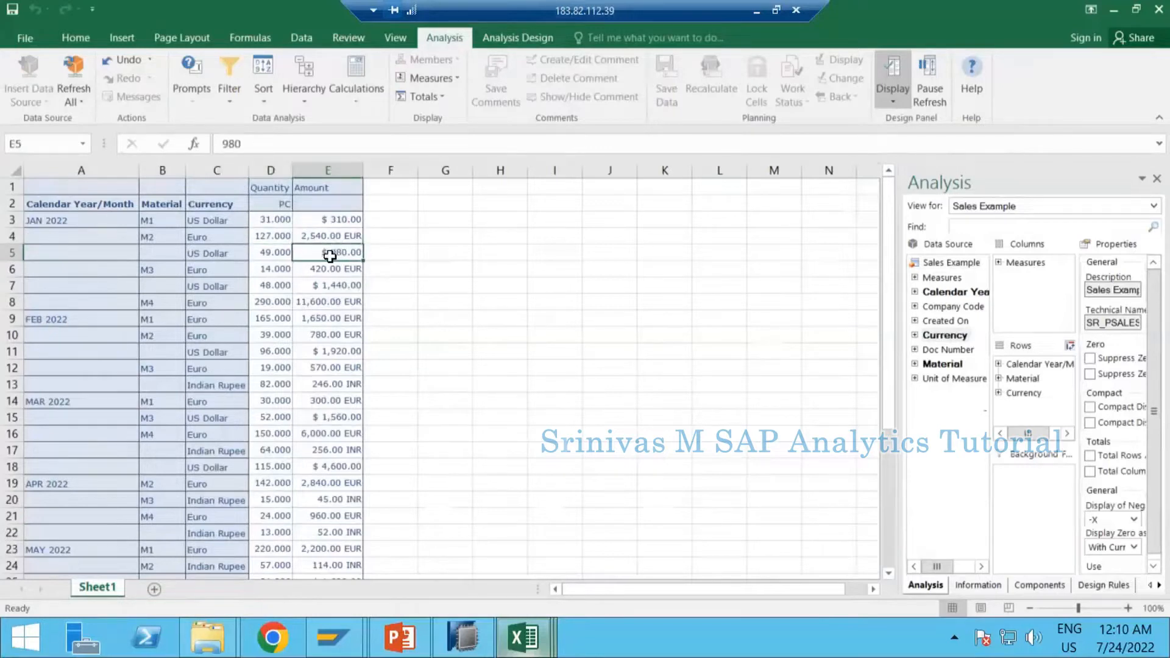
{"action": "left_click_drag", "start_coordinate": [95, 240], "coordinate": [323, 238]}
{"action": "left_click_drag", "start_coordinate": [150, 239], "coordinate": [308, 239]}
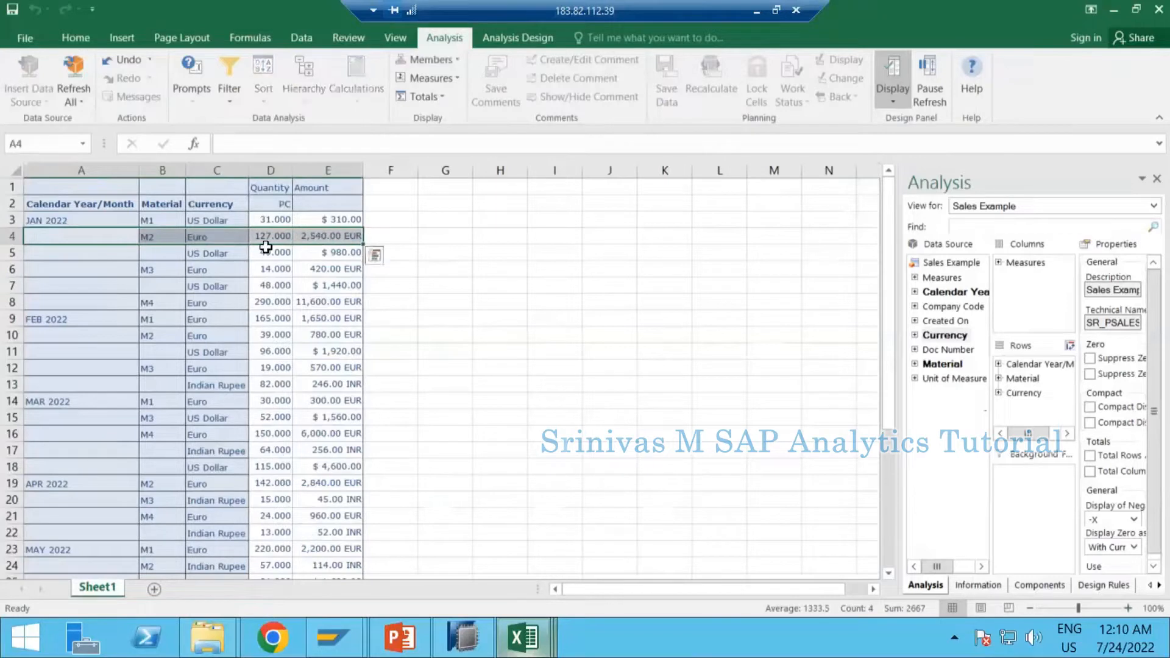
{"action": "left_click", "coordinate": [319, 237]}
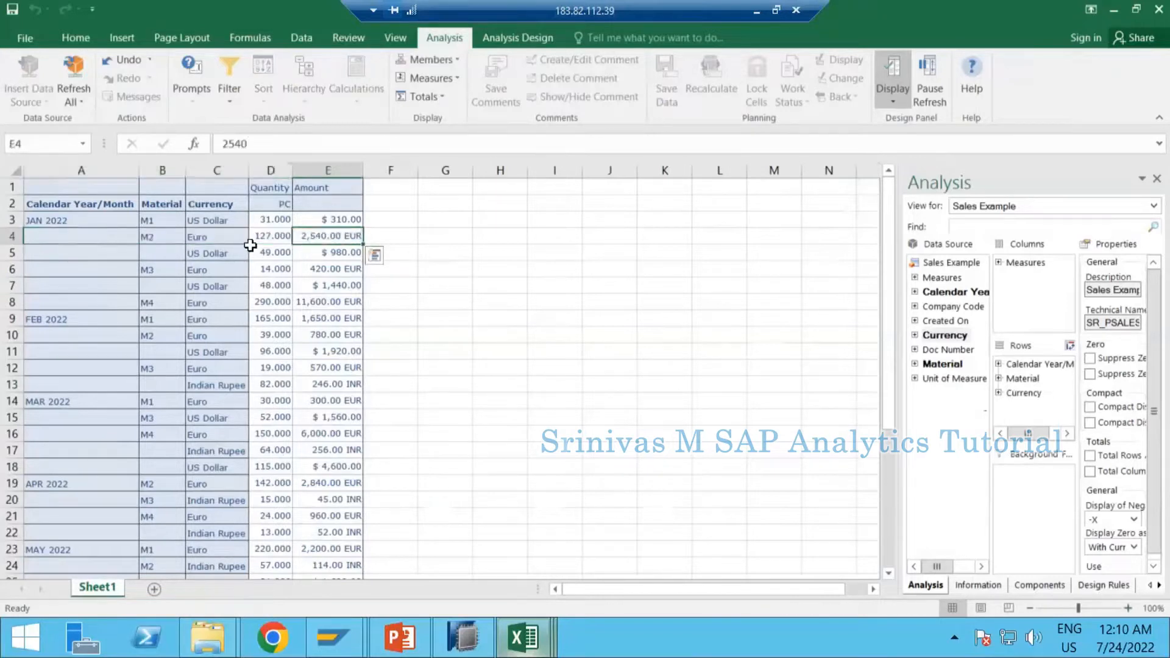
{"action": "left_click_drag", "start_coordinate": [137, 254], "coordinate": [311, 254]}
{"action": "left_click", "coordinate": [311, 254]}
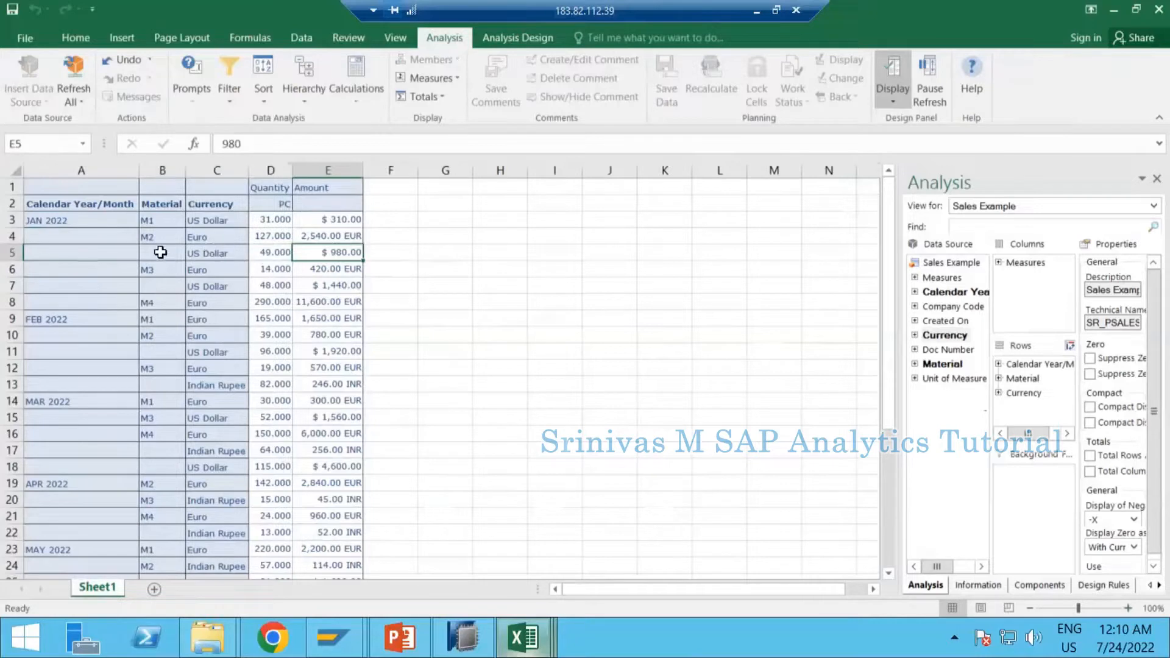
{"action": "left_click_drag", "start_coordinate": [202, 238], "coordinate": [207, 255]}
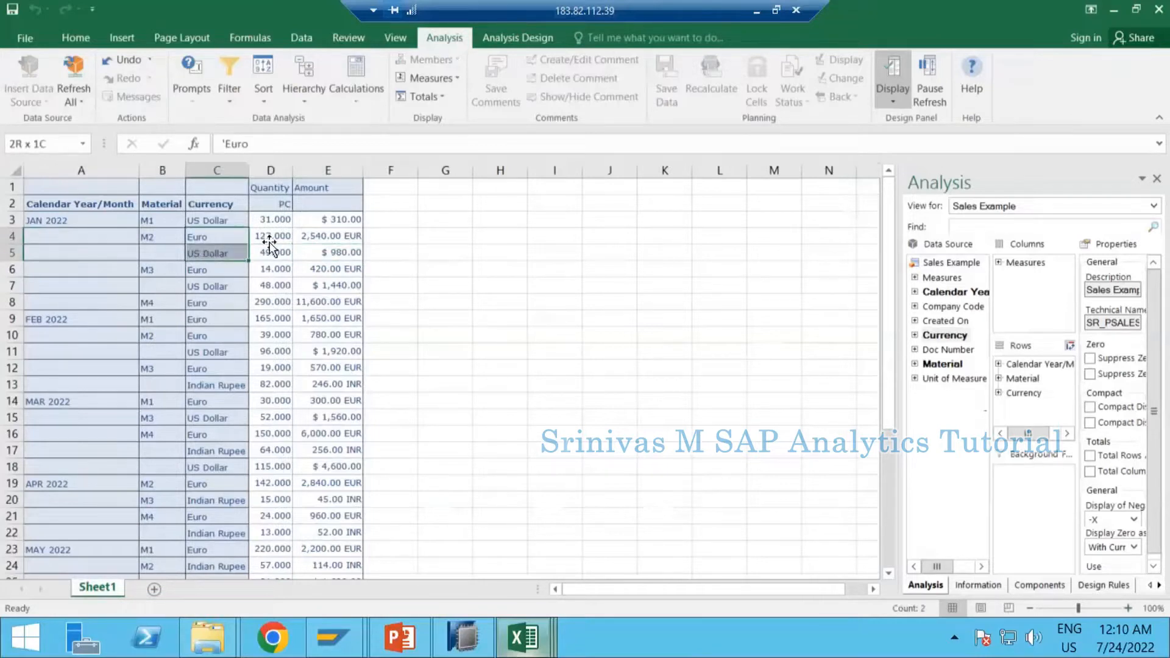
{"action": "left_click", "coordinate": [304, 236]}
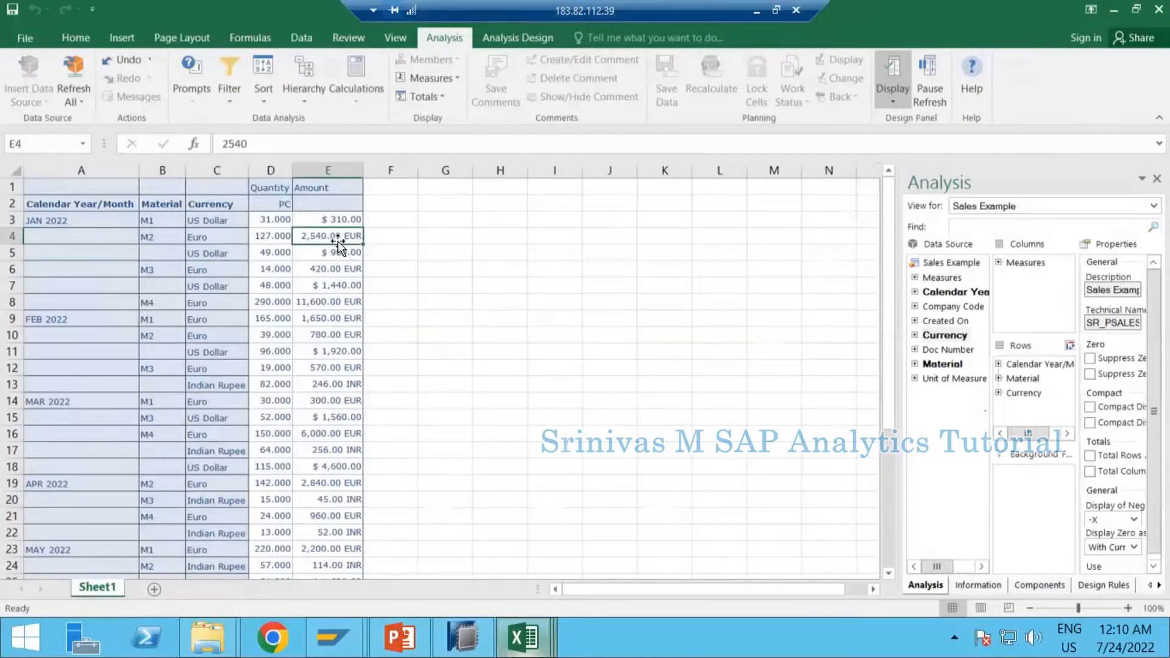
{"action": "left_click", "coordinate": [320, 367]}
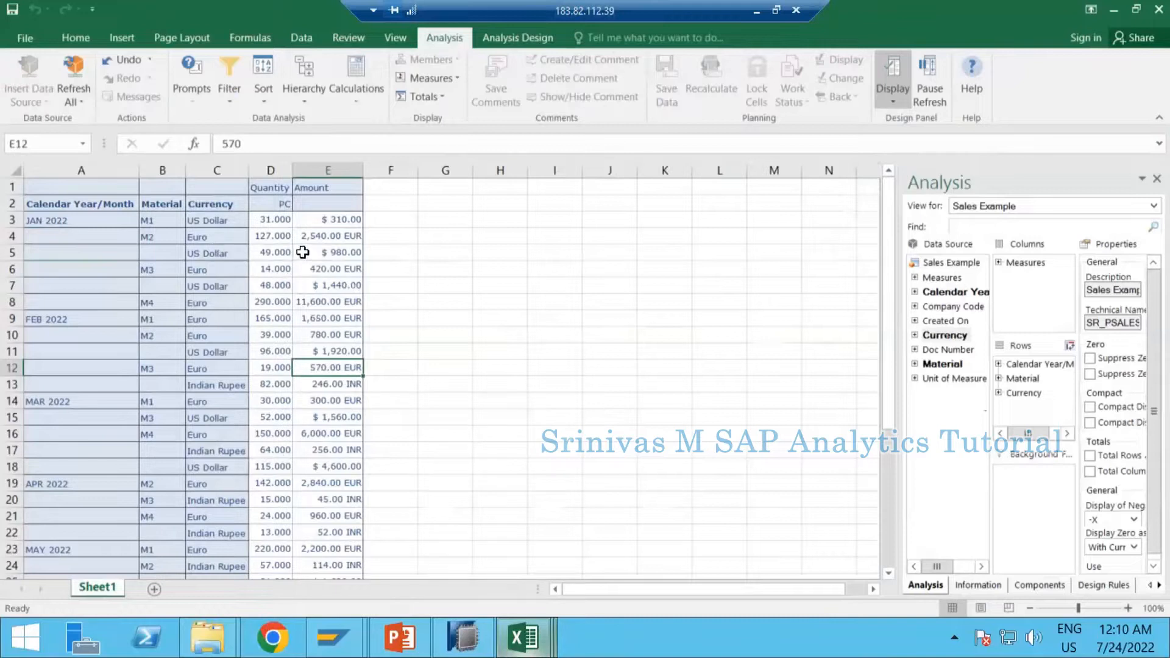
Examine the Amount column against the Calendar Year/Month values JAN 2022 and FEB 2022
{"action": "left_click", "coordinate": [556, 221]}
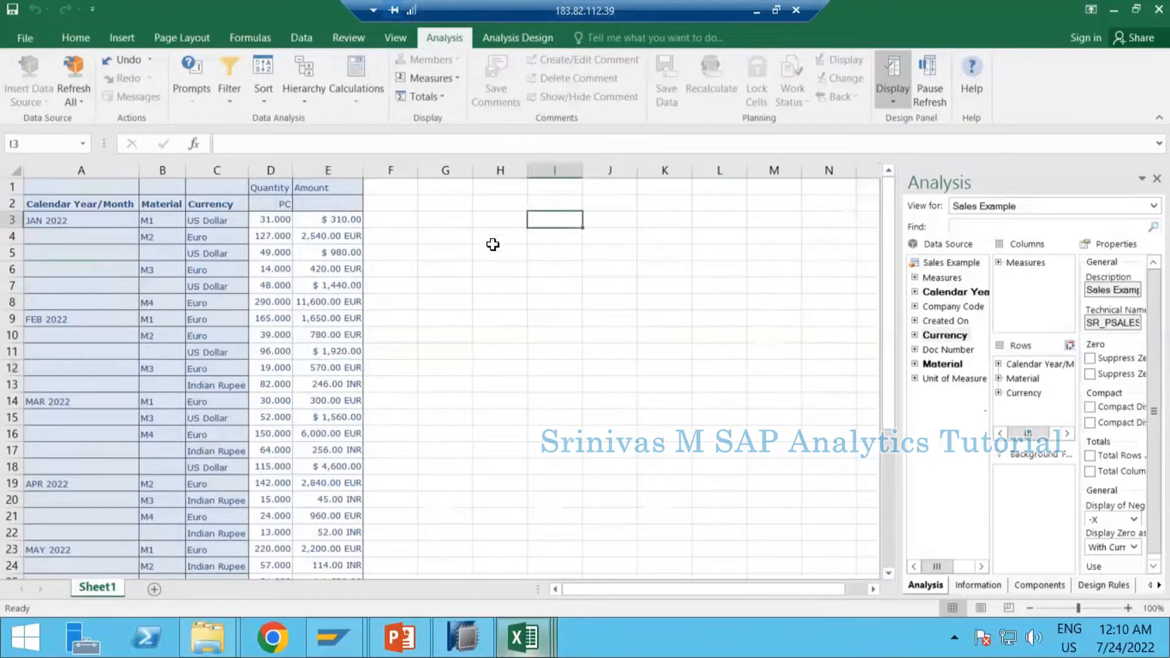
{"action": "left_click", "coordinate": [331, 173]}
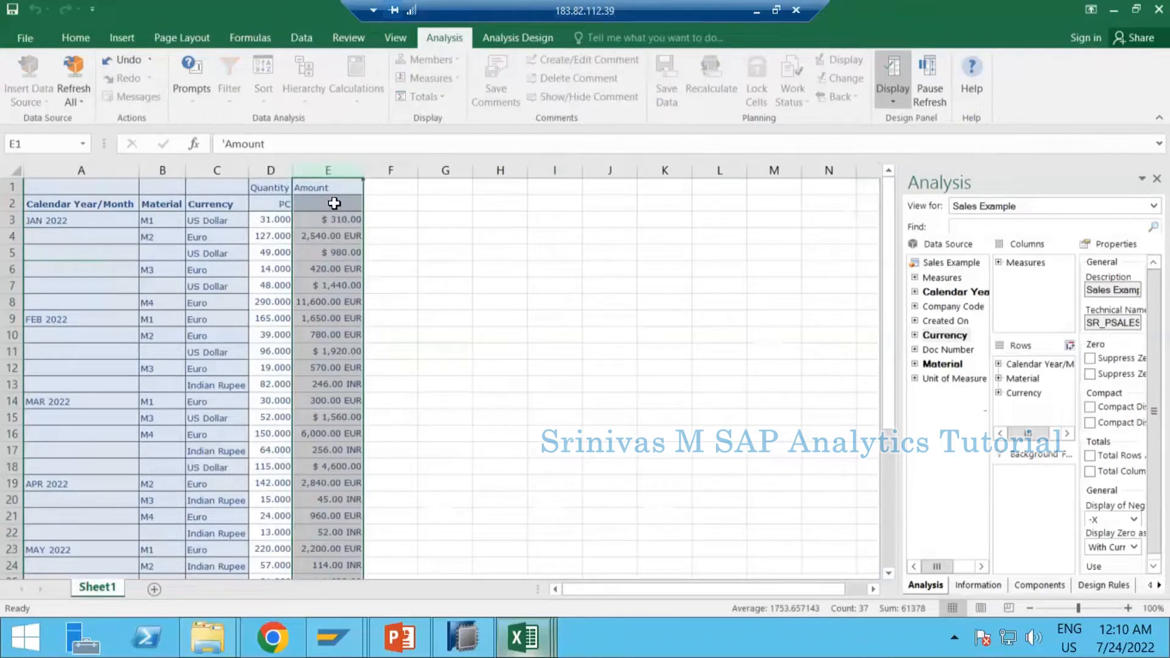
{"action": "left_click", "coordinate": [61, 220]}
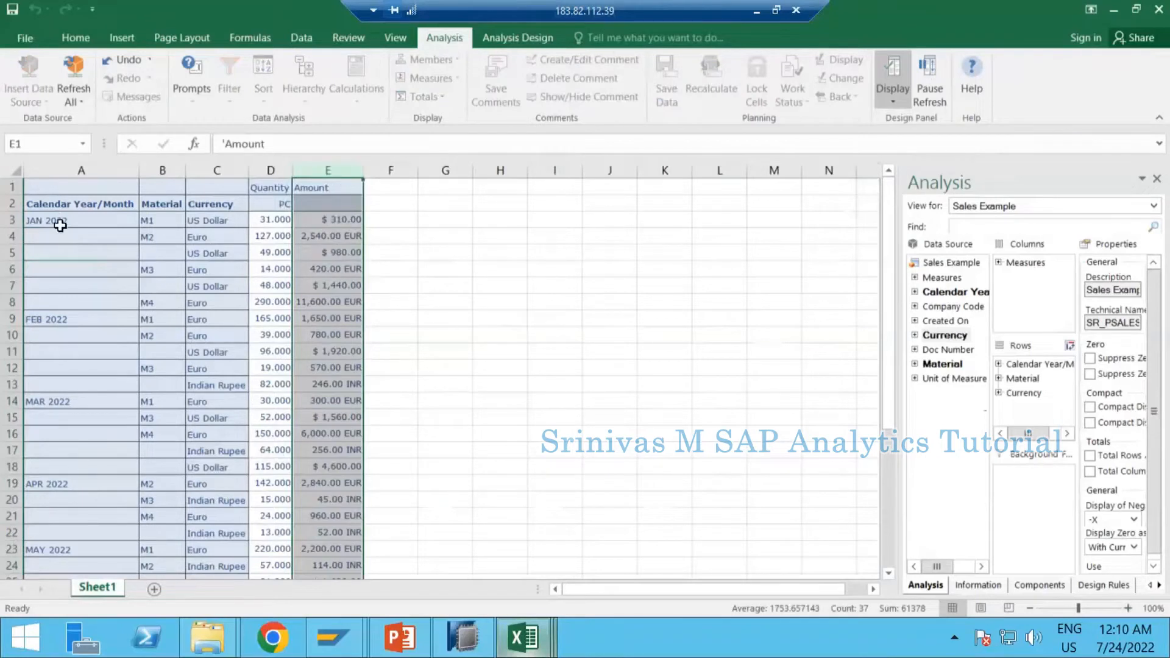
{"action": "left_click", "coordinate": [56, 318]}
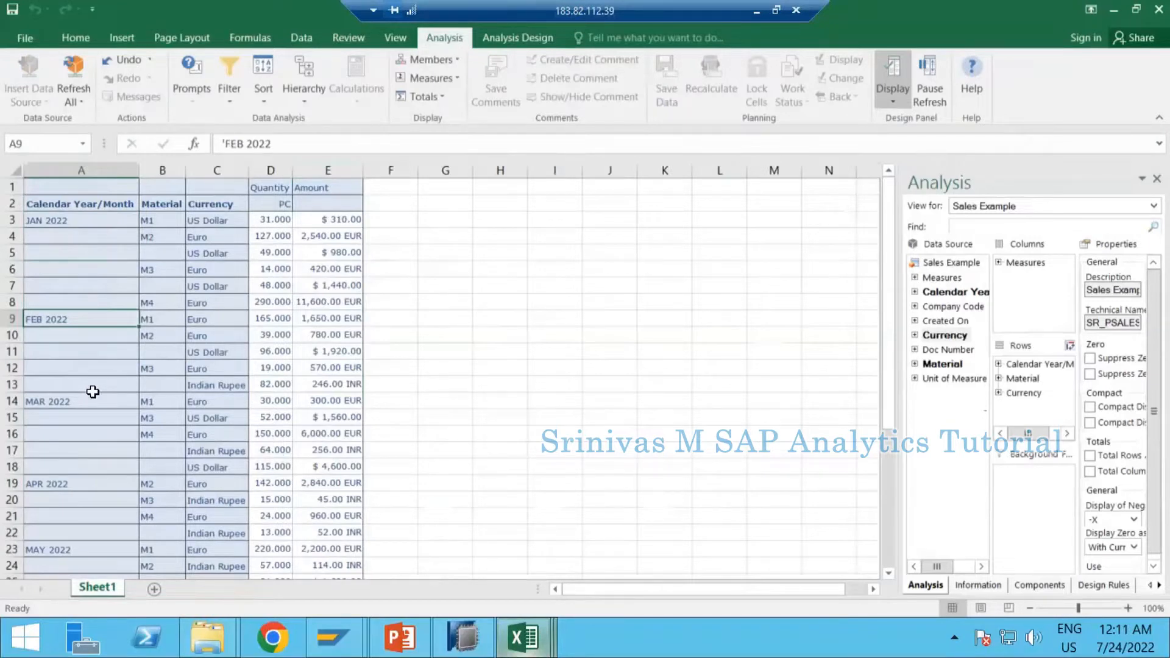
Switch to the SAP list output of SR_PSALESEX and examine the company codes in the ZJDCMPCD column
{"action": "left_click", "coordinate": [335, 637]}
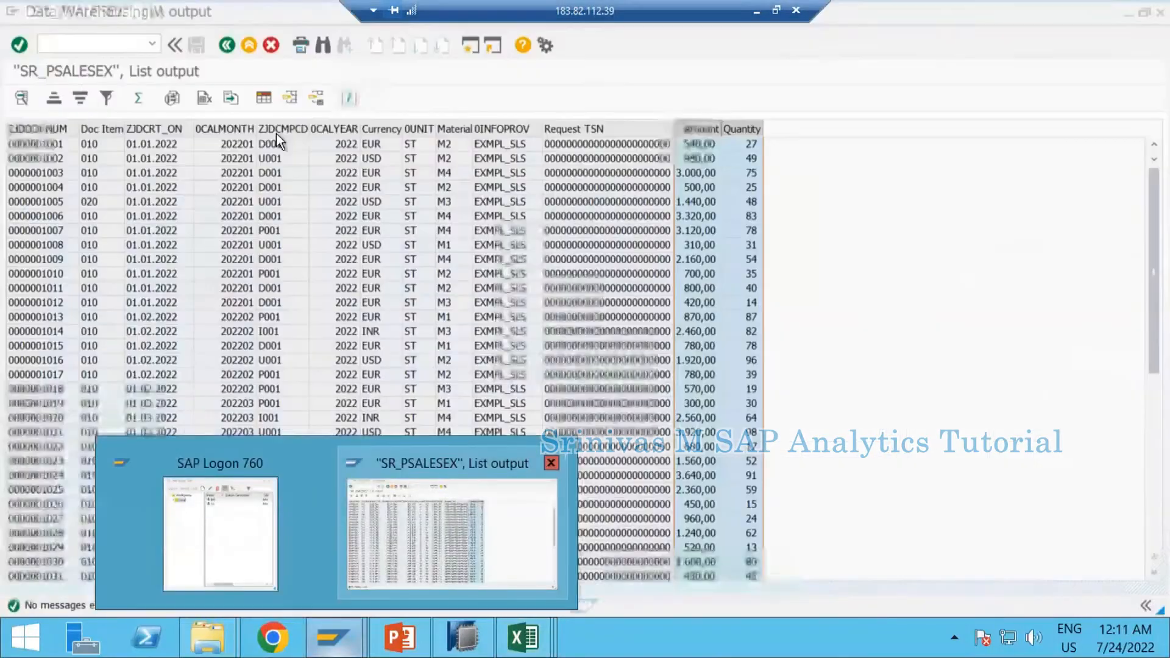
{"action": "left_click", "coordinate": [452, 533]}
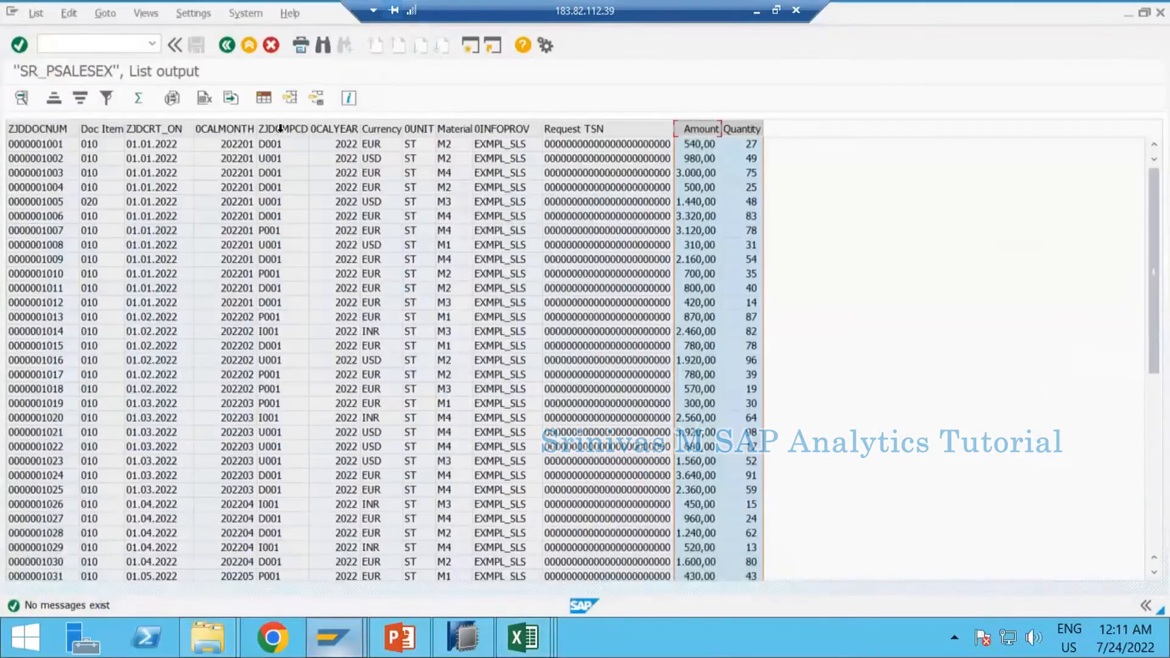
{"action": "left_click", "coordinate": [281, 131]}
{"action": "left_click", "coordinate": [282, 157]}
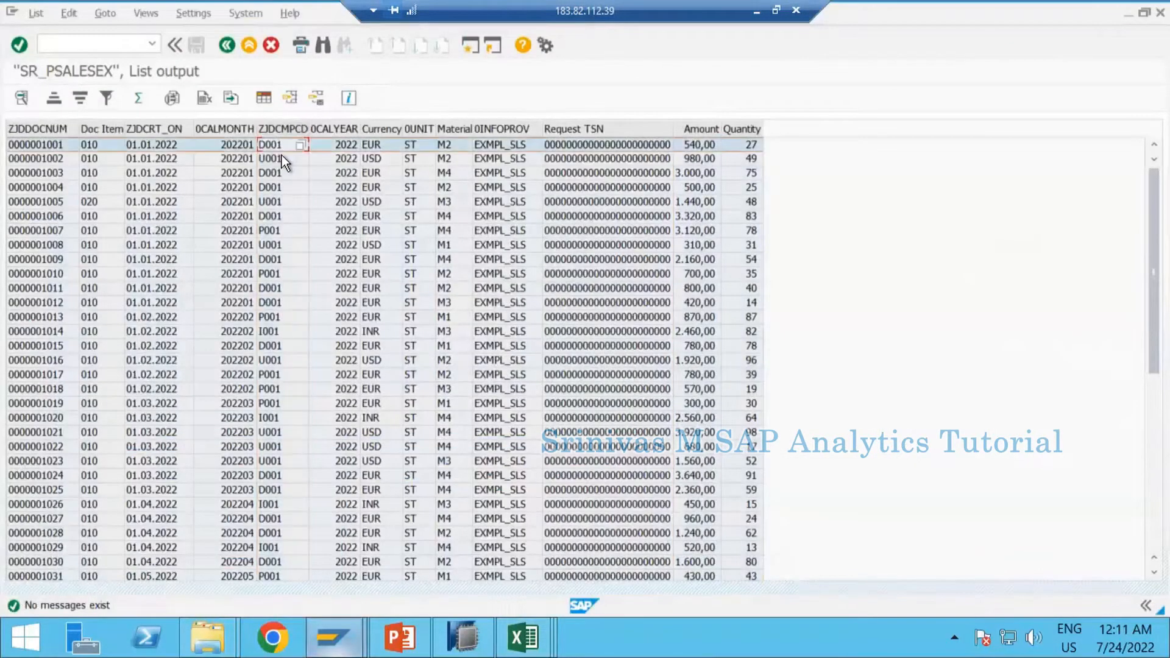
{"action": "left_click", "coordinate": [272, 231]}
{"action": "left_click", "coordinate": [269, 331]}
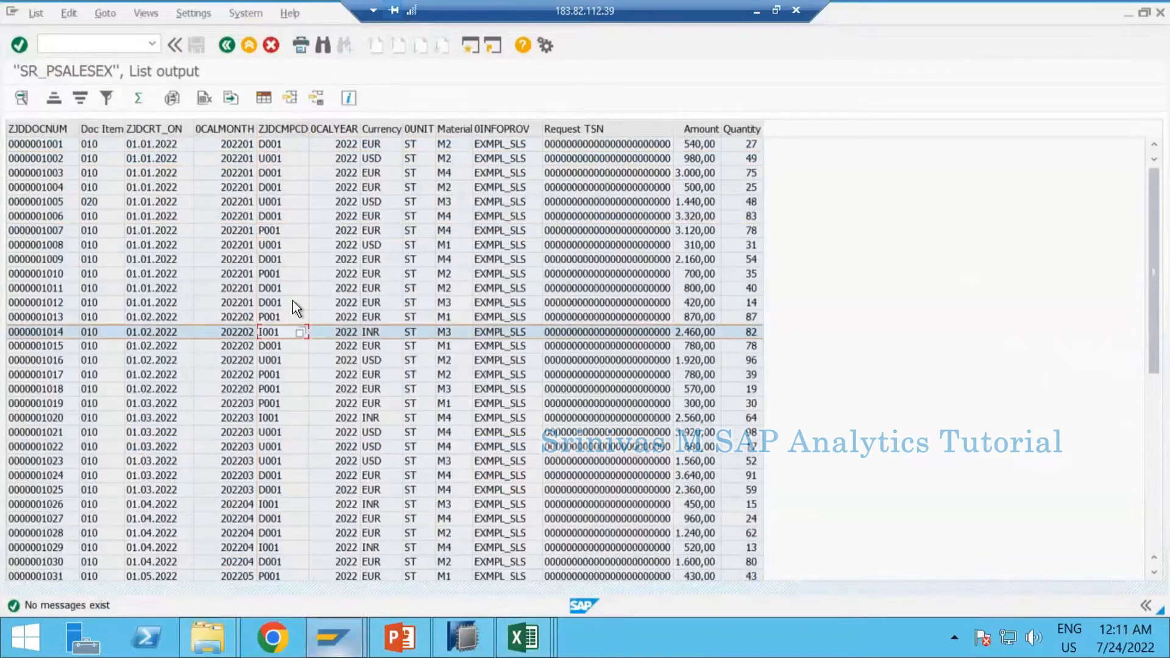
Look through the ZJDCMPCD column down to the last record and compare company codes in the first records
{"action": "left_click", "coordinate": [287, 127]}
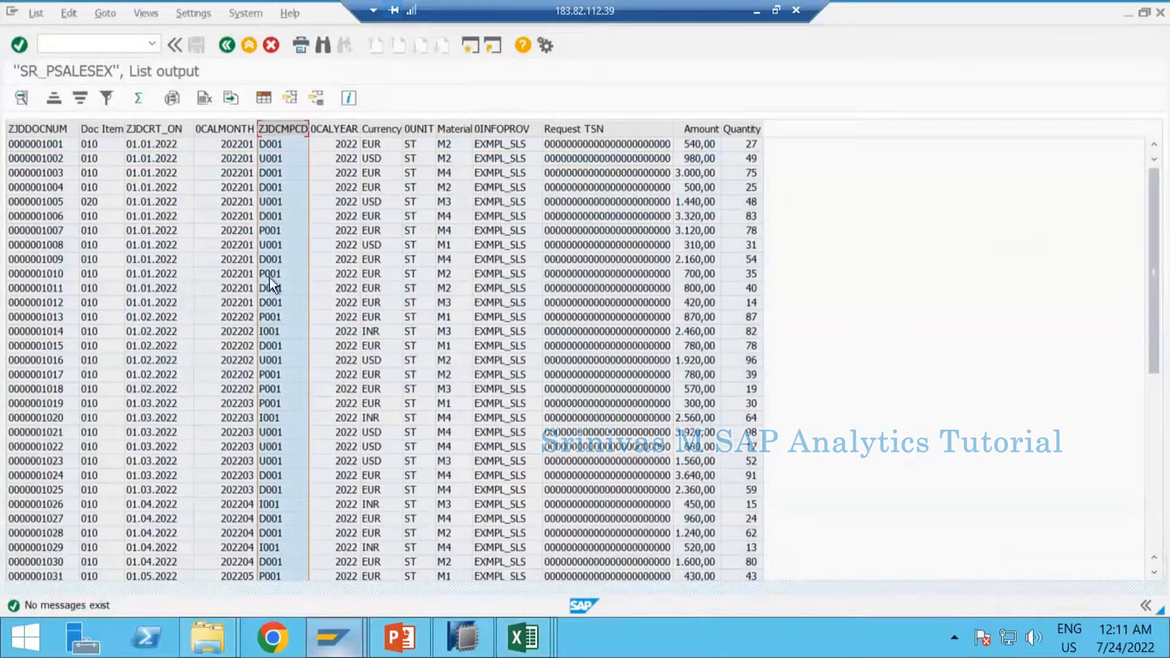
{"action": "scroll", "coordinate": [277, 374], "scroll_direction": "down", "scroll_amount": 8}
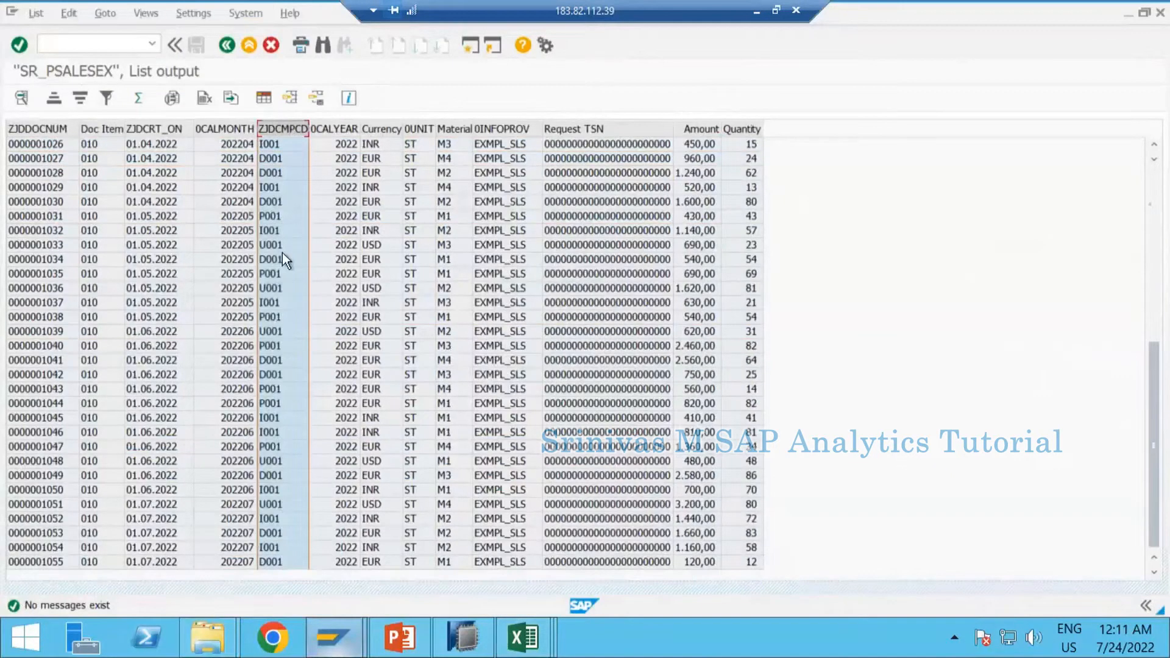
{"action": "left_click", "coordinate": [1154, 189]}
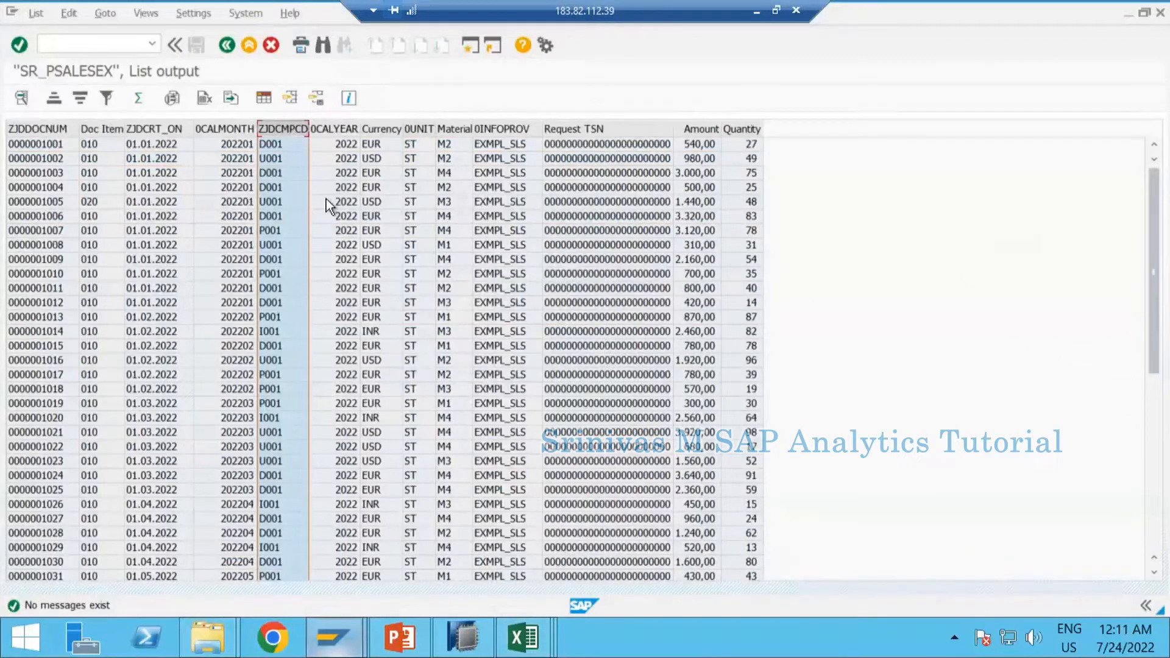
{"action": "left_click", "coordinate": [277, 355]}
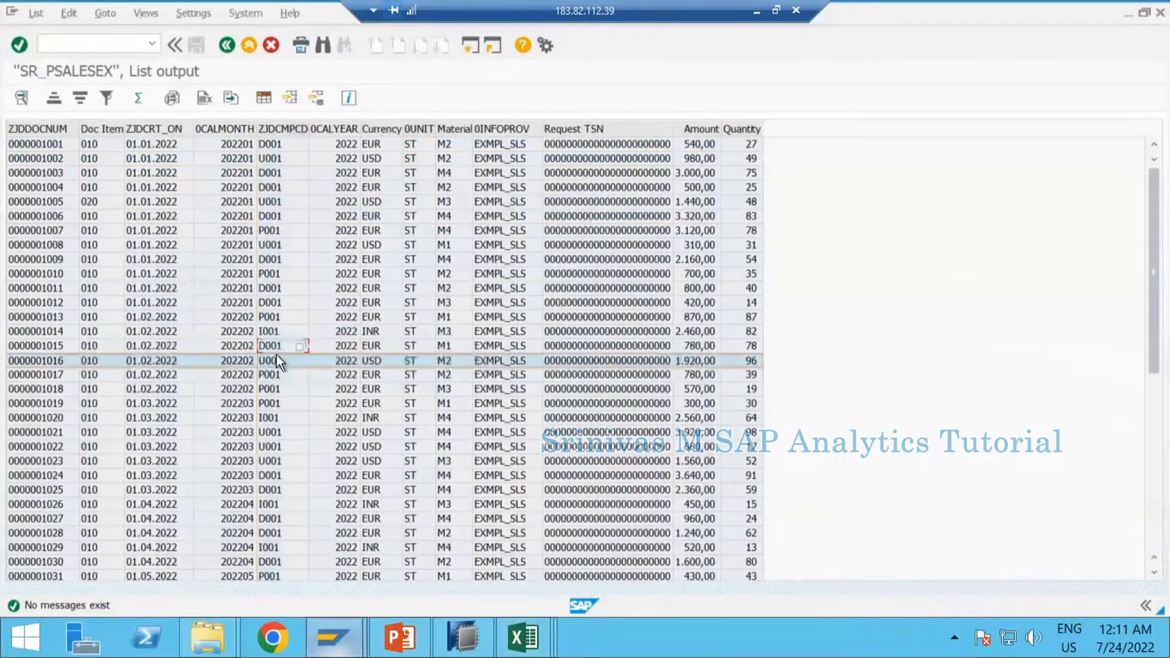
{"action": "left_click", "coordinate": [275, 289]}
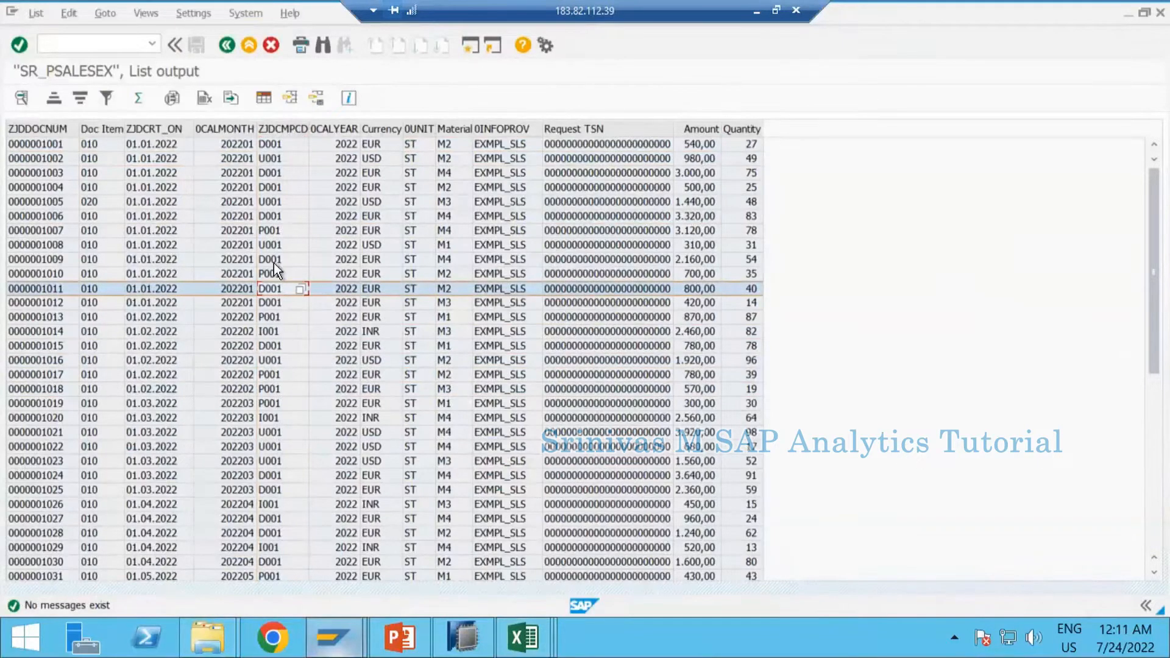
{"action": "left_click", "coordinate": [286, 243]}
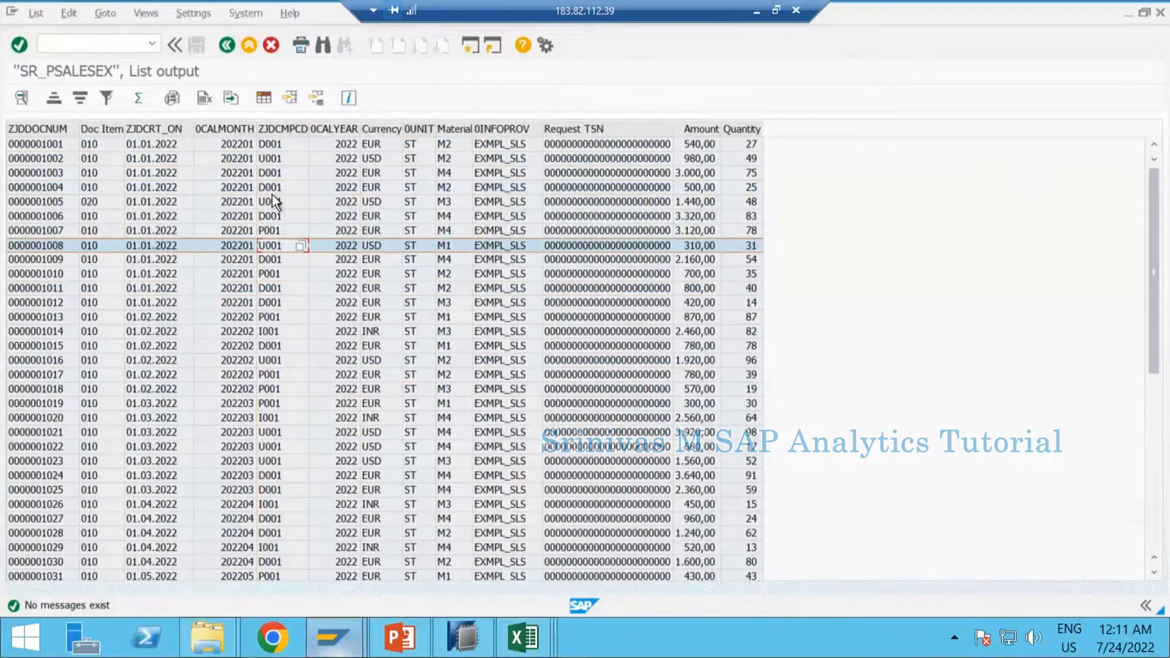
Open the filter criteria for the ZJDCMPCD column and display the list of available Company Code values
{"action": "left_click", "coordinate": [276, 126]}
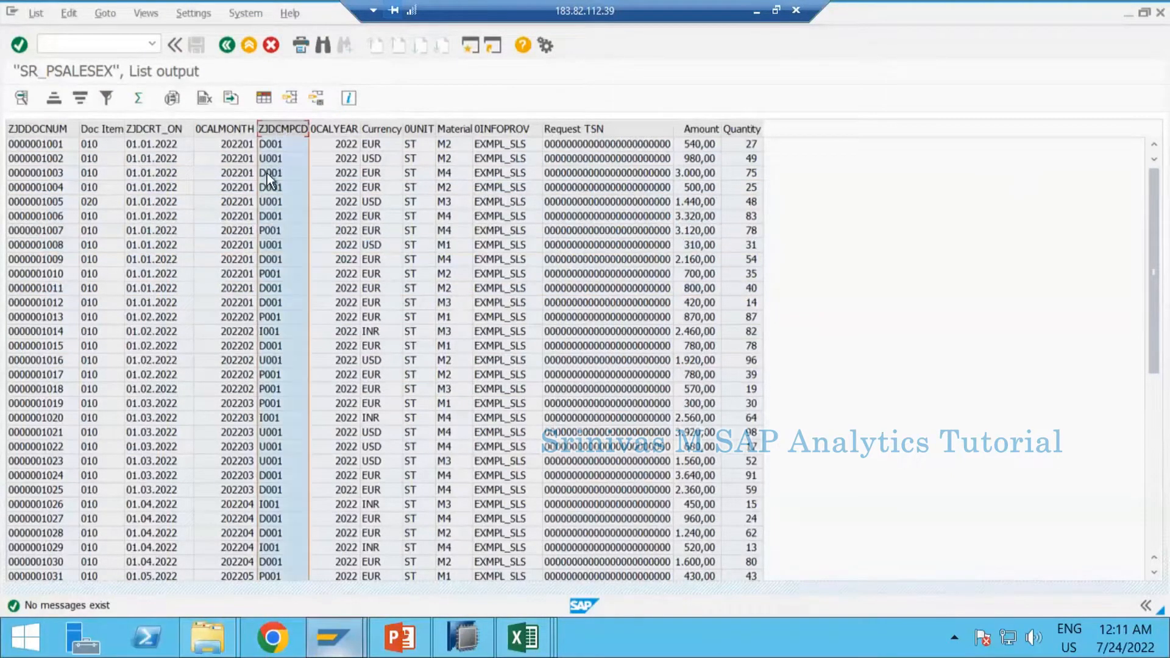
{"action": "left_click", "coordinate": [107, 97]}
{"action": "left_click_drag", "start_coordinate": [242, 147], "coordinate": [584, 236]}
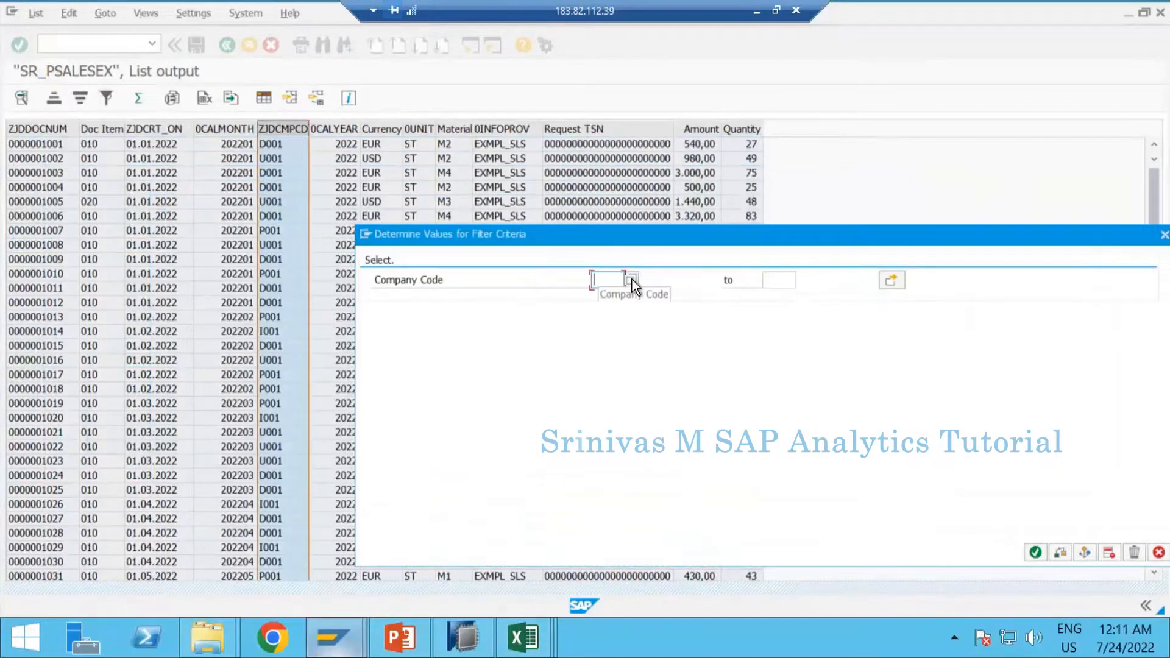
{"action": "left_click", "coordinate": [631, 279]}
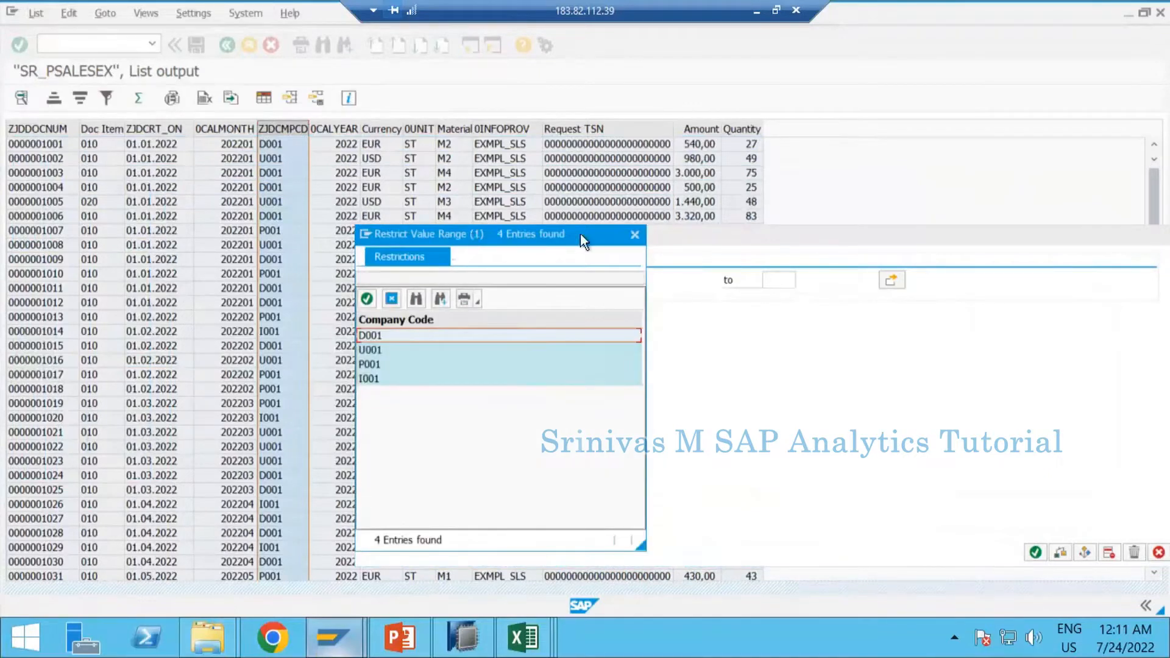
{"action": "left_click_drag", "start_coordinate": [582, 240], "coordinate": [690, 242]}
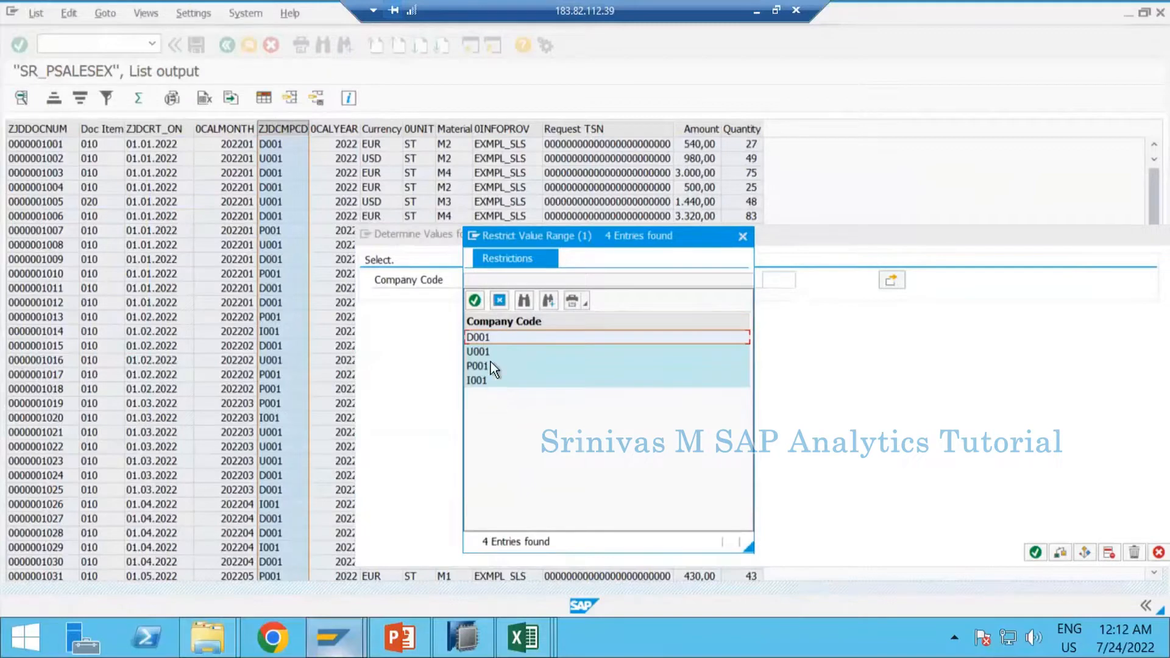
Return to the Book1 workbook in Excel and examine the Amount column and the empty columns beside it
{"action": "left_click", "coordinate": [523, 637]}
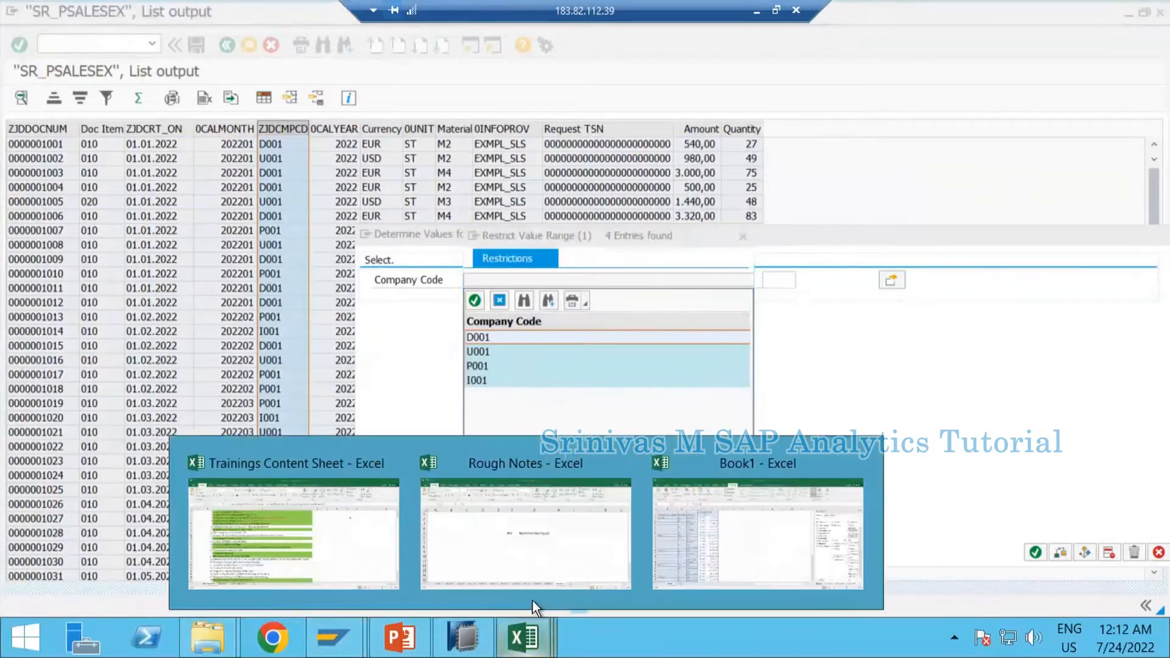
{"action": "left_click", "coordinate": [708, 551]}
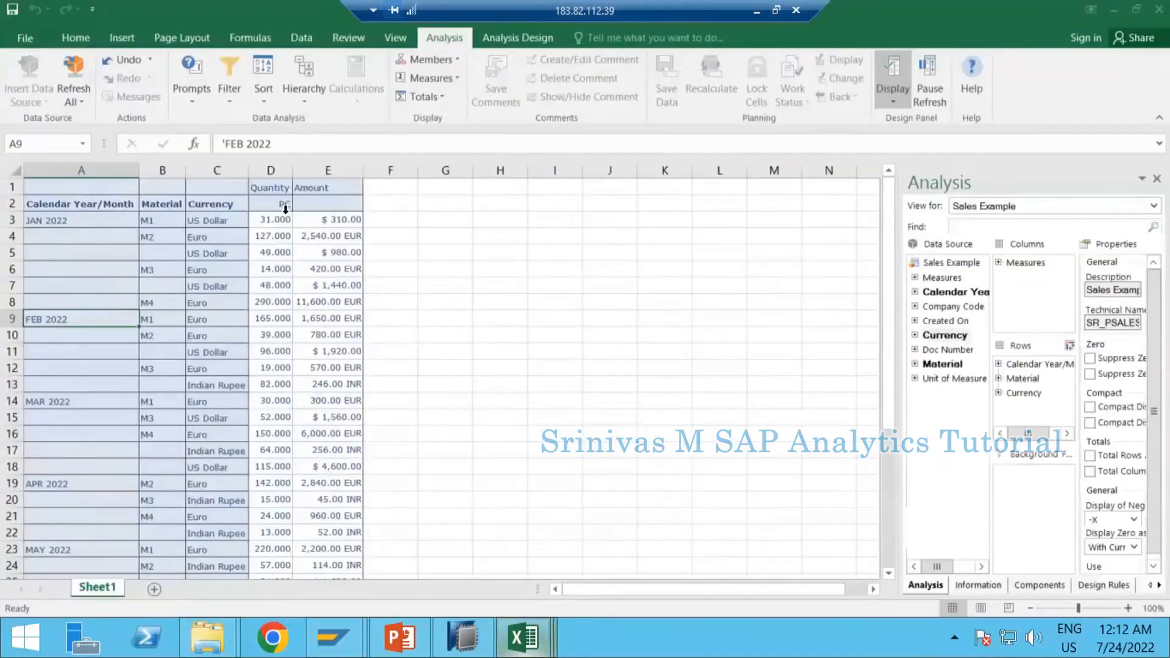
{"action": "left_click", "coordinate": [315, 180]}
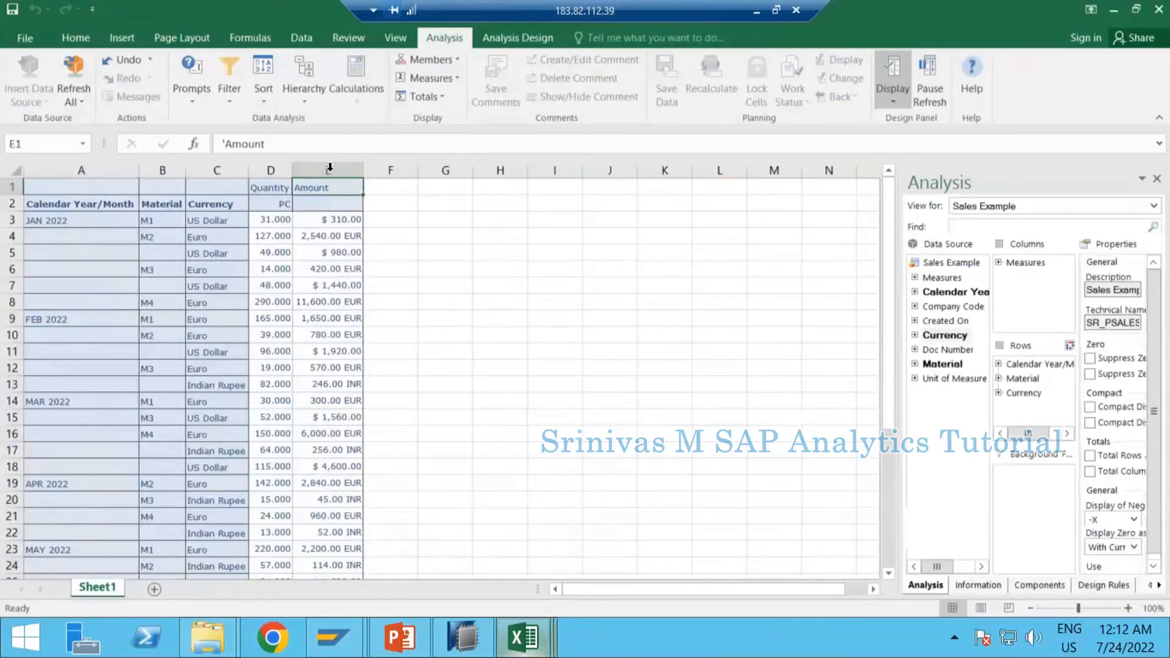
{"action": "left_click_drag", "start_coordinate": [329, 167], "coordinate": [500, 171]}
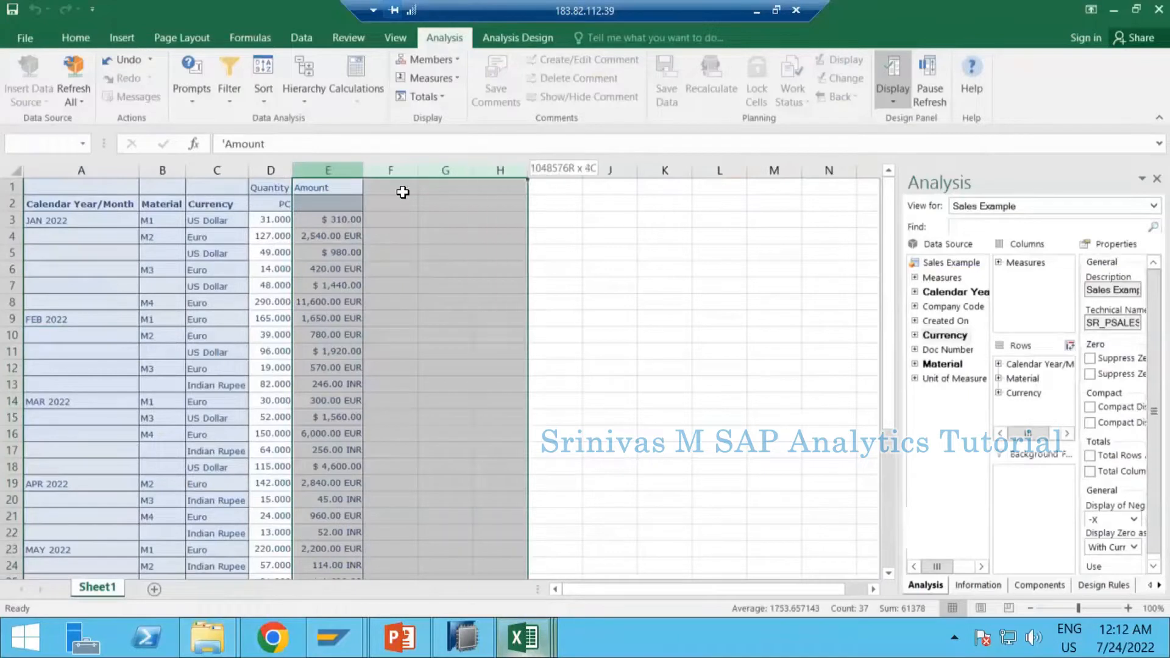
{"action": "left_click", "coordinate": [380, 174]}
{"action": "left_click", "coordinate": [456, 171]}
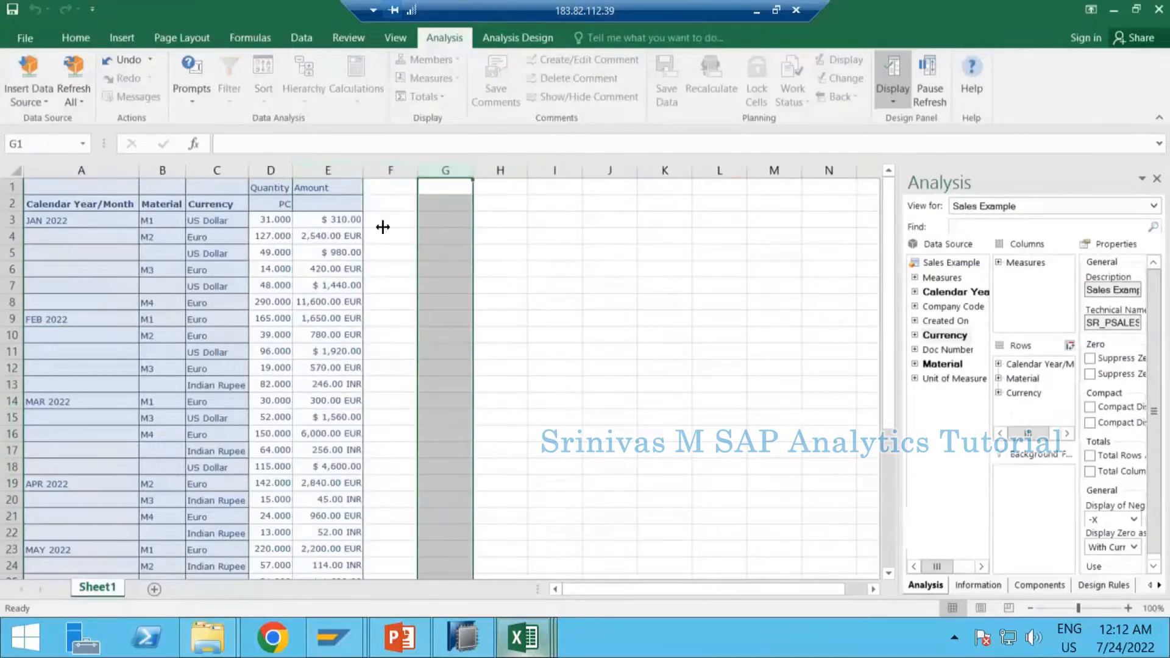
Enter the headings D001 Amount in cell I1 and I001 Amount in cell J1
{"action": "left_click", "coordinate": [546, 193]}
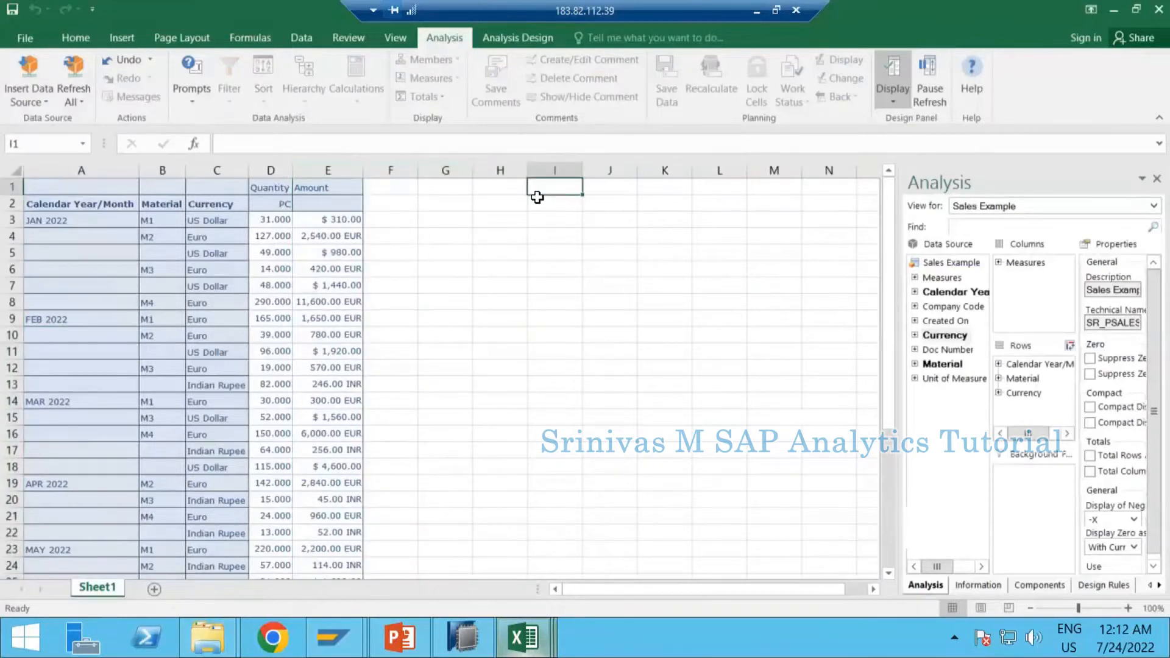
{"action": "type", "text": "D"}
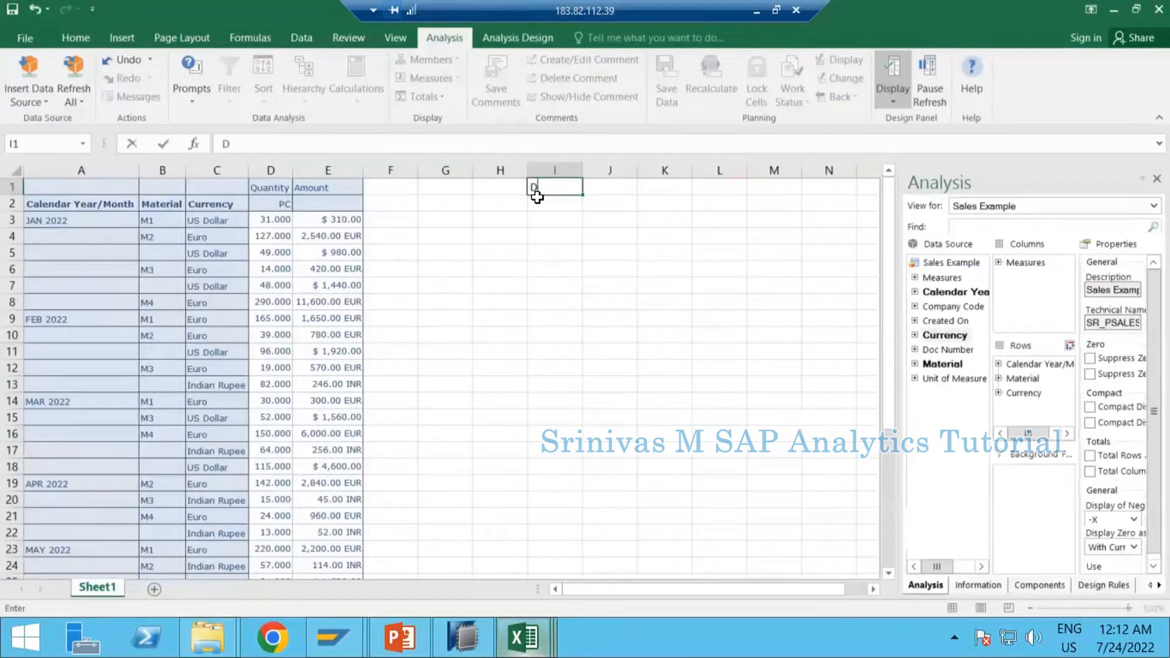
{"action": "type", "text": "001 Amount"}
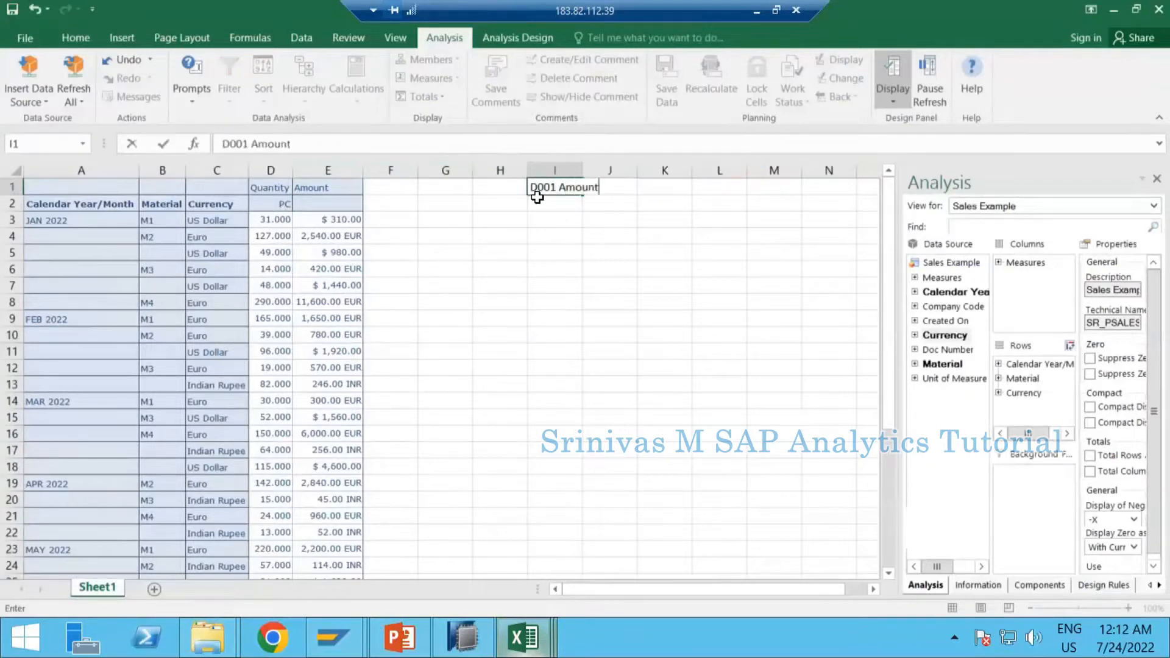
{"action": "key", "text": "Tab"}
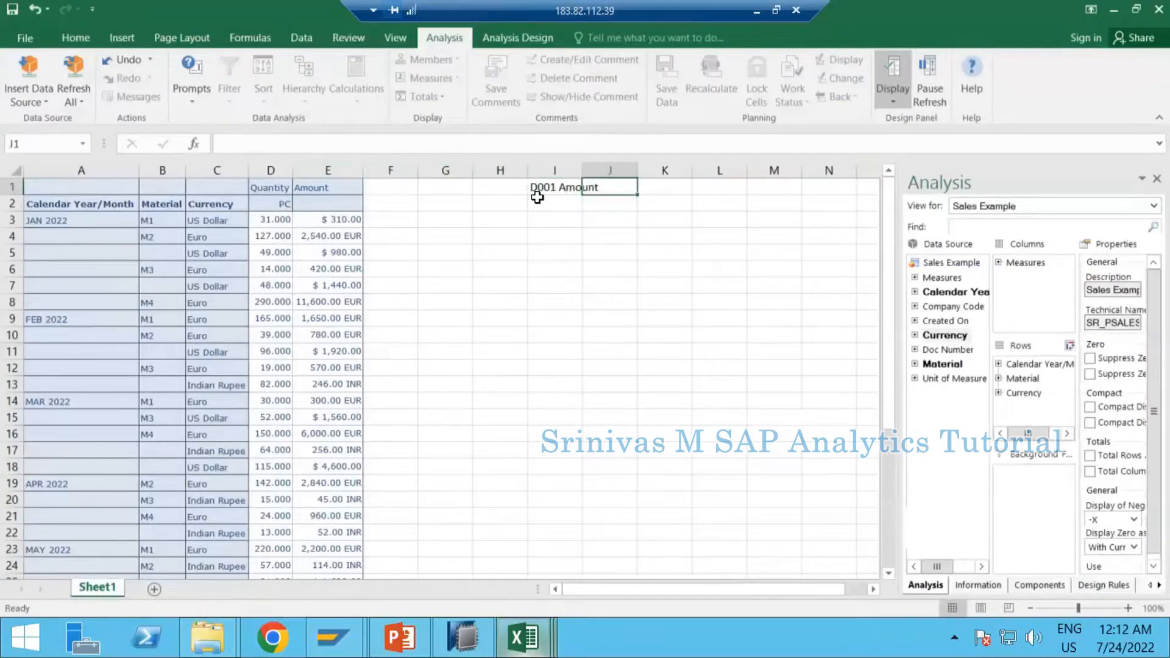
{"action": "type", "text": "I"}
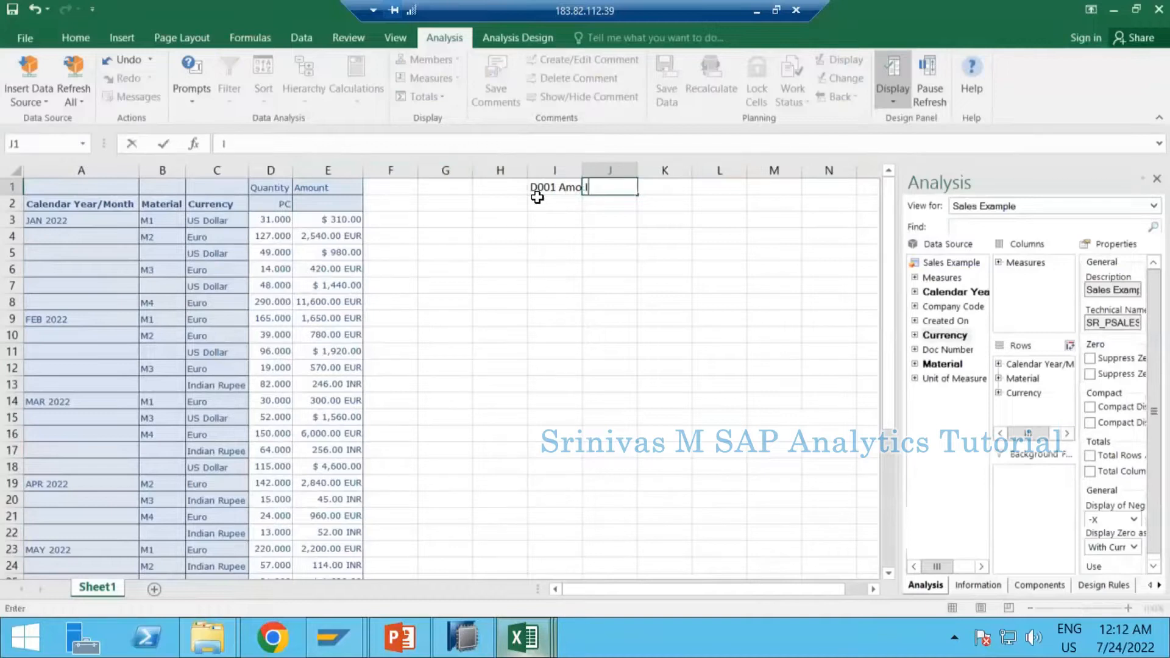
{"action": "type", "text": "001 Amount"}
{"action": "key", "text": "Tab"}
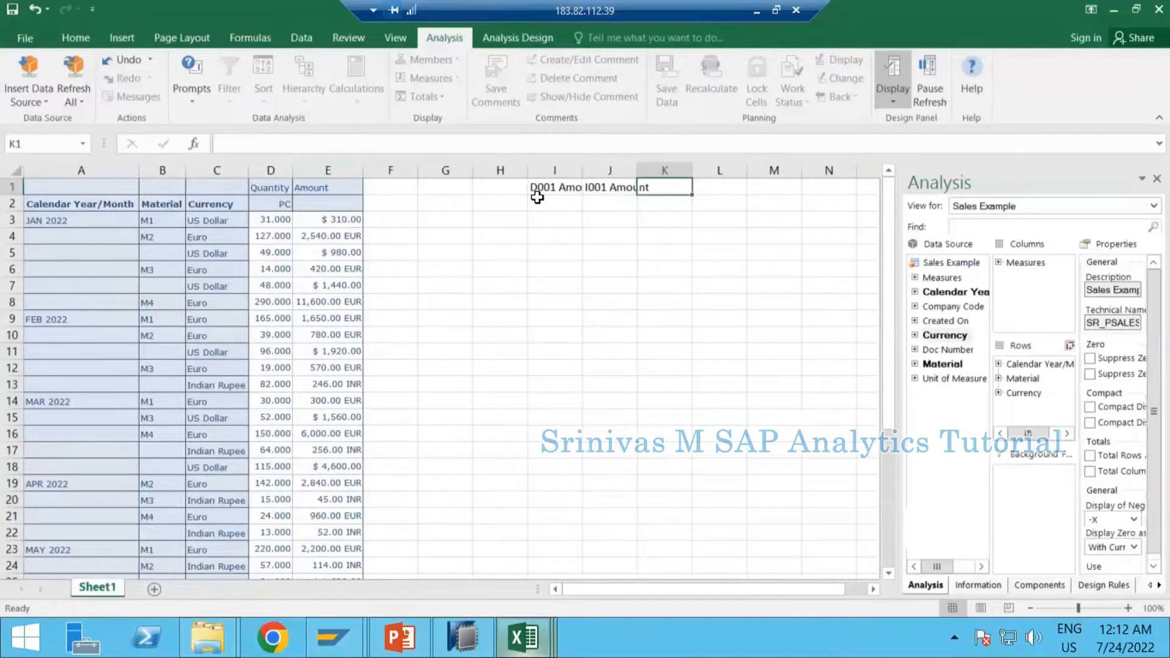
Enter the headings U001 Amount in cell K1 and P001 Amount in cell L1
{"action": "type", "text": "U001"}
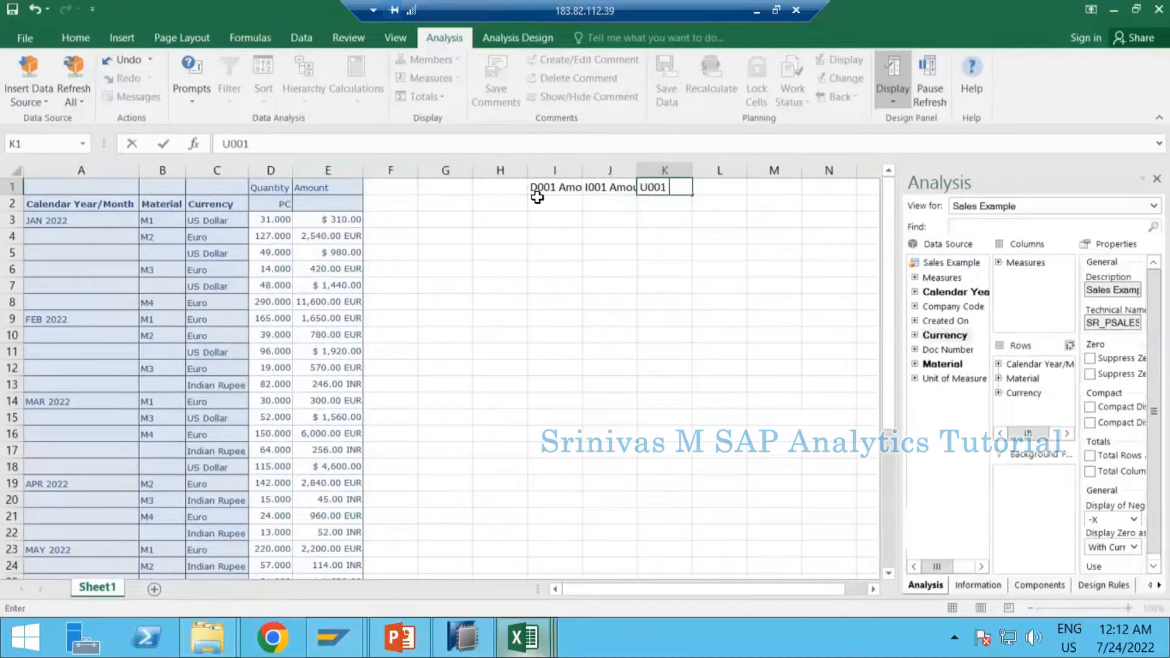
{"action": "type", "text": " A,u"}
{"action": "key", "text": "BackSpace"}
{"action": "key", "text": "BackSpace"}
{"action": "type", "text": "mount"}
{"action": "key", "text": "Tab"}
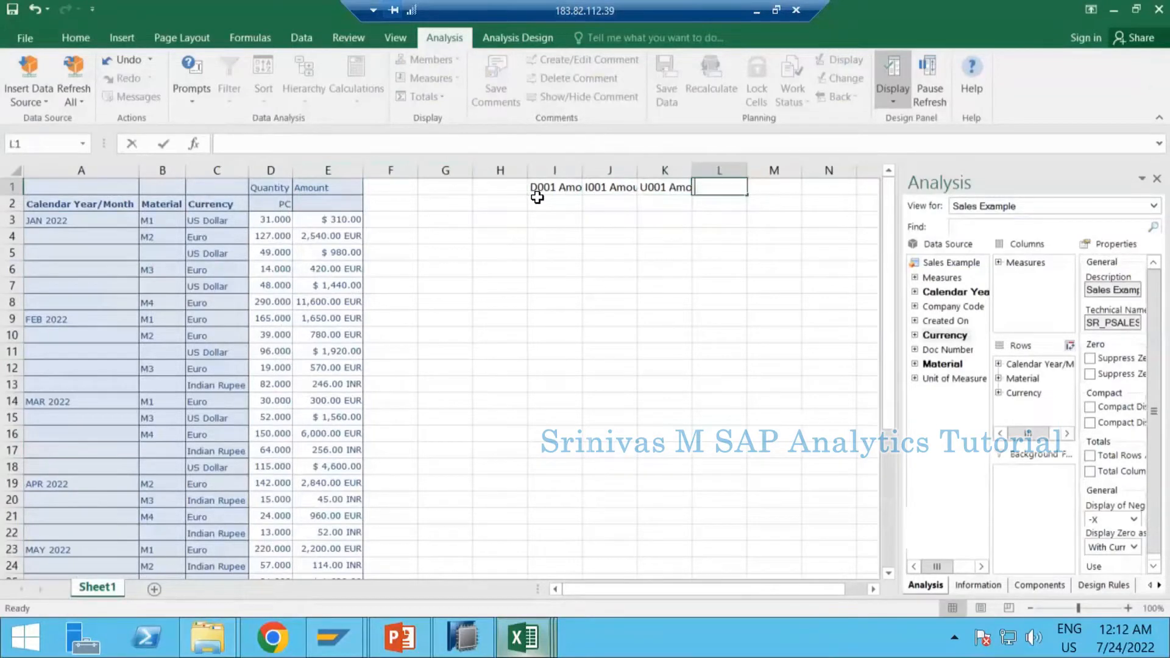
{"action": "type", "text": "P001 Amou"}
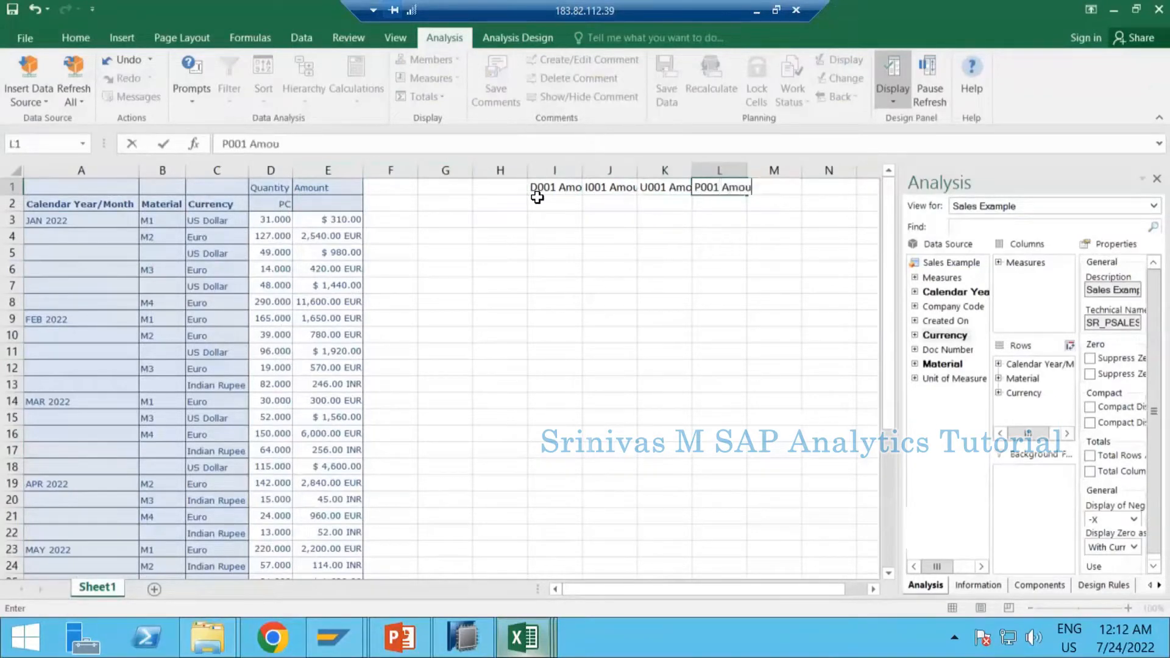
{"action": "type", "text": "nt"}
{"action": "key", "text": "Return"}
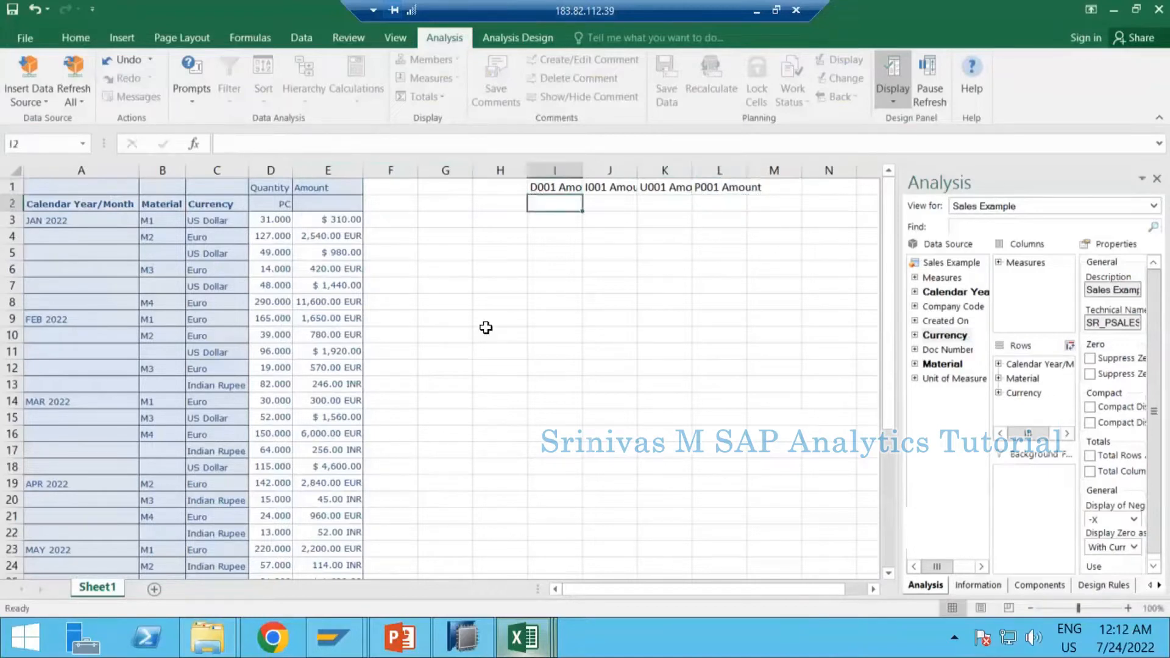
Compare the crosstab's Amount column with the company code amount headings typed beside it
{"action": "left_click", "coordinate": [338, 222]}
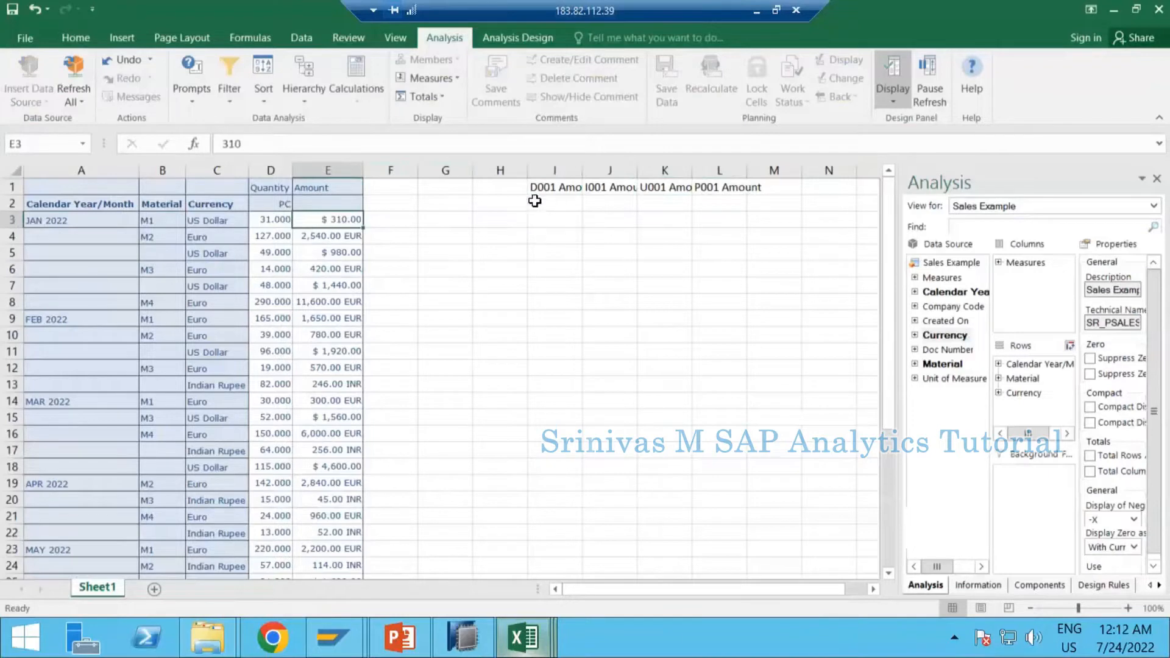
{"action": "left_click_drag", "start_coordinate": [352, 171], "coordinate": [610, 227]}
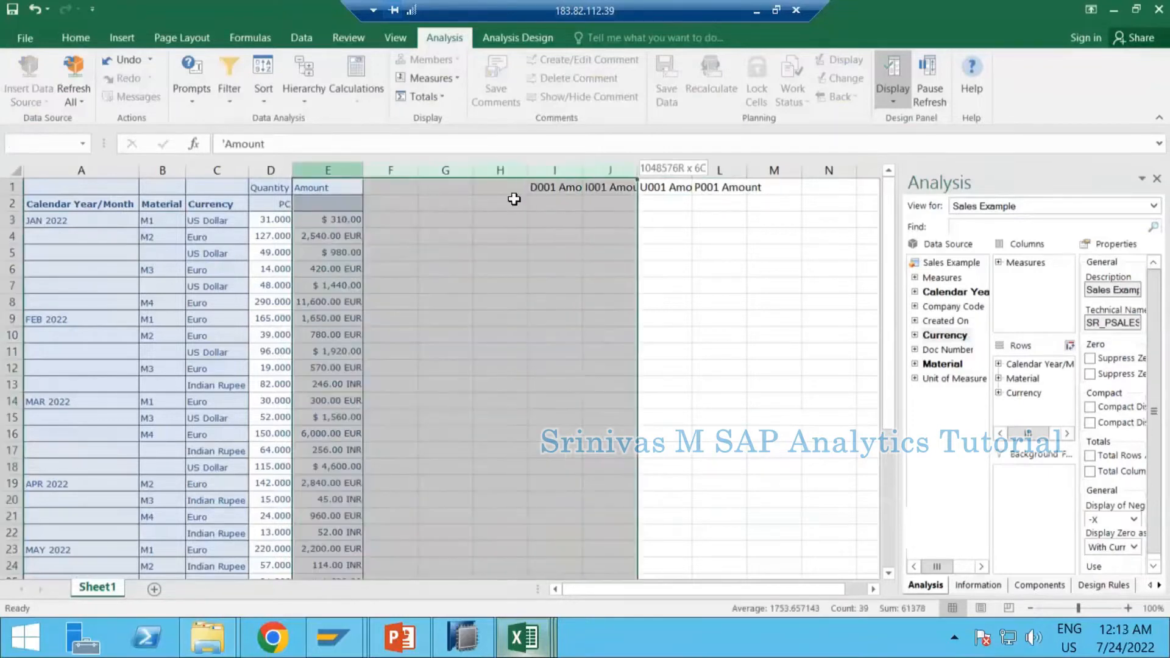
{"action": "left_click", "coordinate": [388, 222]}
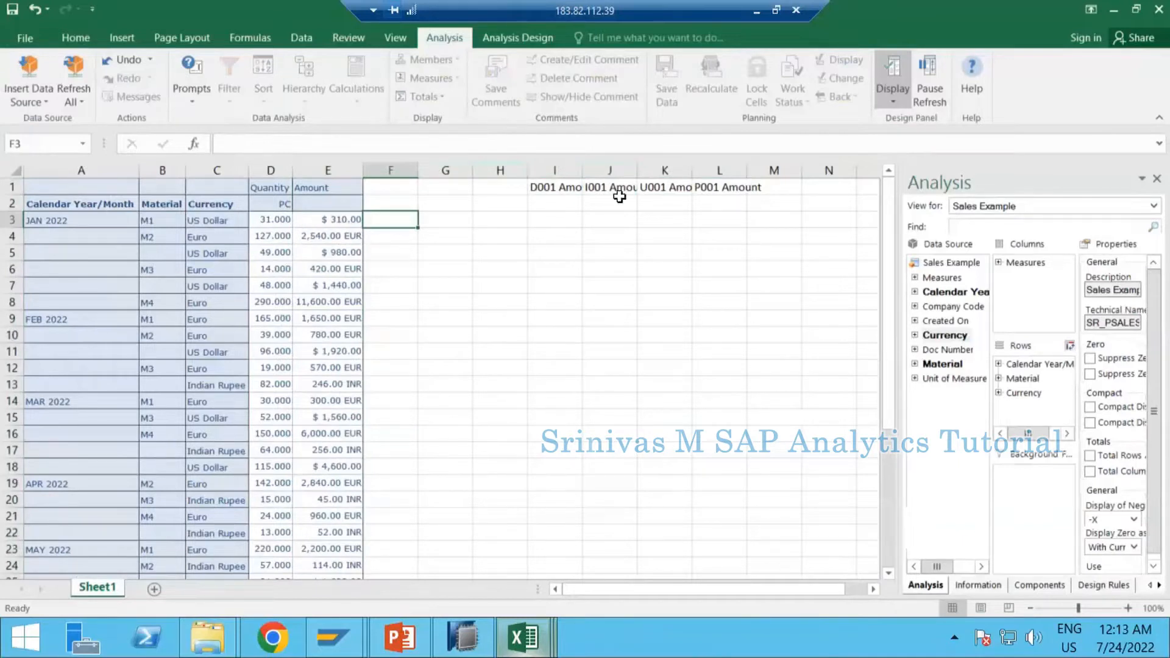
Add Company Code to the crosstab rows below Currency and examine the Amount column per company code
{"action": "left_click_drag", "start_coordinate": [944, 308], "coordinate": [994, 400]}
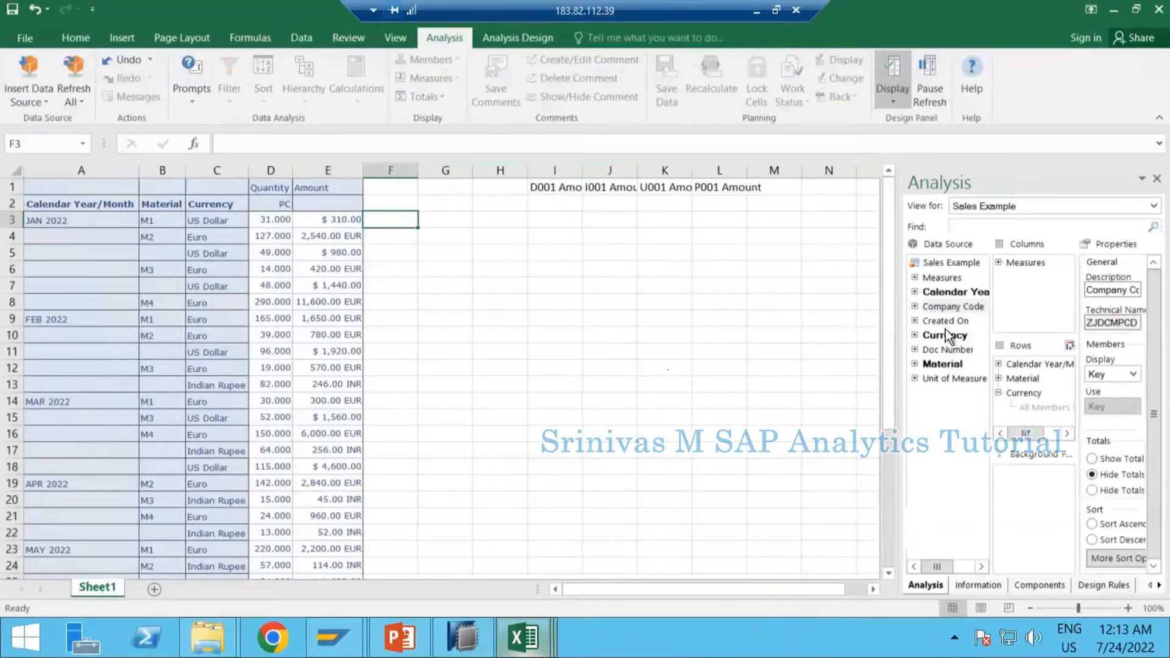
{"action": "left_click_drag", "start_coordinate": [946, 309], "coordinate": [1026, 422]}
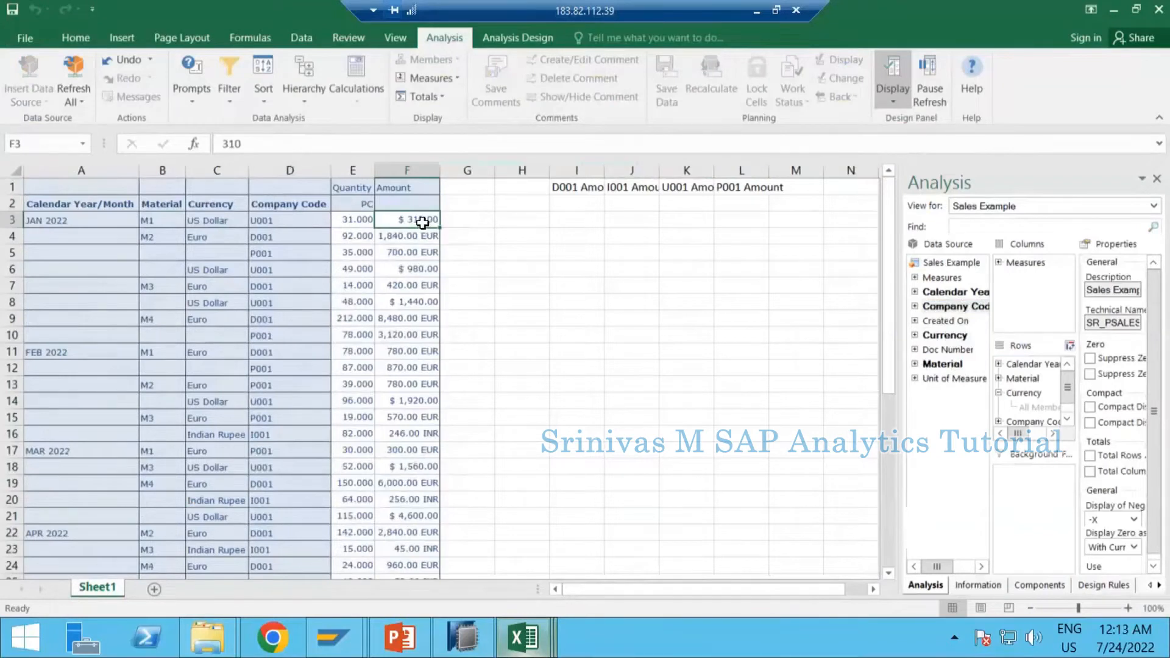
{"action": "left_click_drag", "start_coordinate": [423, 222], "coordinate": [424, 268]}
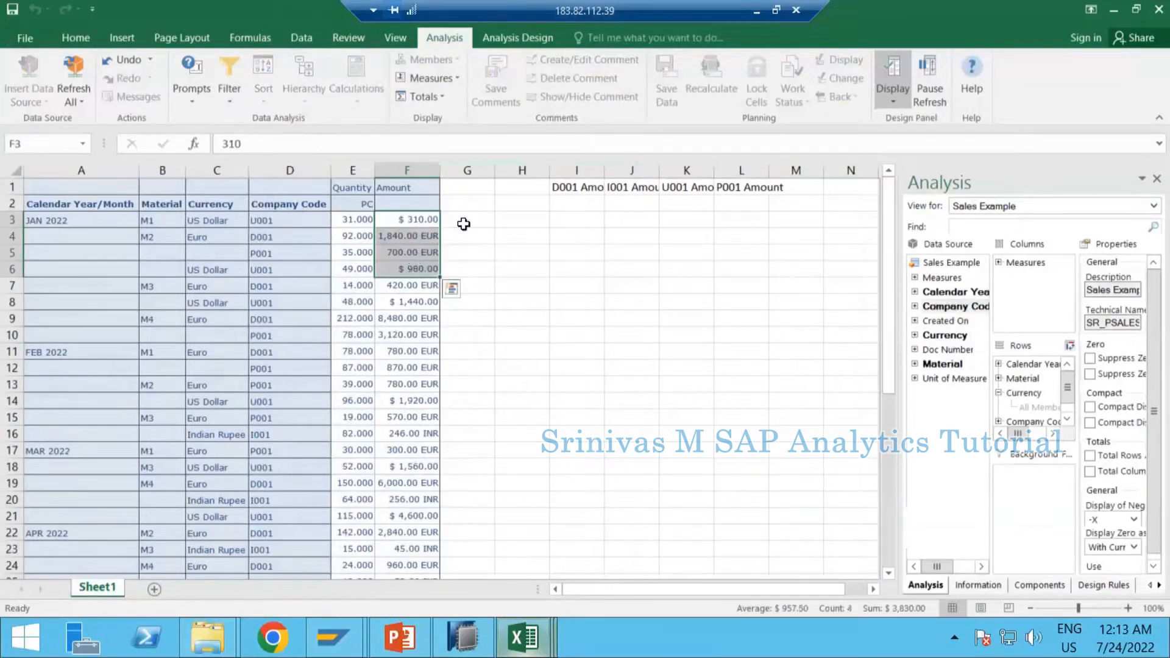
{"action": "left_click_drag", "start_coordinate": [415, 170], "coordinate": [524, 169]}
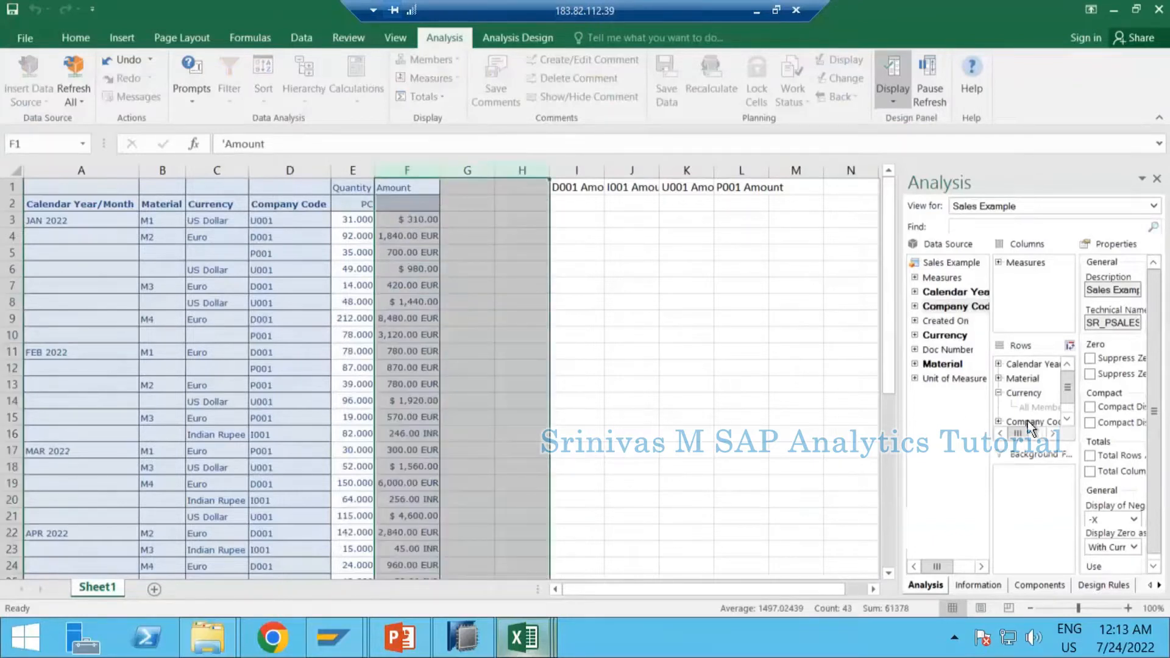
Move Company Code from the rows to the columns below Measures and check the company code headers
{"action": "left_click_drag", "start_coordinate": [1027, 421], "coordinate": [1015, 304]}
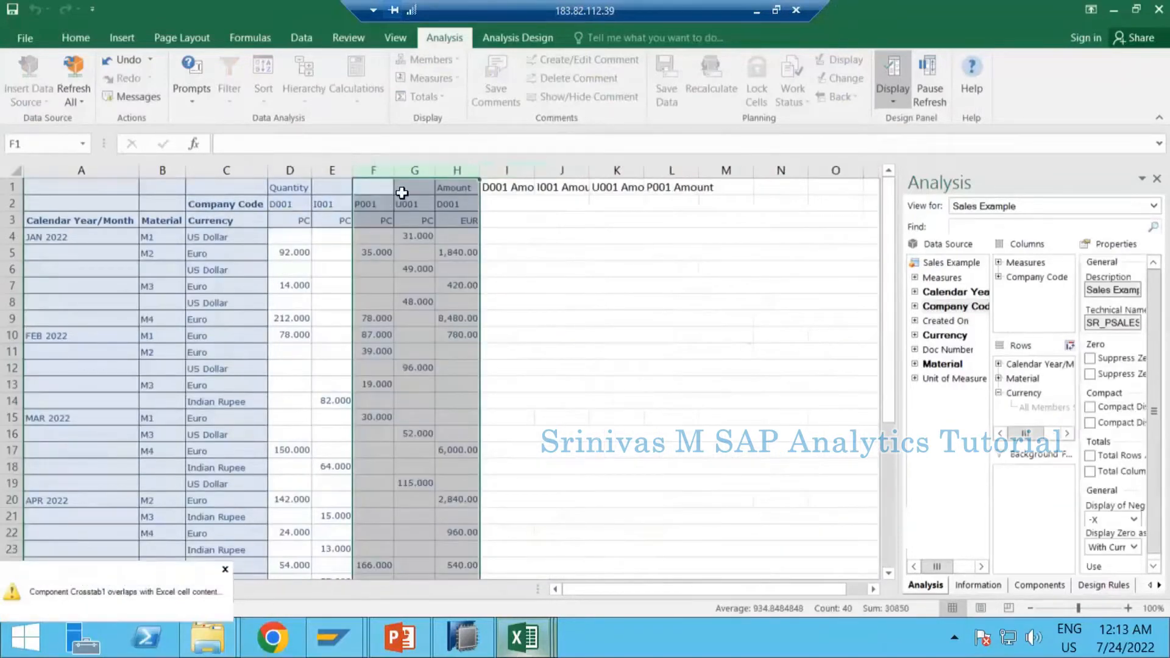
{"action": "left_click", "coordinate": [382, 207]}
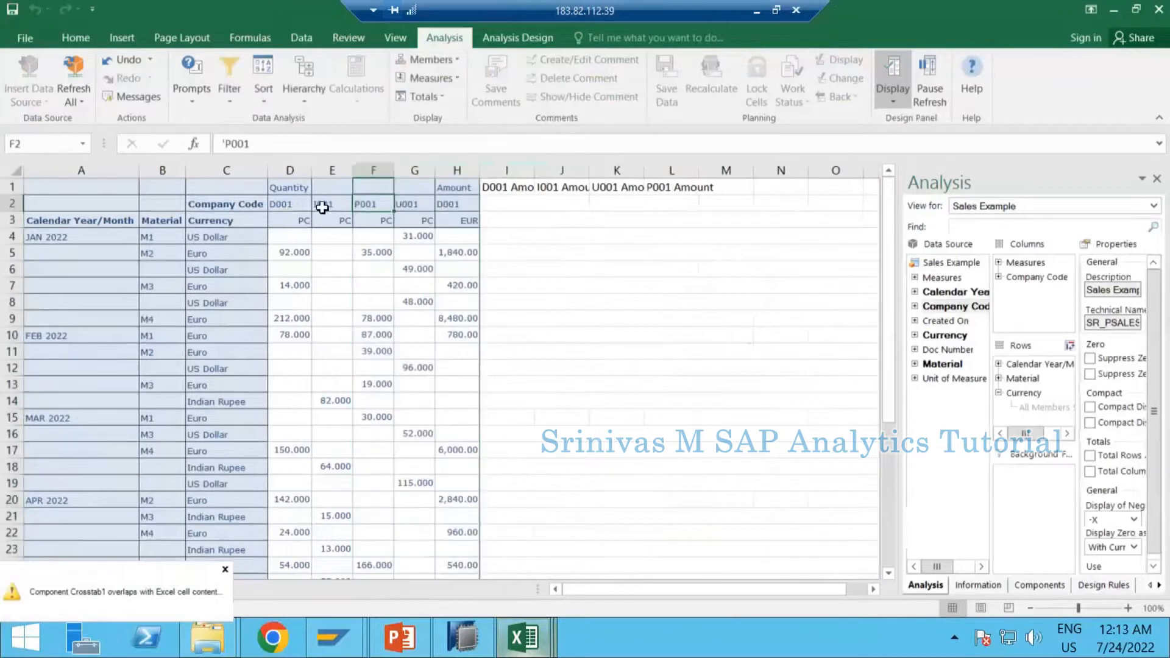
{"action": "left_click_drag", "start_coordinate": [326, 207], "coordinate": [413, 209]}
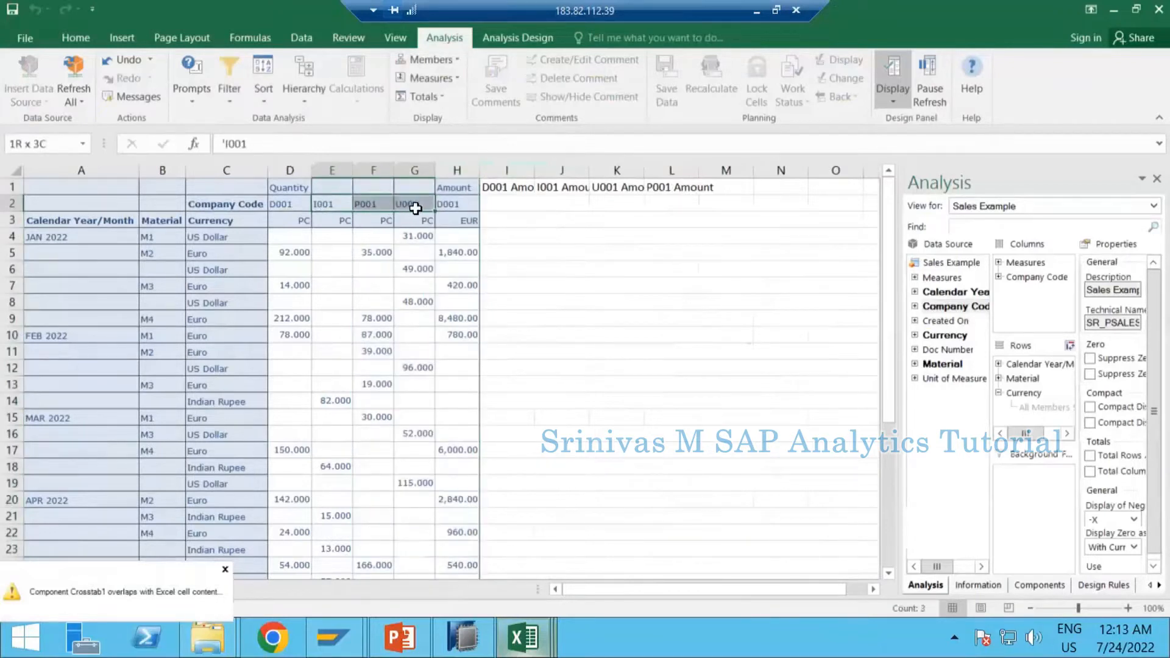
Delete sheet columns I through M, which hold the manually typed company code amount headings
{"action": "left_click_drag", "start_coordinate": [505, 170], "coordinate": [526, 189]}
{"action": "left_click", "coordinate": [522, 182]}
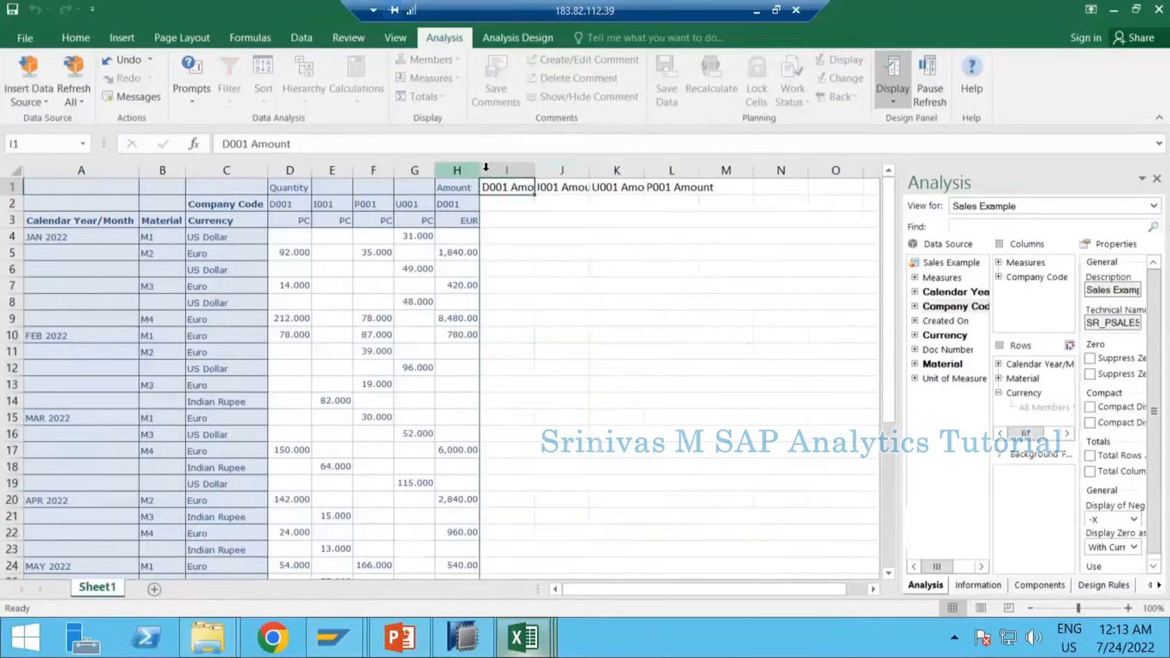
{"action": "left_click_drag", "start_coordinate": [465, 170], "coordinate": [515, 185]}
{"action": "left_click", "coordinate": [500, 251]}
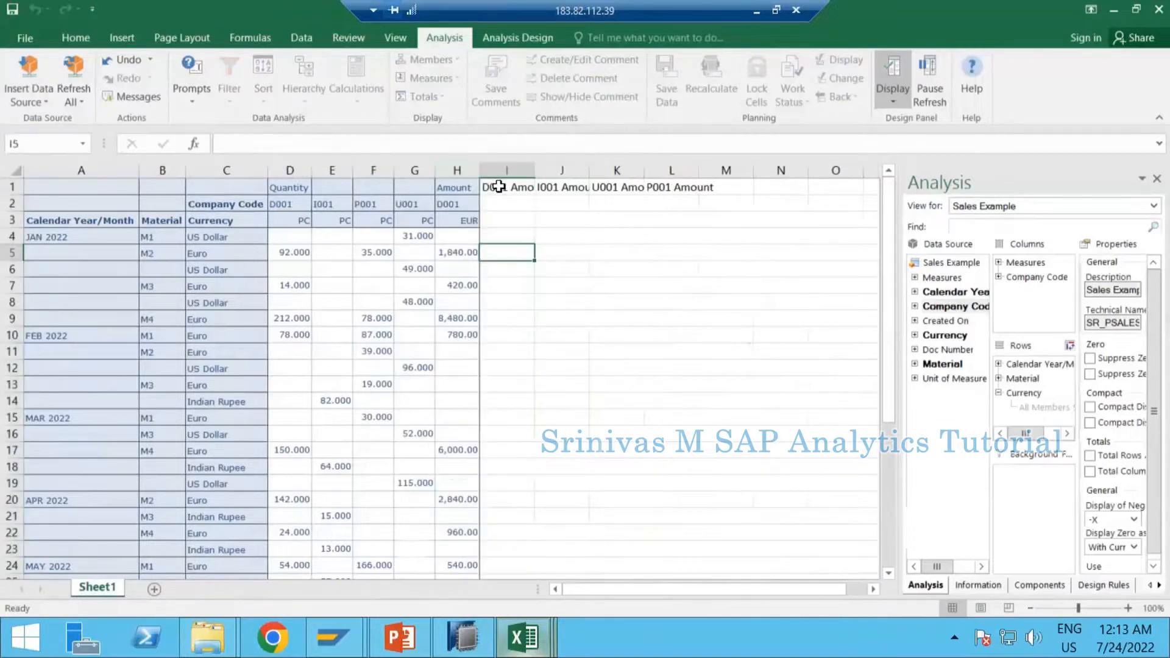
{"action": "left_click", "coordinate": [498, 186]}
{"action": "left_click", "coordinate": [503, 169]}
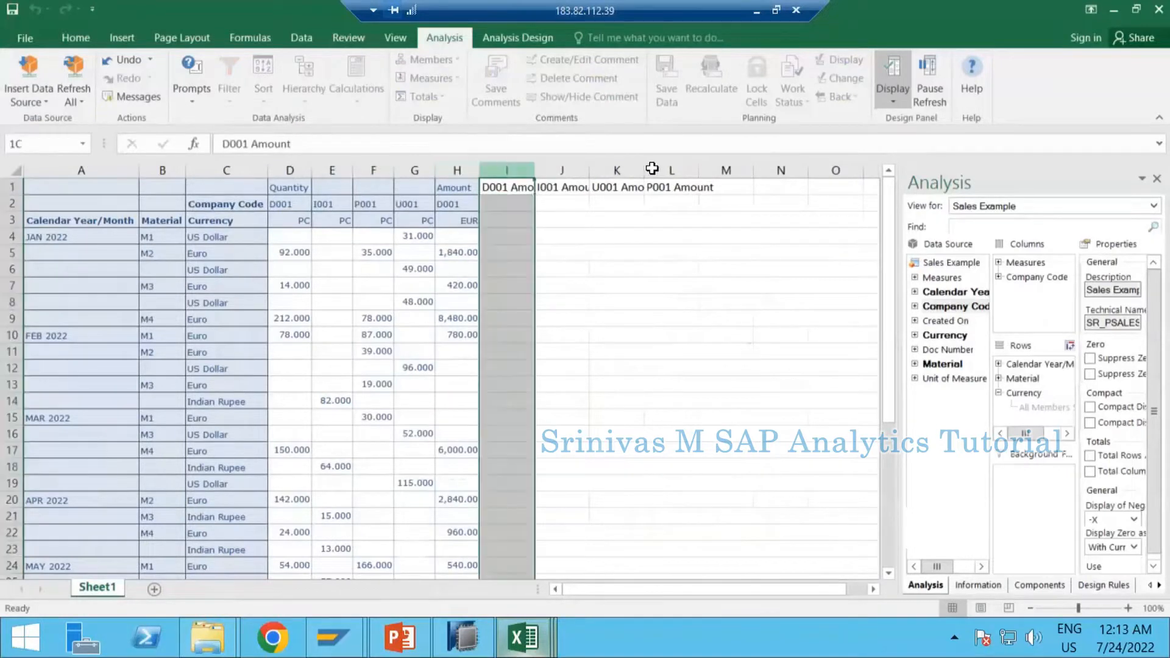
{"action": "left_click_drag", "start_coordinate": [652, 169], "coordinate": [721, 164]}
{"action": "right_click", "coordinate": [589, 174]}
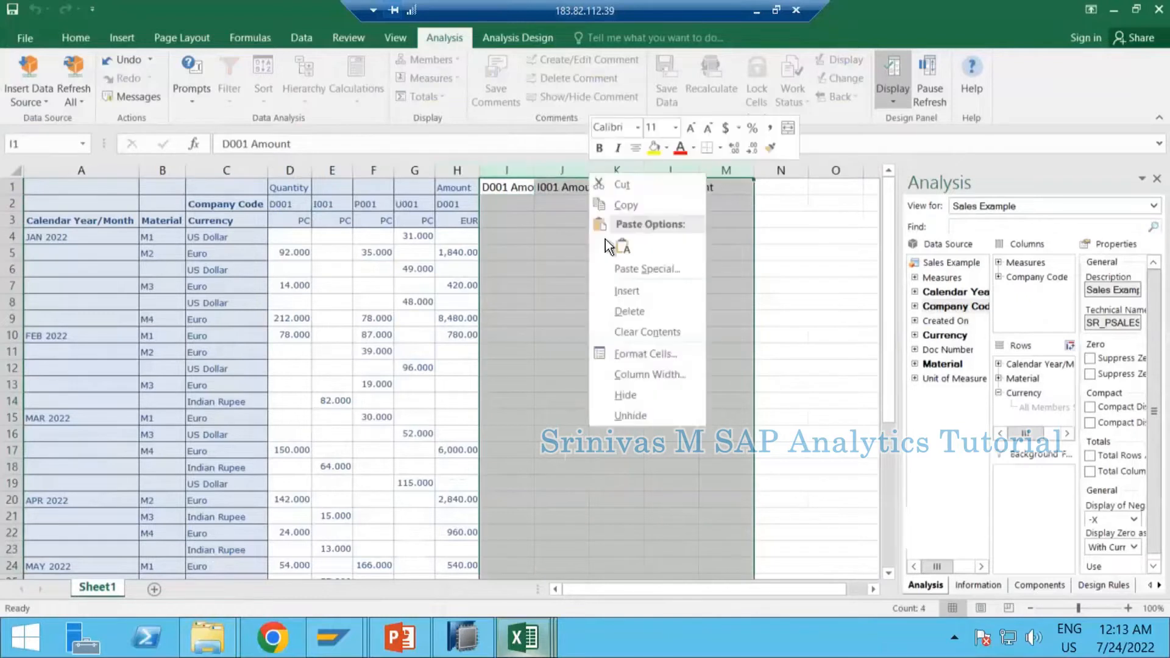
{"action": "left_click", "coordinate": [628, 311]}
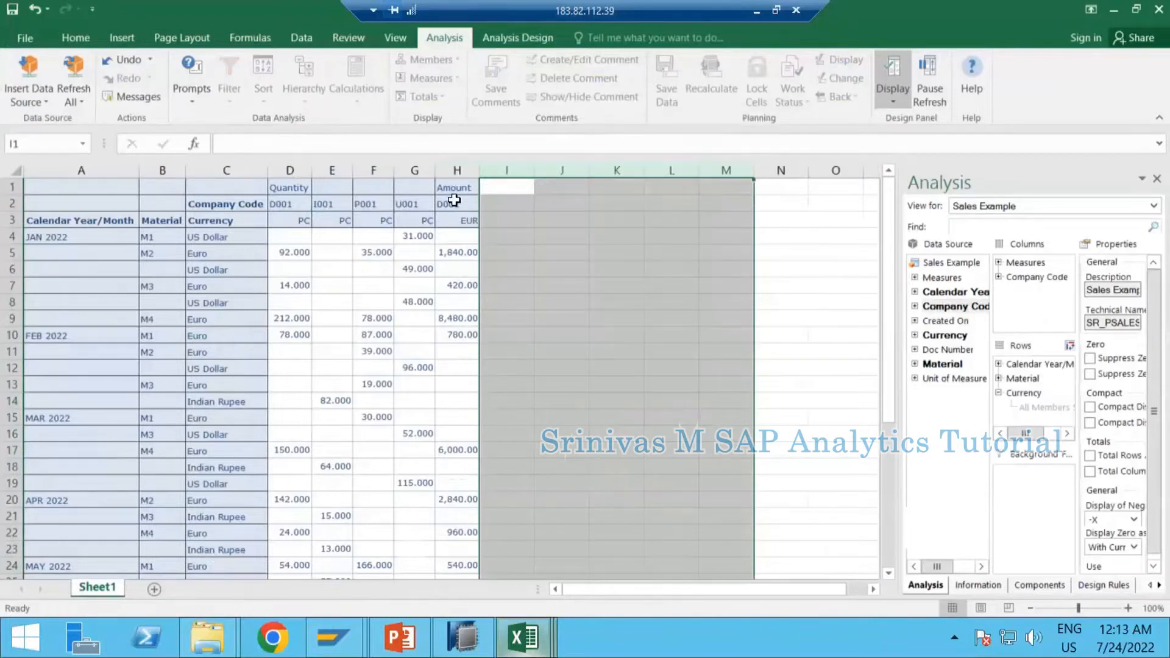
Insert a sheet column at the crosstab's Amount column H and display the amounts for all company codes
{"action": "left_click", "coordinate": [457, 204]}
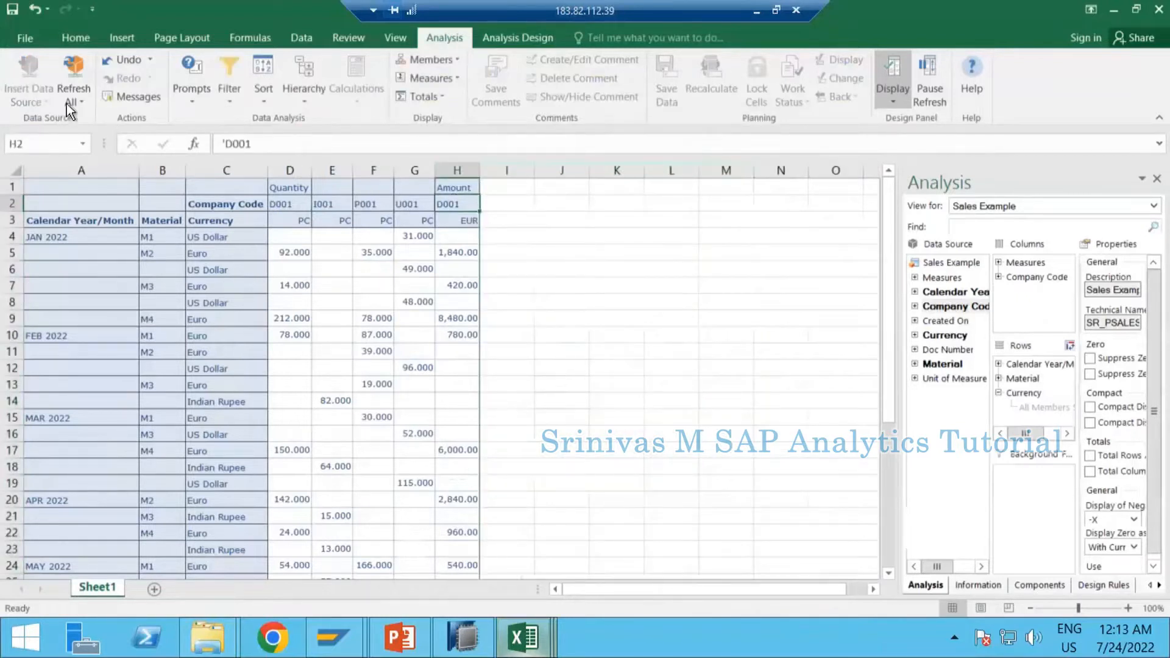
{"action": "left_click", "coordinate": [466, 172]}
{"action": "right_click", "coordinate": [467, 173]}
{"action": "left_click", "coordinate": [504, 292]}
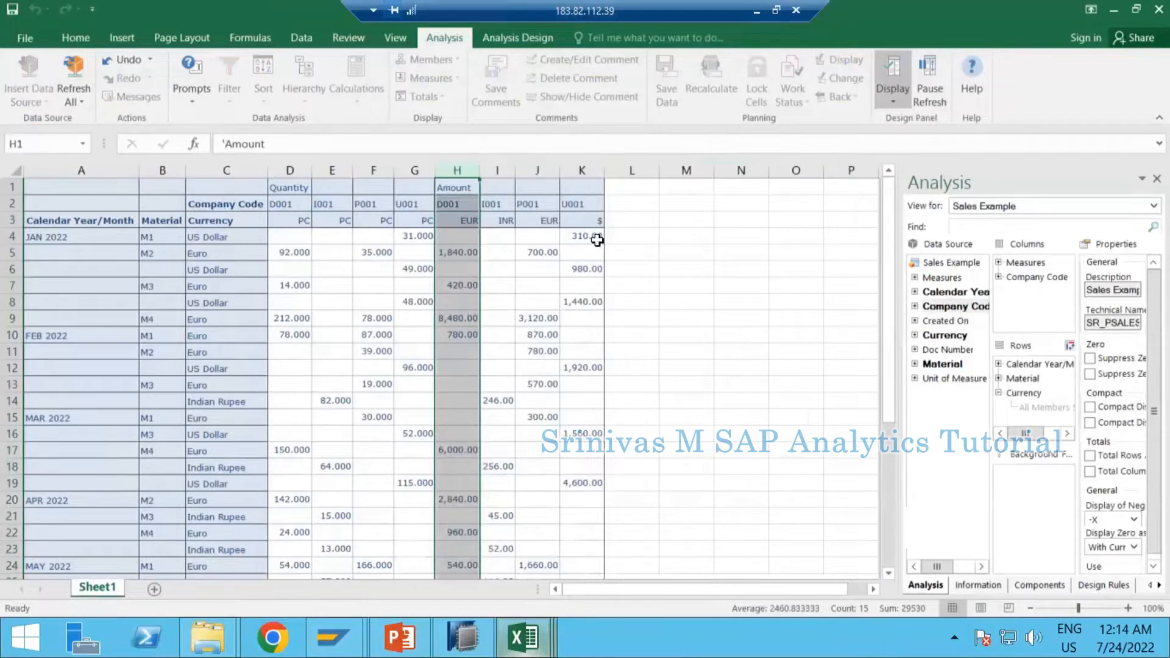
Examine the Amount values split by company codes D001, I001, P001 and U001 and their header row
{"action": "left_click", "coordinate": [524, 246]}
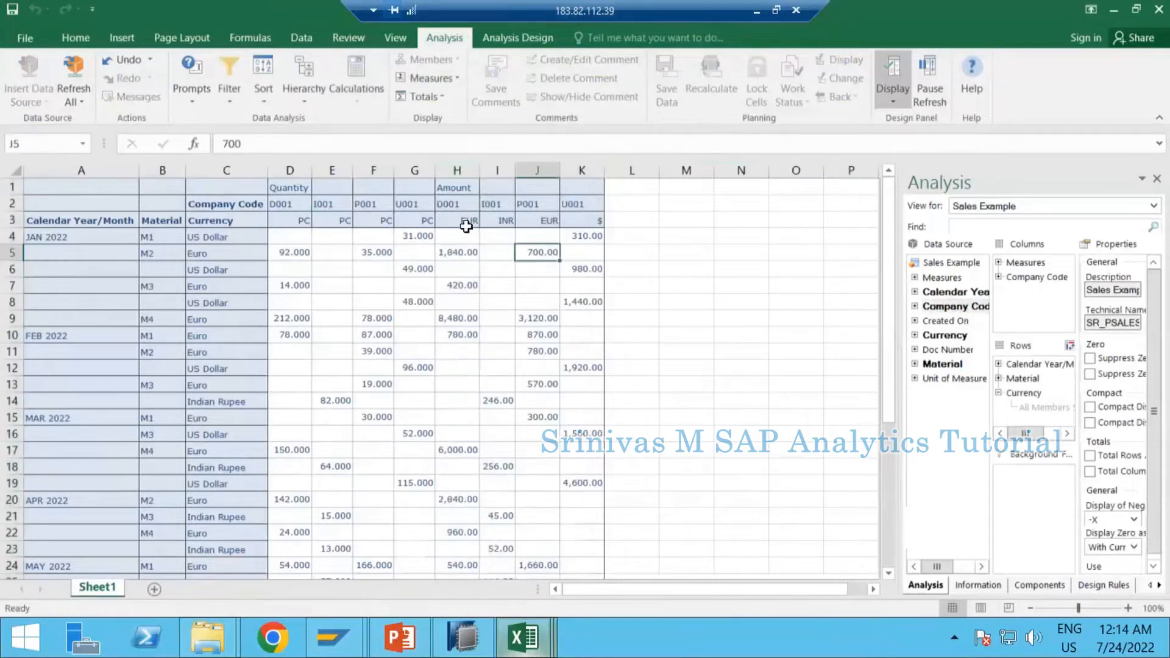
{"action": "left_click", "coordinate": [452, 191]}
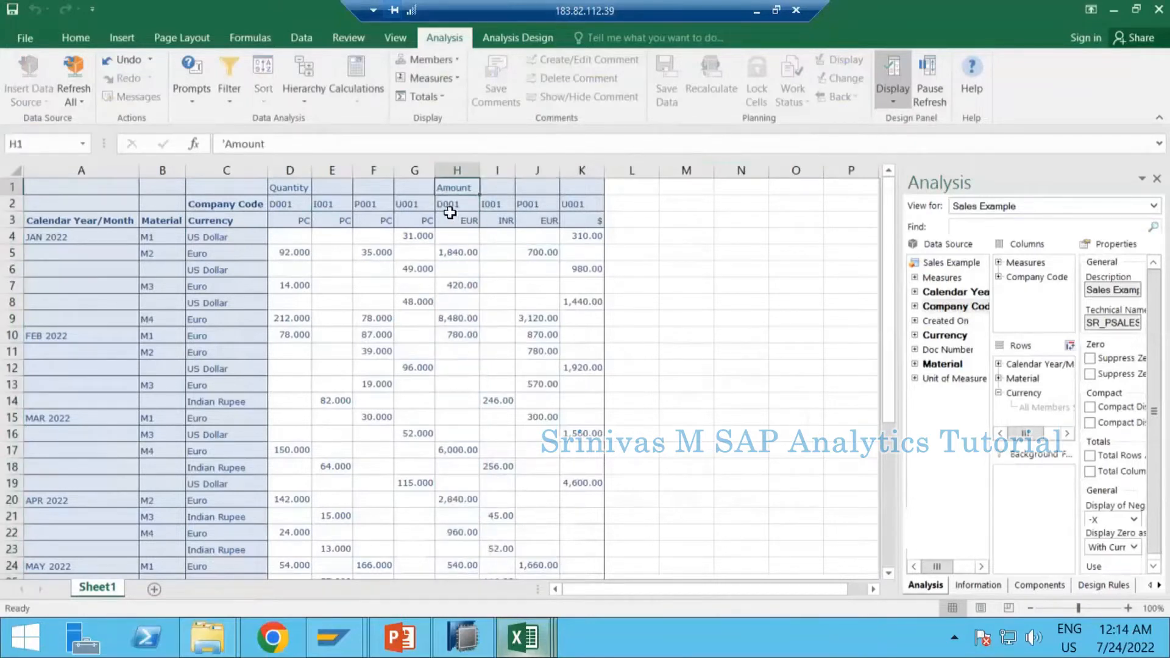
{"action": "left_click_drag", "start_coordinate": [452, 206], "coordinate": [593, 204]}
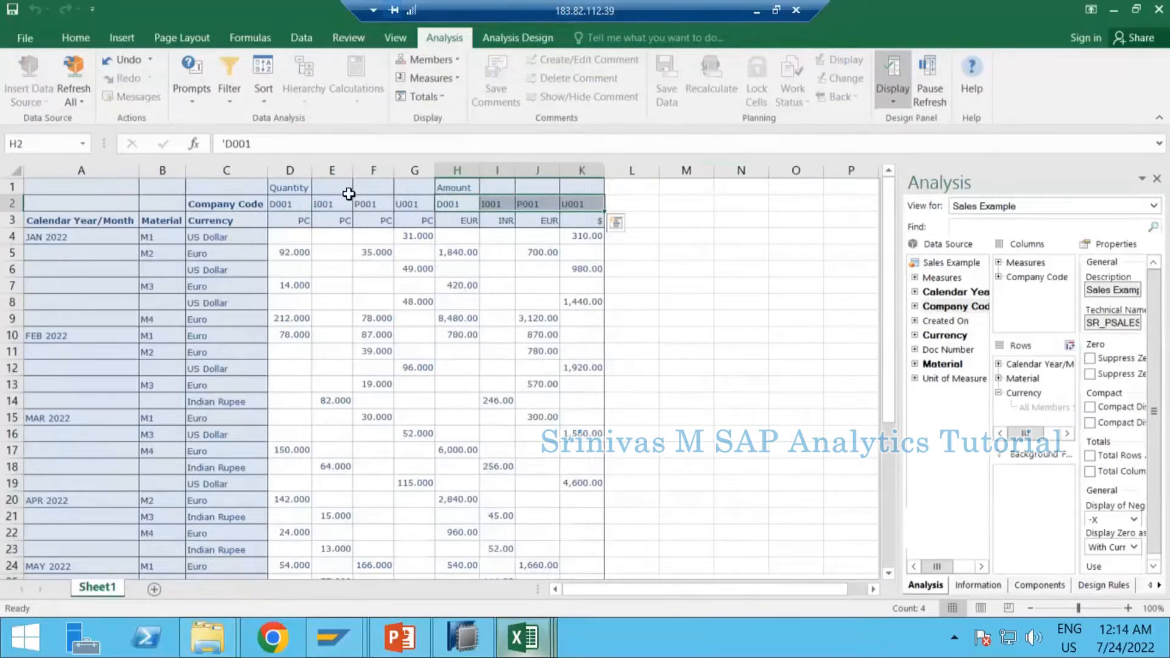
{"action": "left_click_drag", "start_coordinate": [230, 205], "coordinate": [532, 207]}
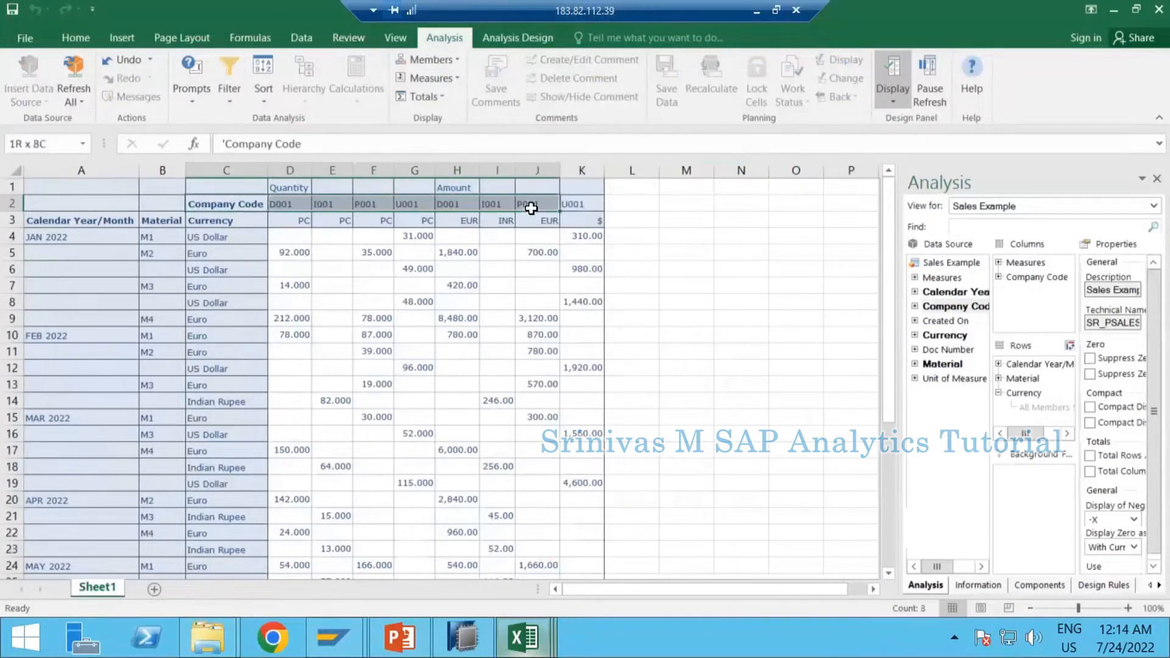
Remove Company Code from the crosstab columns and select the Amount header
{"action": "left_click", "coordinate": [1022, 279]}
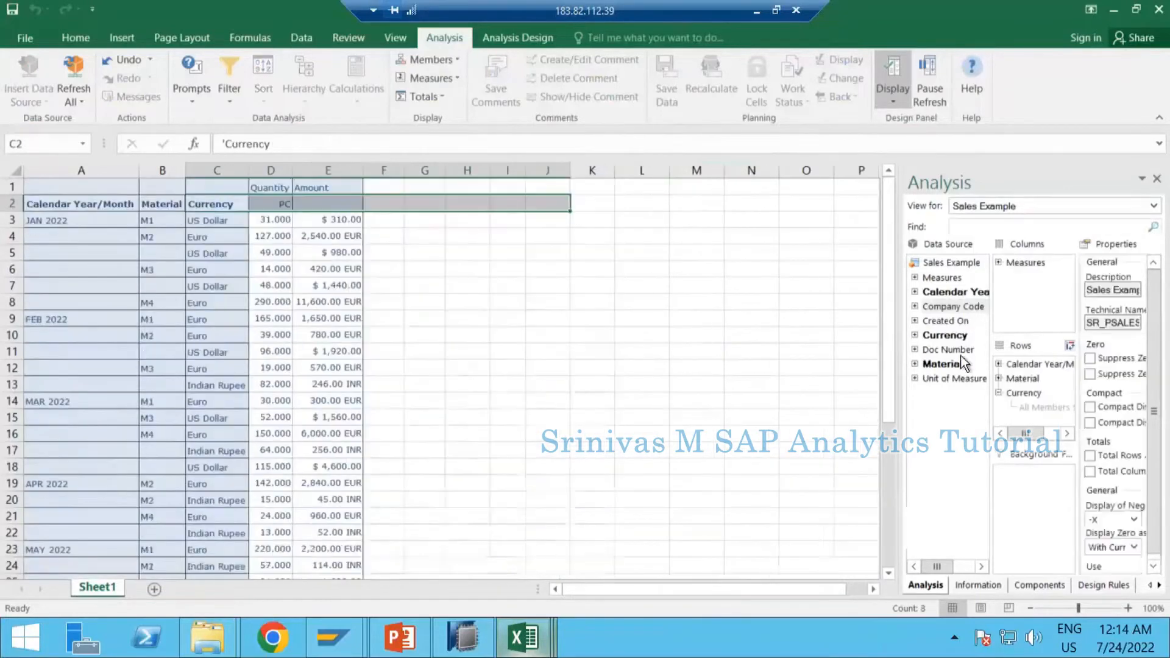
{"action": "left_click", "coordinate": [430, 250]}
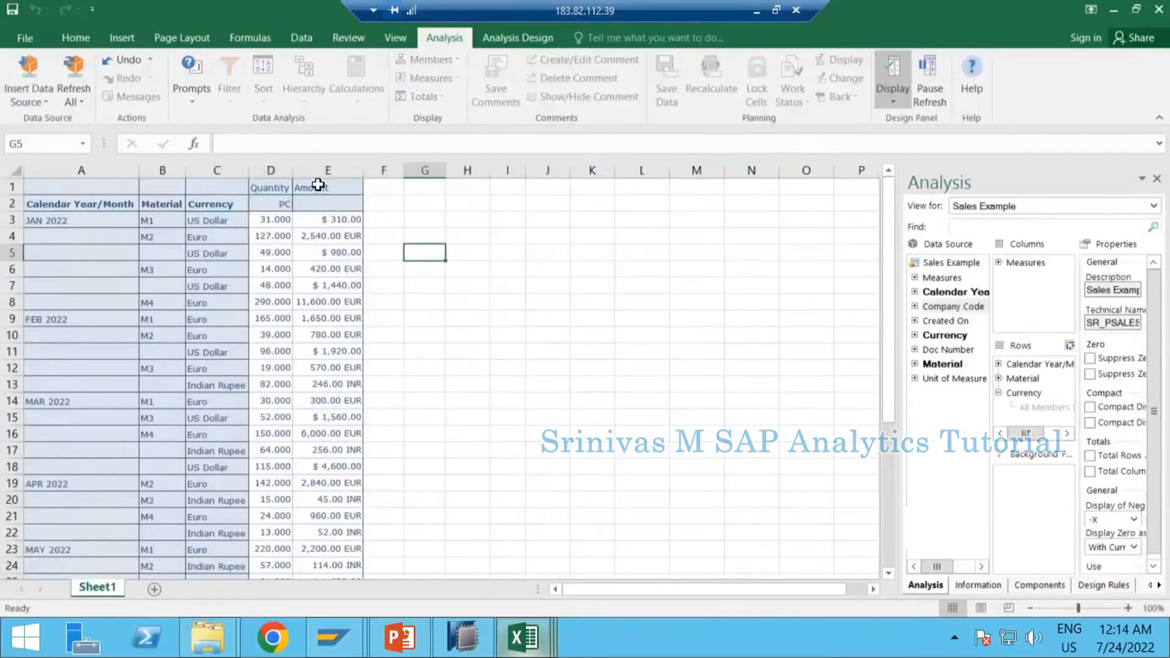
{"action": "left_click", "coordinate": [333, 188]}
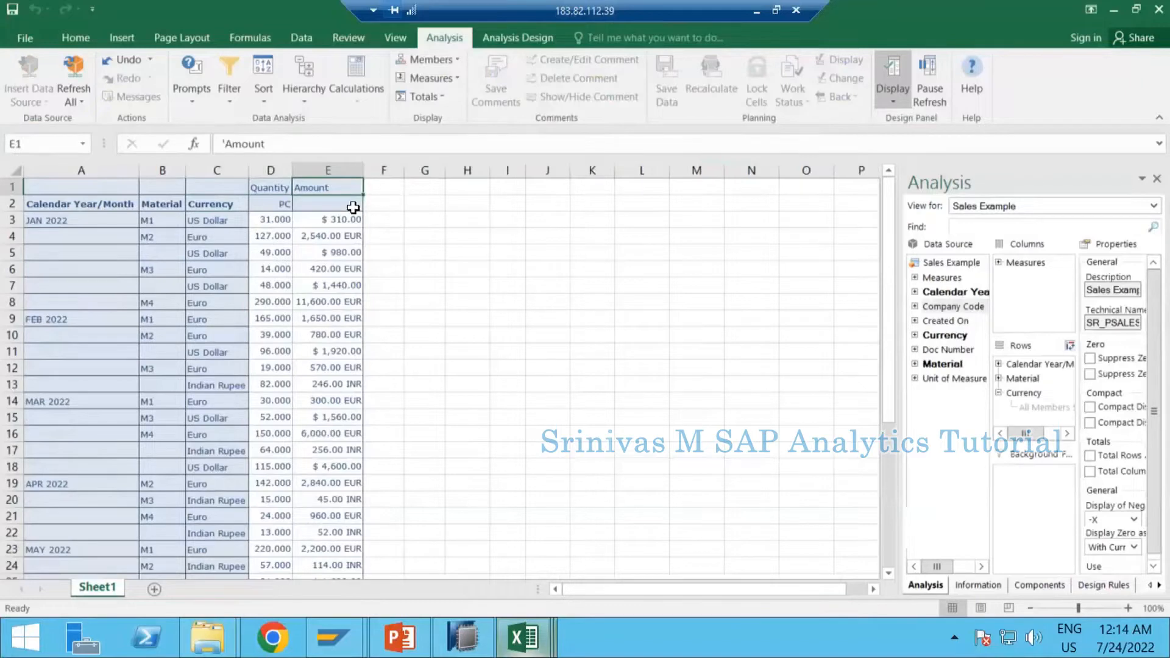
Switch to the SR_PSALESEX_Q001 query in SAP HANA Studio
{"action": "left_click", "coordinate": [475, 633]}
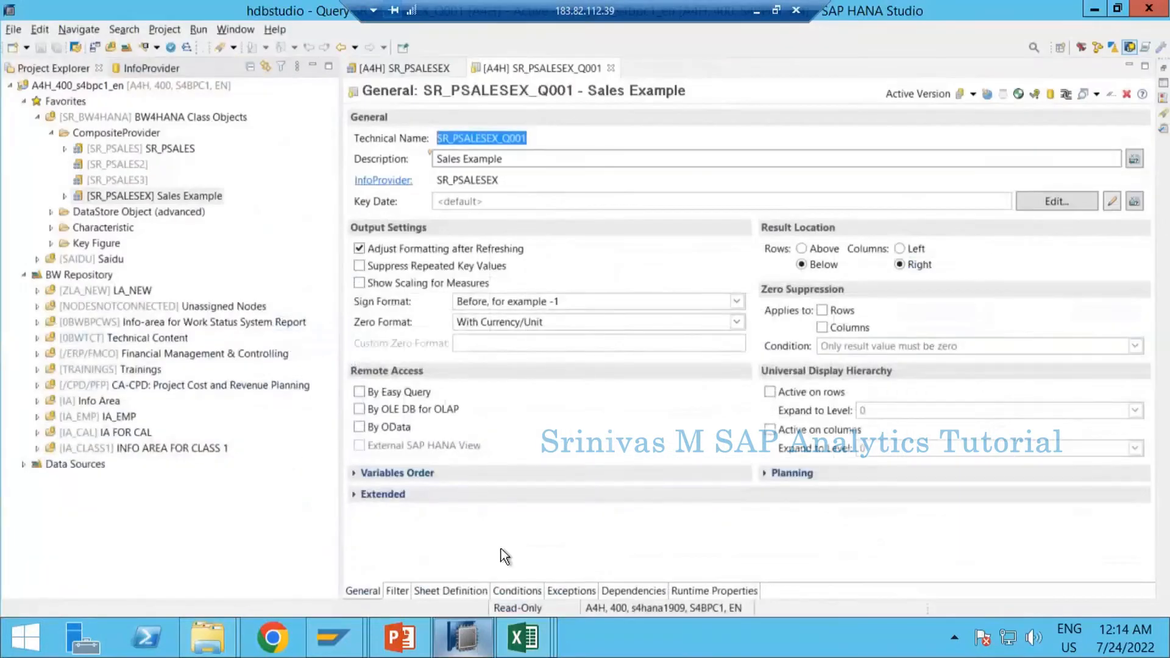
In the query's sheet definition, create a new selection under Key Figures with the description "Amount for I001"
{"action": "left_click", "coordinate": [437, 589]}
{"action": "left_click", "coordinate": [451, 169]}
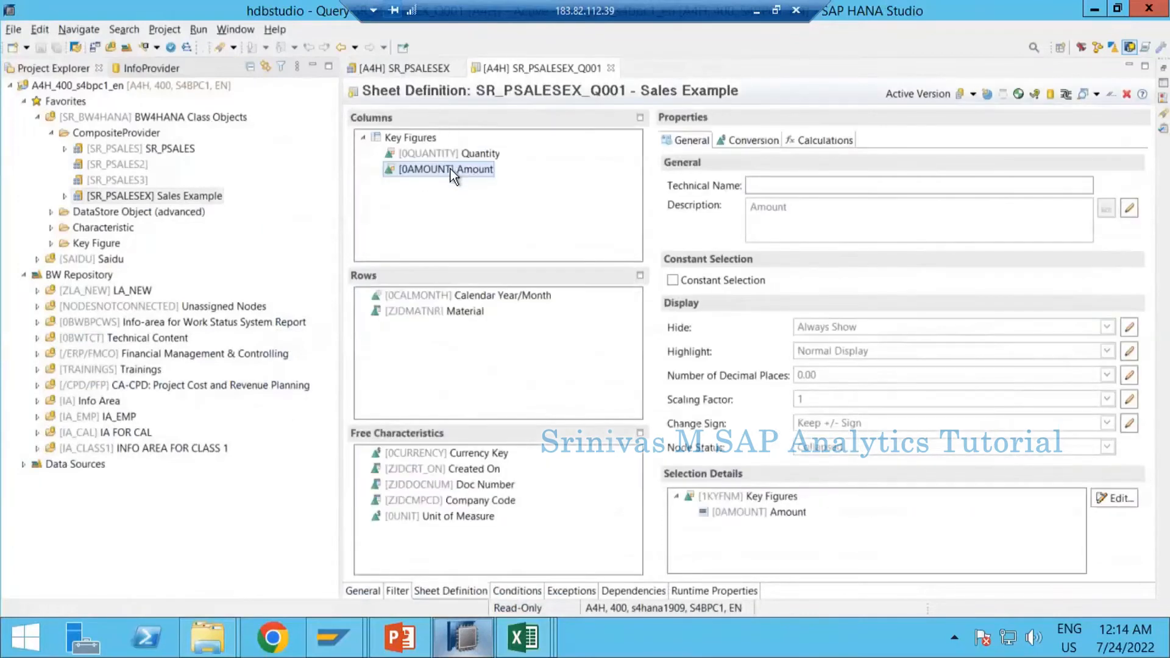
{"action": "left_click", "coordinate": [411, 138]}
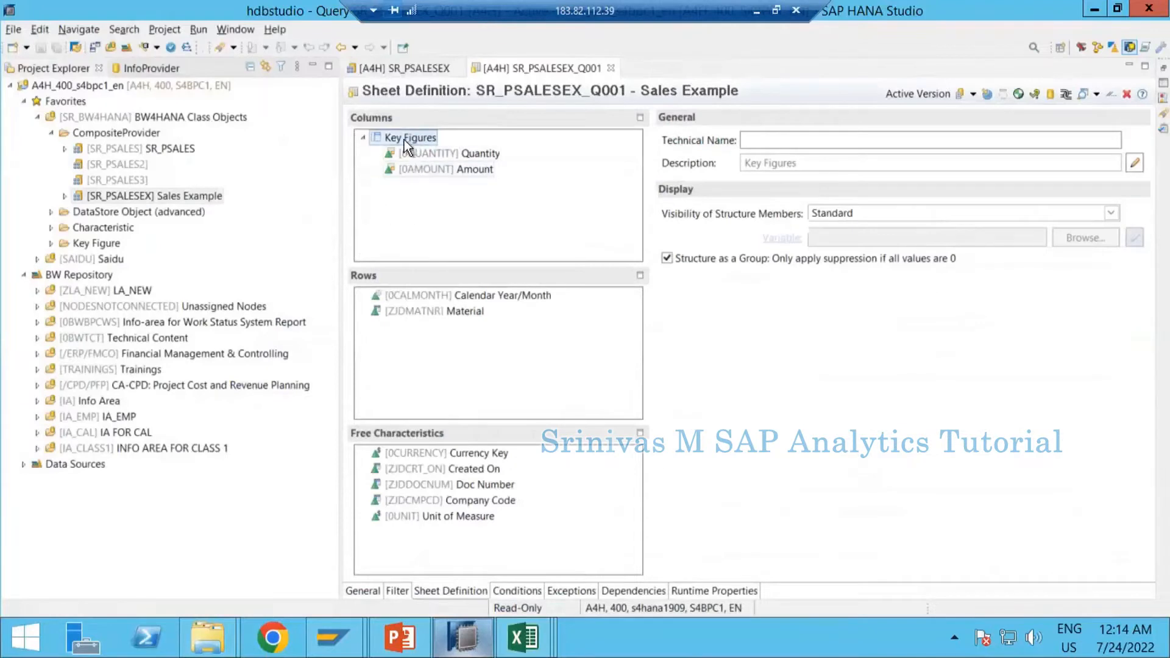
{"action": "right_click", "coordinate": [407, 147]}
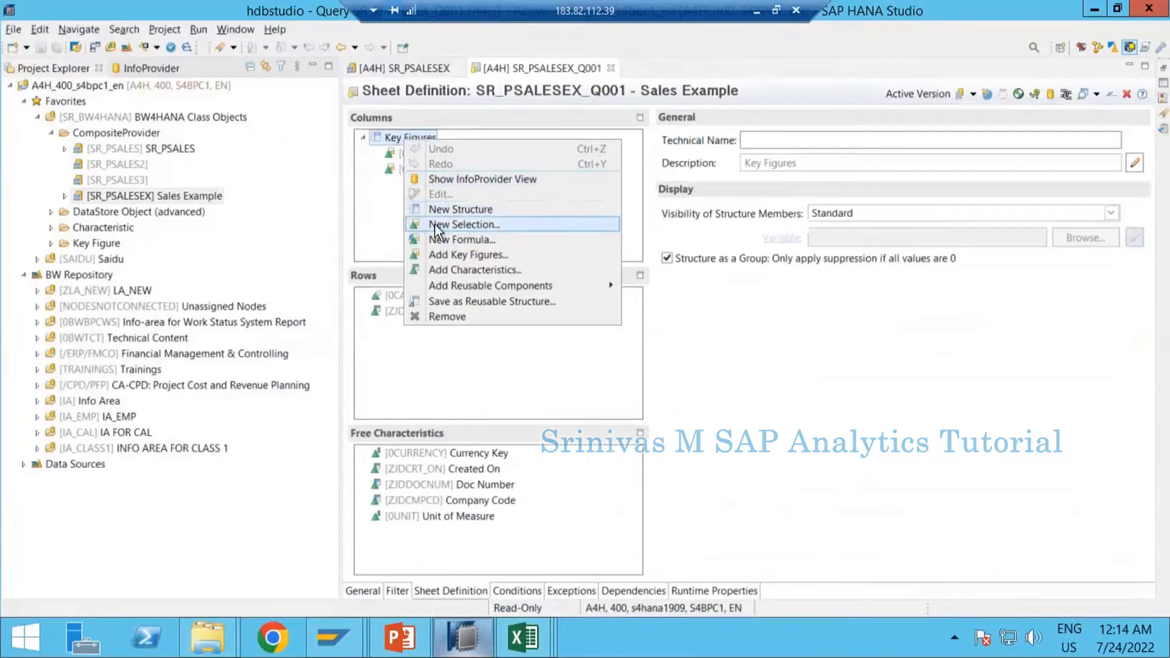
{"action": "left_click", "coordinate": [476, 231]}
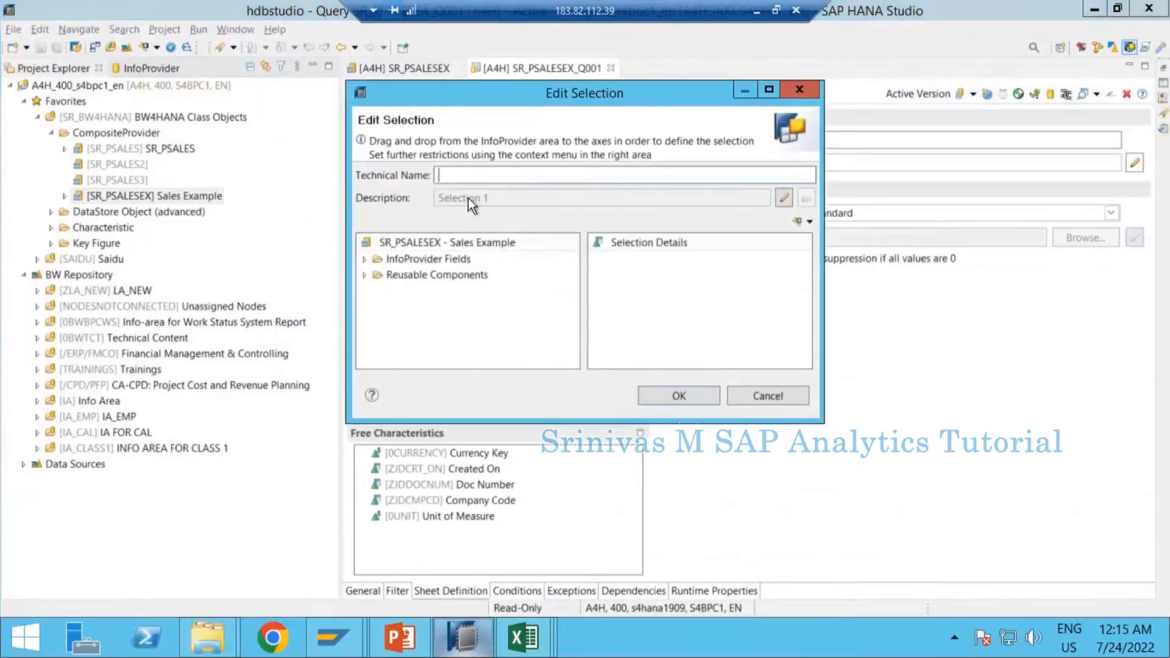
{"action": "left_click", "coordinate": [783, 199]}
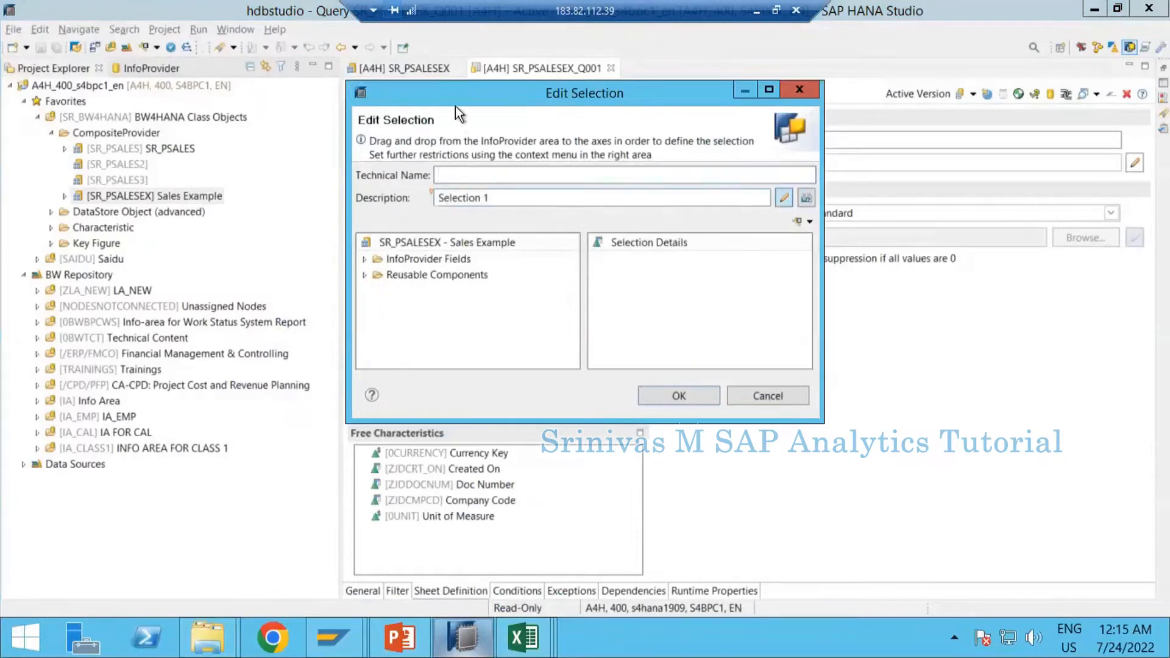
{"action": "left_click_drag", "start_coordinate": [457, 100], "coordinate": [595, 194]}
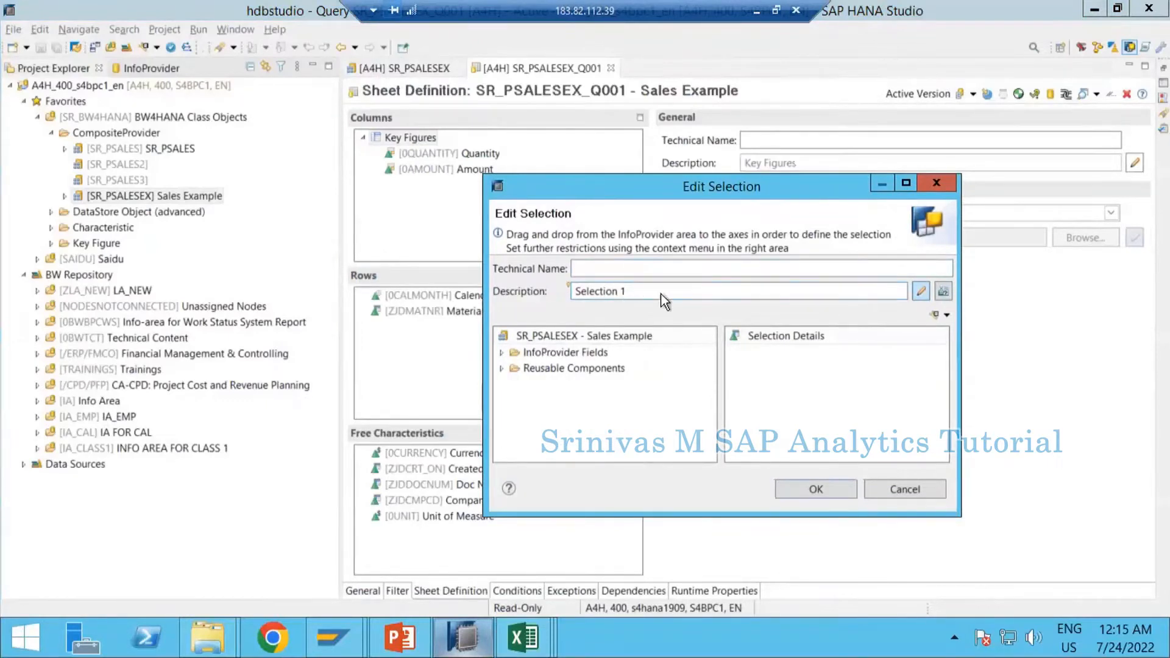
{"action": "left_click_drag", "start_coordinate": [626, 292], "coordinate": [522, 281]}
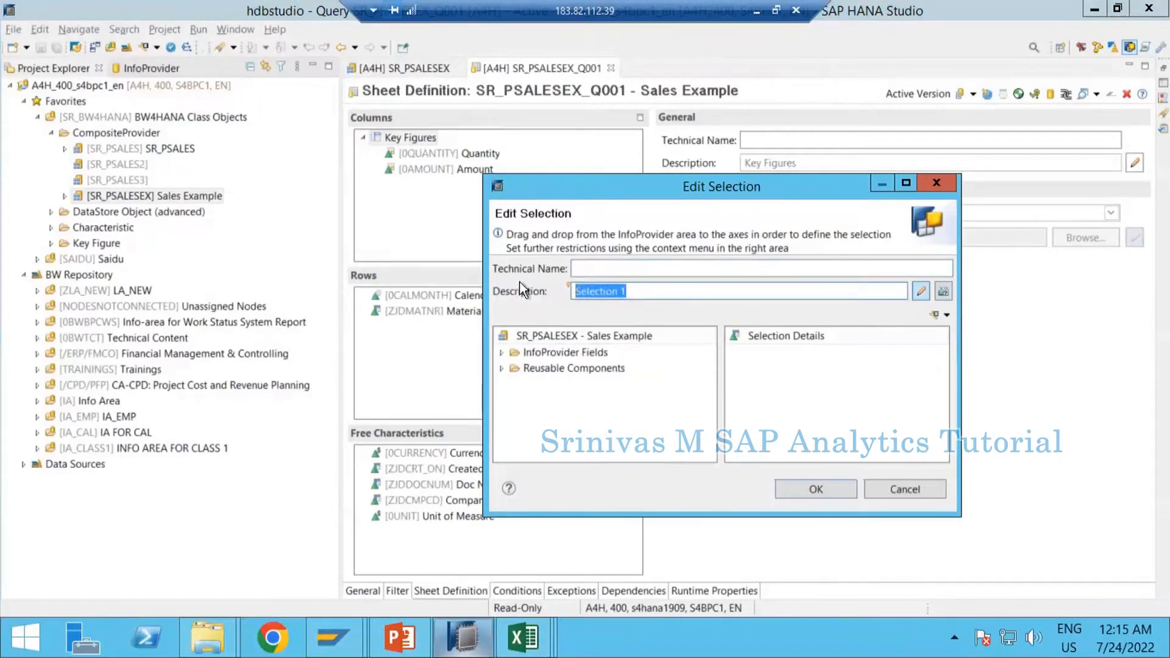
{"action": "type", "text": "Amount for I001"}
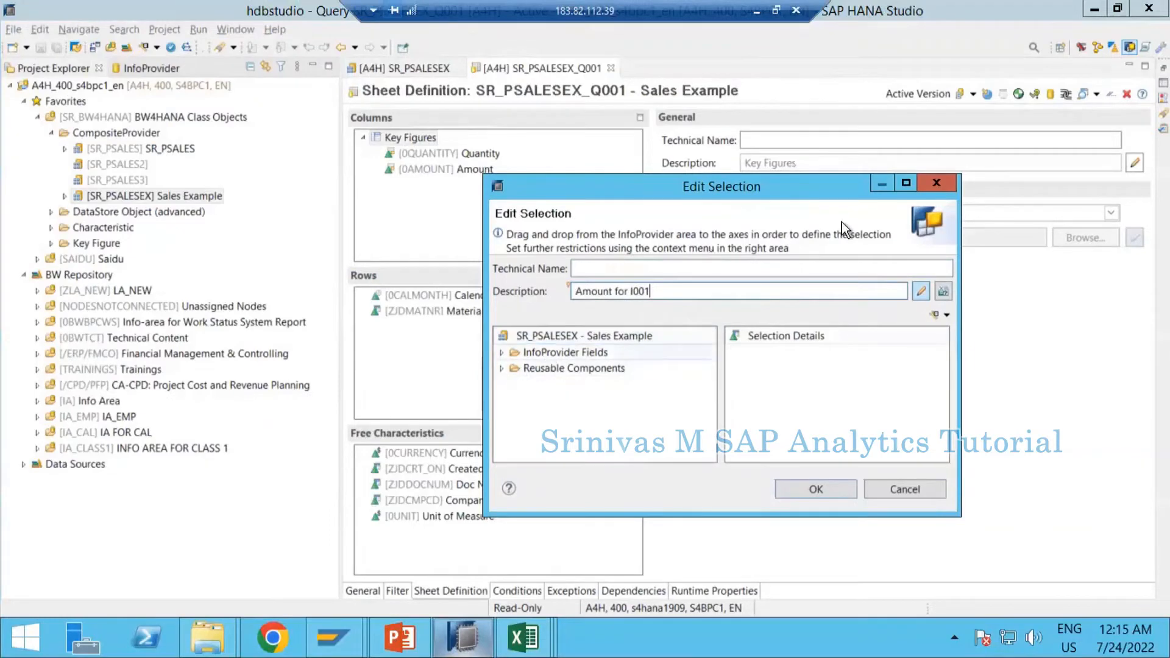
Add the Amount key figure from GROUP1 of the InfoProvider fields to the selection details
{"action": "left_click", "coordinate": [906, 183]}
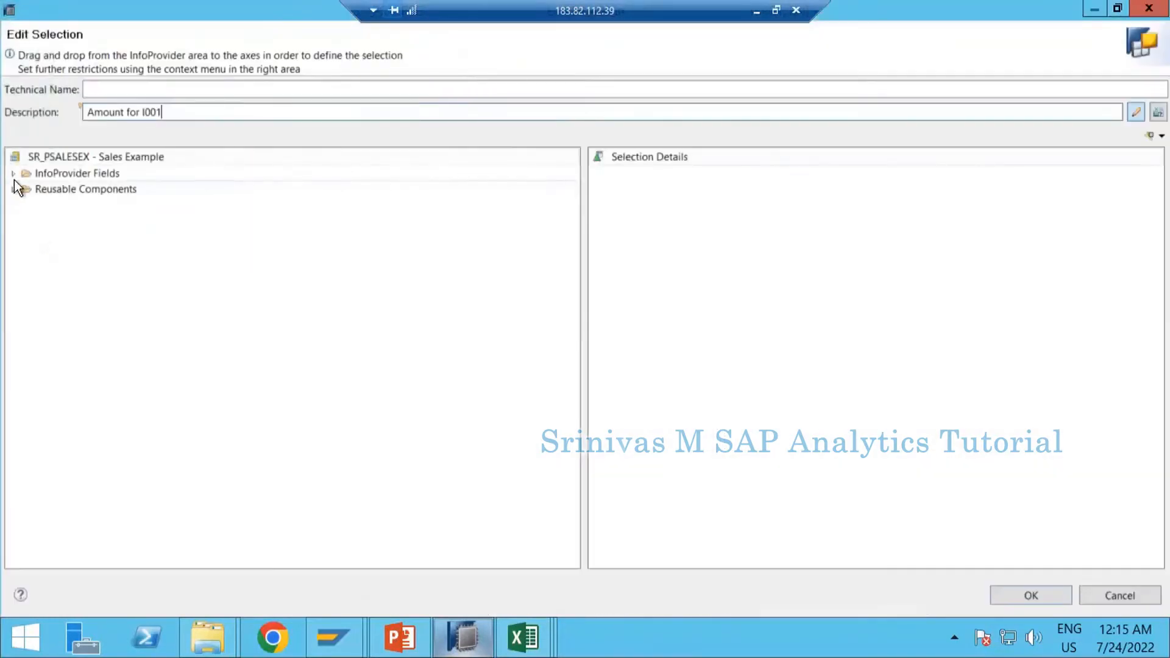
{"action": "left_click", "coordinate": [13, 174]}
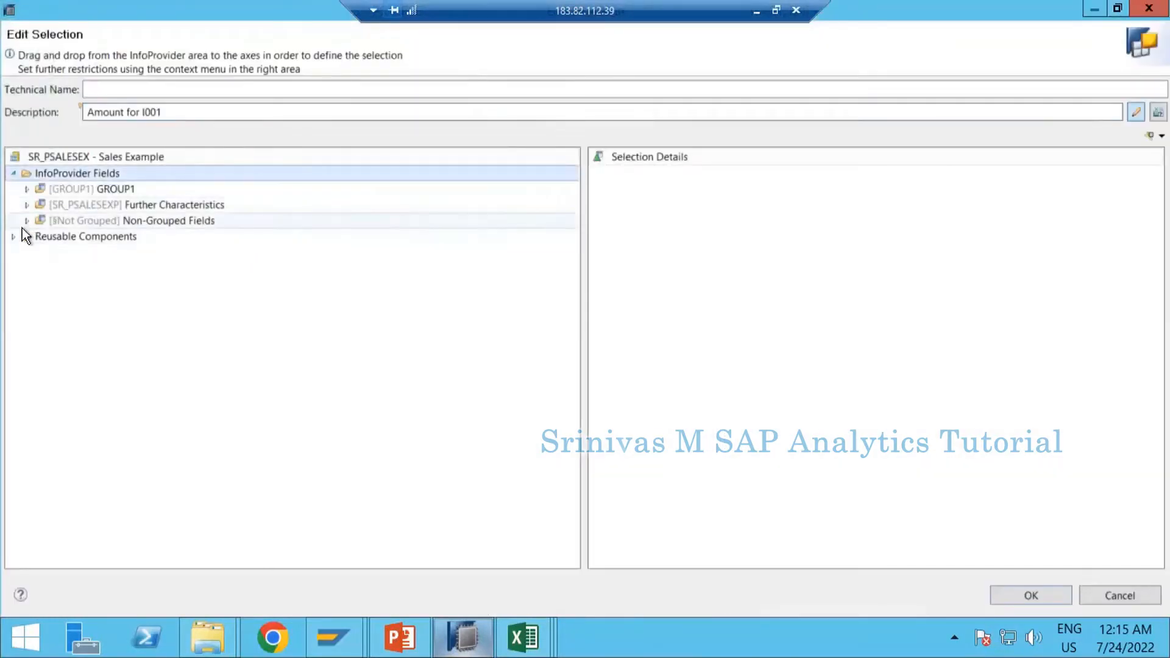
{"action": "left_click", "coordinate": [27, 190]}
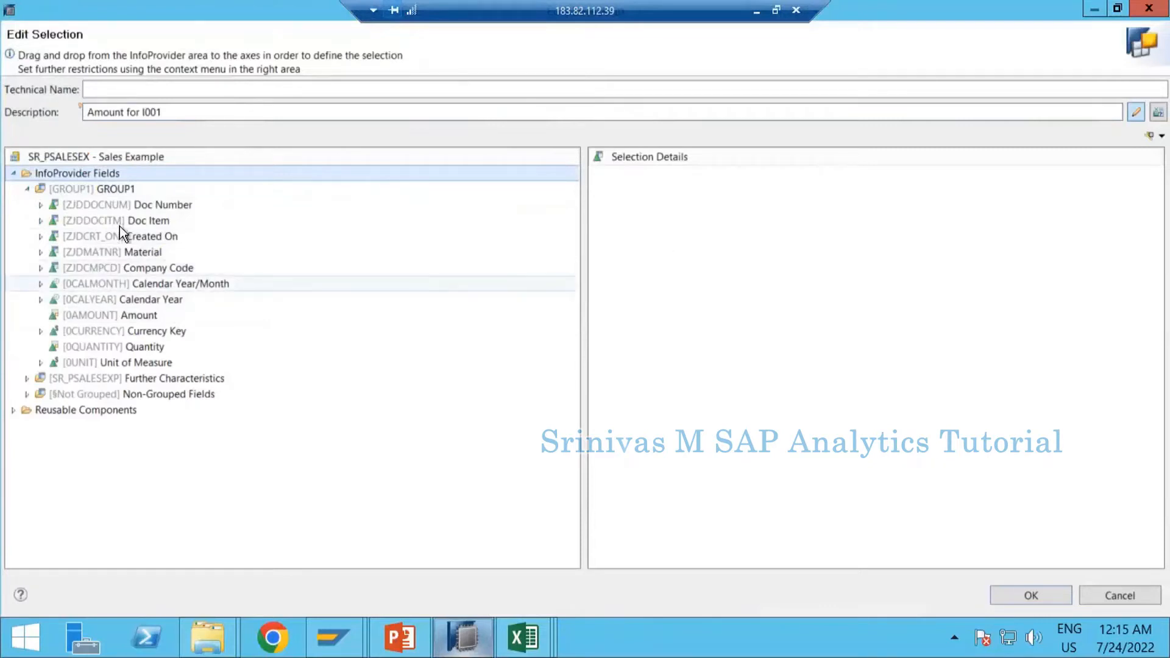
{"action": "left_click_drag", "start_coordinate": [102, 318], "coordinate": [678, 280]}
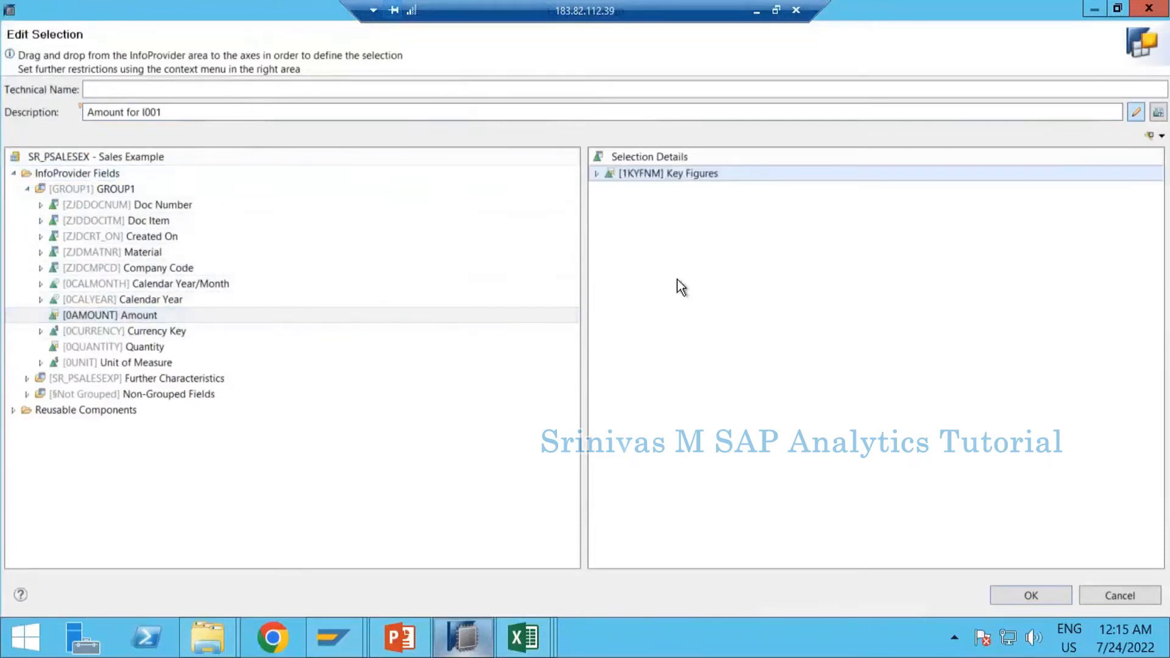
{"action": "left_click", "coordinate": [598, 173]}
{"action": "left_click", "coordinate": [673, 189]}
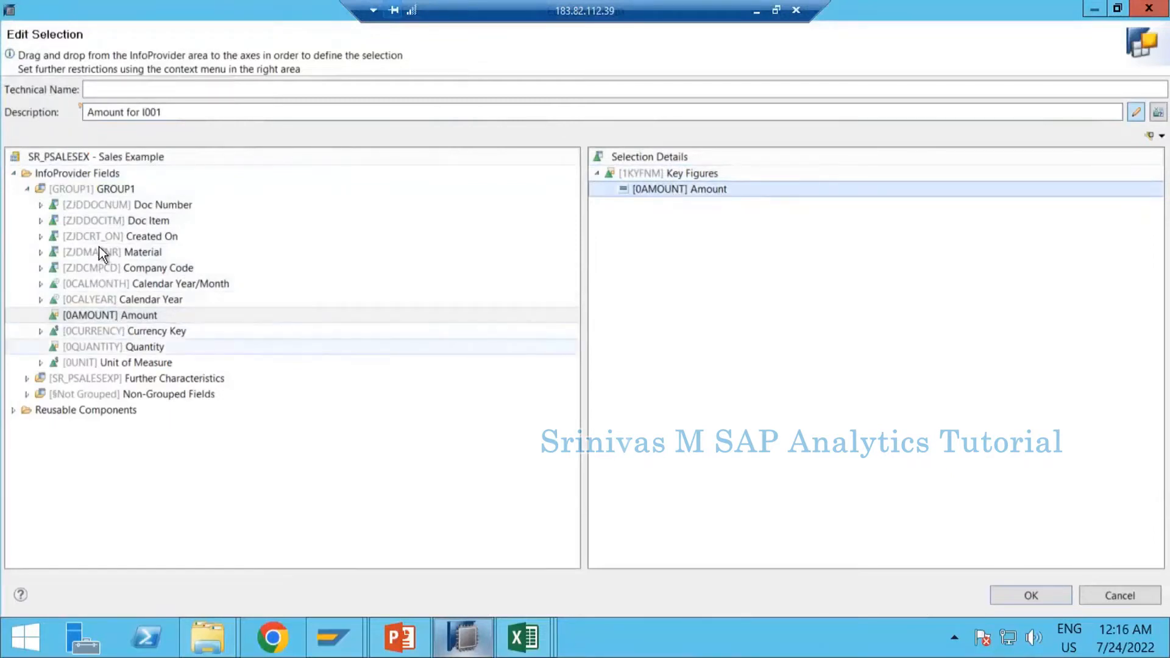
Add the Company Code characteristic to the selection details and restrict it to the value I001
{"action": "left_click_drag", "start_coordinate": [86, 269], "coordinate": [648, 272]}
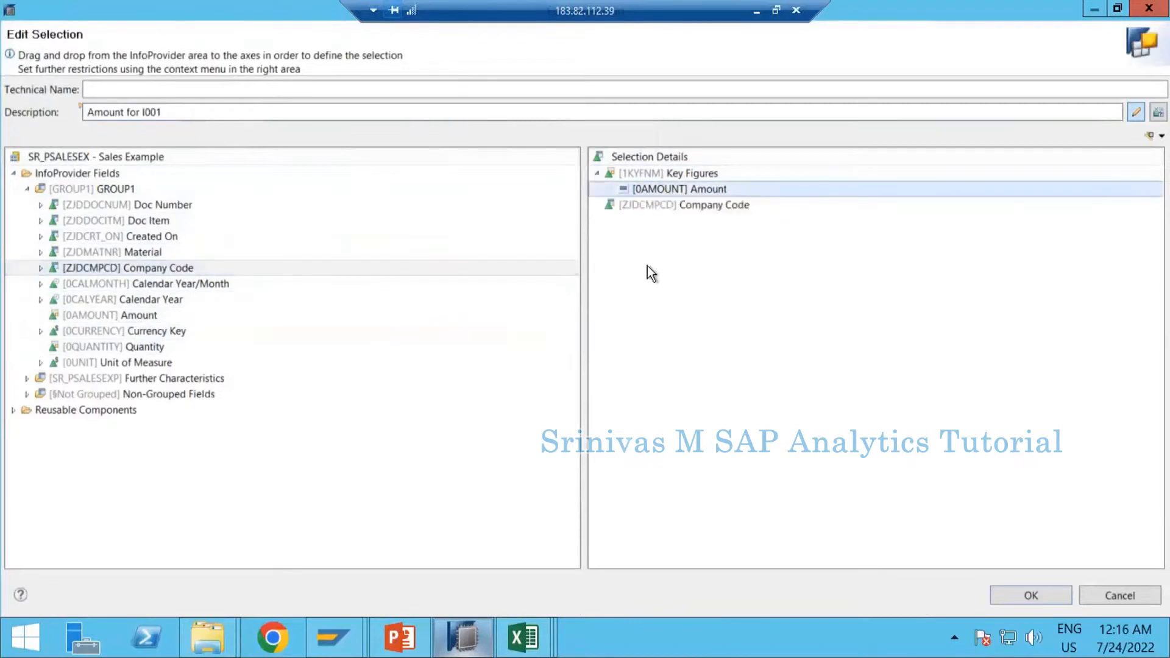
{"action": "left_click", "coordinate": [654, 207]}
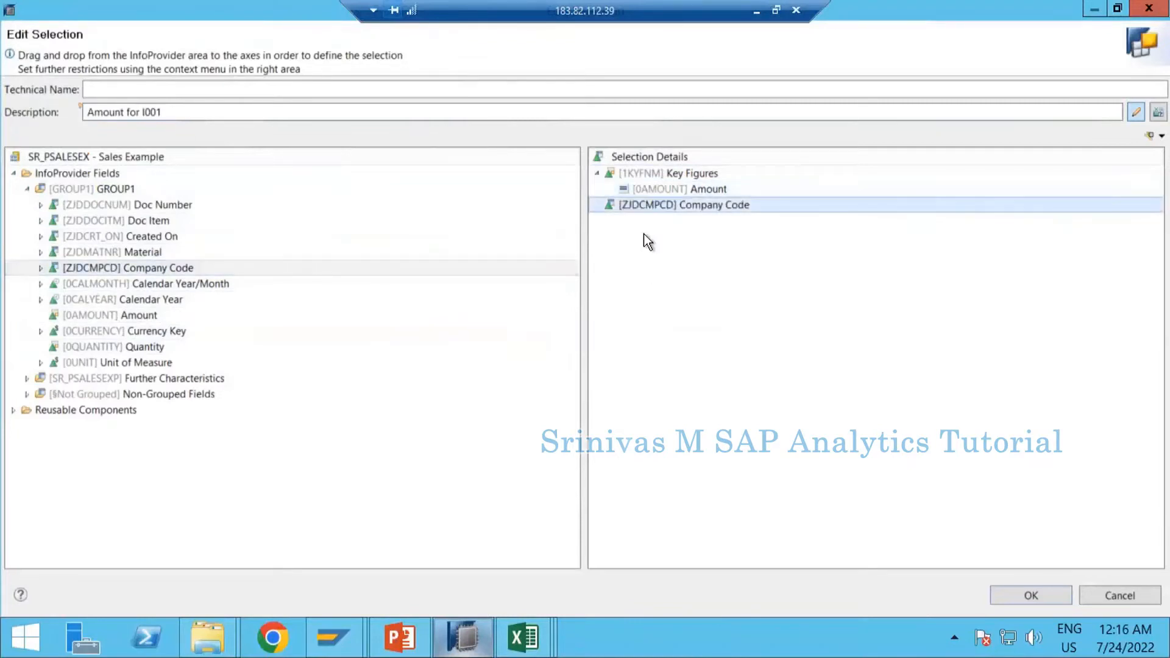
{"action": "right_click", "coordinate": [667, 206]}
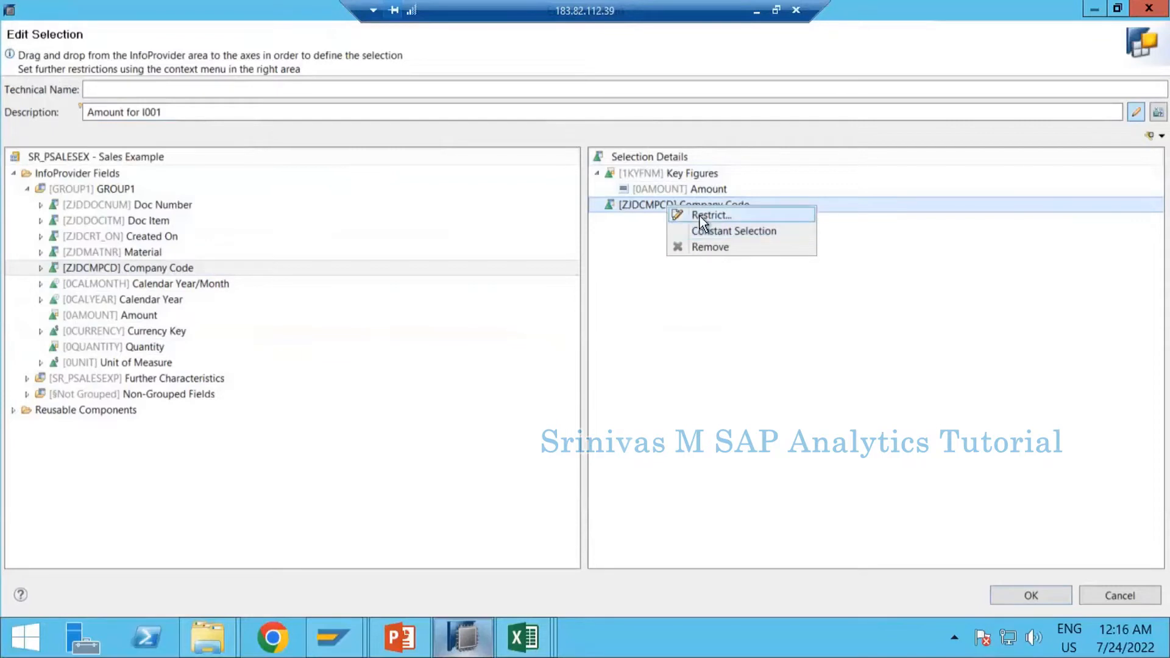
{"action": "left_click", "coordinate": [707, 215]}
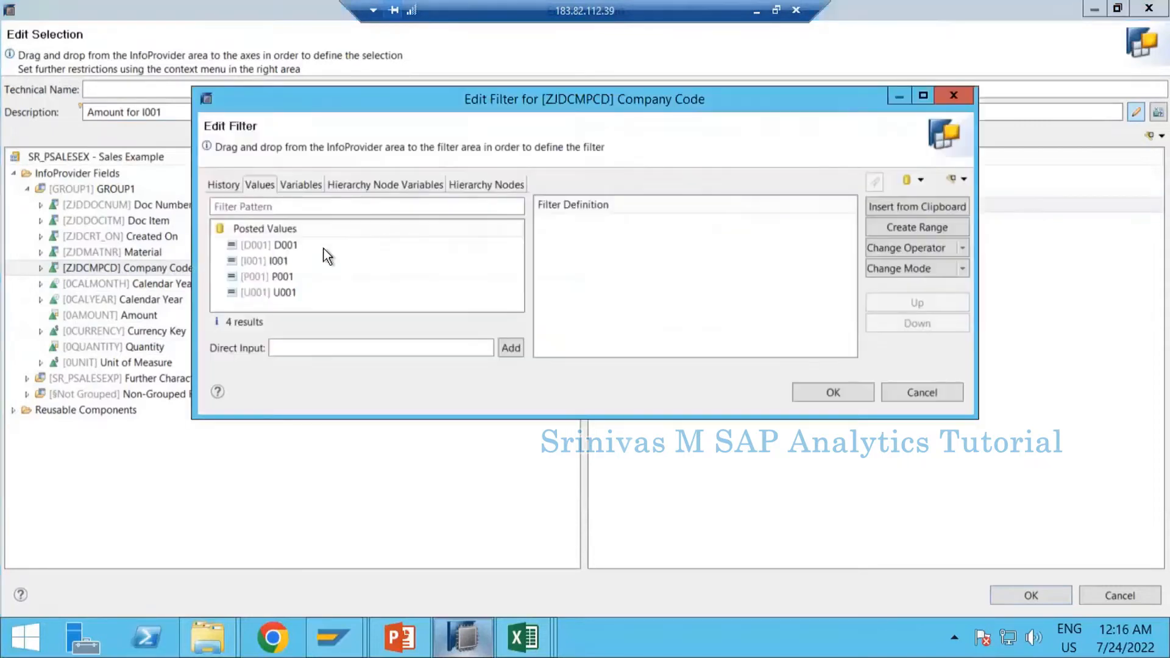
{"action": "left_click_drag", "start_coordinate": [269, 261], "coordinate": [584, 255]}
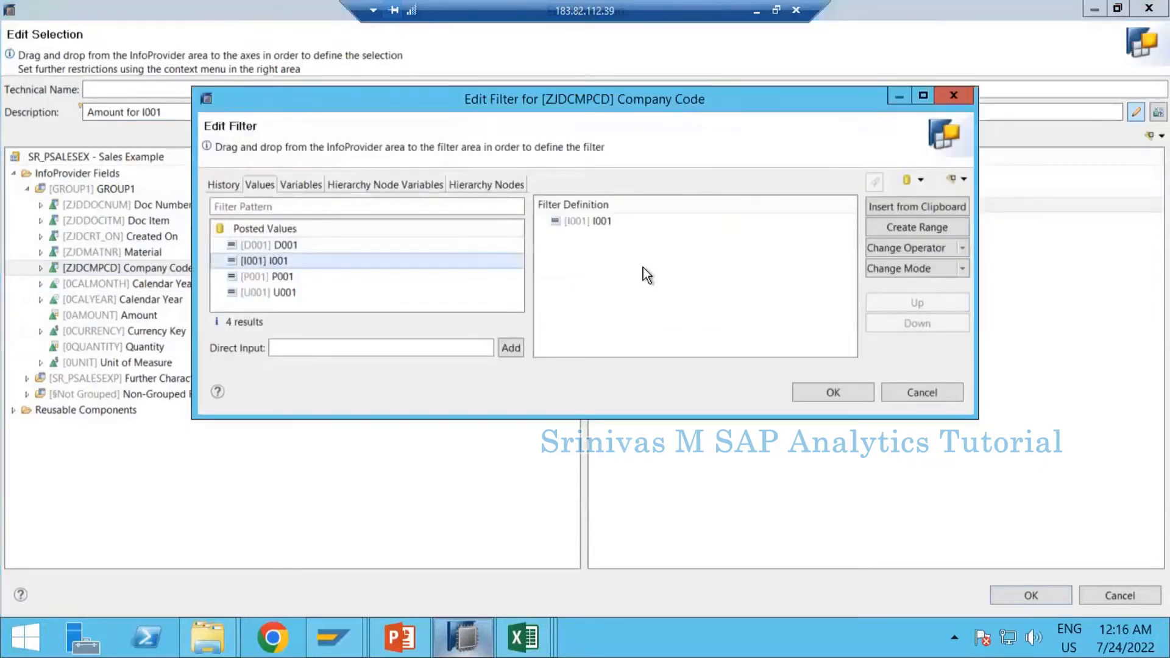
{"action": "left_click", "coordinate": [813, 395]}
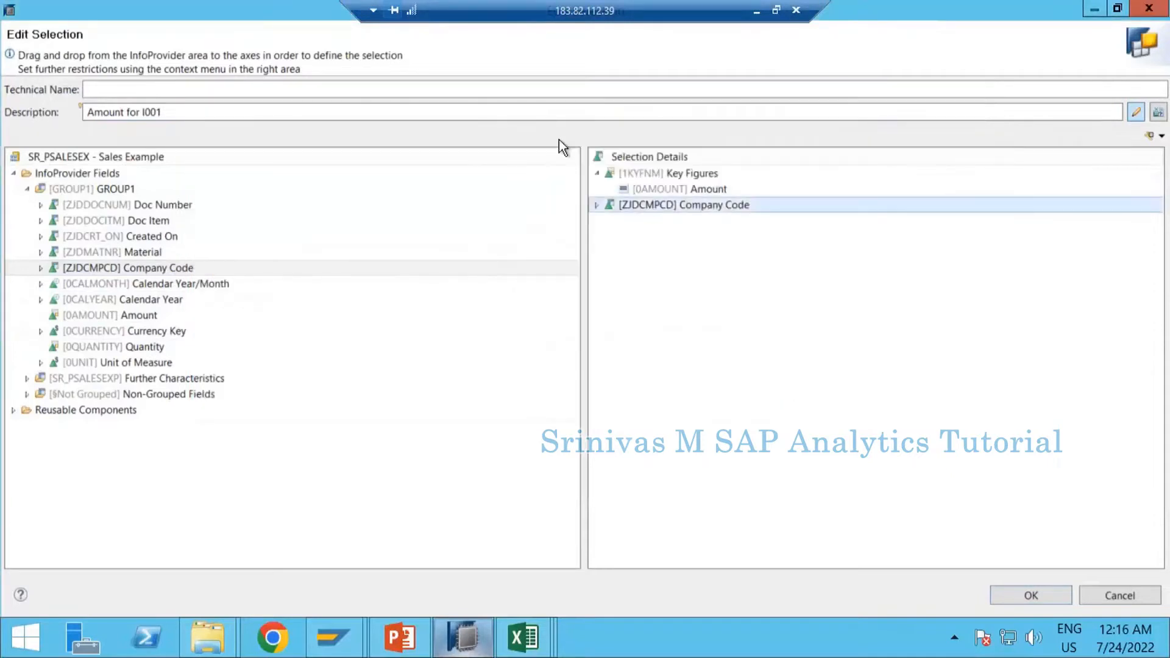
{"action": "left_click", "coordinate": [596, 205]}
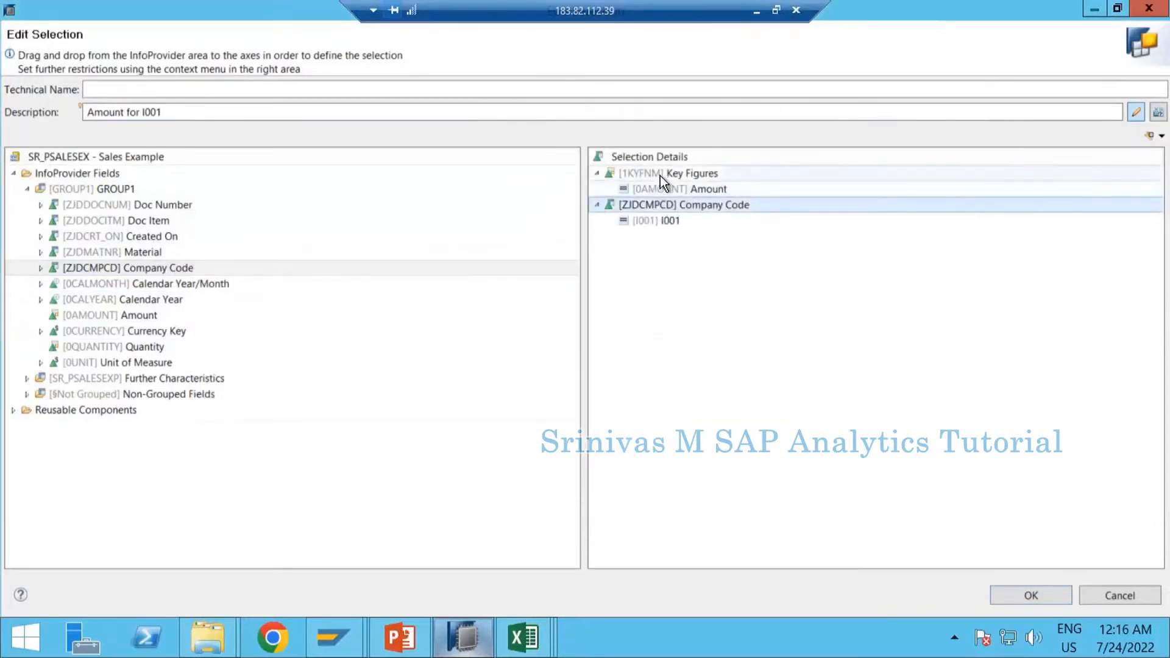
Review the Amount key figure and the Company Code restriction in the selection details
{"action": "left_click", "coordinate": [661, 175]}
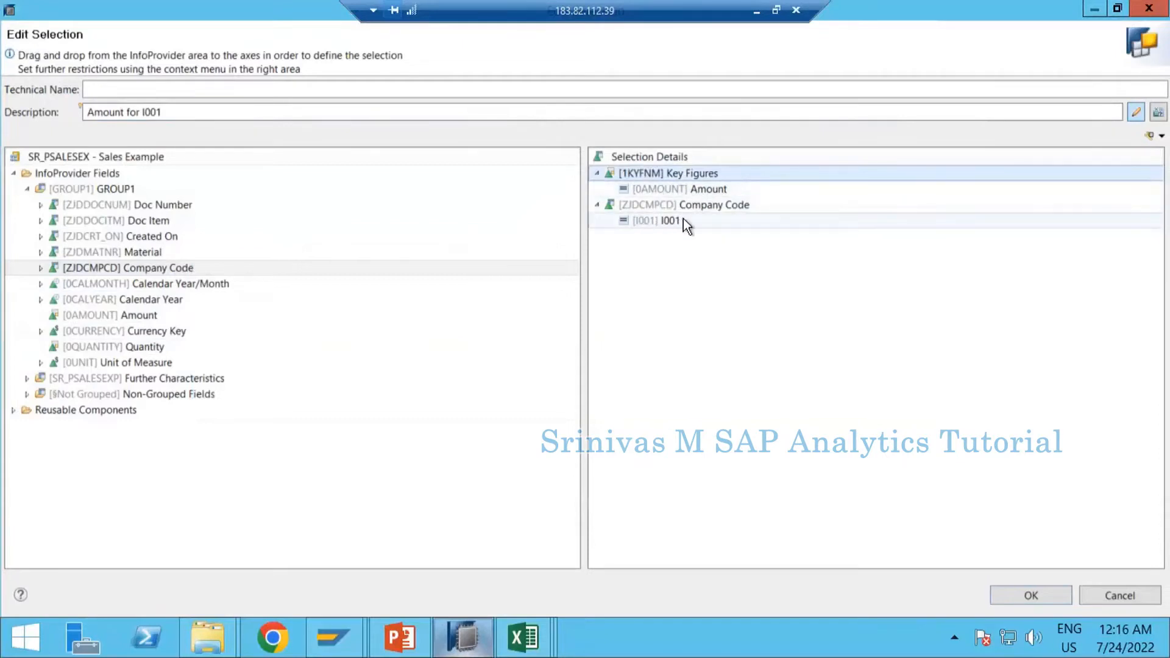
{"action": "left_click", "coordinate": [662, 188]}
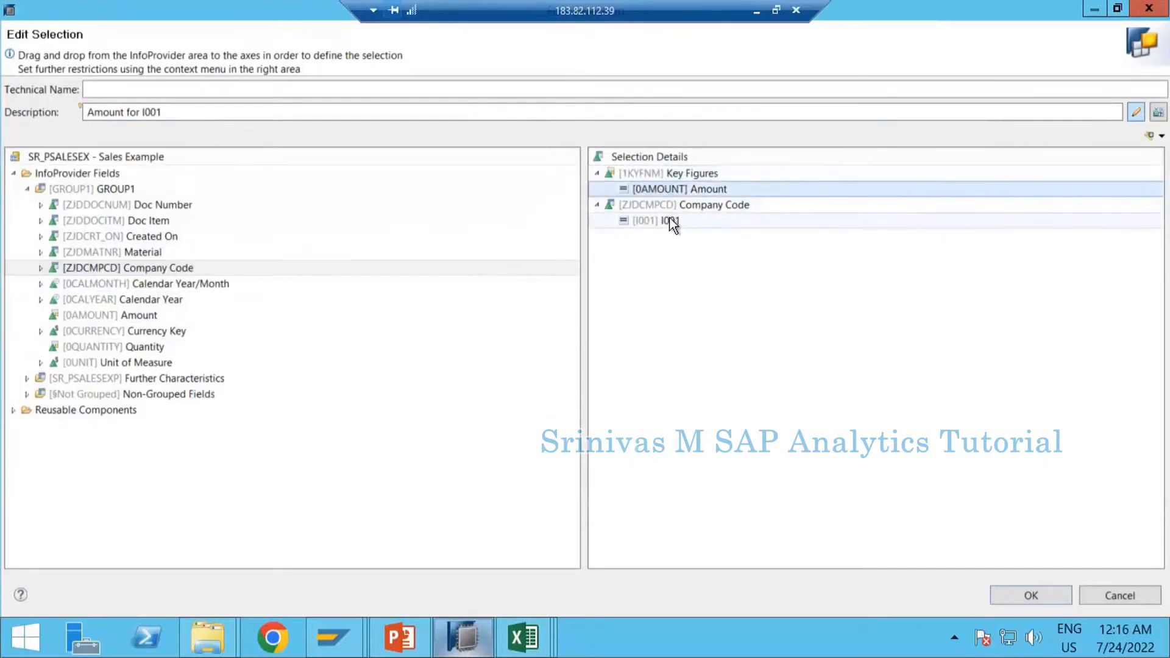
{"action": "left_click", "coordinate": [650, 206]}
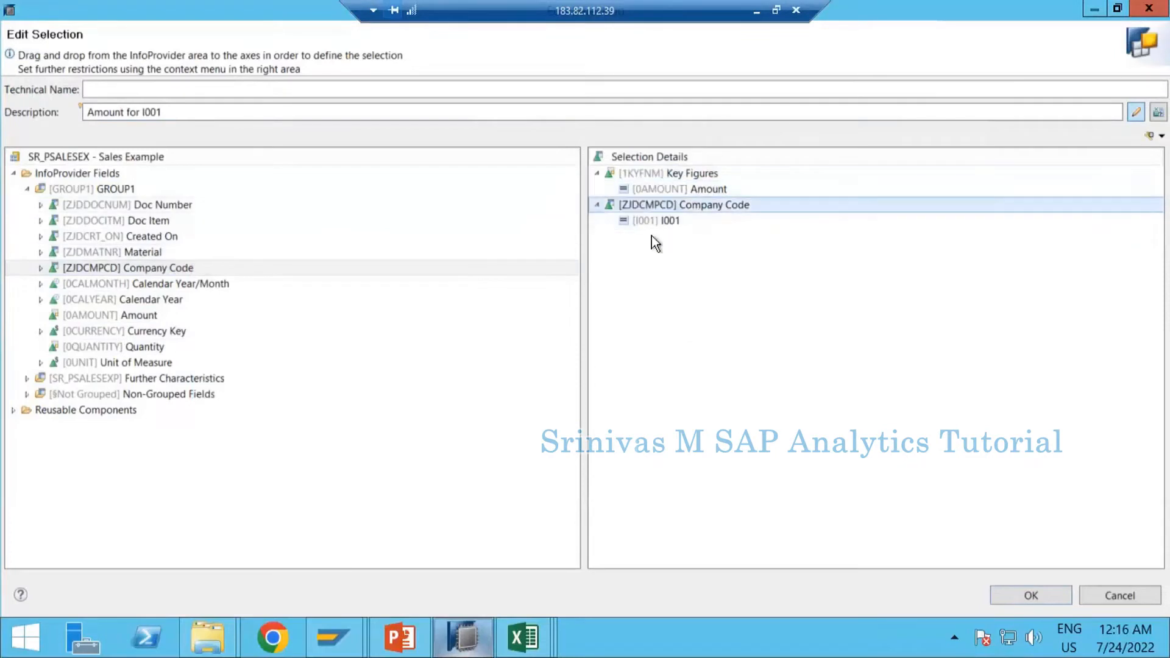
{"action": "left_click", "coordinate": [647, 190]}
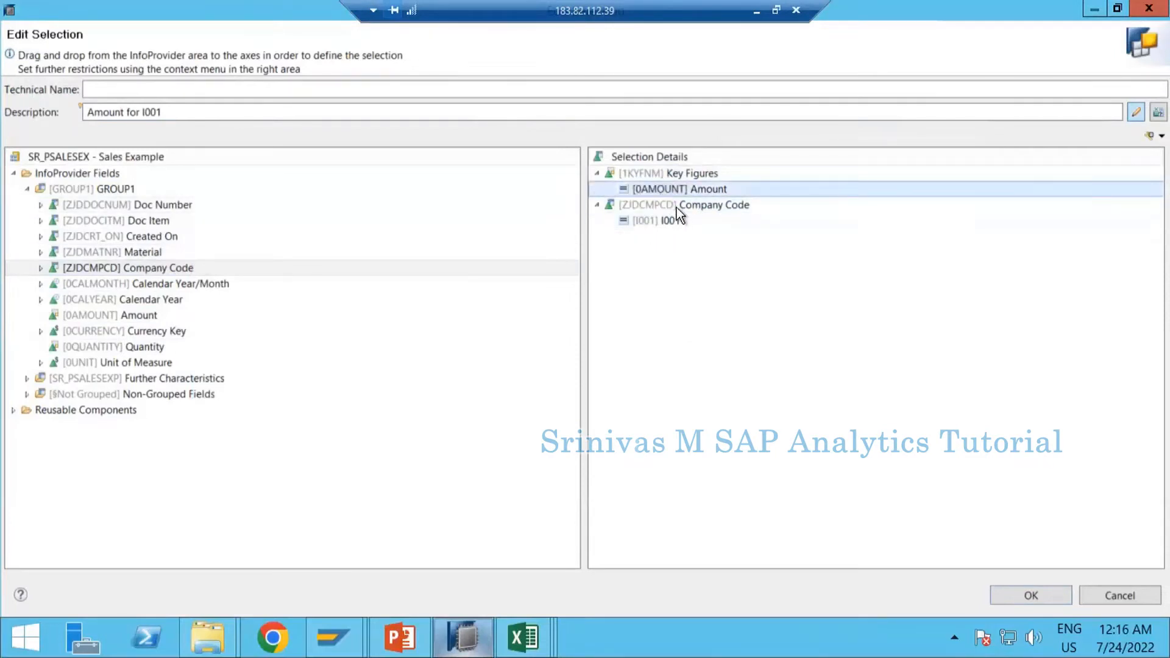
{"action": "left_click", "coordinate": [676, 207]}
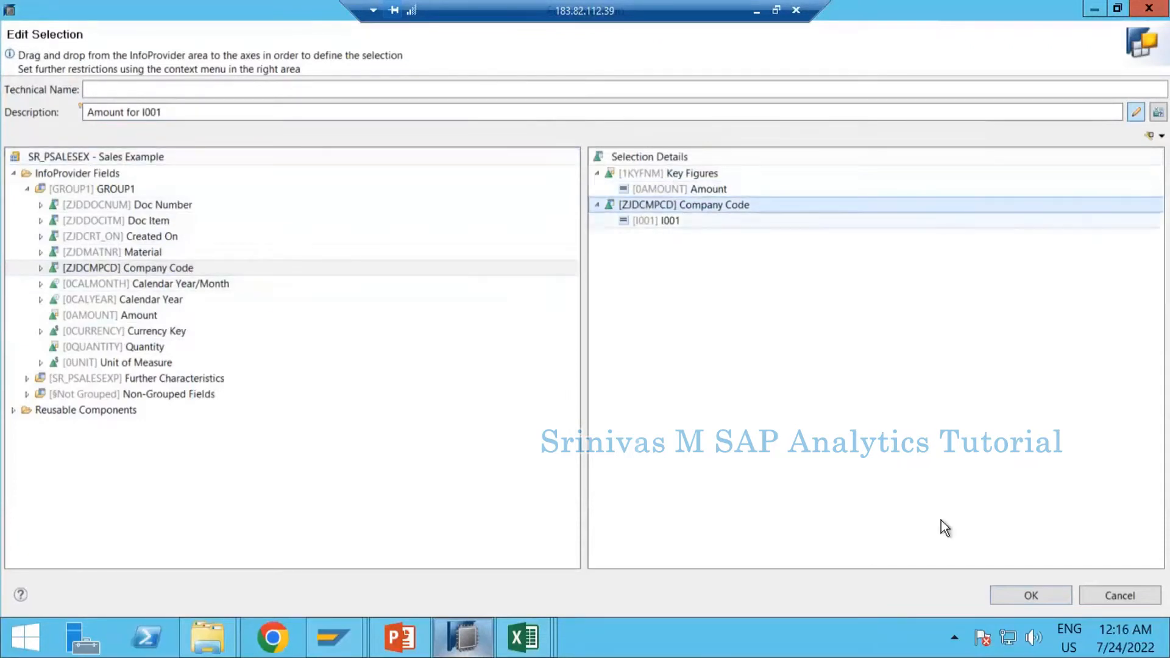
Place the finished Amount for I001 selection below Amount in the columns and save the query
{"action": "left_click", "coordinate": [1006, 595]}
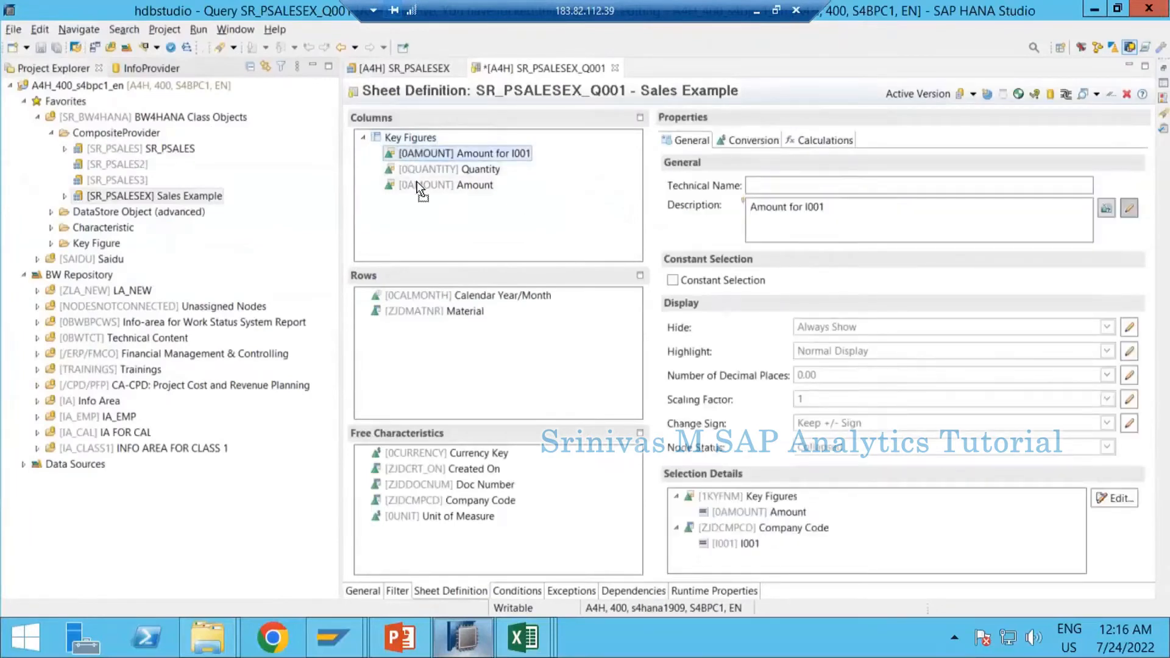
{"action": "left_click_drag", "start_coordinate": [400, 152], "coordinate": [423, 202]}
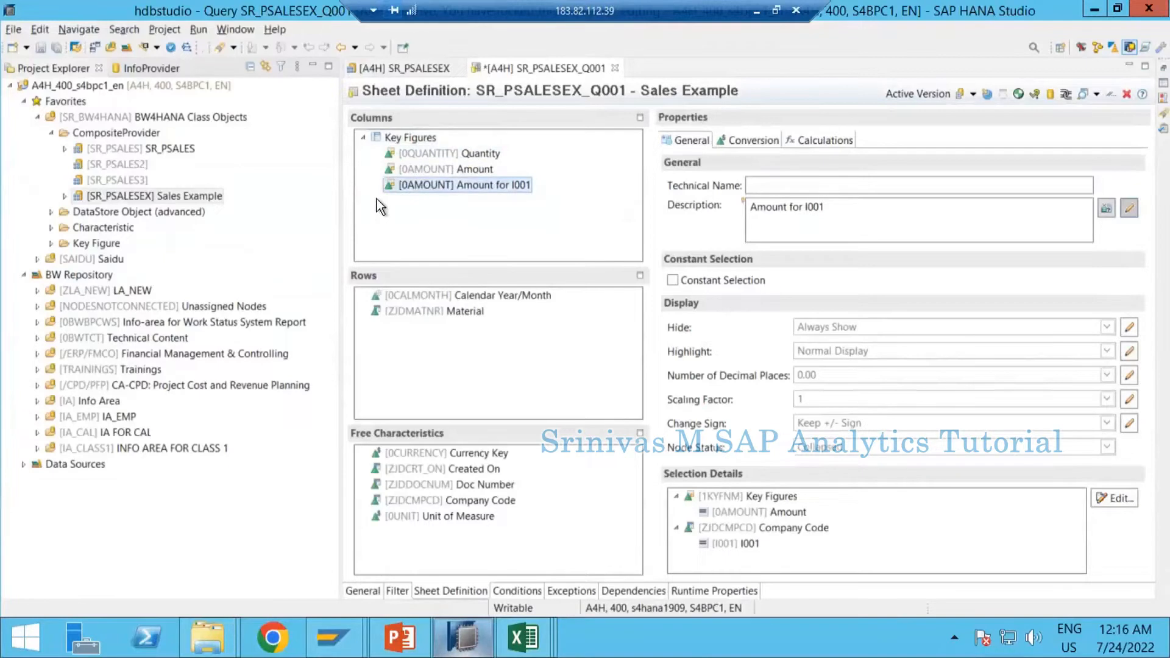
{"action": "left_click", "coordinate": [40, 47]}
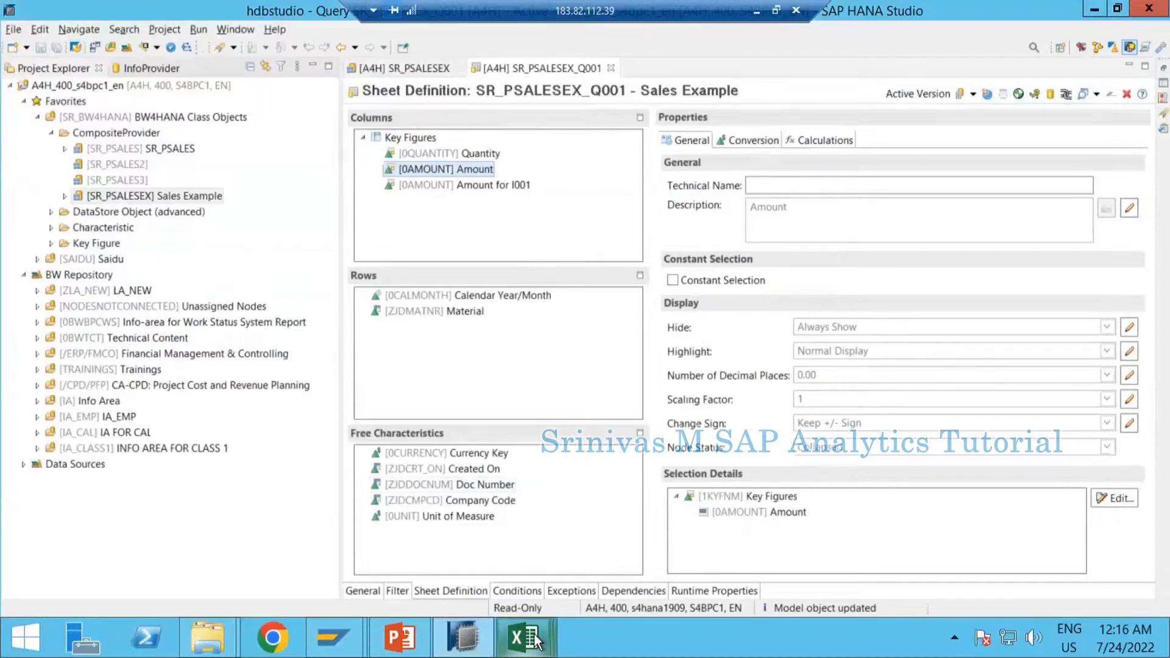
Switch to Excel and insert the Sales Example data source on a new sheet, leaving the Calendar Year/Month prompt empty
{"action": "mouse_move", "coordinate": [535, 639]}
{"action": "left_click", "coordinate": [737, 566]}
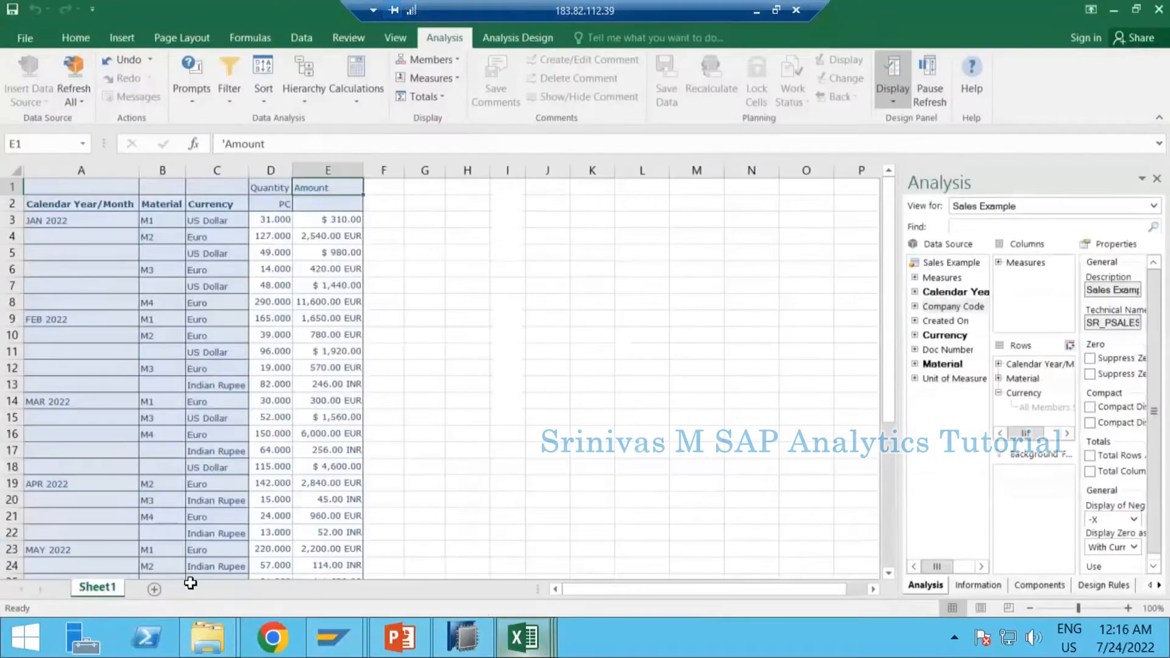
{"action": "left_click", "coordinate": [155, 590]}
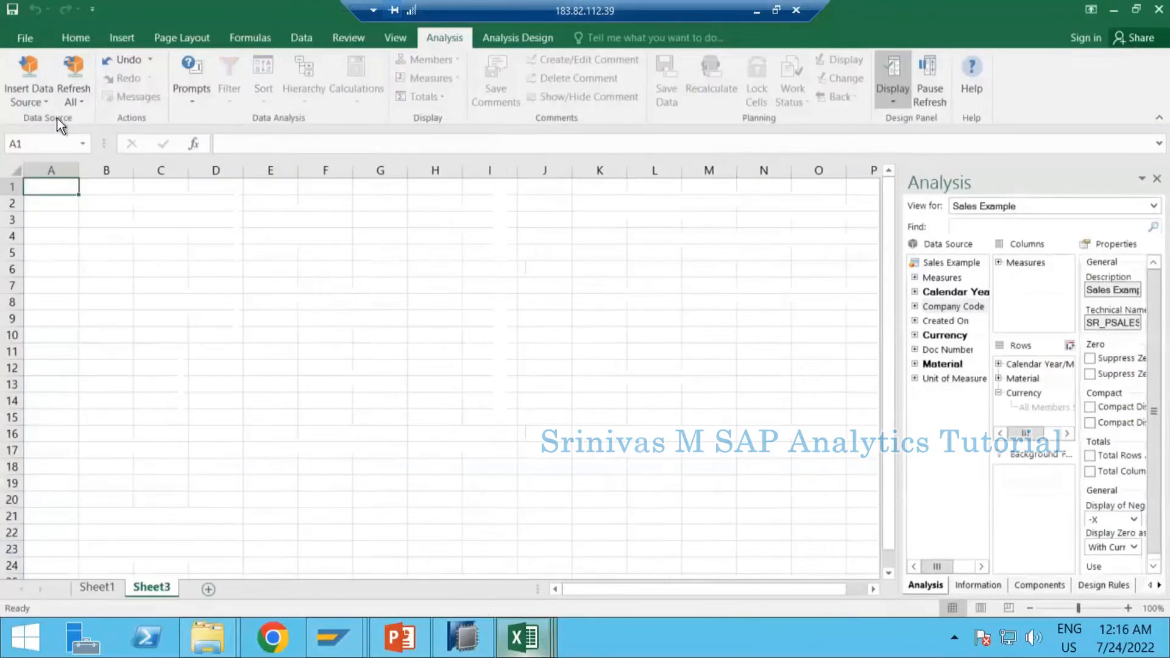
{"action": "left_click", "coordinate": [27, 101]}
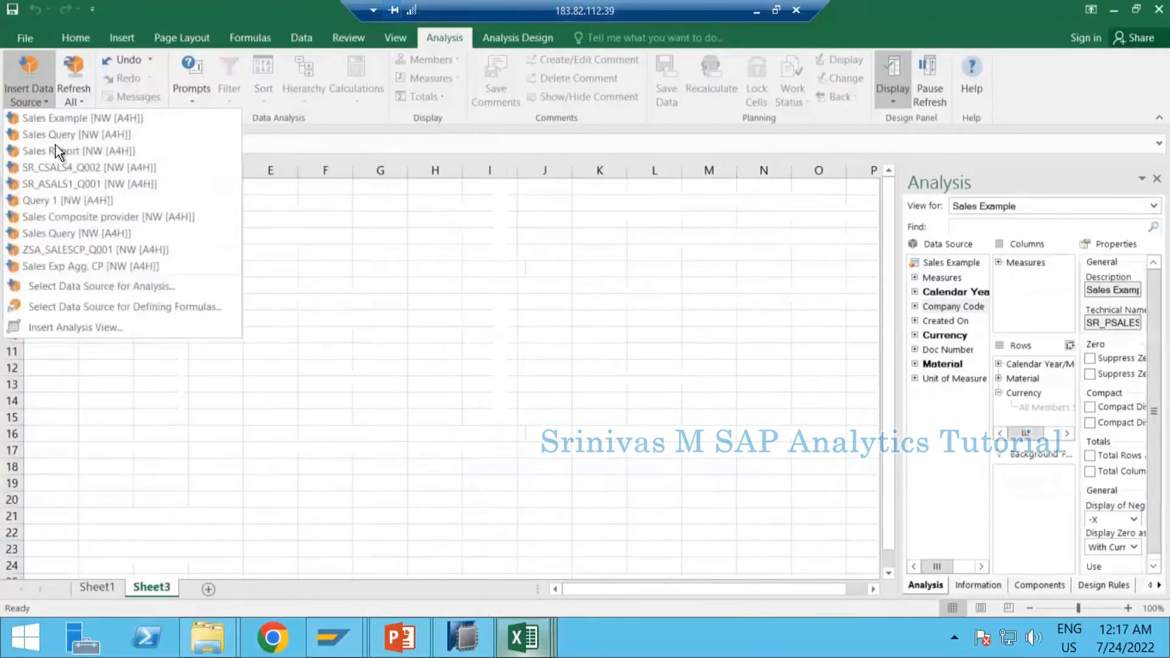
{"action": "left_click", "coordinate": [72, 118]}
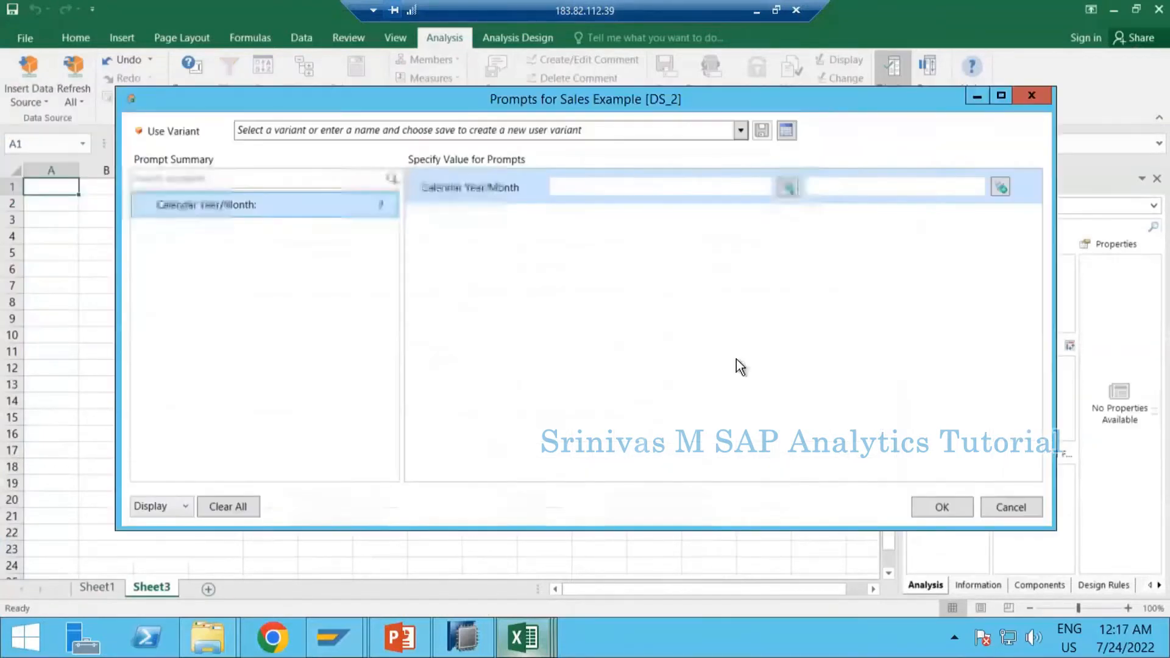
{"action": "left_click", "coordinate": [945, 504]}
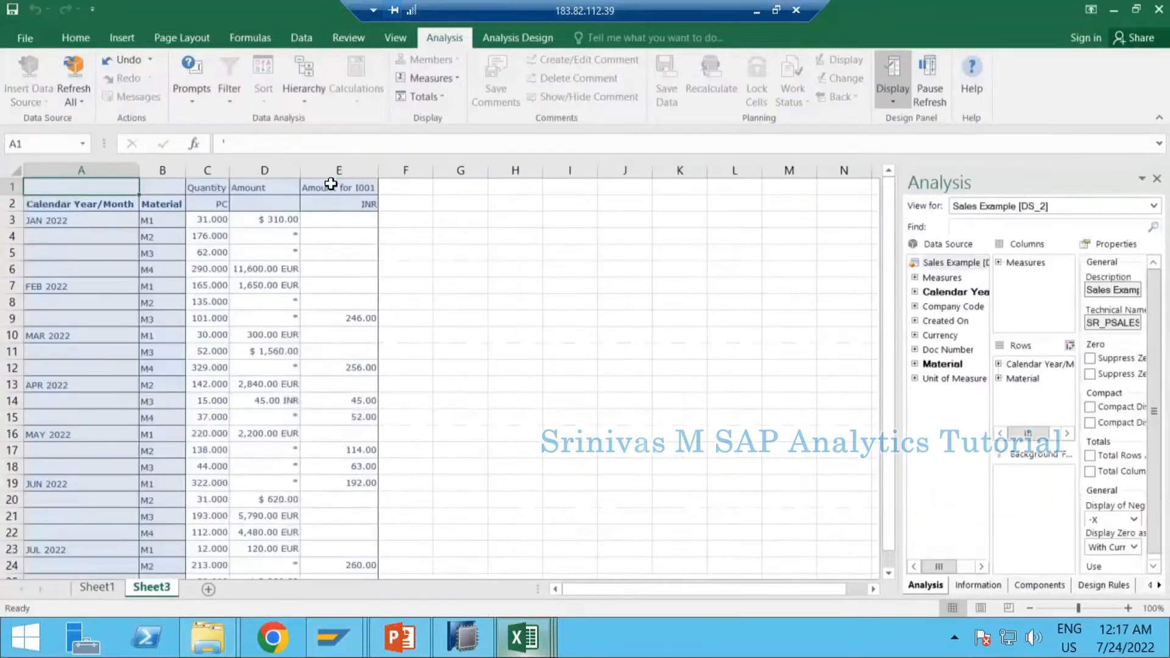
Check the Amount for I001 column and add Company Code to the crosstab rows after Material
{"action": "left_click", "coordinate": [335, 172]}
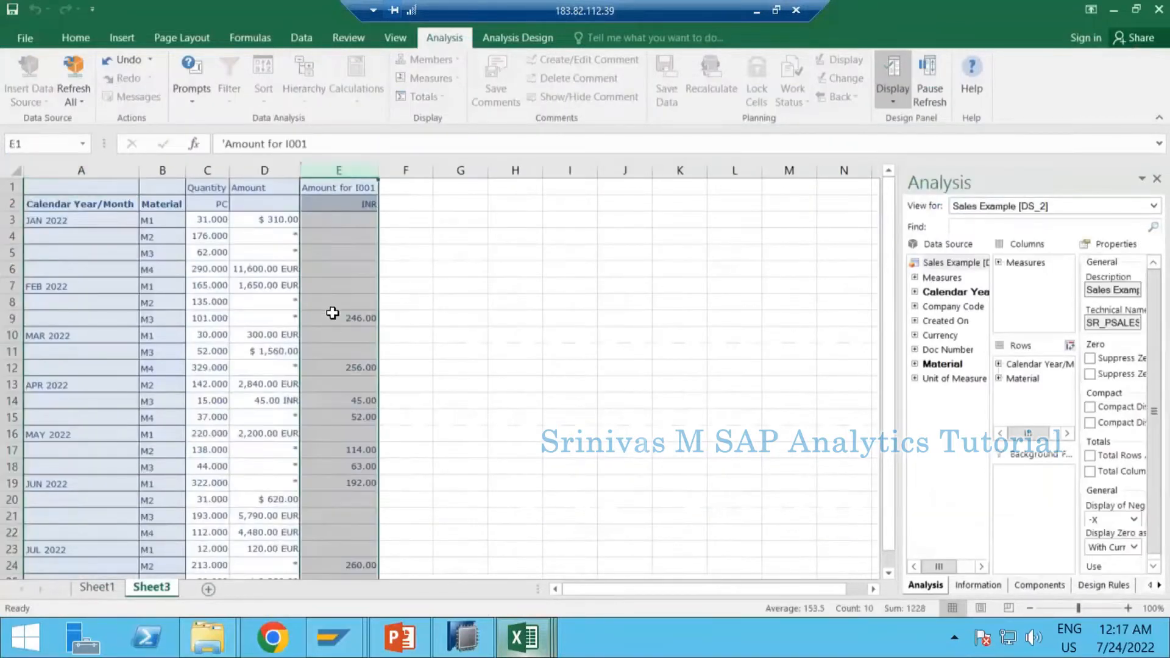
{"action": "left_click", "coordinate": [311, 321]}
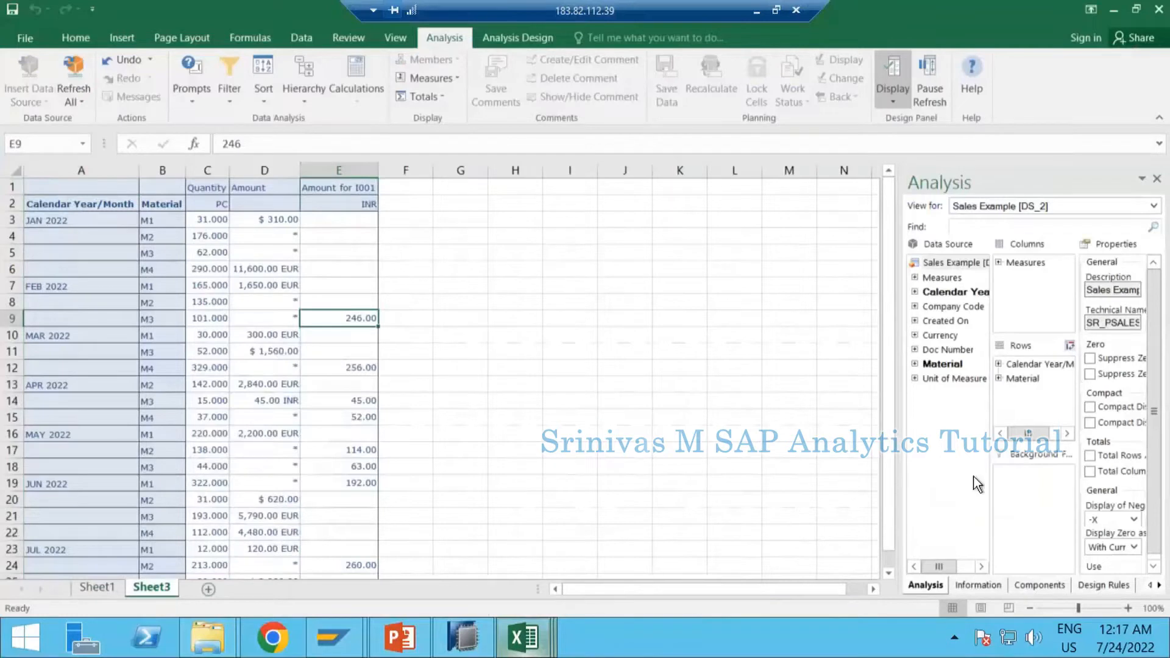
{"action": "left_click", "coordinate": [939, 306]}
{"action": "left_click_drag", "start_coordinate": [1018, 399], "coordinate": [1025, 405]}
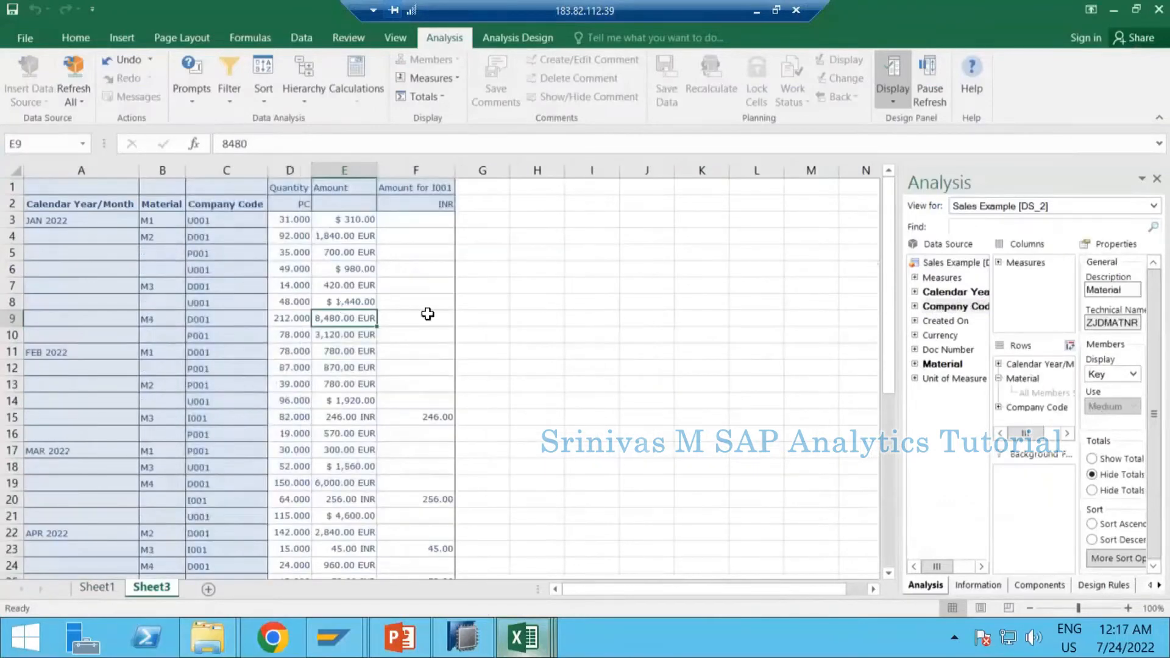
Examine the Amount for I001 column by comparing rows of company code I001 with rows of the other company codes
{"action": "left_click", "coordinate": [450, 419]}
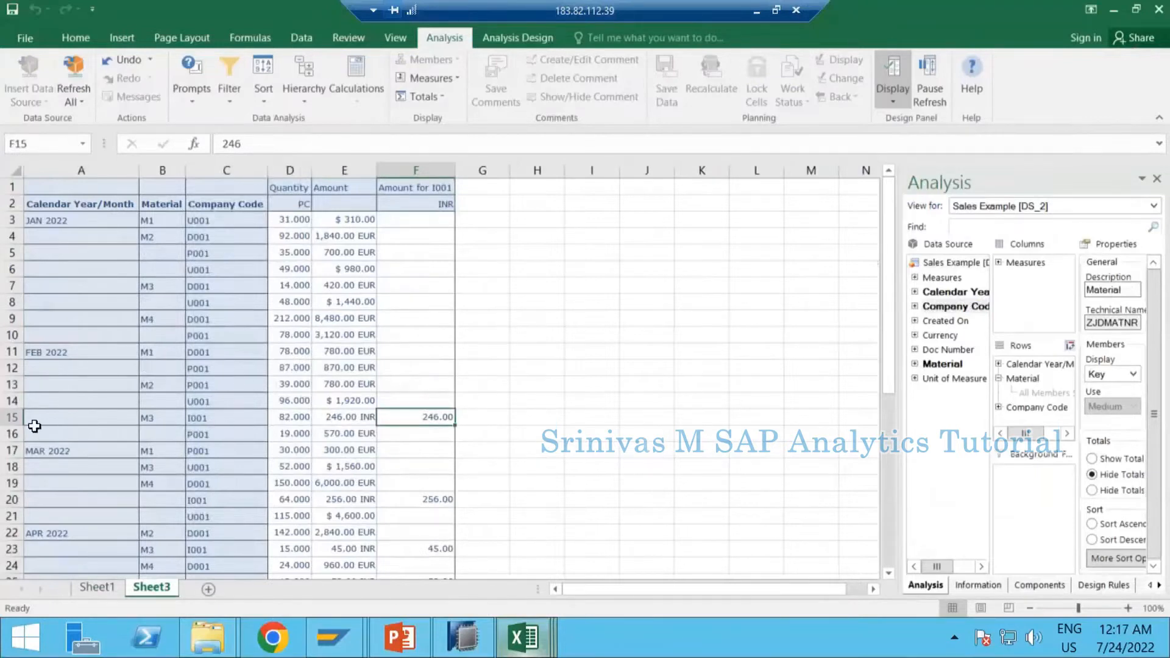
{"action": "left_click", "coordinate": [11, 418]}
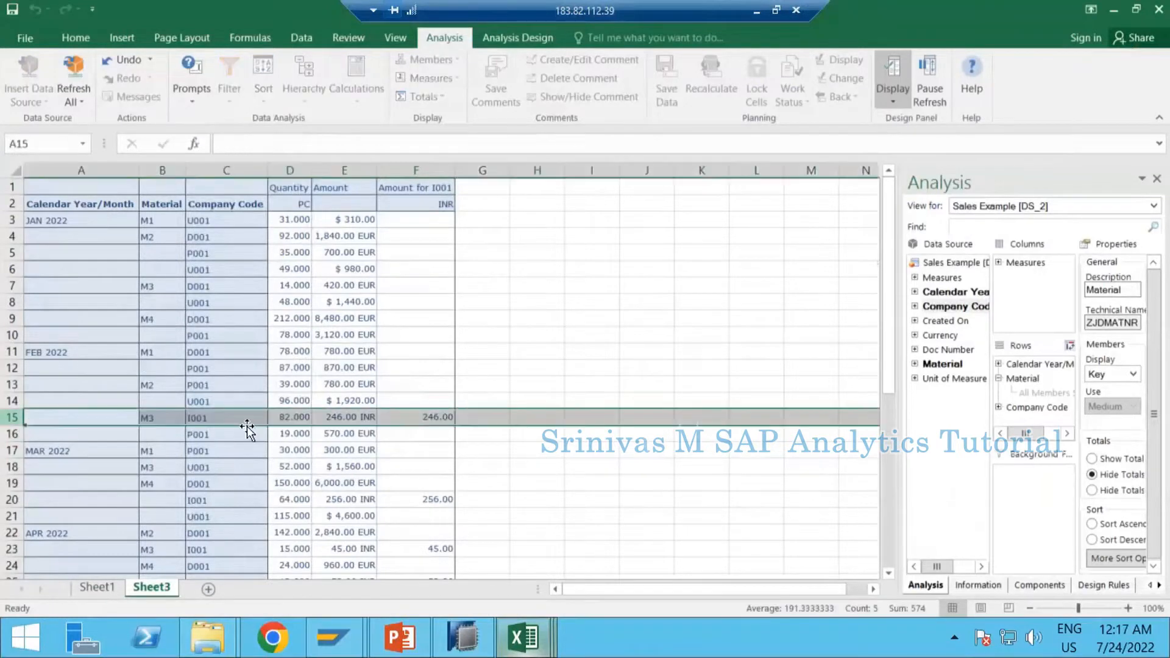
{"action": "scroll", "coordinate": [195, 485], "scroll_direction": "down", "scroll_amount": 2}
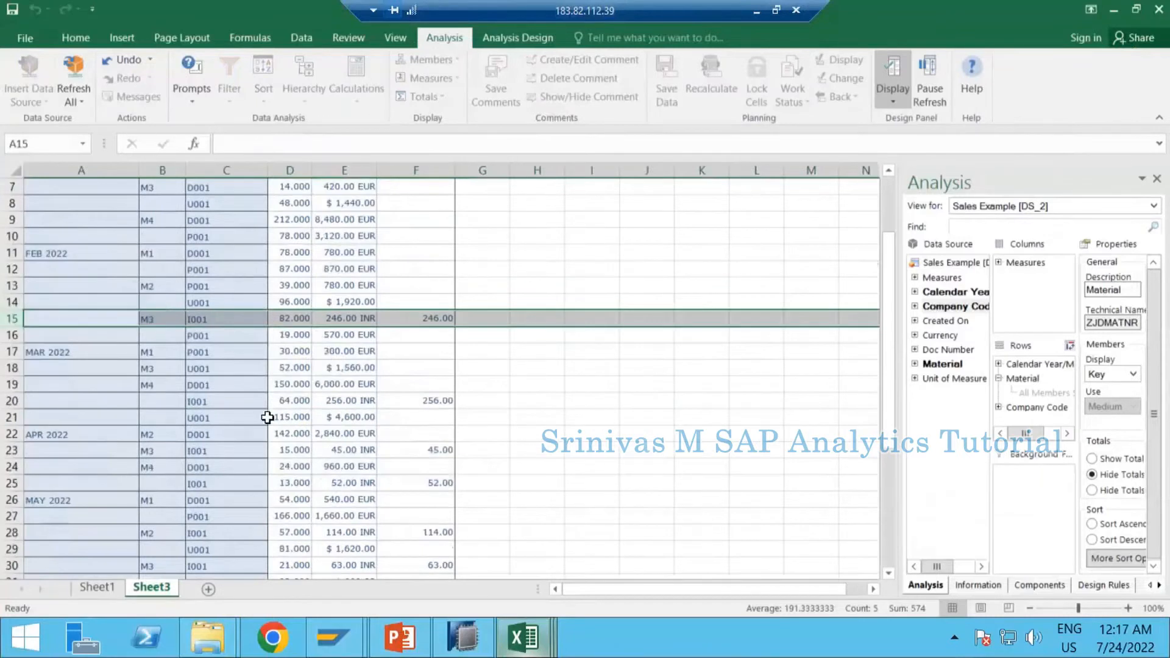
{"action": "left_click_drag", "start_coordinate": [12, 401], "coordinate": [321, 408]}
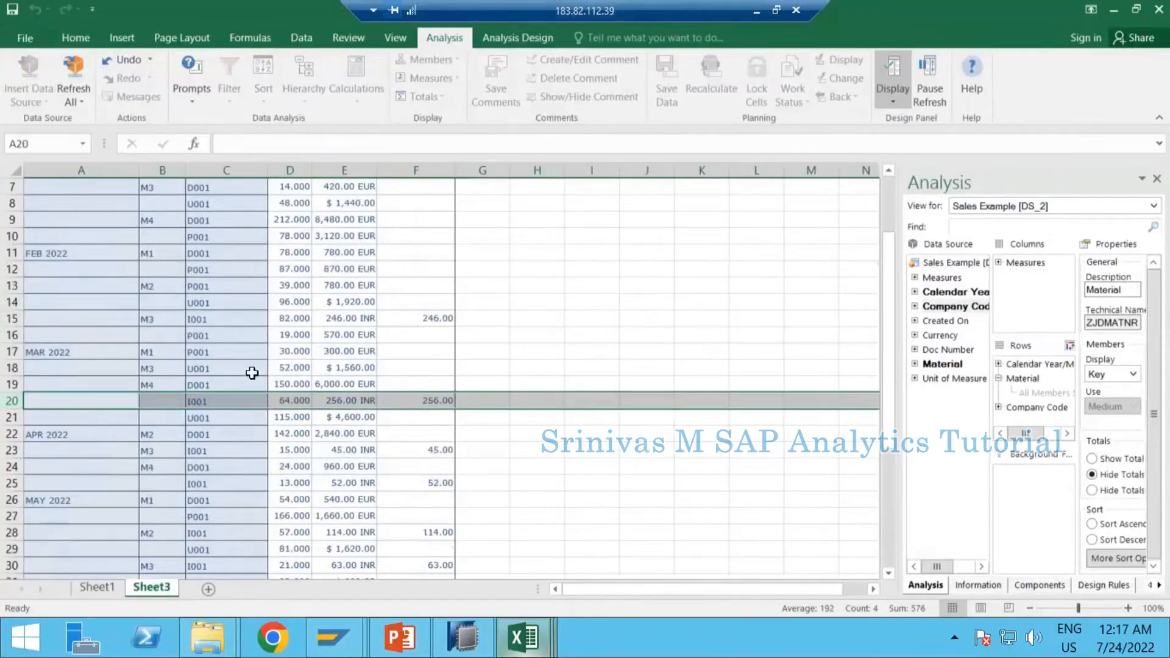
{"action": "left_click", "coordinate": [198, 255]}
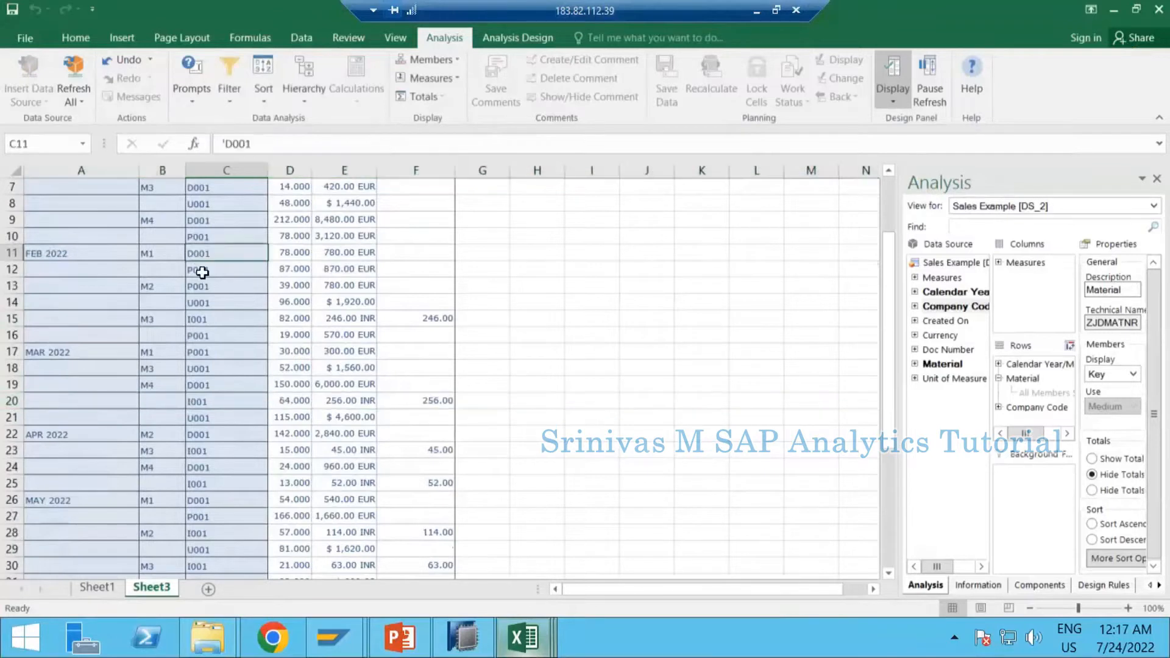
{"action": "left_click", "coordinate": [201, 270]}
{"action": "left_click", "coordinate": [203, 303]}
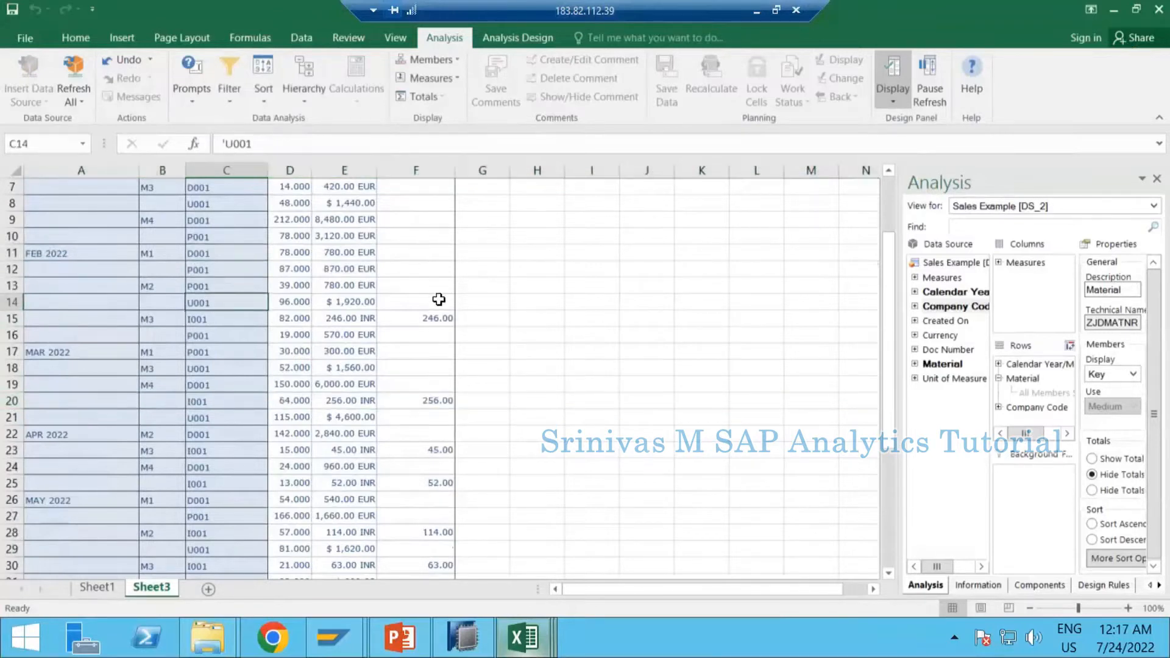
{"action": "left_click_drag", "start_coordinate": [420, 254], "coordinate": [434, 300]}
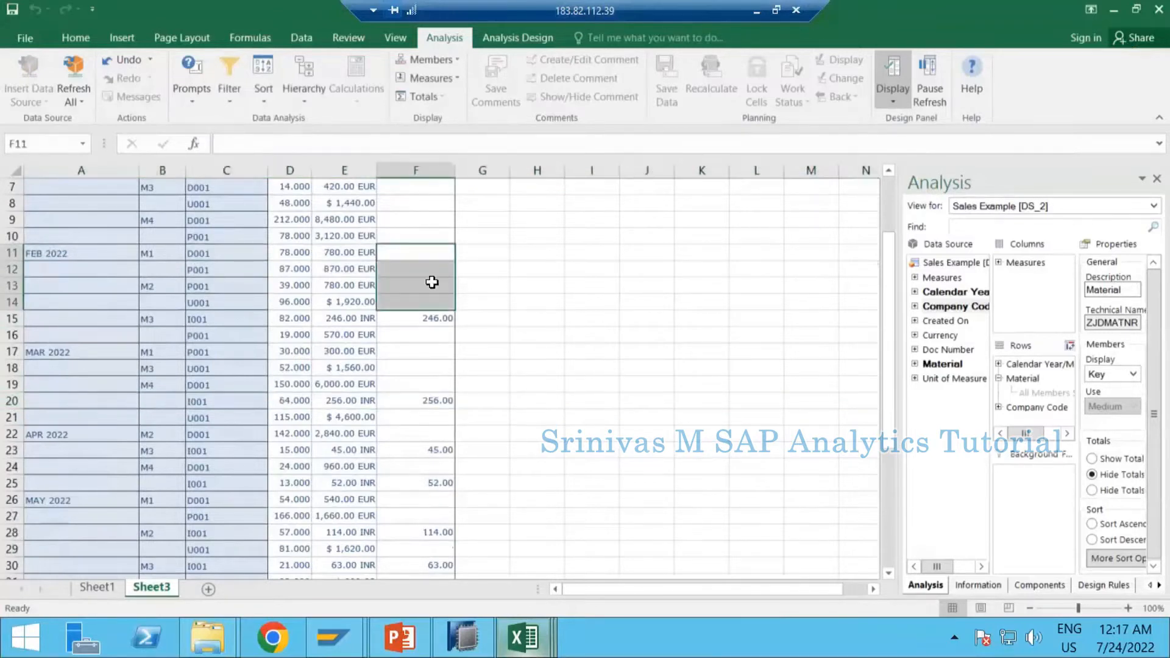
{"action": "left_click", "coordinate": [427, 369]}
{"action": "scroll", "coordinate": [444, 274], "scroll_direction": "up", "scroll_amount": 2}
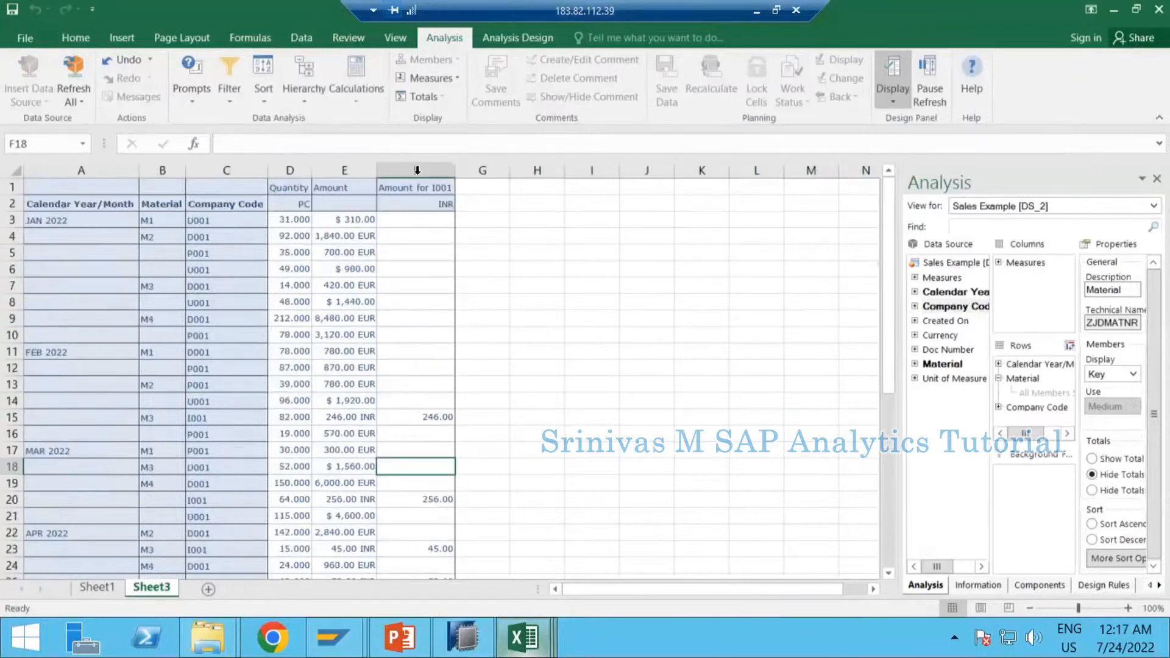
{"action": "left_click", "coordinate": [417, 171]}
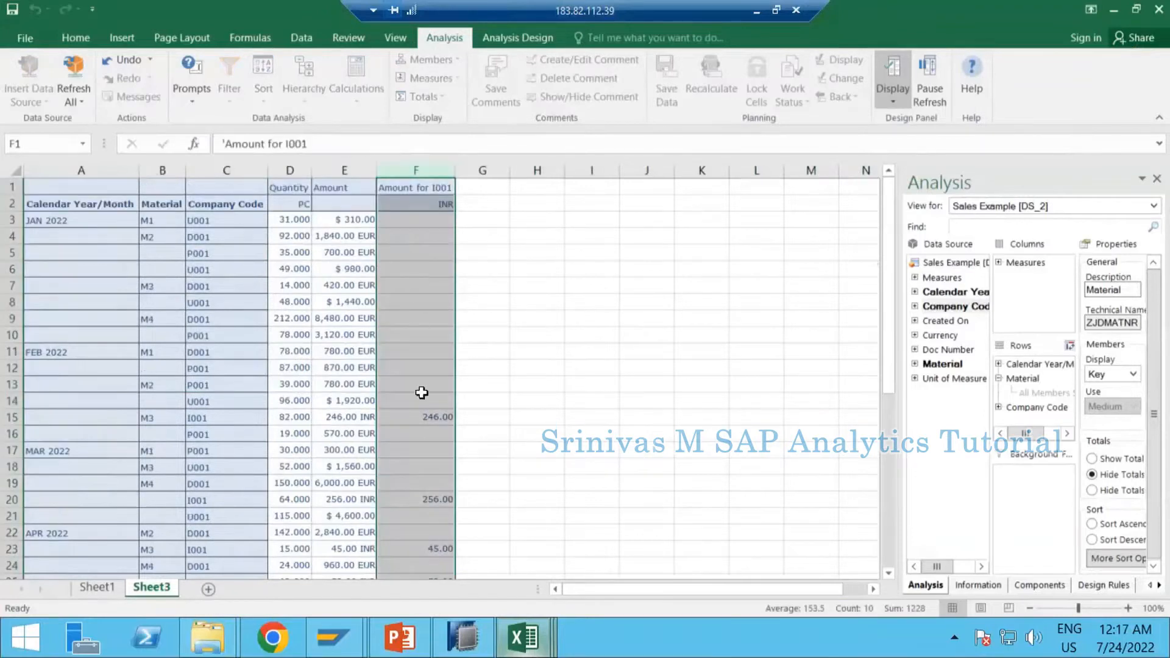
{"action": "left_click", "coordinate": [417, 323]}
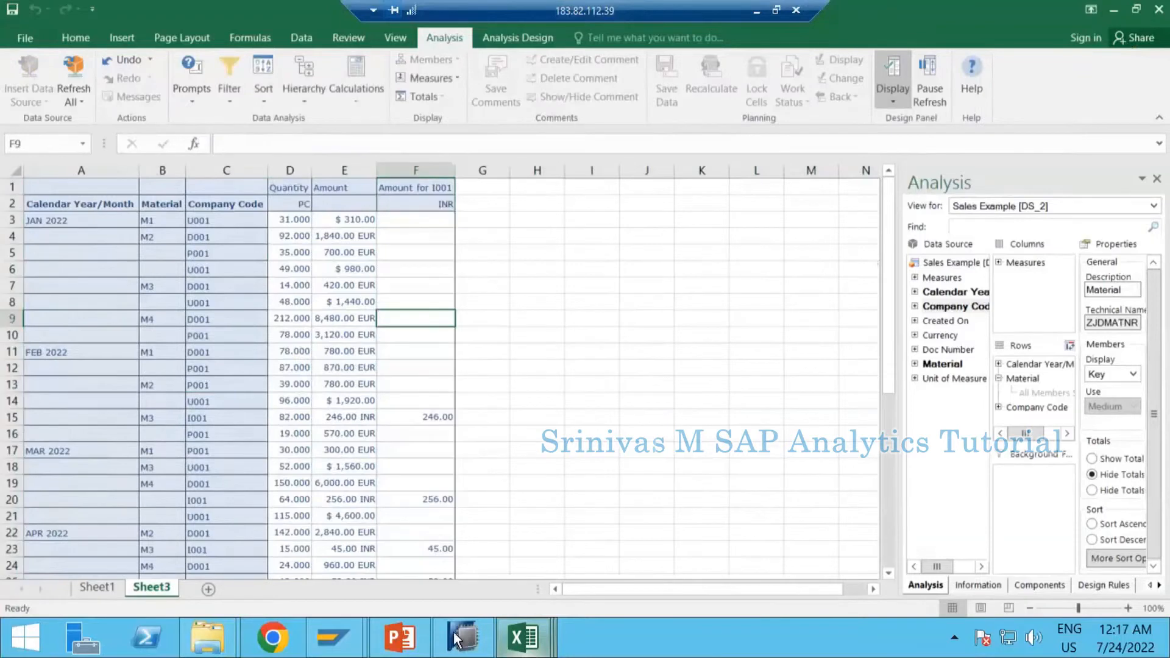
Switch to SAP HANA Studio and inspect the company code restriction in the Amount for I001 selection
{"action": "left_click", "coordinate": [464, 638]}
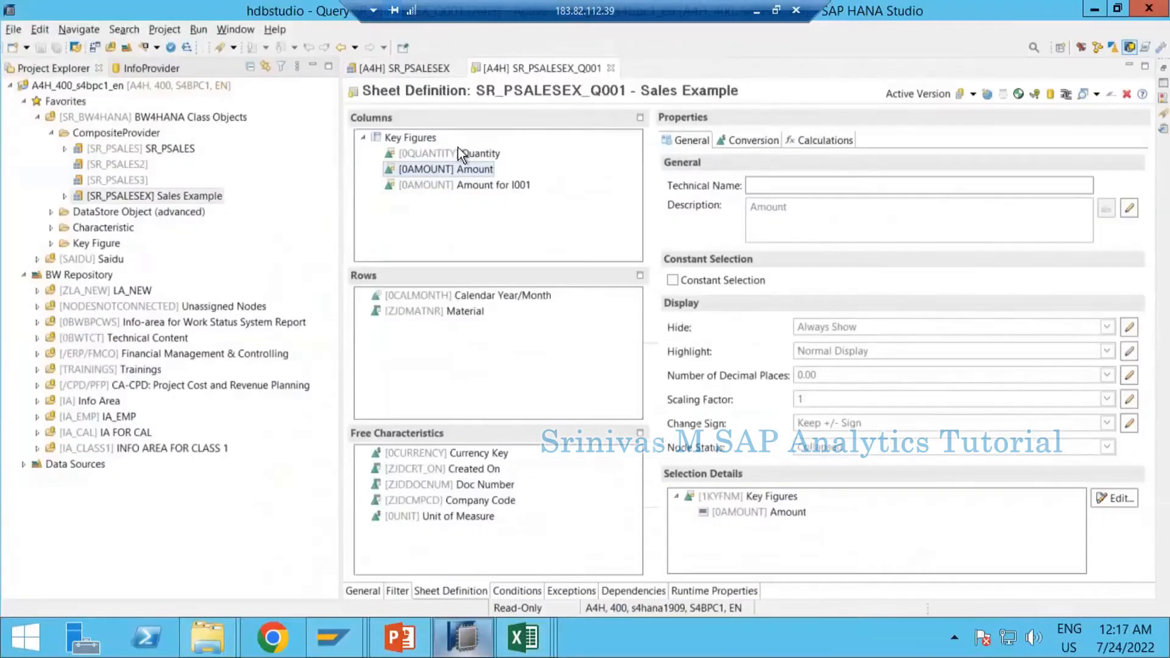
{"action": "double_click", "coordinate": [439, 185]}
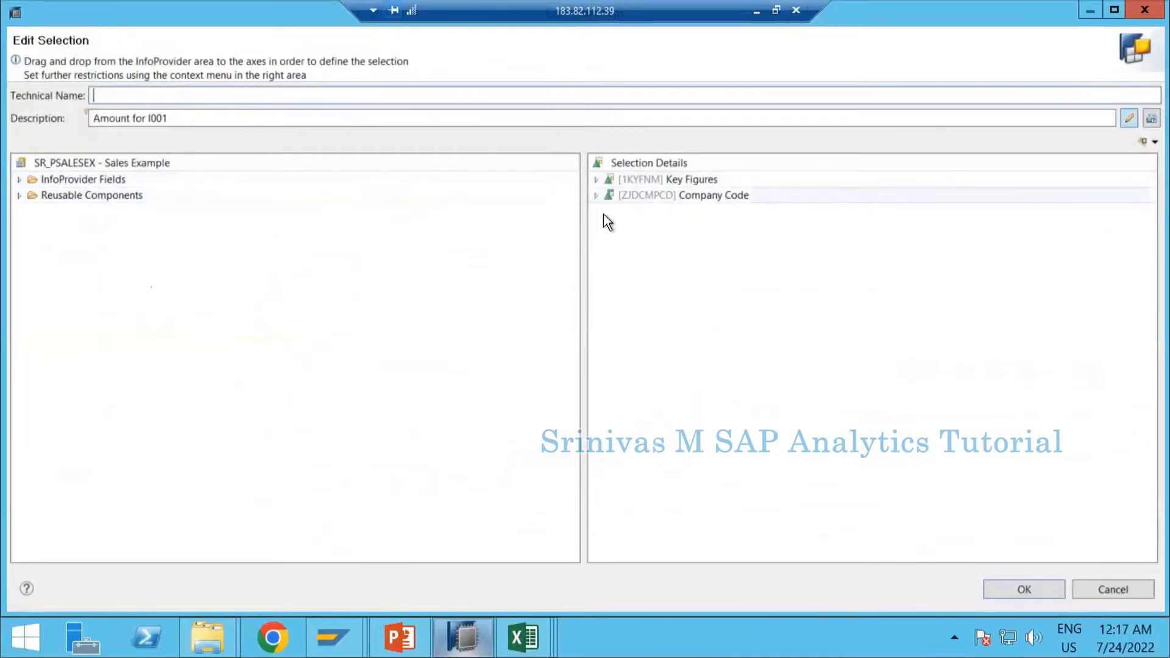
{"action": "left_click", "coordinate": [597, 196]}
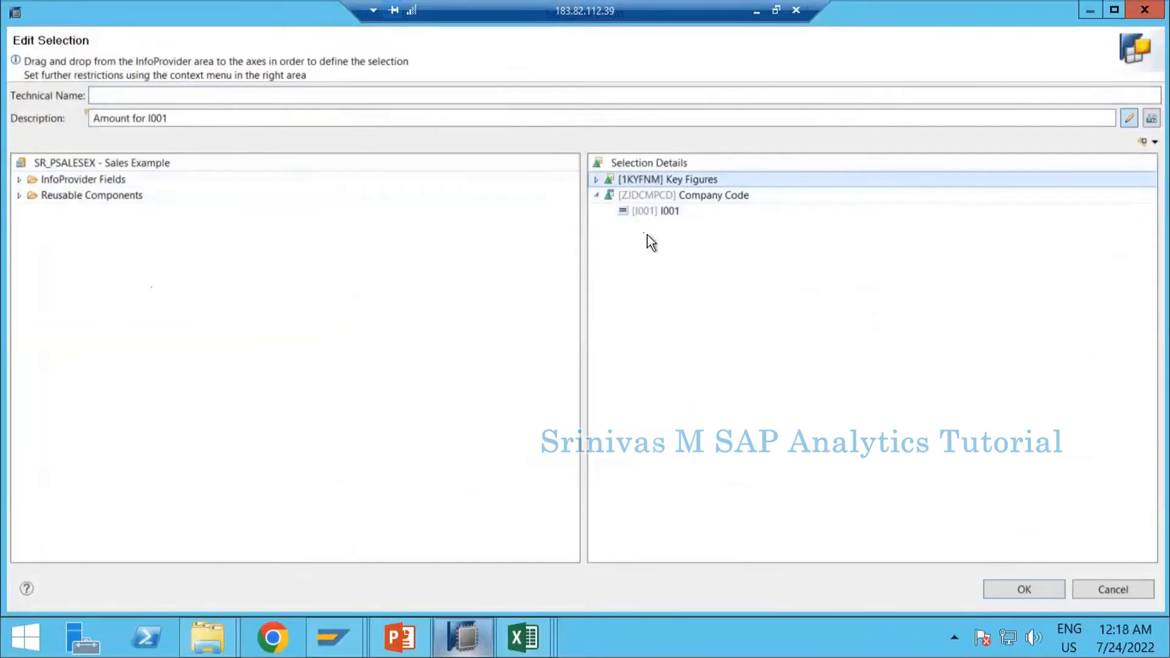
{"action": "left_click", "coordinate": [1139, 18]}
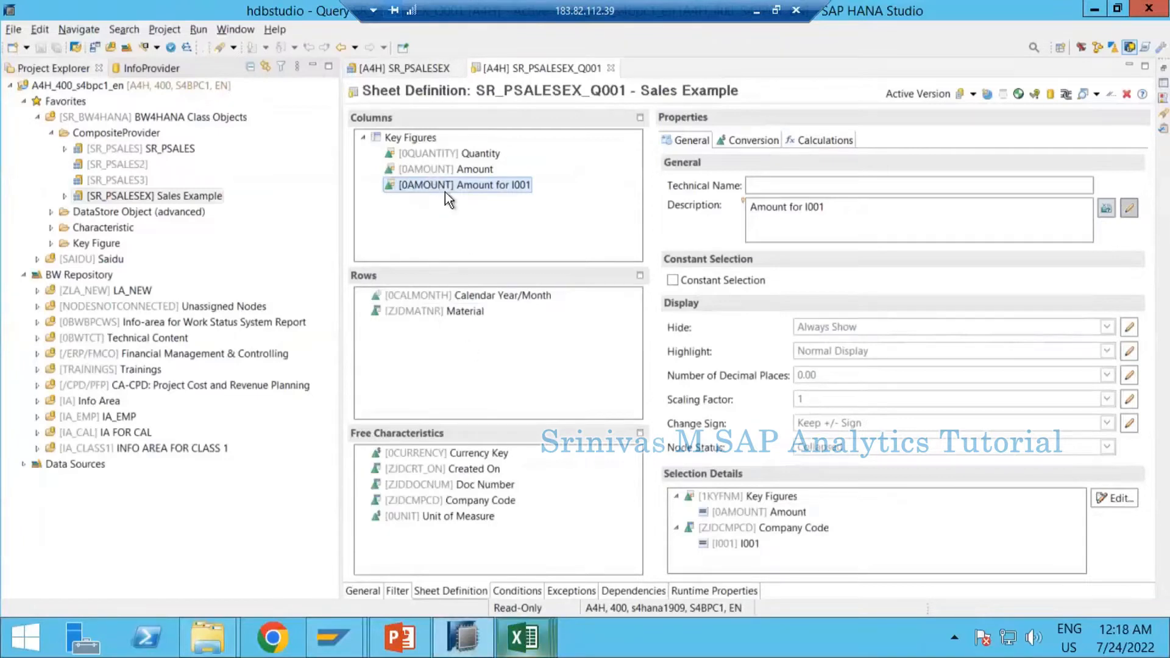
Create a new selection under Key Figures in the columns with the description "Amount for U001"
{"action": "left_click", "coordinate": [402, 138]}
{"action": "right_click", "coordinate": [400, 137]}
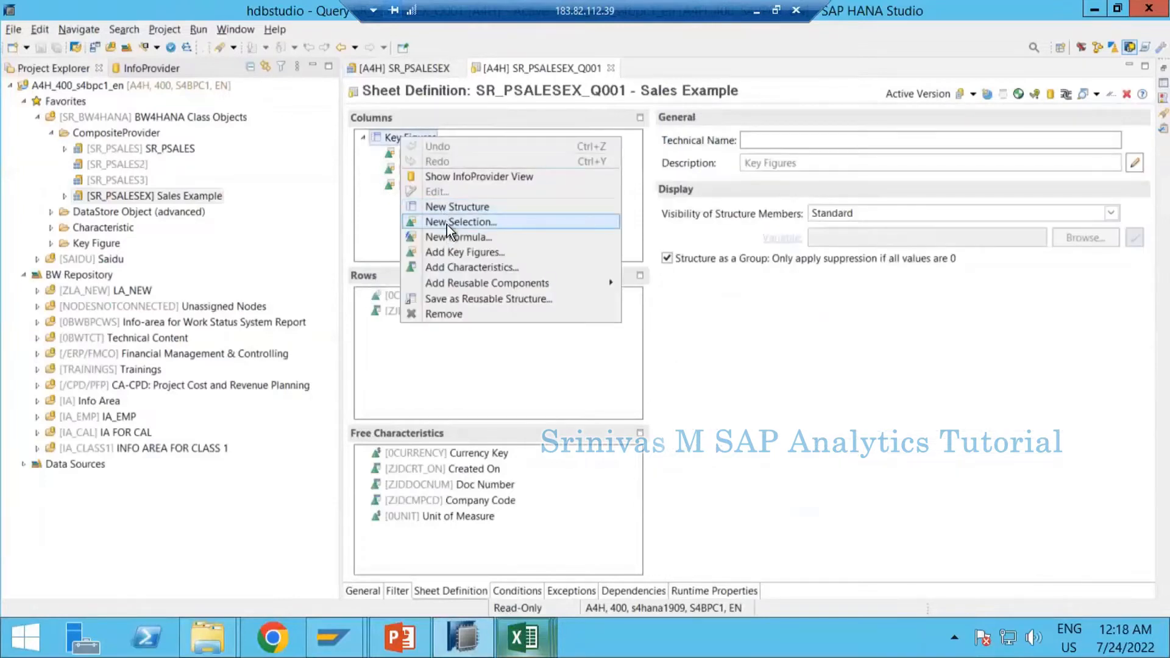
{"action": "left_click", "coordinate": [448, 222]}
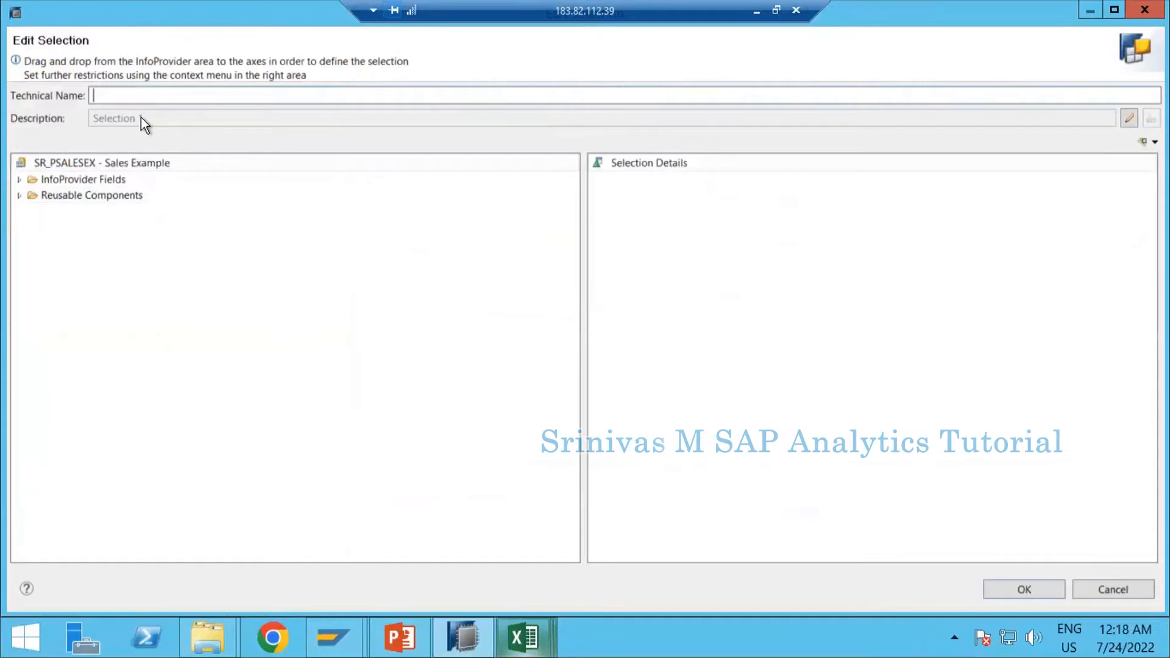
{"action": "left_click", "coordinate": [1128, 120]}
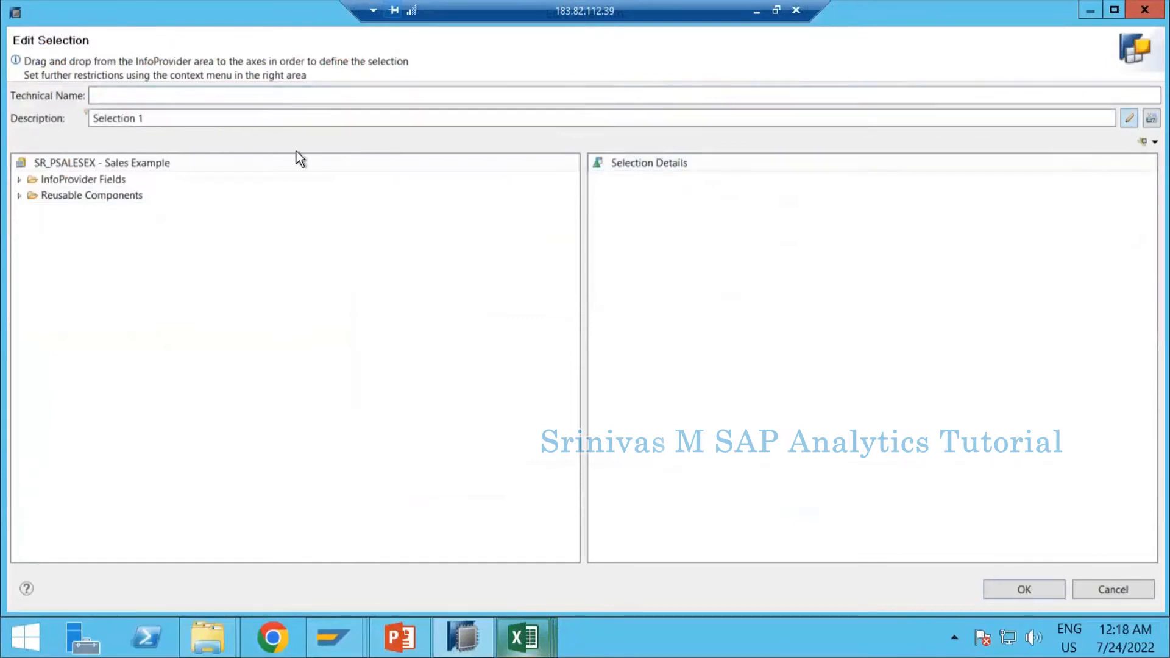
{"action": "left_click_drag", "start_coordinate": [147, 119], "coordinate": [92, 121]}
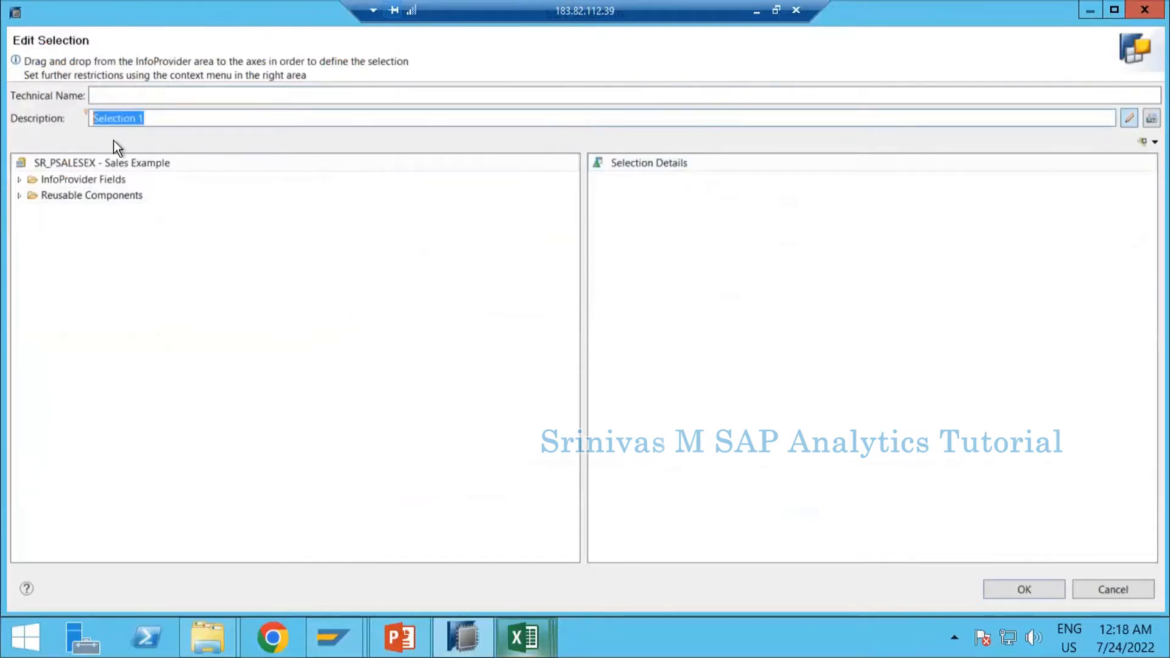
{"action": "type", "text": "Amount"}
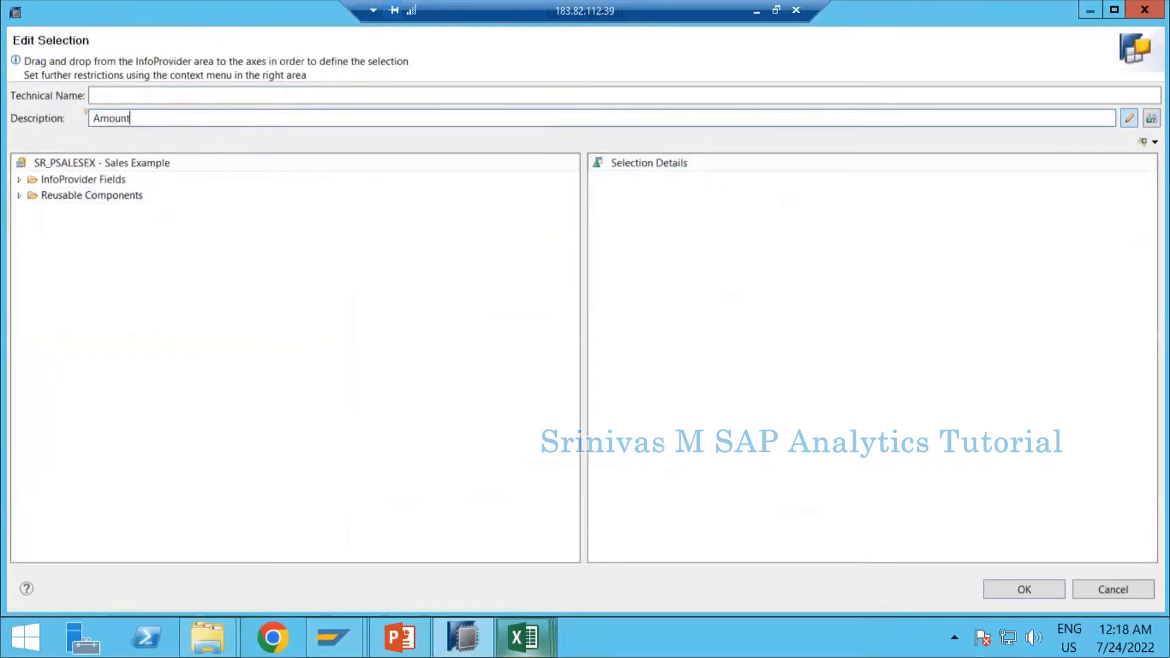
{"action": "type", "text": " in I001"}
{"action": "key", "text": "BackSpace"}
{"action": "key", "text": "BackSpace"}
{"action": "key", "text": "BackSpace"}
{"action": "key", "text": "BackSpace"}
{"action": "type", "text": "001"}
Add the Amount key figure from the InfoProvider fields to the selection details
{"action": "left_click", "coordinate": [19, 181]}
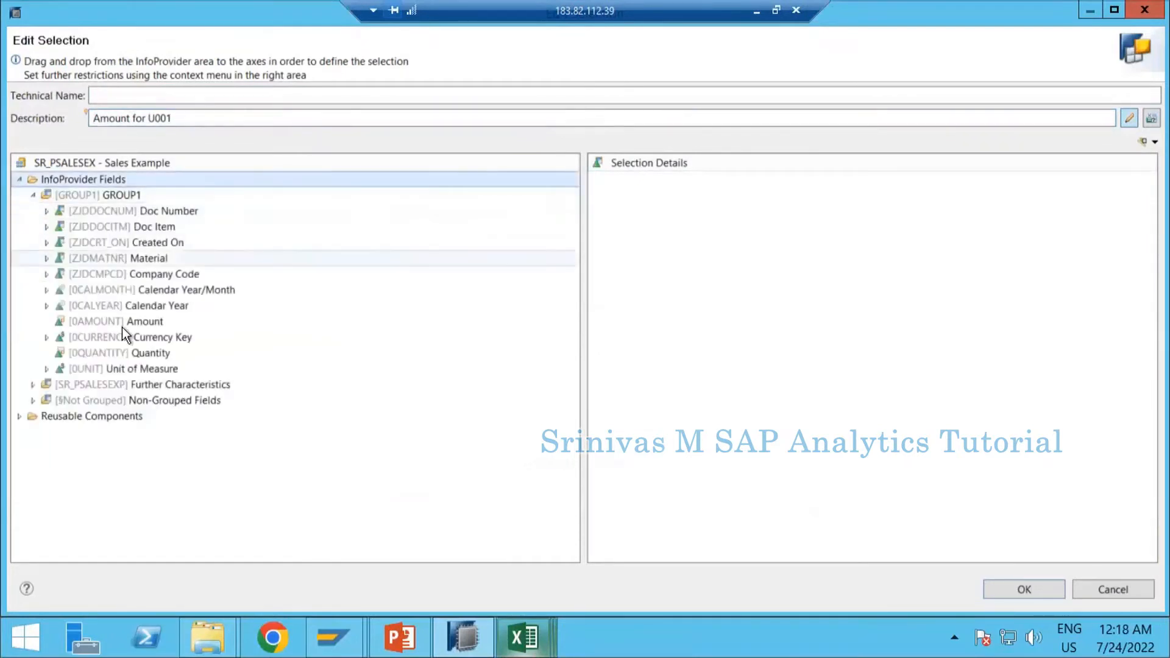
{"action": "left_click_drag", "start_coordinate": [105, 321], "coordinate": [653, 184]}
{"action": "left_click", "coordinate": [594, 182]}
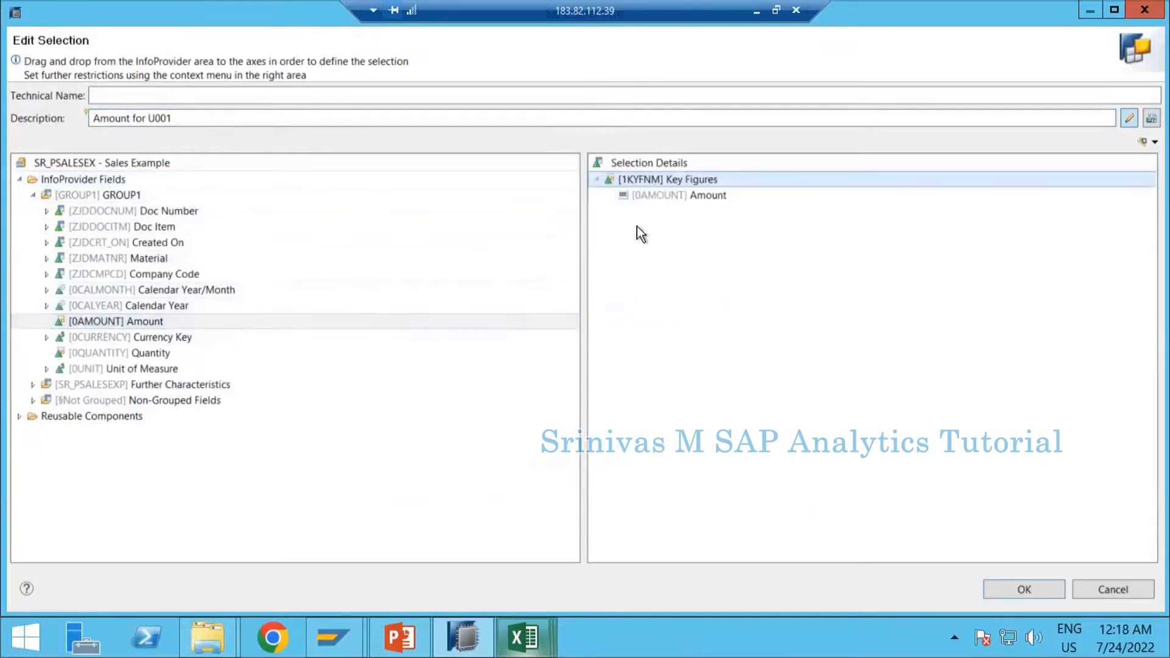
{"action": "left_click", "coordinate": [633, 195]}
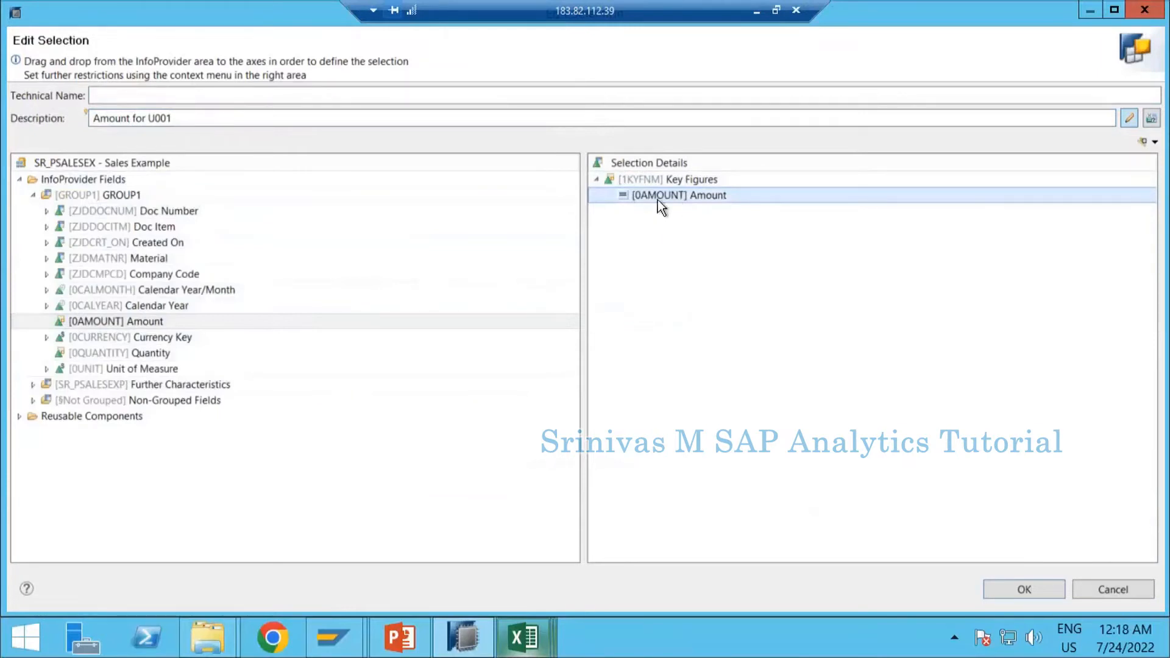
Add the Company Code characteristic to the selection details and restrict it to the value U001
{"action": "left_click_drag", "start_coordinate": [123, 275], "coordinate": [683, 262]}
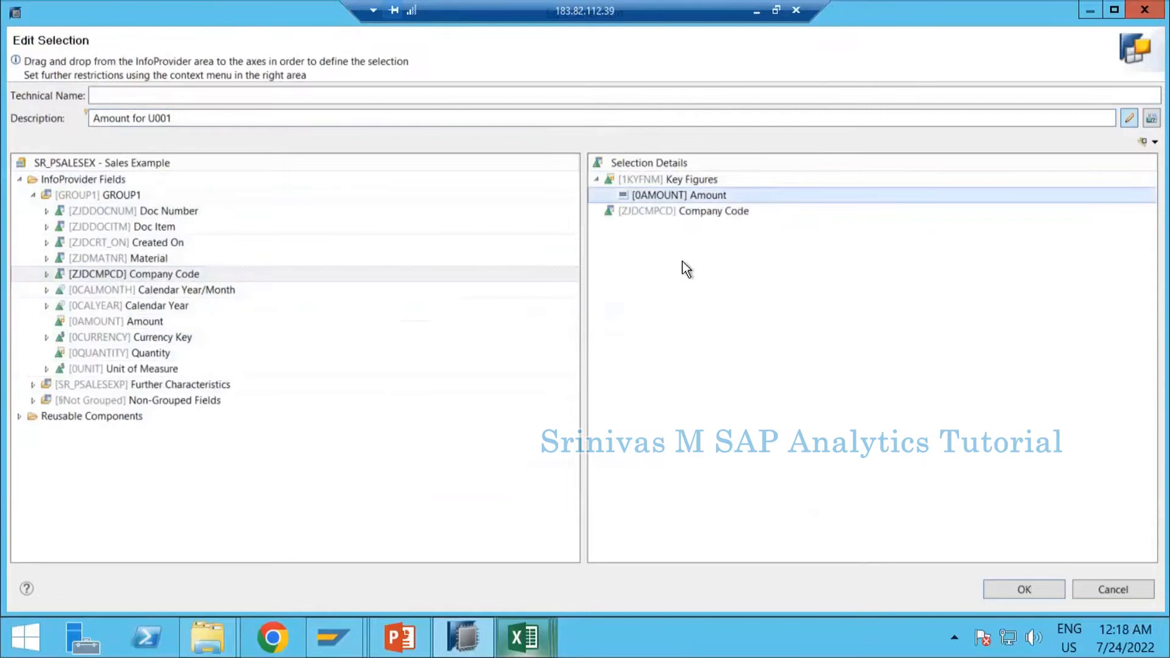
{"action": "right_click", "coordinate": [647, 214]}
{"action": "left_click", "coordinate": [682, 224]}
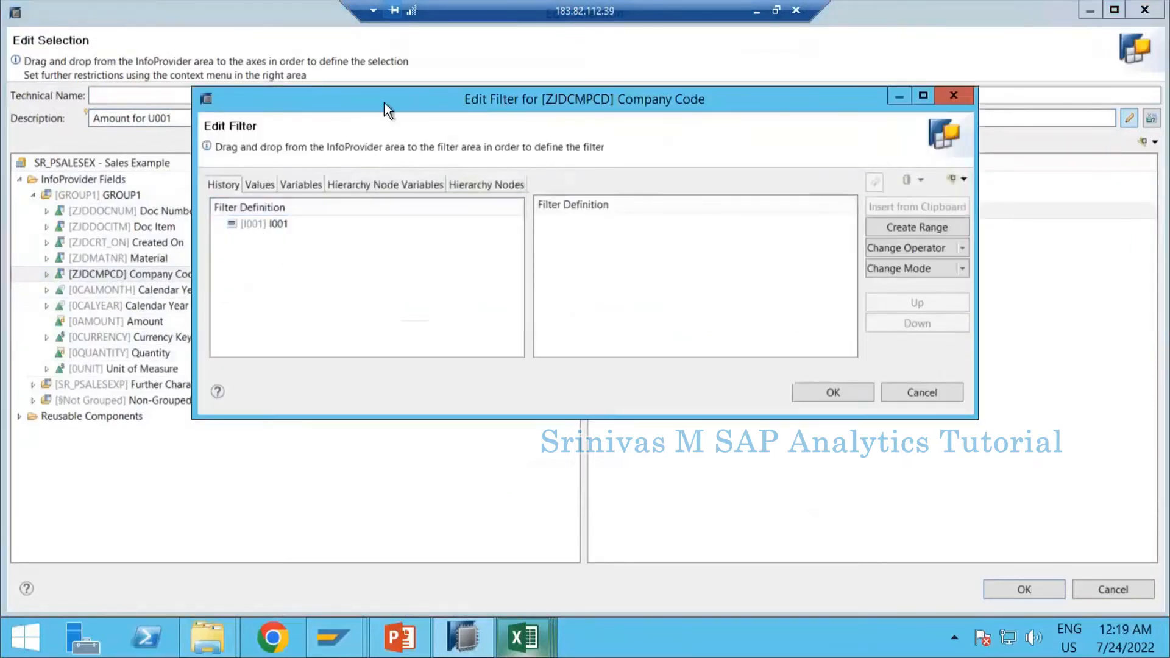
{"action": "left_click_drag", "start_coordinate": [386, 102], "coordinate": [394, 245]}
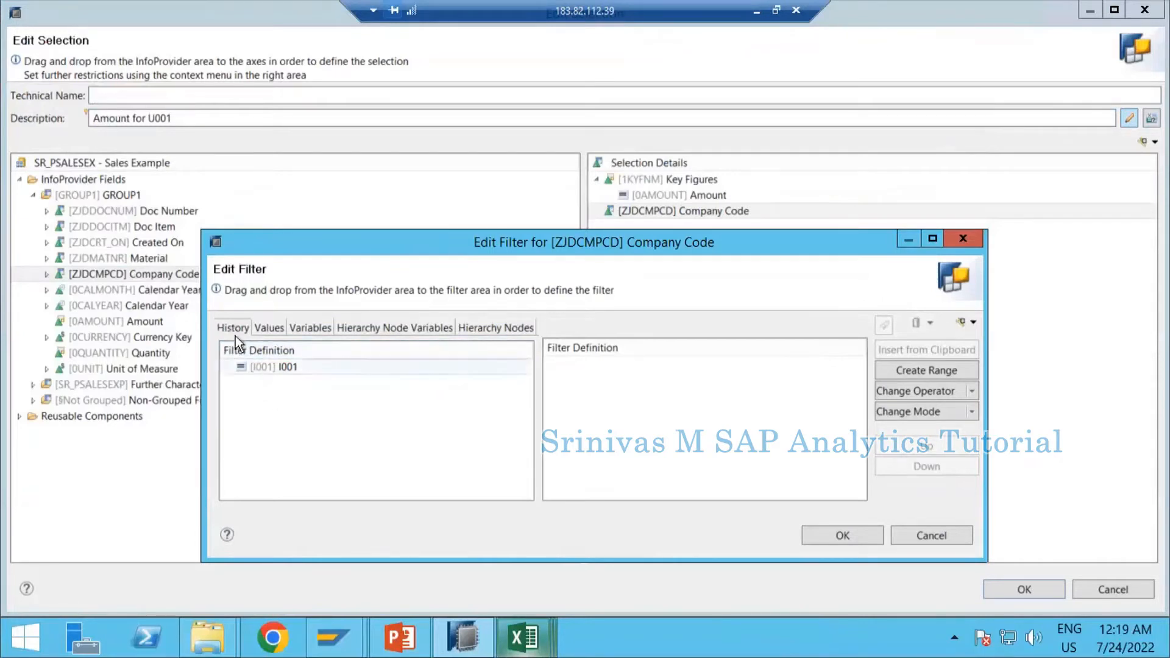
{"action": "left_click", "coordinate": [266, 327]}
{"action": "double_click", "coordinate": [275, 430]}
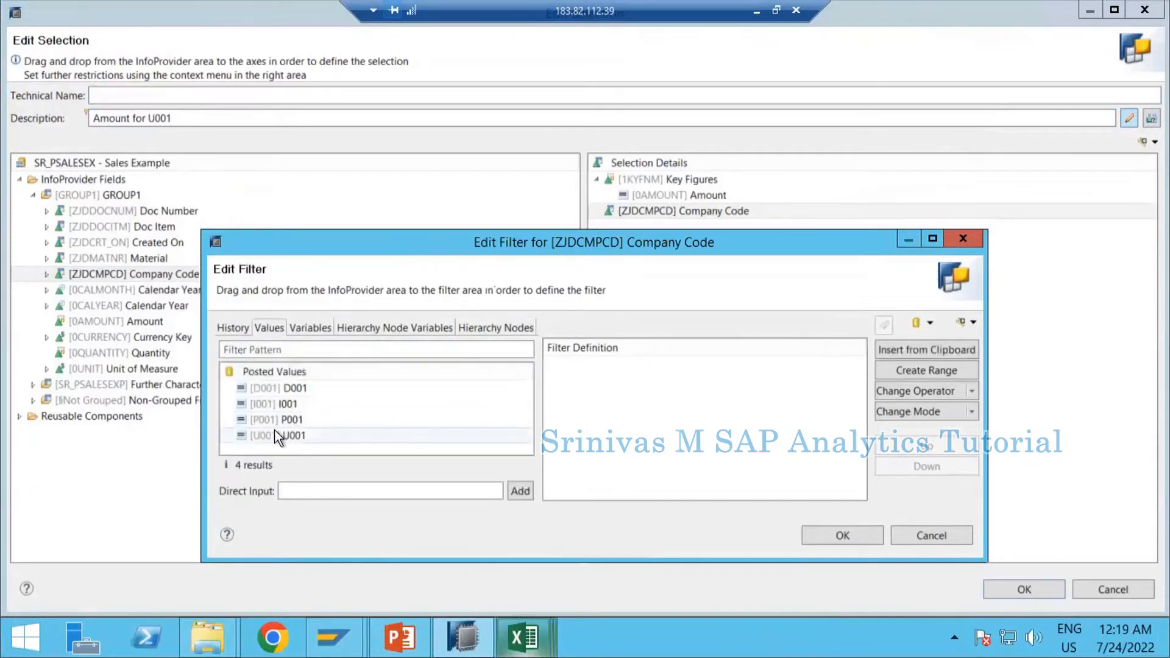
{"action": "left_click", "coordinate": [846, 536]}
{"action": "left_click", "coordinate": [597, 211]}
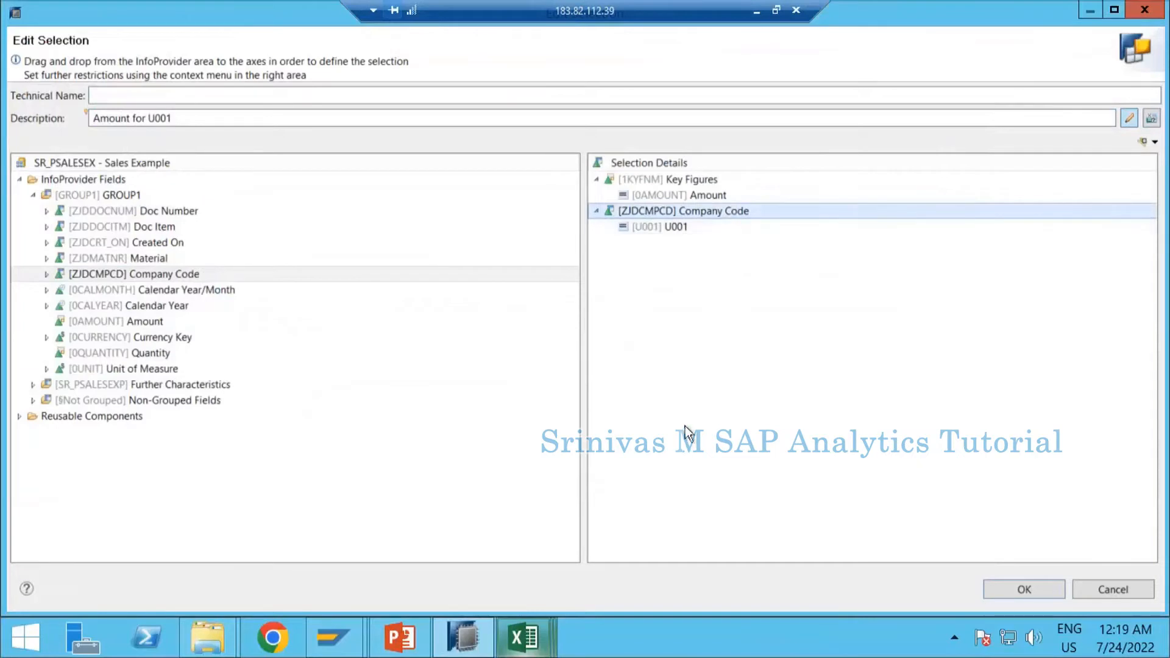
Add the Material characteristic to the selection details, check its restriction options, and remove it again
{"action": "left_click_drag", "start_coordinate": [119, 259], "coordinate": [714, 410]}
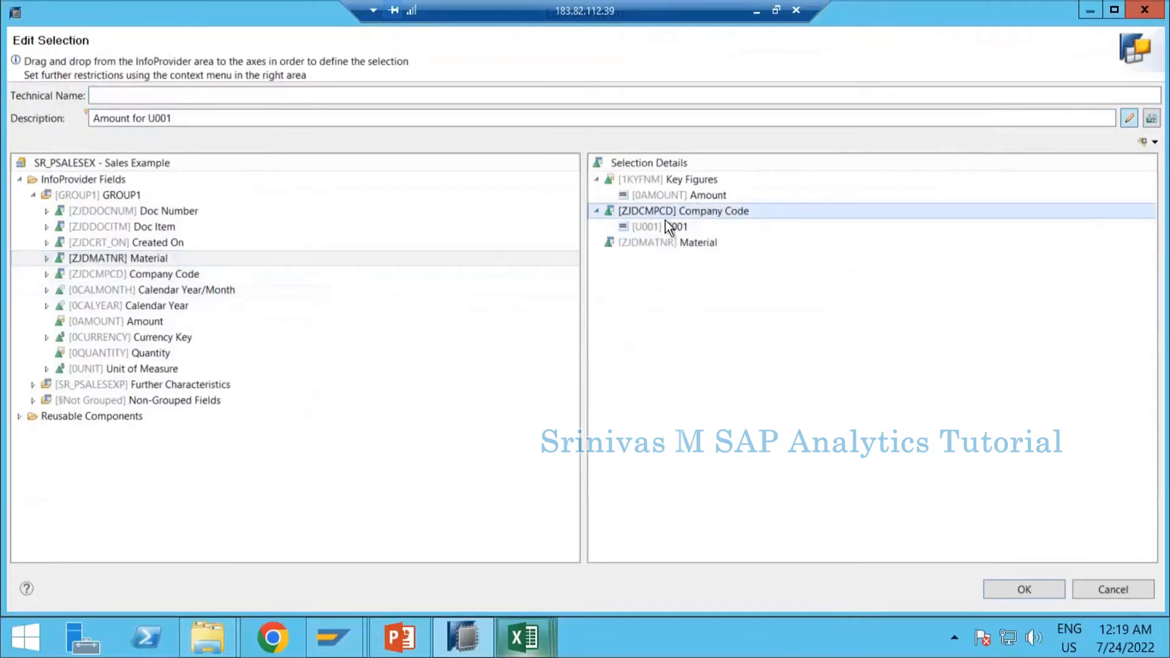
{"action": "left_click", "coordinate": [656, 246]}
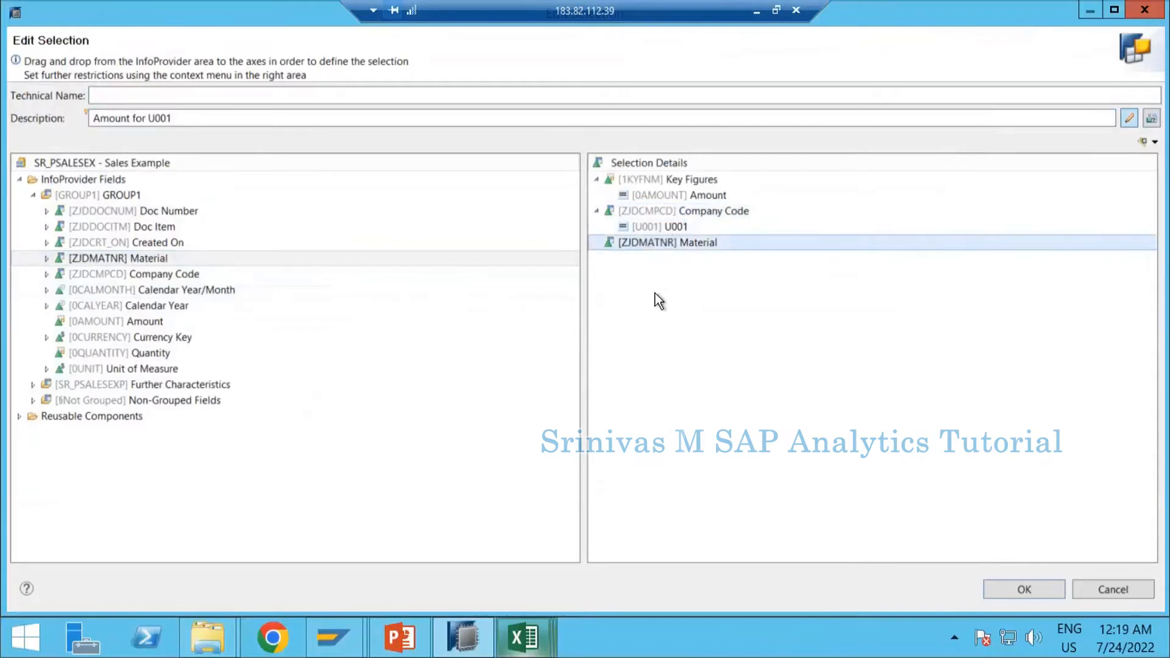
{"action": "right_click", "coordinate": [671, 243]}
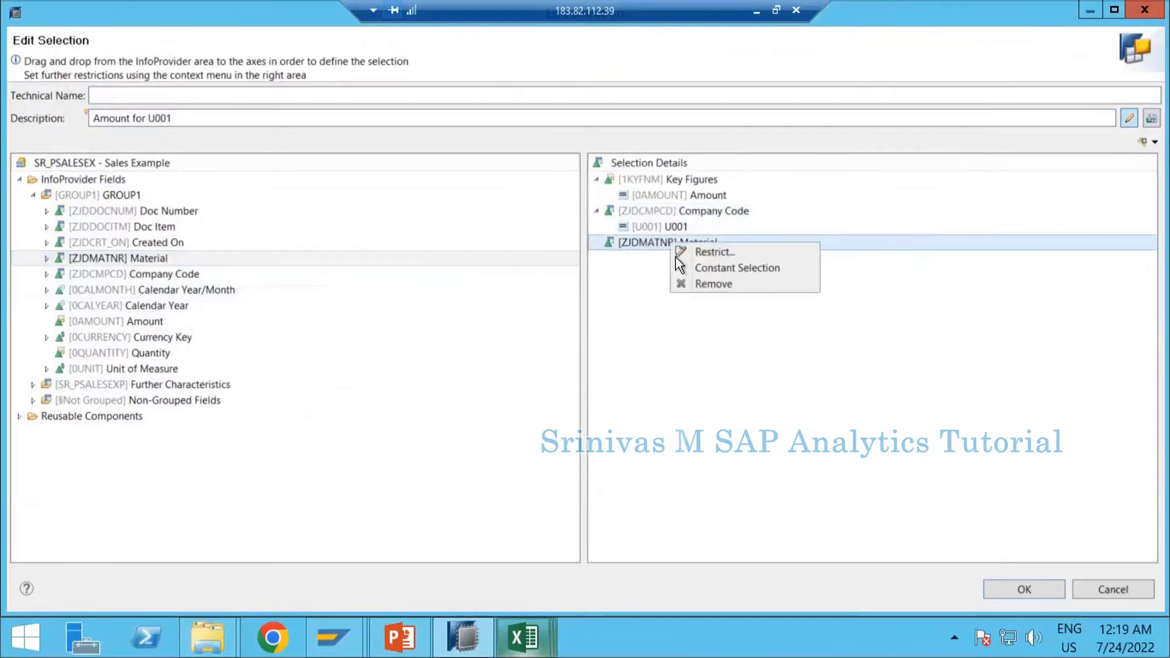
{"action": "key", "text": "Escape"}
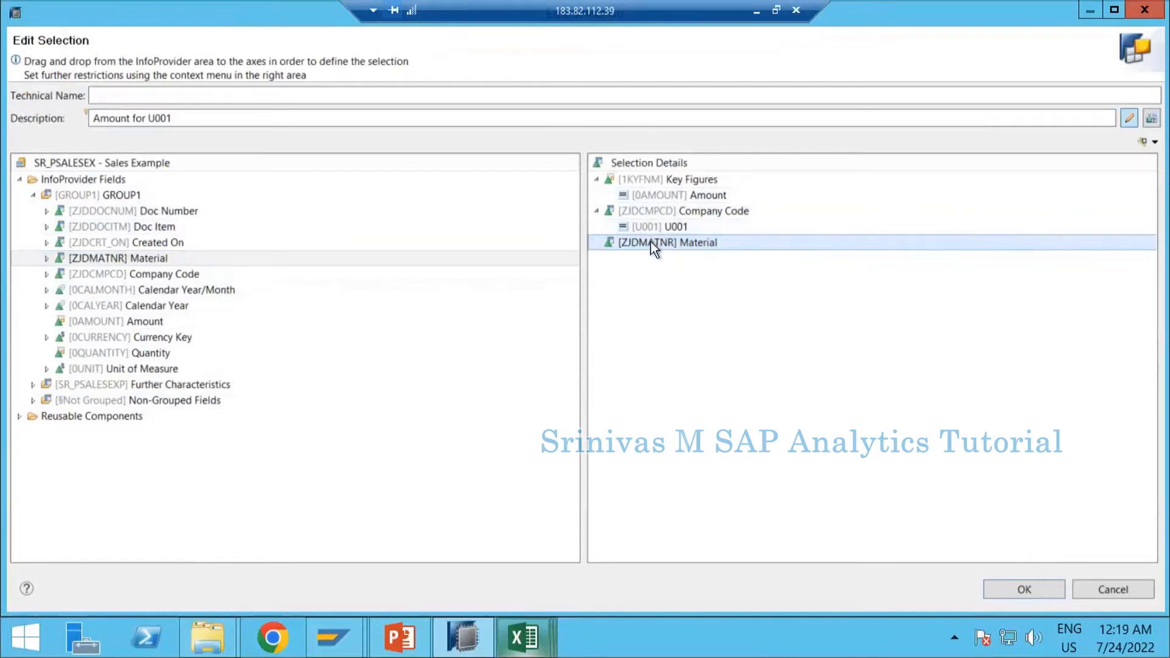
{"action": "left_click_drag", "start_coordinate": [654, 247], "coordinate": [512, 274]}
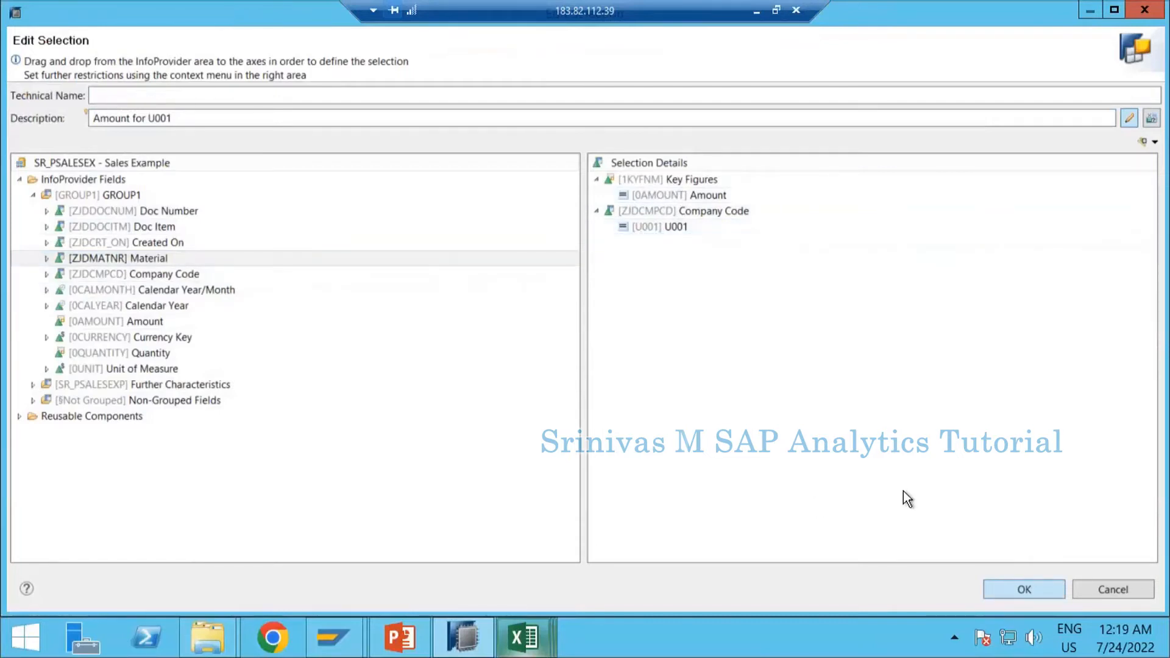
Accept the selection, place Amount for U001 below Amount for I001 in the key figures, and save the query
{"action": "key", "text": "Return"}
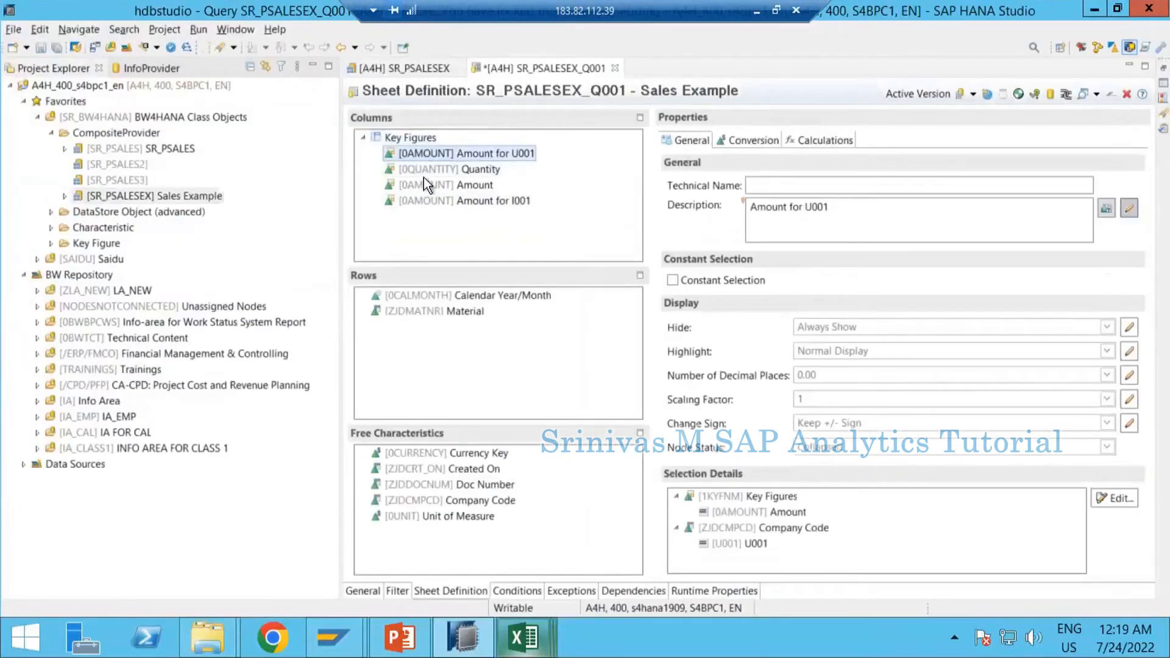
{"action": "left_click_drag", "start_coordinate": [427, 201], "coordinate": [430, 208]}
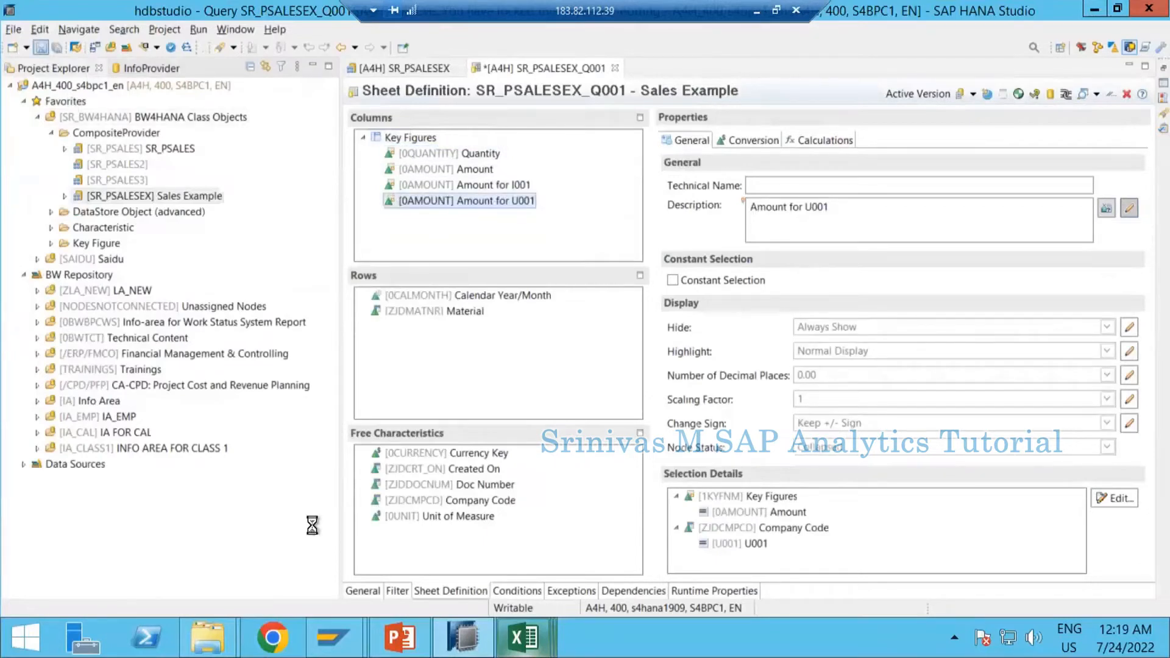
{"action": "left_click", "coordinate": [41, 48]}
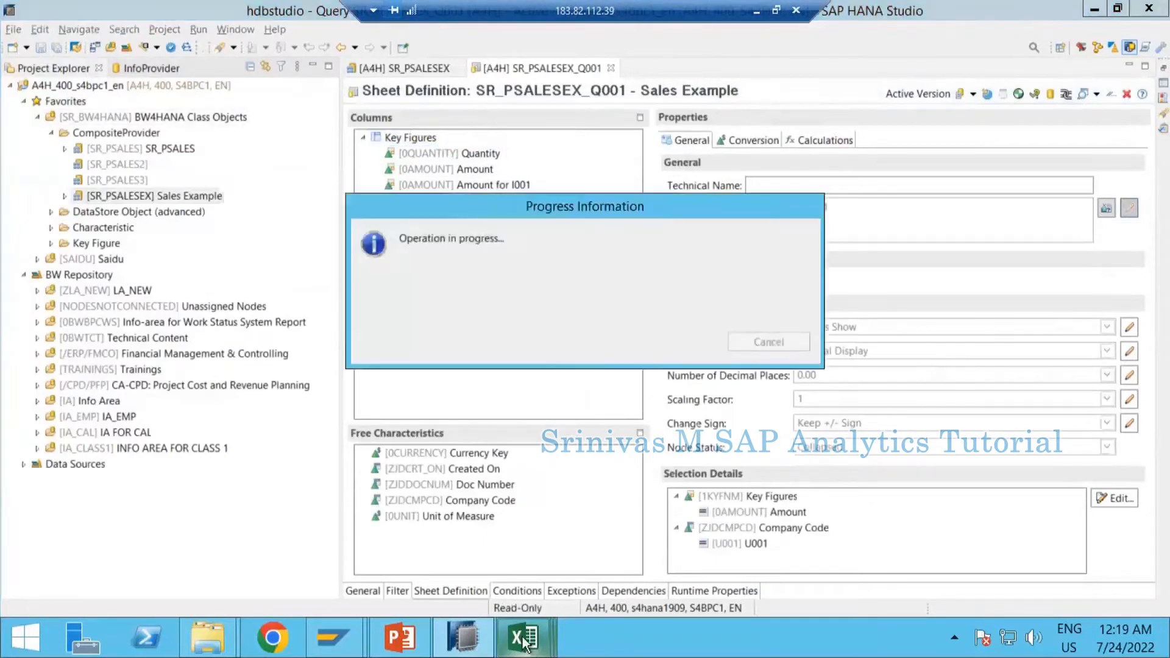
Switch to Excel and reset the Sales Example data source, accepting the prompts with Calendar Year/Month left empty
{"action": "mouse_move", "coordinate": [524, 640]}
{"action": "left_click", "coordinate": [758, 534]}
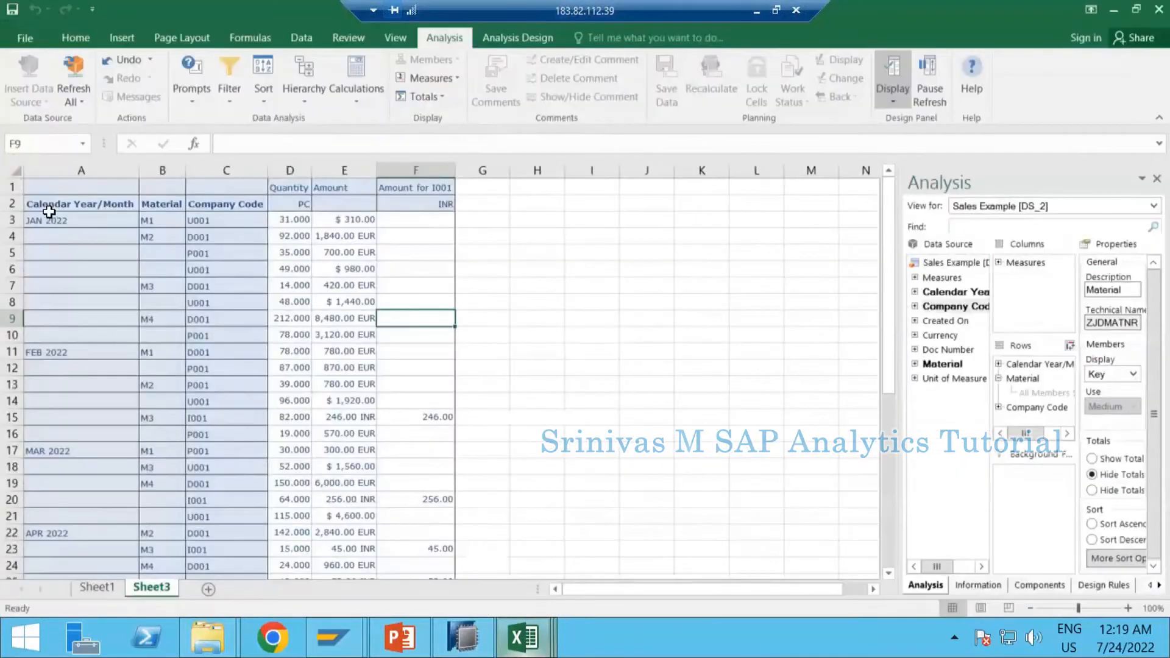
{"action": "left_click", "coordinate": [48, 221]}
{"action": "left_click", "coordinate": [74, 106]}
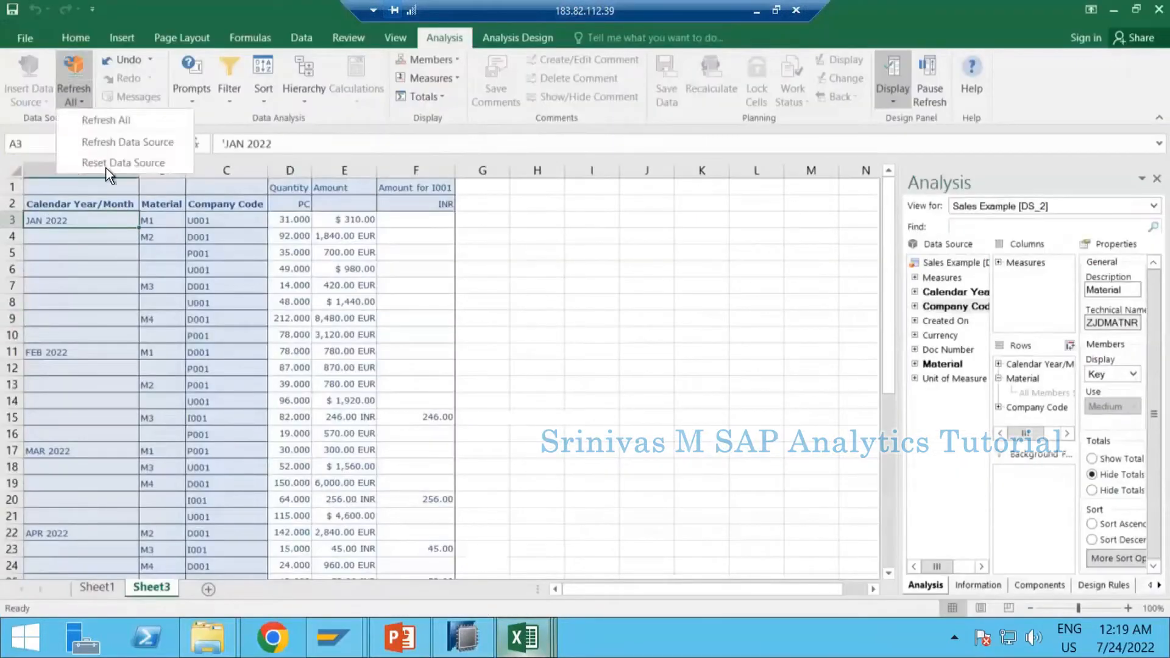
{"action": "left_click", "coordinate": [105, 163]}
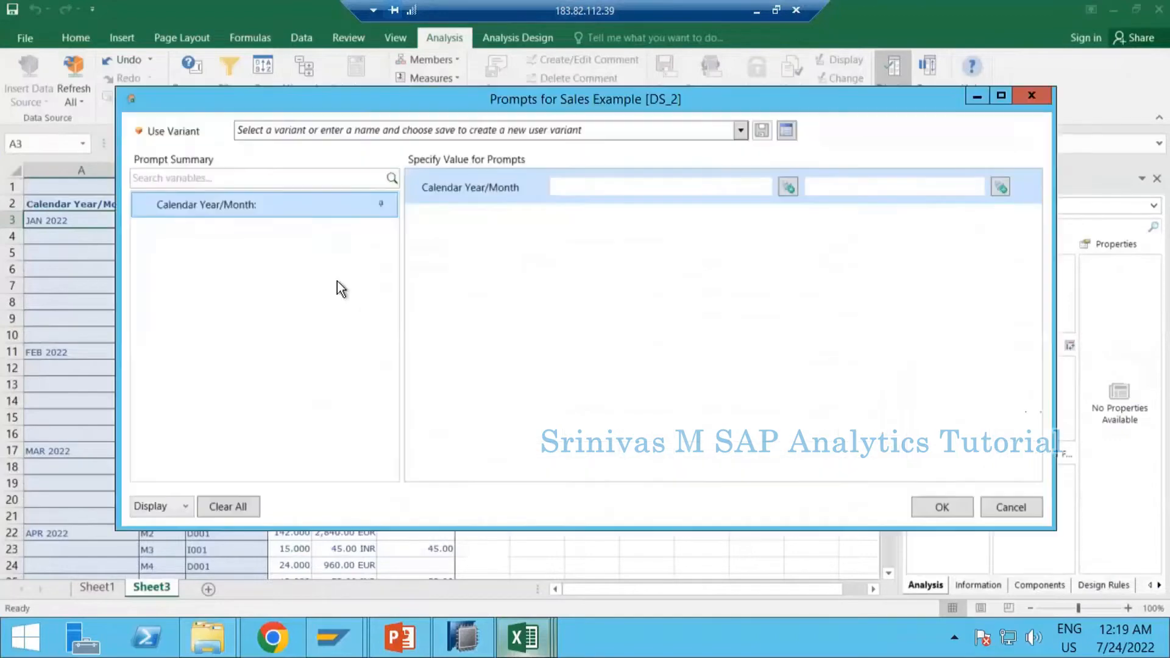
{"action": "left_click", "coordinate": [942, 507]}
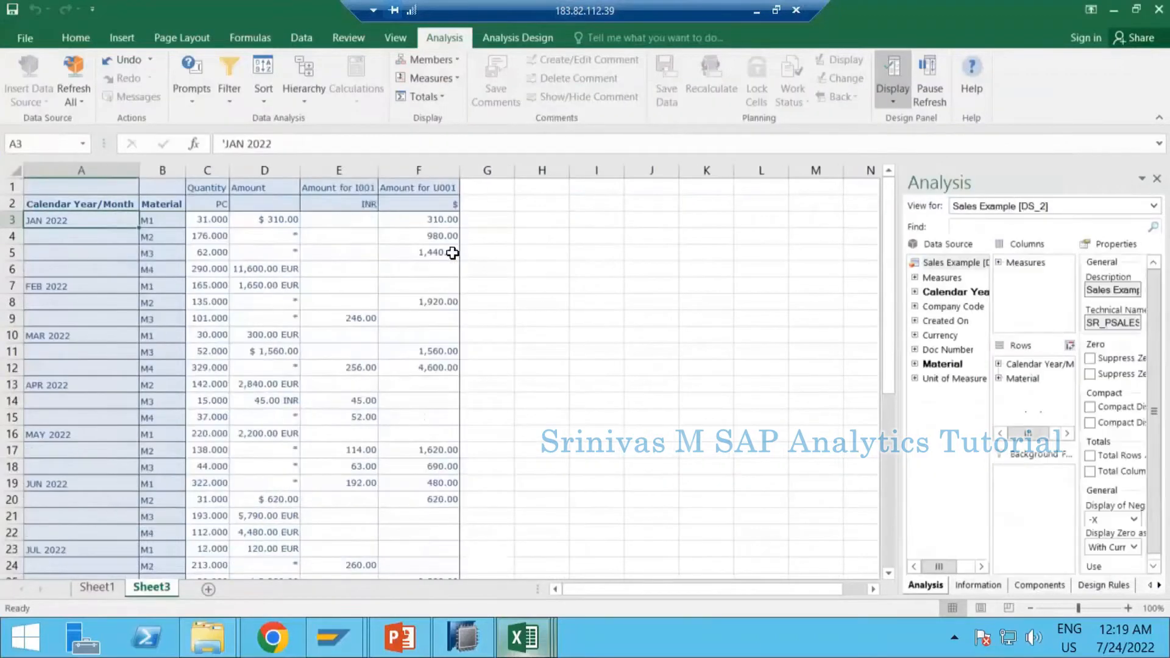
Examine the currencies and monthly values in the Amount for I001 and Amount for U001 columns of the report
{"action": "left_click", "coordinate": [351, 206]}
{"action": "left_click", "coordinate": [436, 213]}
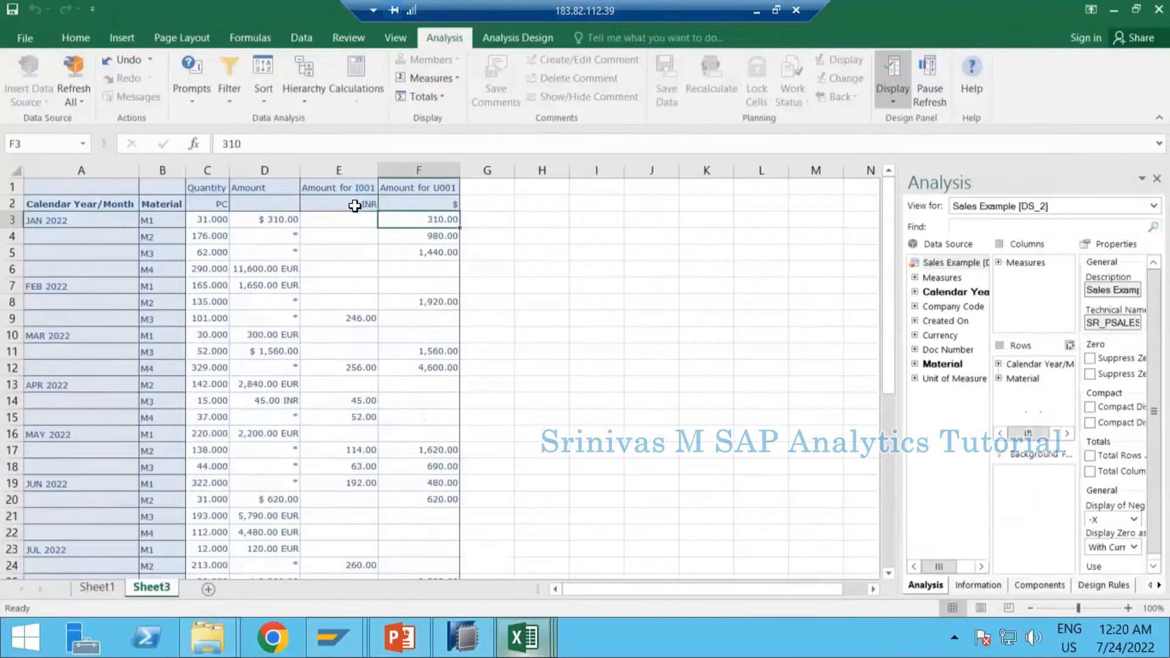
{"action": "left_click", "coordinate": [361, 207]}
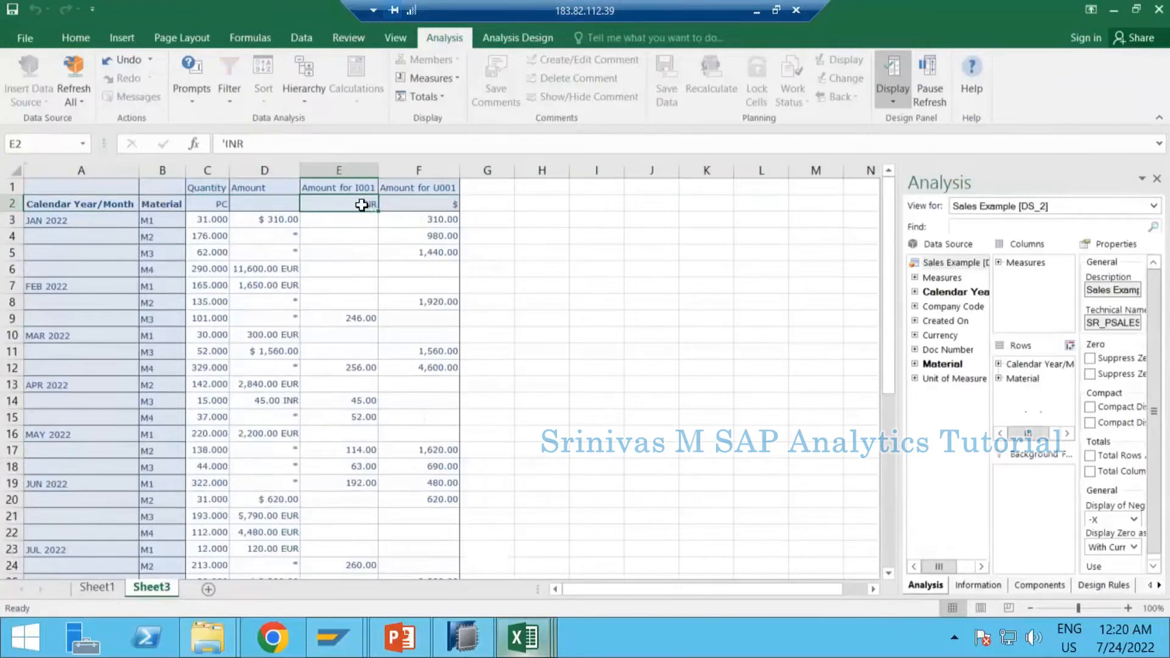
{"action": "left_click_drag", "start_coordinate": [339, 219], "coordinate": [339, 557]}
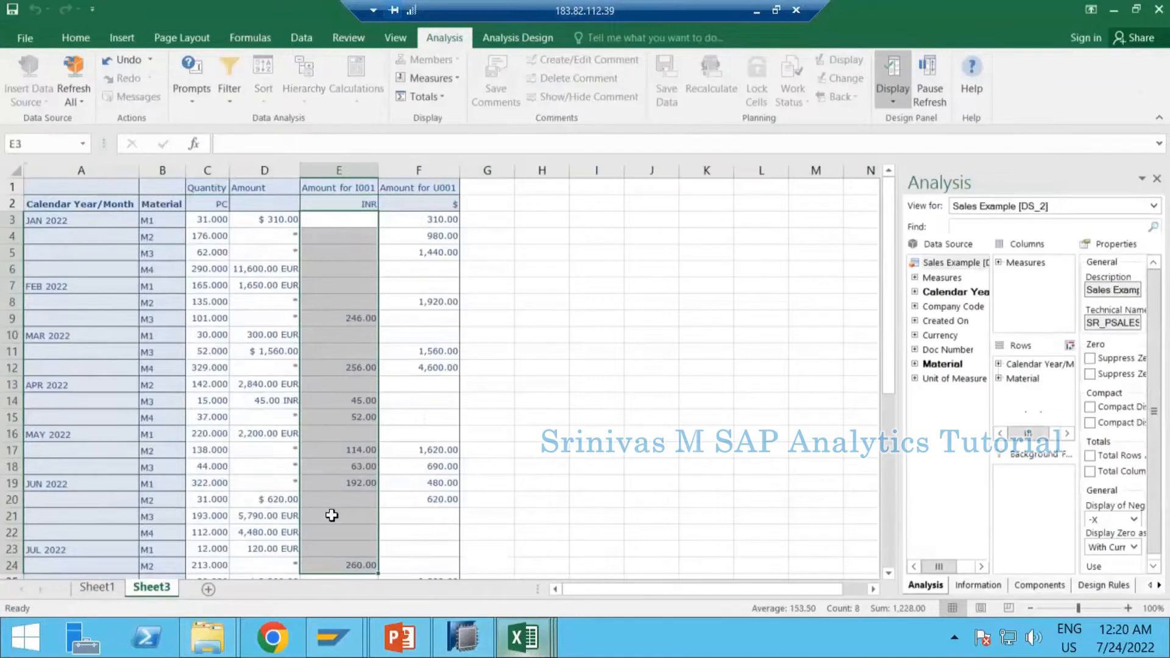
{"action": "left_click", "coordinate": [348, 206]}
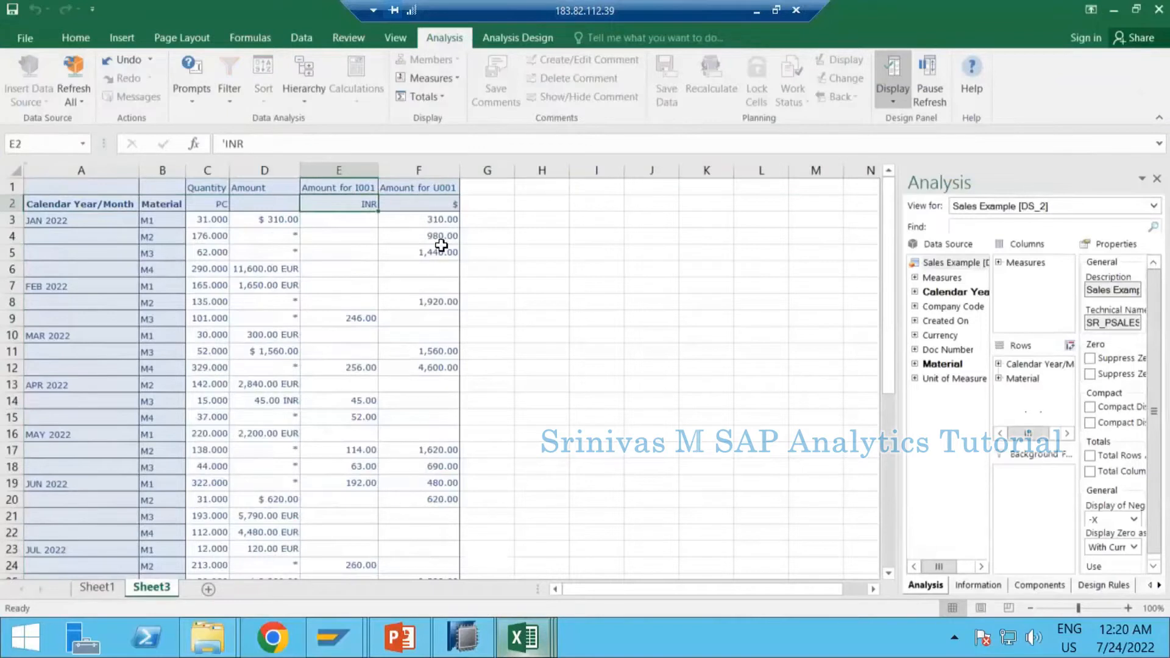
{"action": "left_click", "coordinate": [433, 221]}
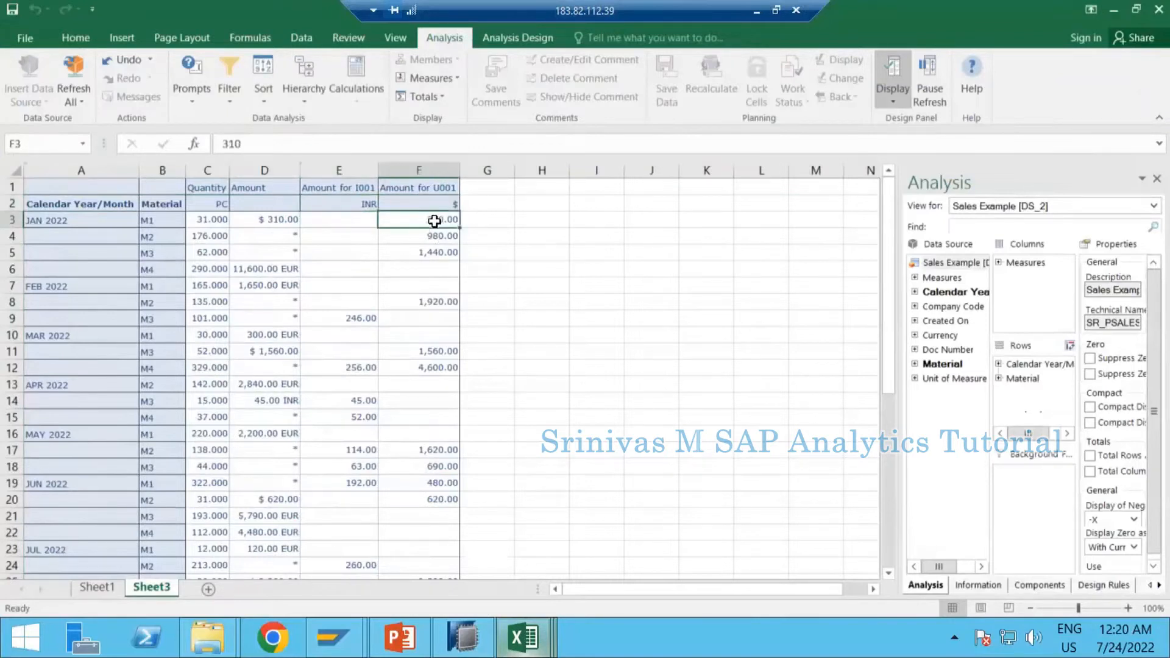
{"action": "left_click", "coordinate": [57, 218]}
{"action": "left_click", "coordinate": [409, 221]}
{"action": "left_click", "coordinate": [429, 282]}
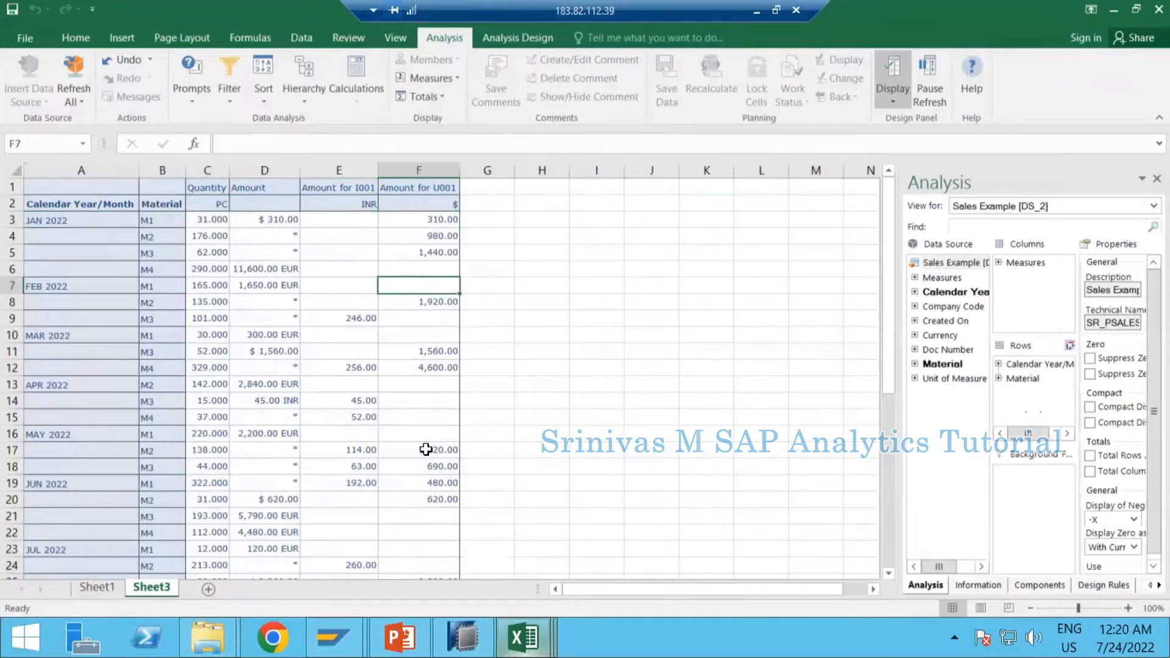
Switch to SAP HANA Studio and review the selection details of Amount for U001 and Amount for I001 in the query's key figures
{"action": "mouse_move", "coordinate": [457, 628]}
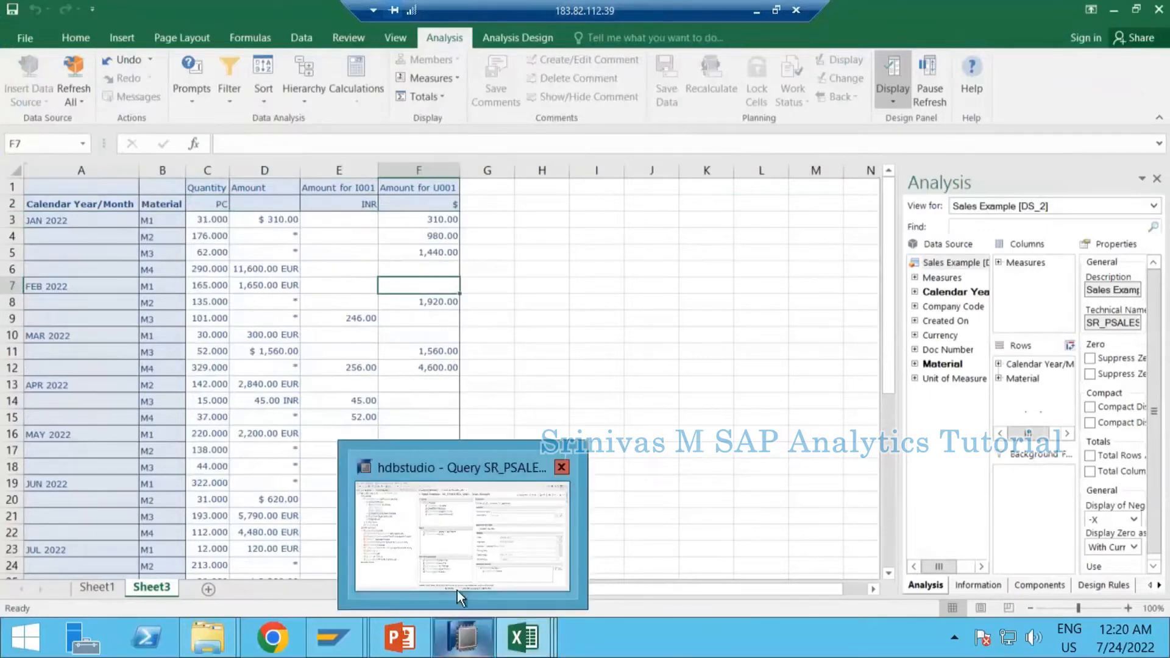
{"action": "left_click", "coordinate": [466, 640]}
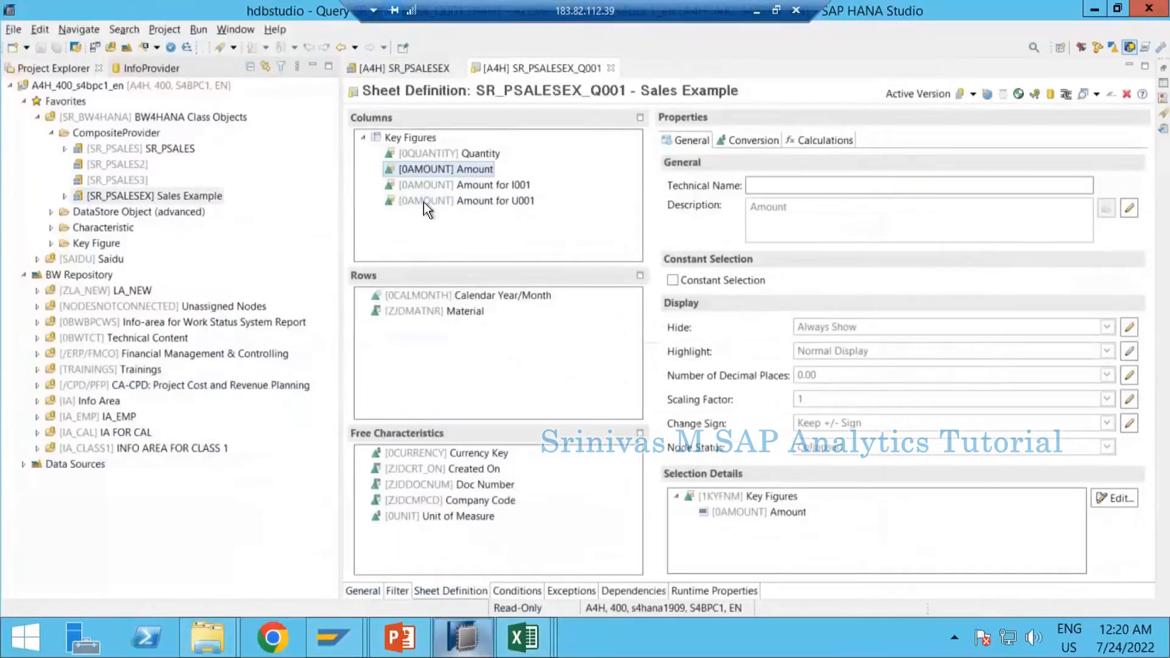
{"action": "left_click", "coordinate": [422, 200]}
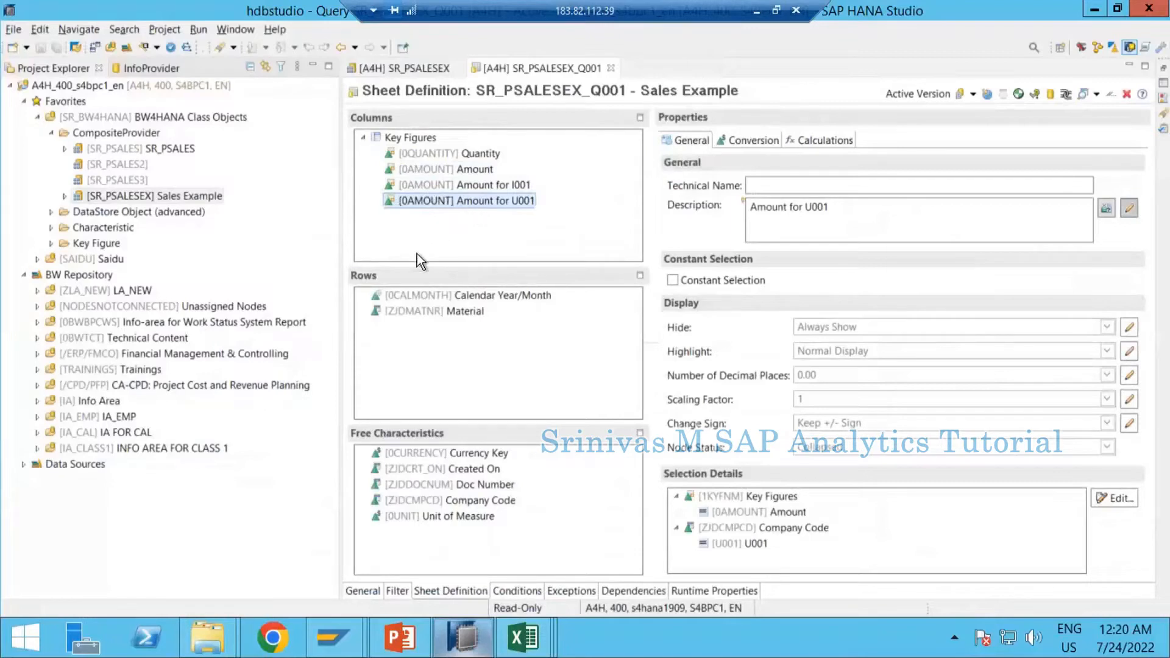
{"action": "left_click", "coordinate": [444, 184]}
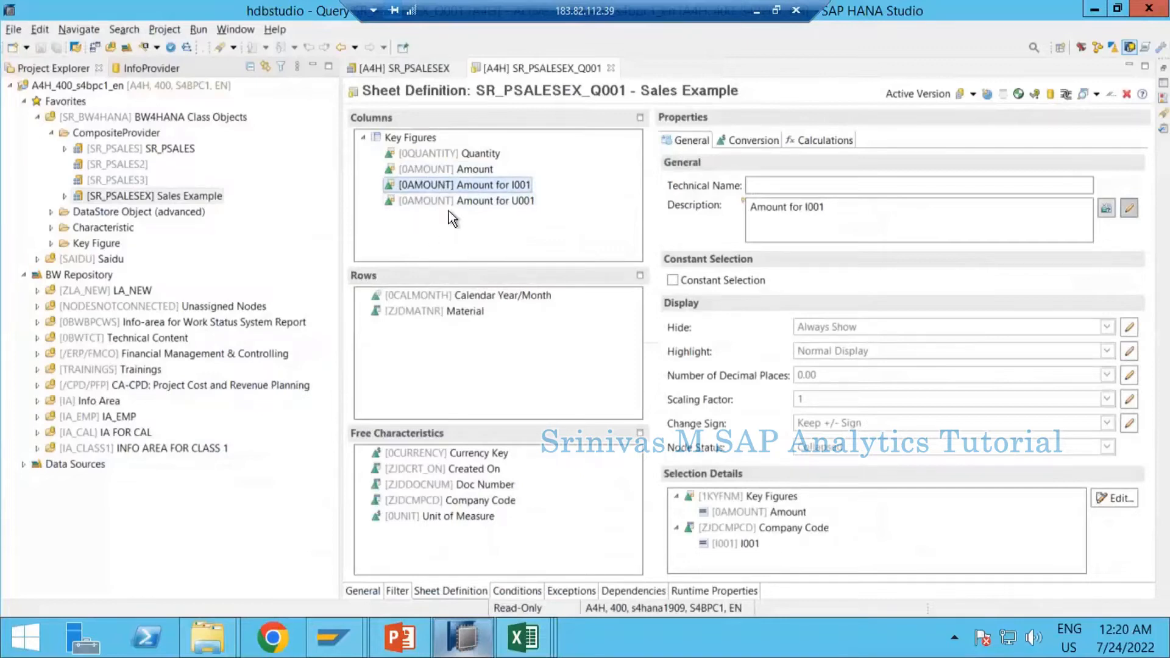
{"action": "left_click", "coordinate": [410, 139]}
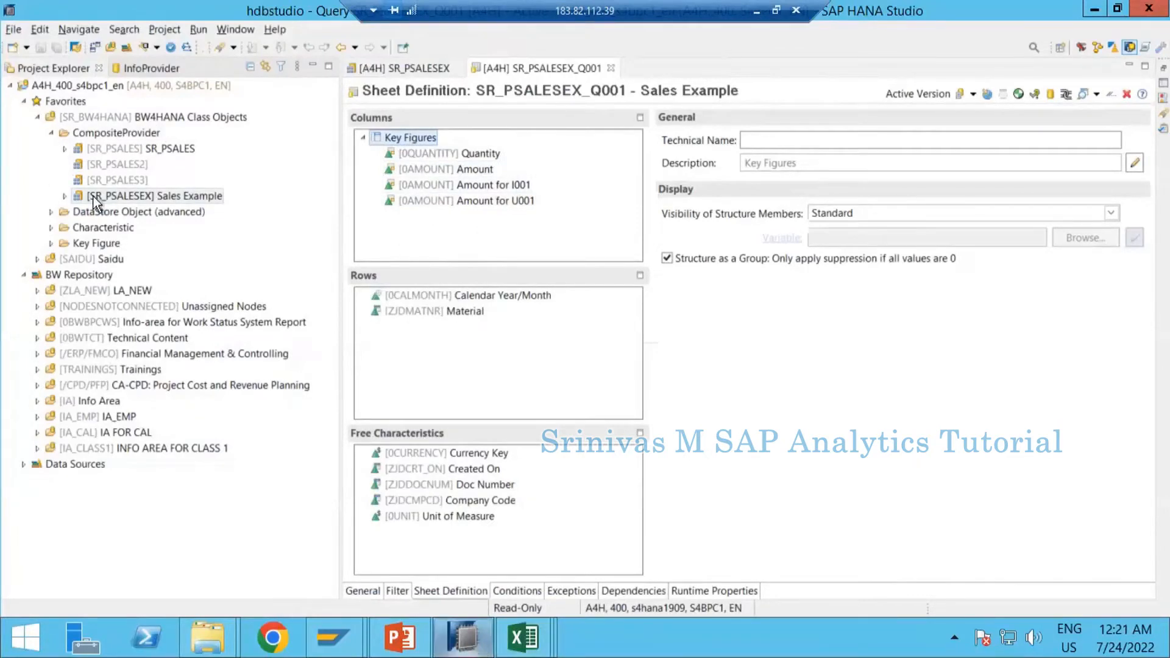
Create a new query on the Sales Example CompositeProvider named SR_PSALESEX_Q002 with the description Sales Exmple2
{"action": "left_click", "coordinate": [64, 196]}
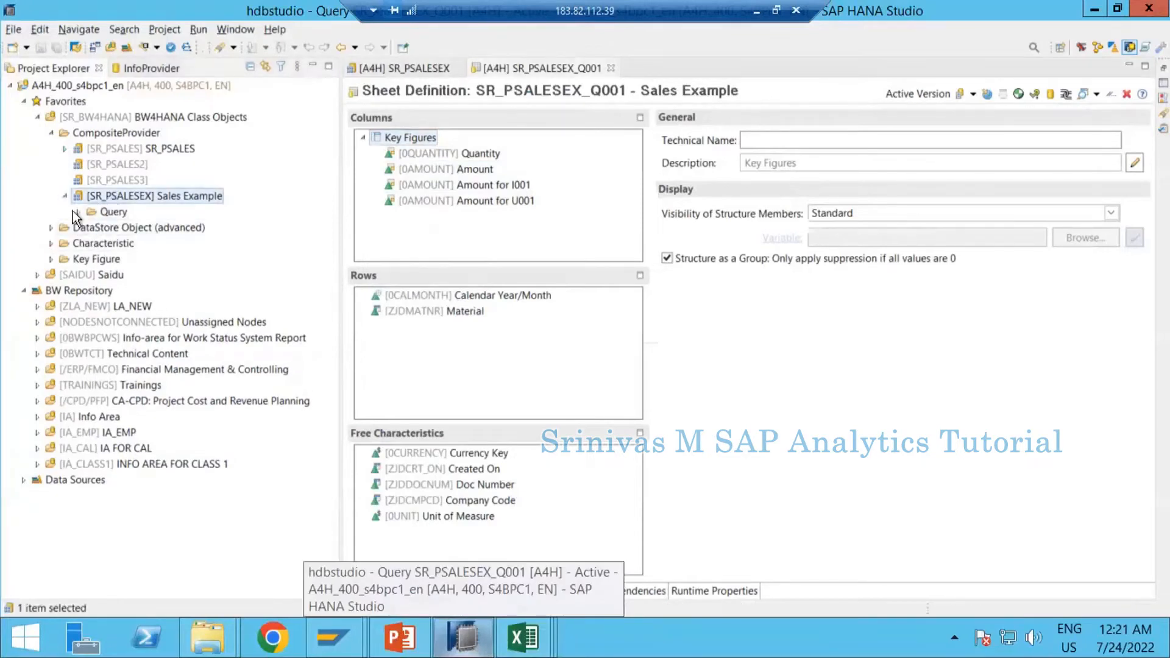
{"action": "left_click", "coordinate": [79, 211]}
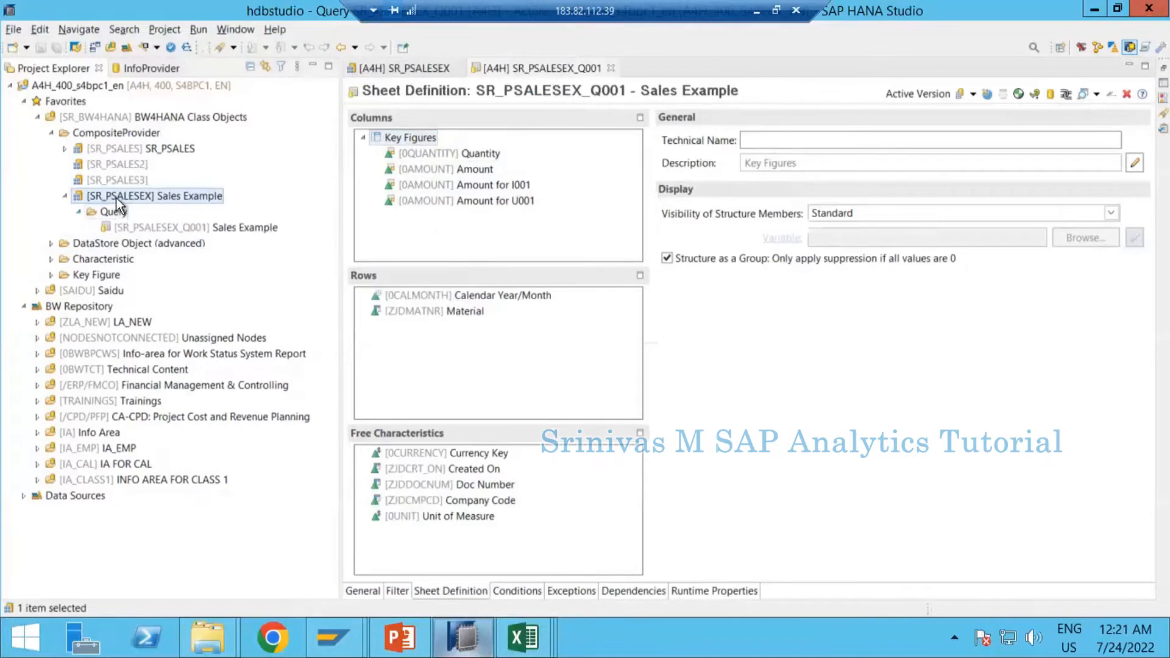
{"action": "right_click", "coordinate": [116, 197]}
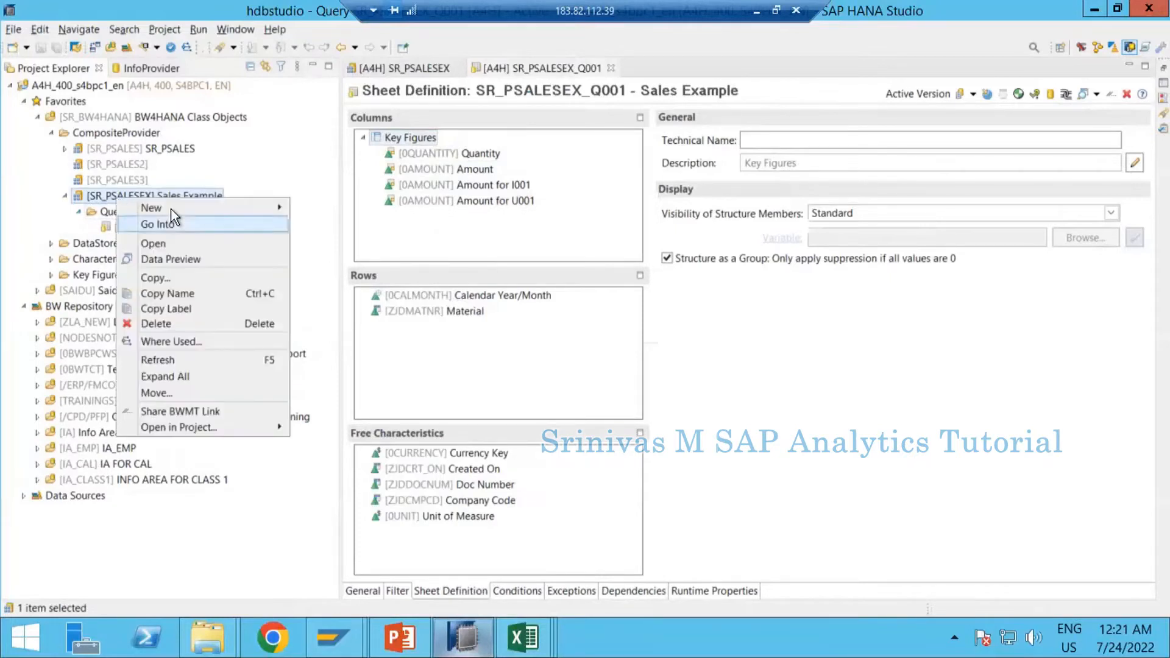
{"action": "mouse_move", "coordinate": [171, 208]}
{"action": "left_click", "coordinate": [306, 208]}
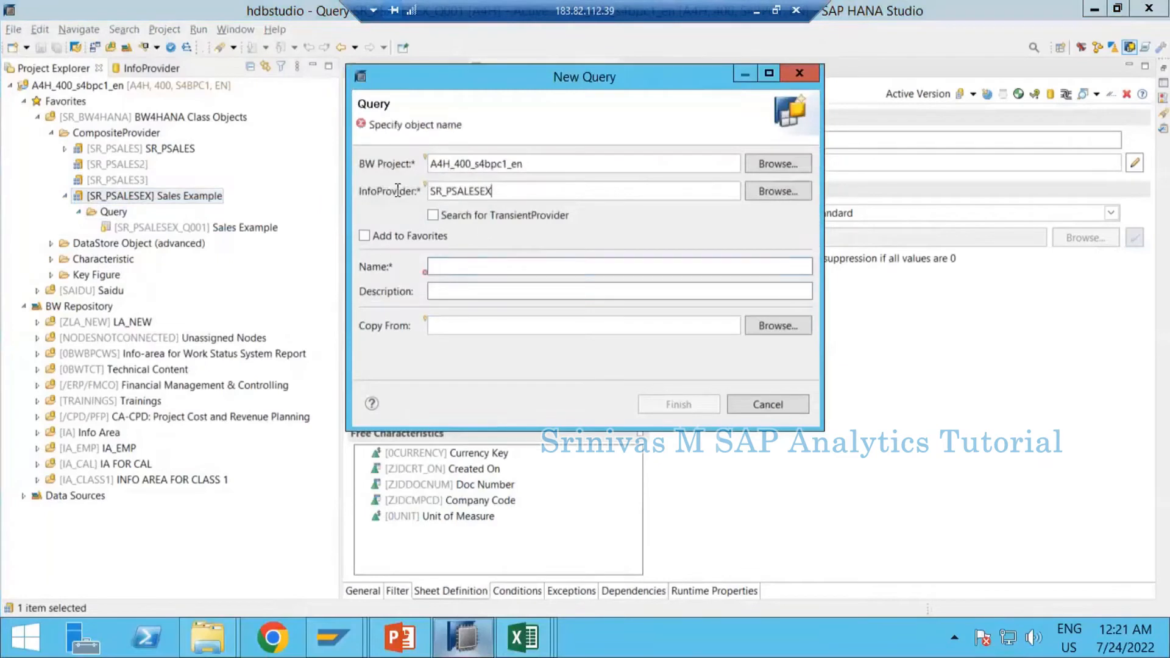
{"action": "left_click", "coordinate": [458, 266]}
{"action": "type", "text": "SR_PSALESEX"}
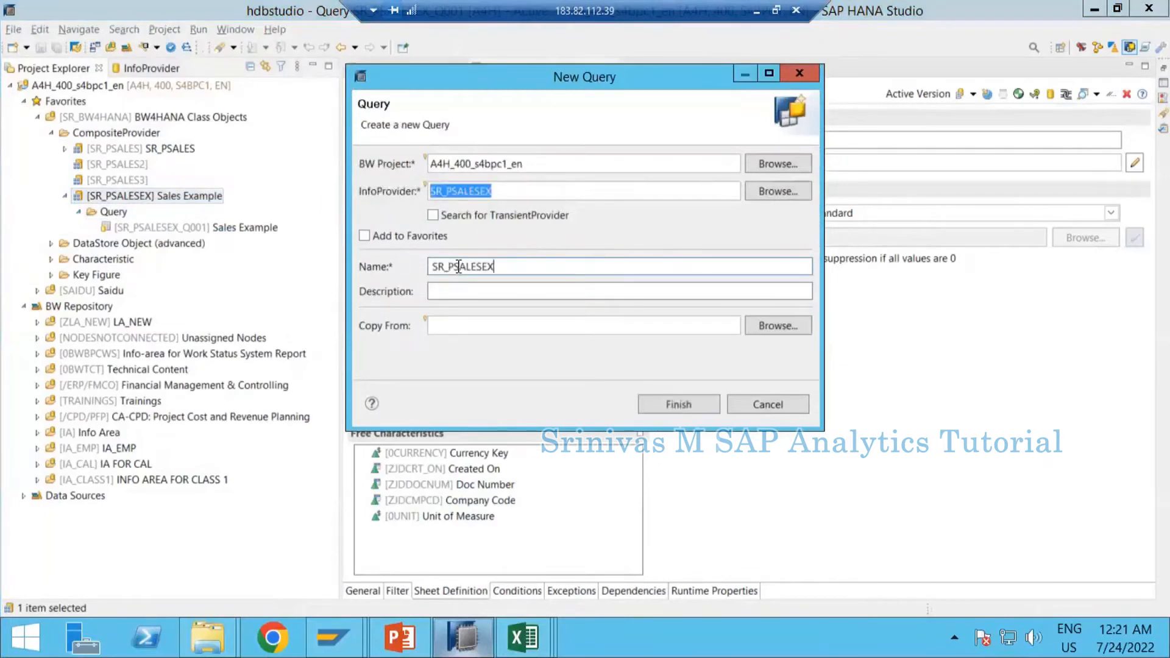
{"action": "type", "text": "_Q002"}
{"action": "key", "text": "Tab"}
{"action": "type", "text": "S"}
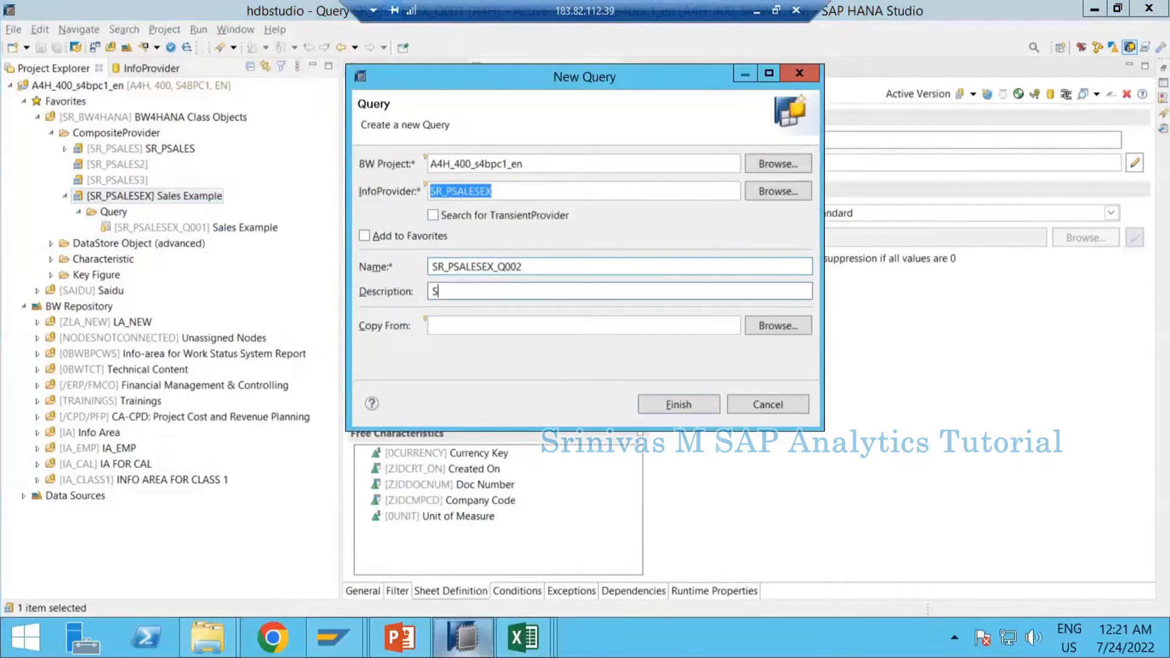
{"action": "type", "text": "ales Exmple2"}
{"action": "left_click", "coordinate": [678, 405]}
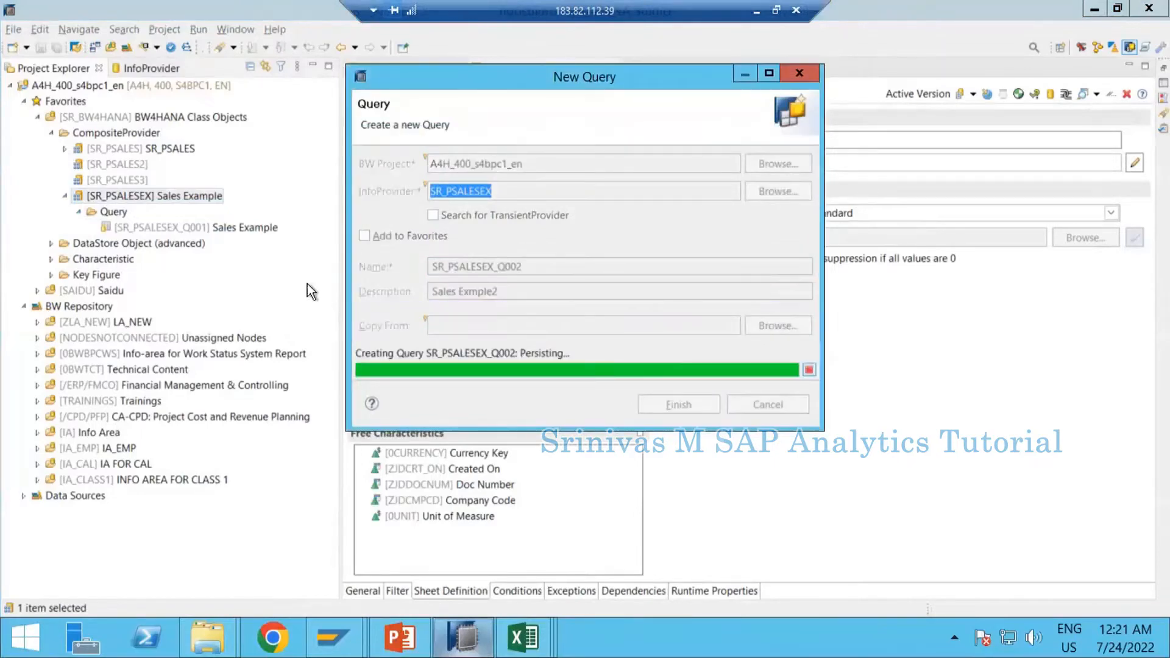
In the new query's sheet definition, place Calendar Year/Month and Material in the rows and Amount in the columns
{"action": "left_click", "coordinate": [434, 591]}
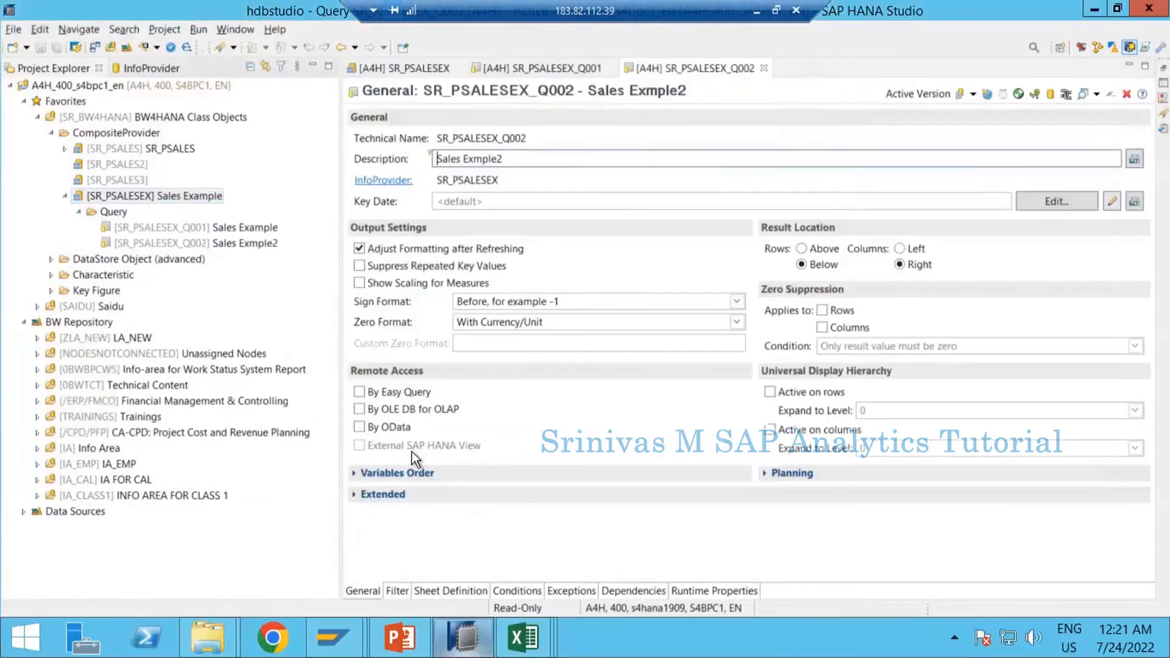
{"action": "left_click", "coordinate": [157, 67]}
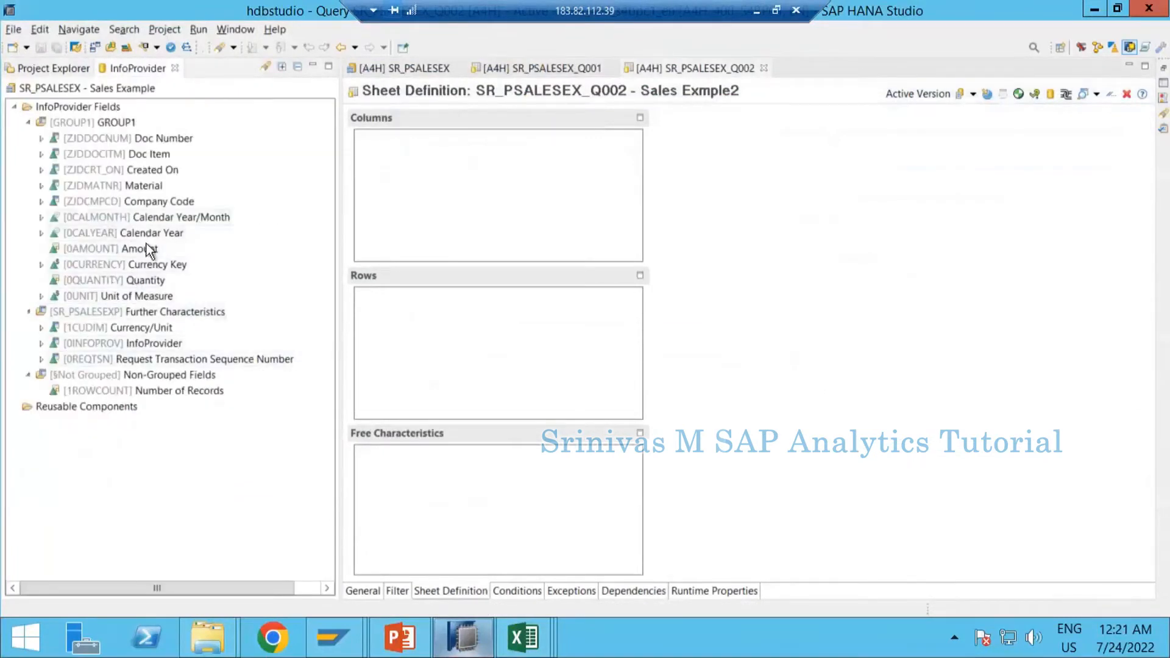
{"action": "left_click_drag", "start_coordinate": [183, 201], "coordinate": [372, 324]}
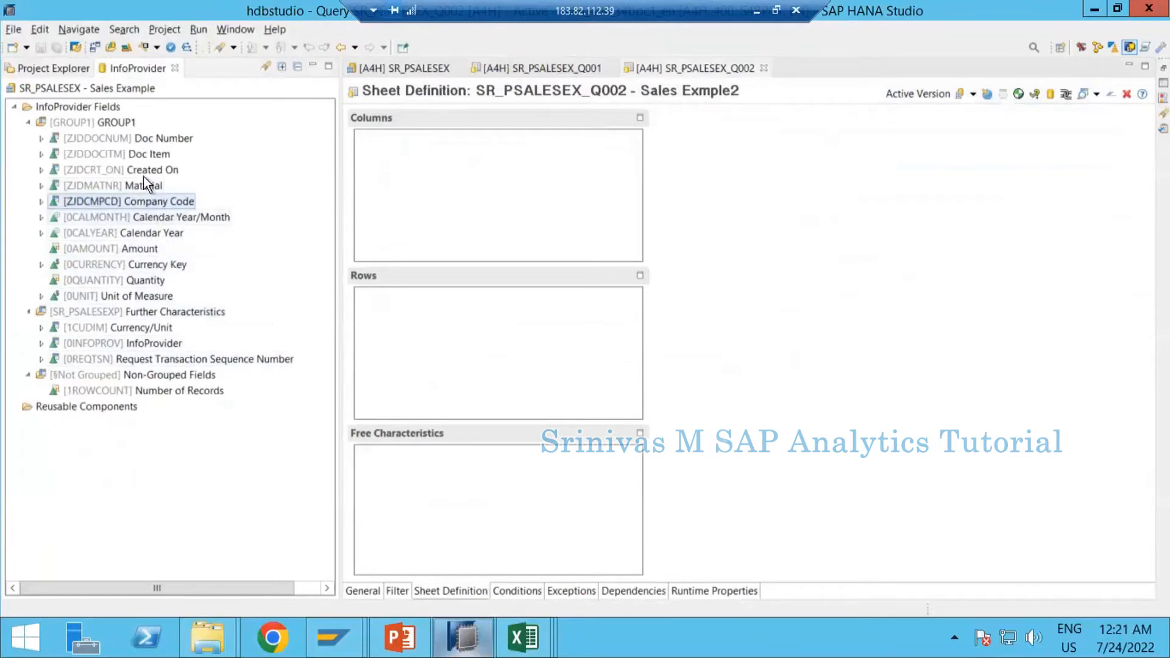
{"action": "left_click_drag", "start_coordinate": [156, 221], "coordinate": [390, 317]}
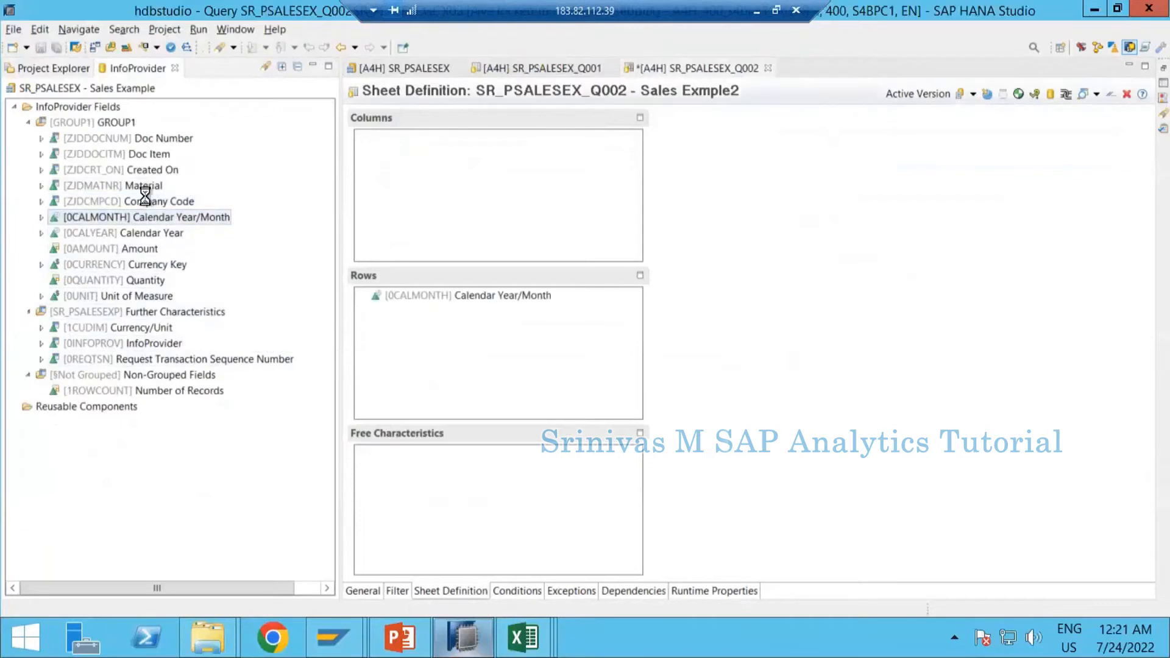
{"action": "left_click_drag", "start_coordinate": [145, 189], "coordinate": [390, 341]}
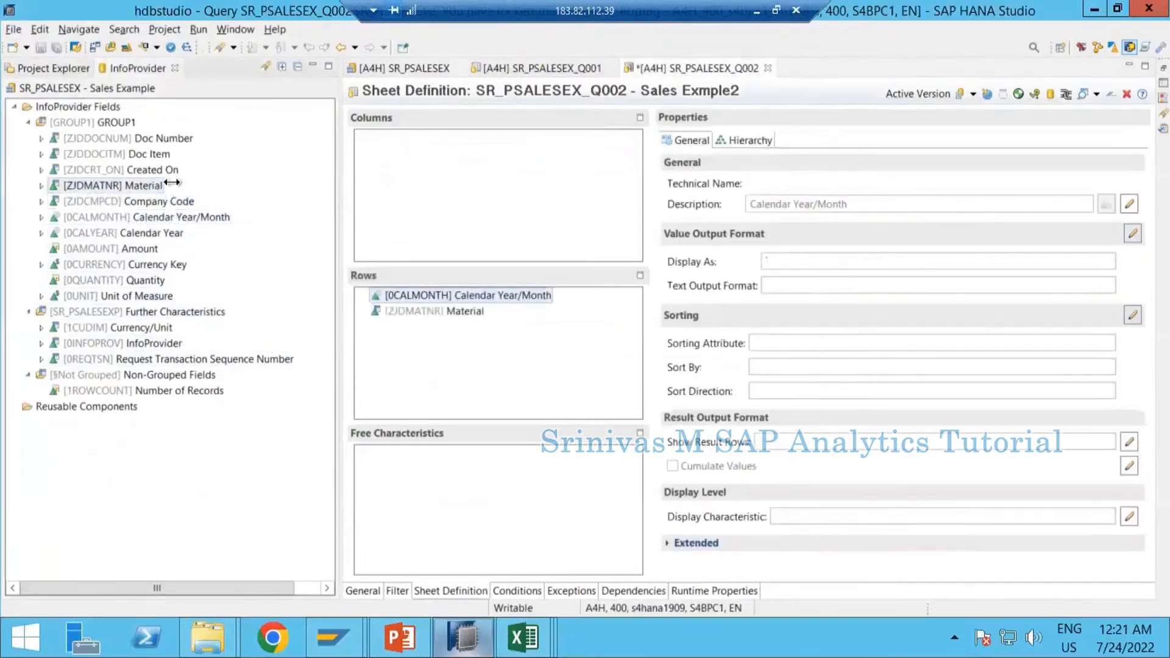
{"action": "left_click_drag", "start_coordinate": [144, 247], "coordinate": [460, 199]}
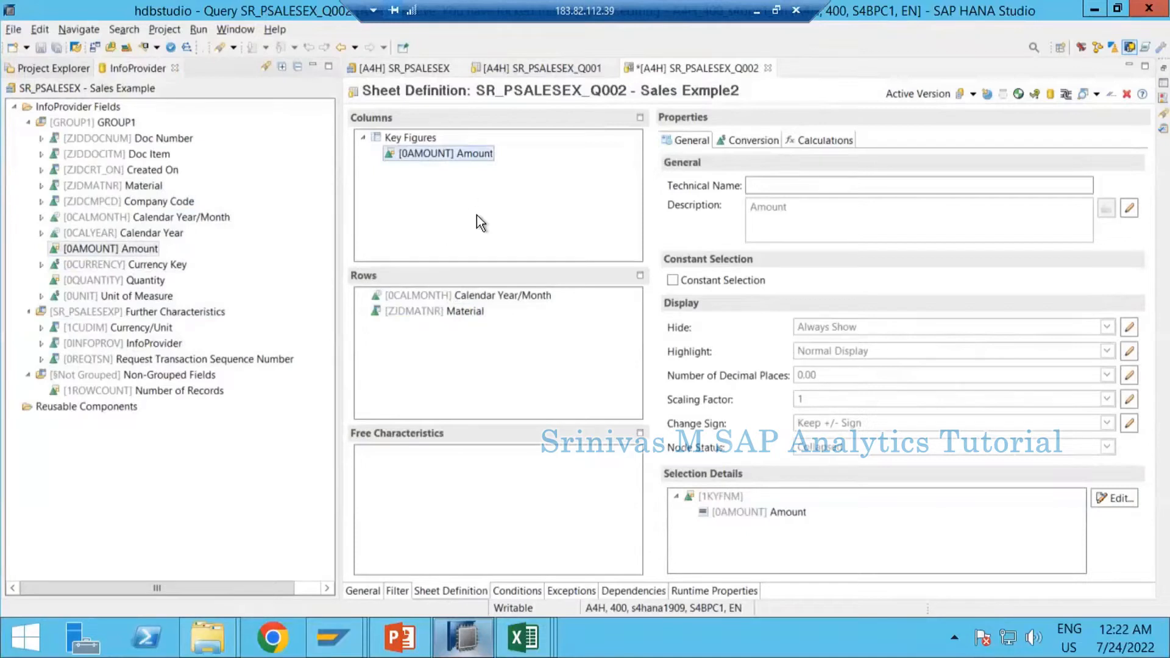
Check the options for extending the new query's Key Figures structure and compare its key figures with those of SR_PSALESEX_Q001
{"action": "right_click", "coordinate": [409, 144]}
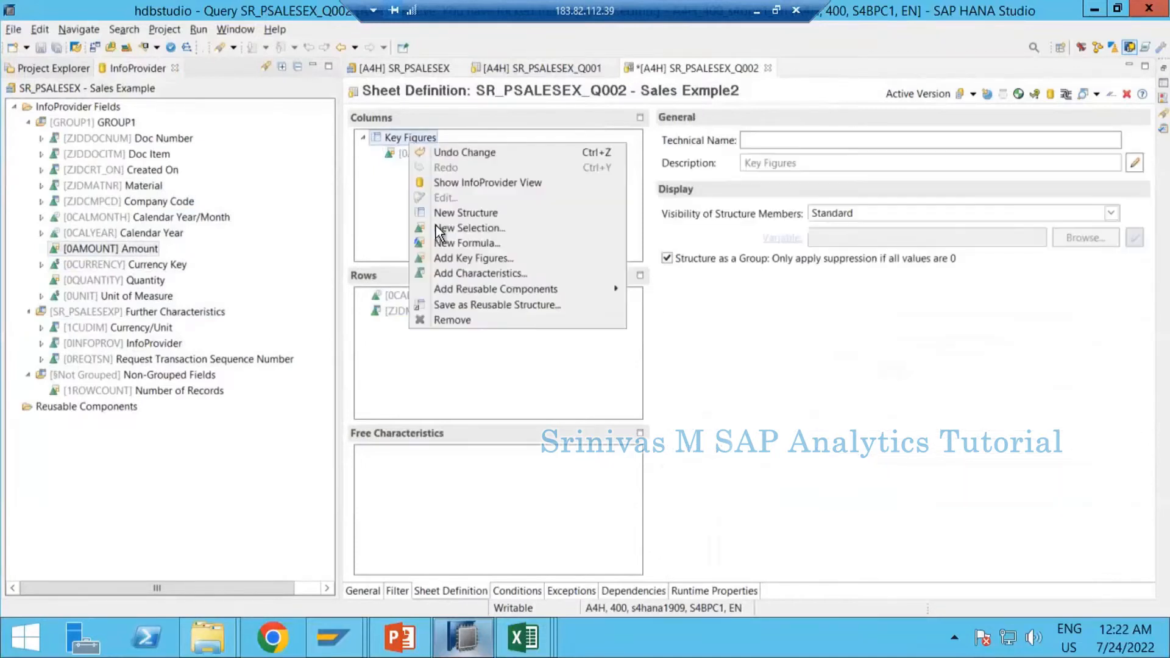
{"action": "left_click", "coordinate": [385, 221]}
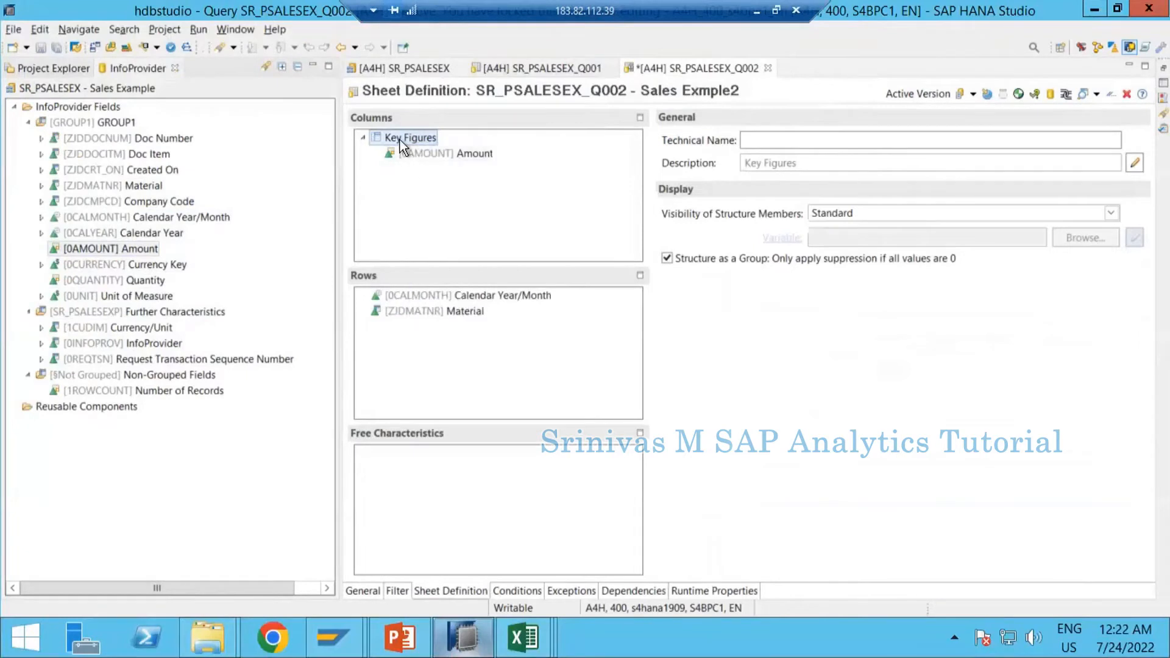
{"action": "right_click", "coordinate": [402, 145]}
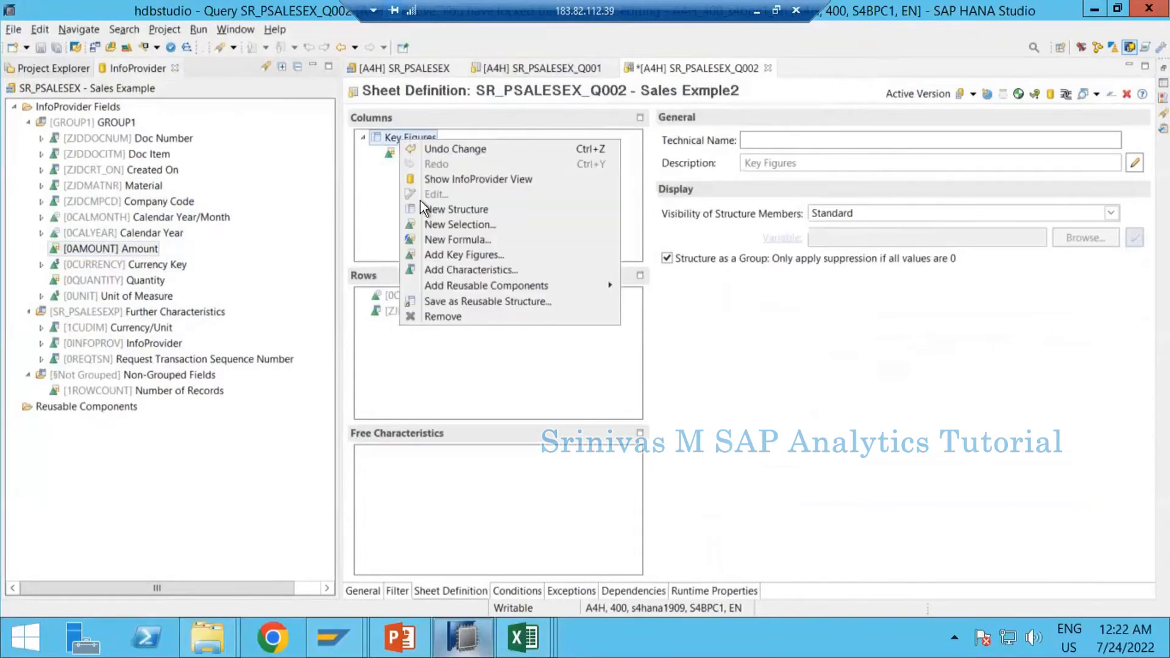
{"action": "left_click", "coordinate": [464, 226]}
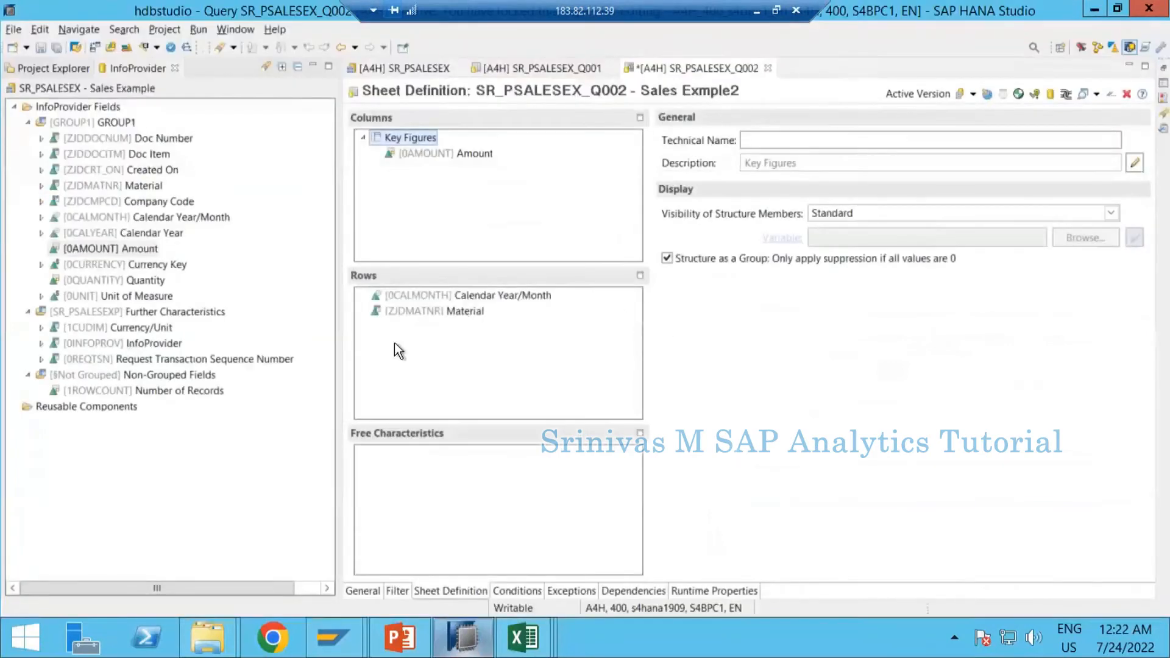
{"action": "left_click", "coordinate": [534, 67]}
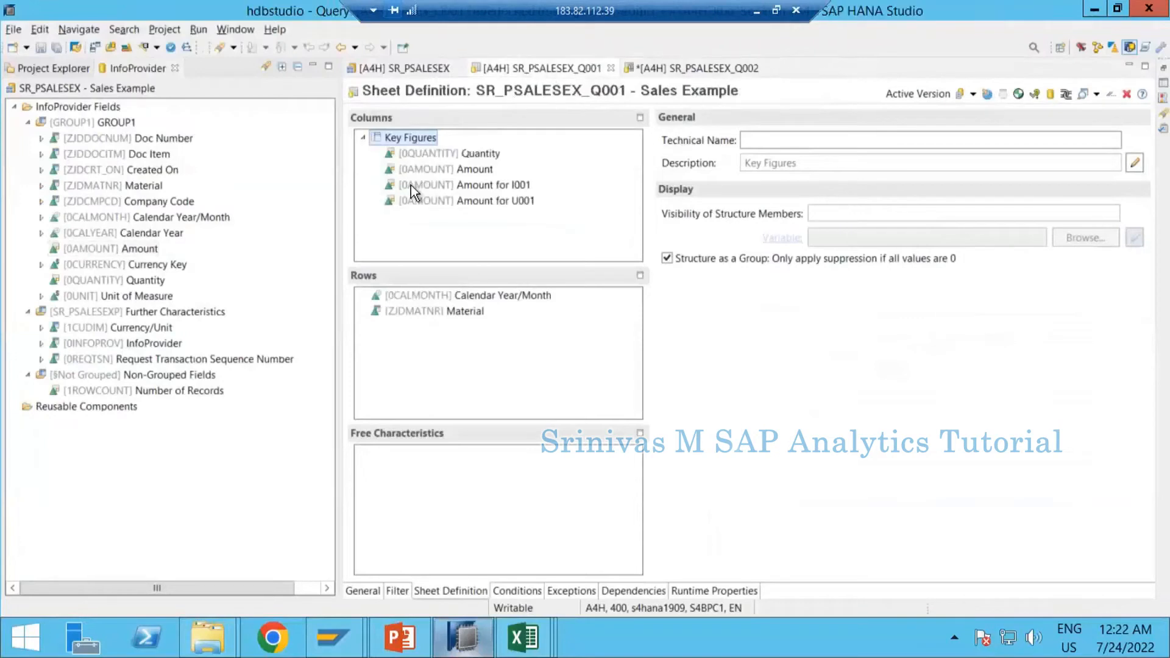
{"action": "left_click", "coordinate": [664, 66]}
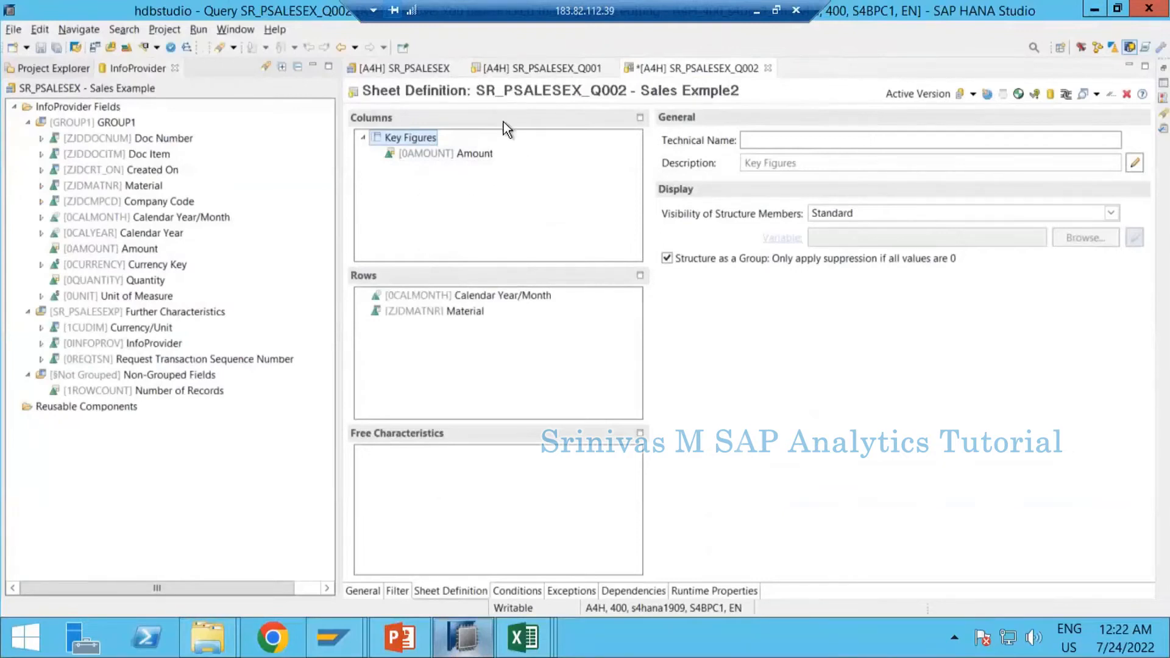
{"action": "left_click", "coordinate": [534, 73]}
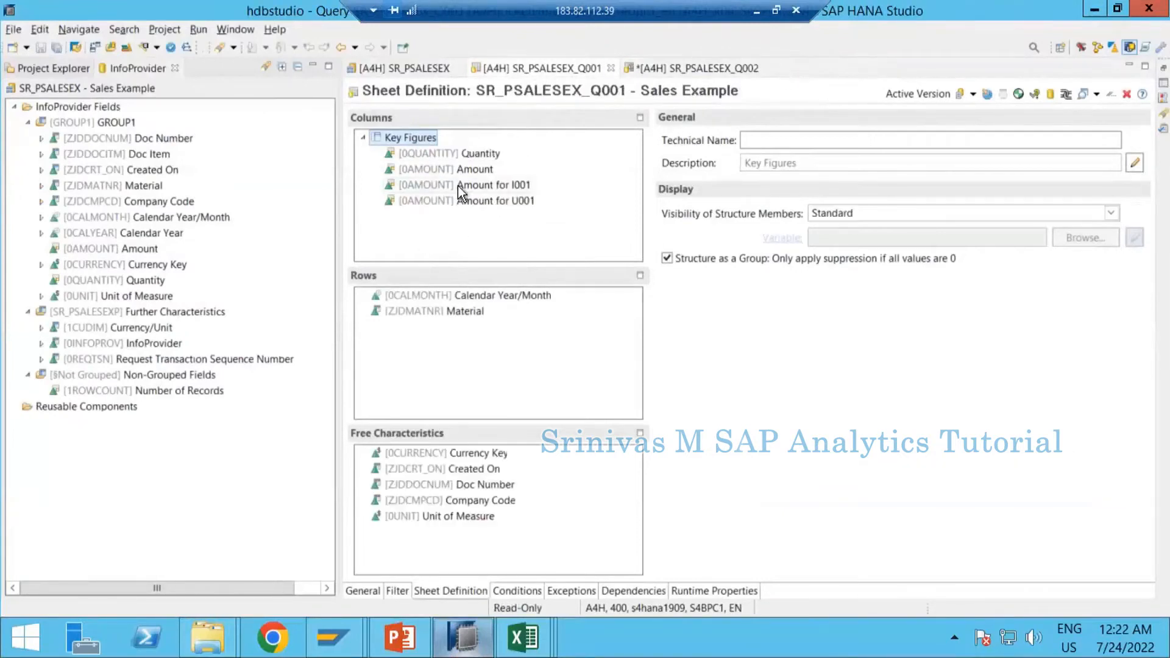
Start a new reusable restricted key figure for the SR_PSALESEX InfoProvider
{"action": "left_click", "coordinate": [458, 188]}
{"action": "left_click", "coordinate": [460, 202]}
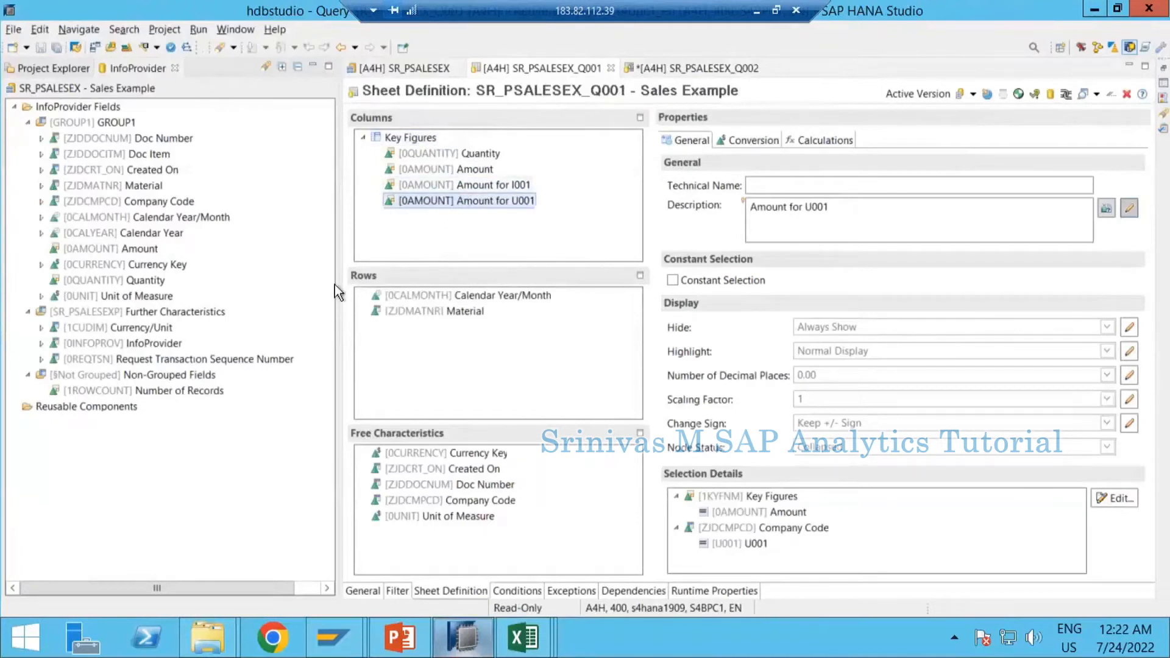
{"action": "left_click", "coordinate": [50, 411]}
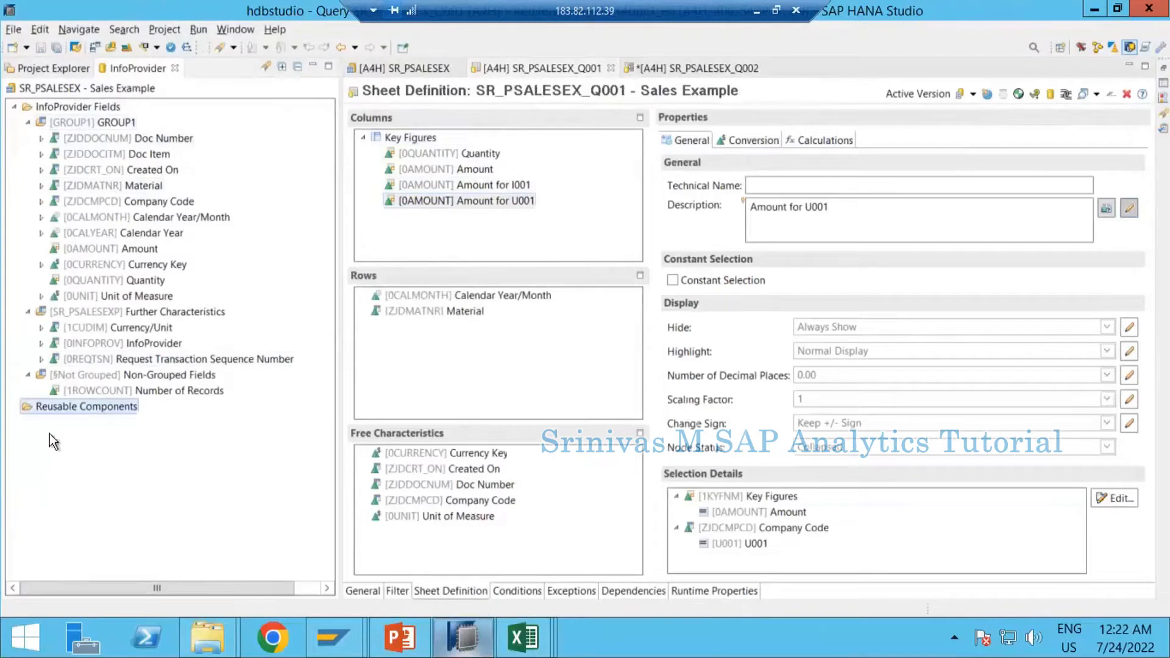
{"action": "right_click", "coordinate": [77, 410]}
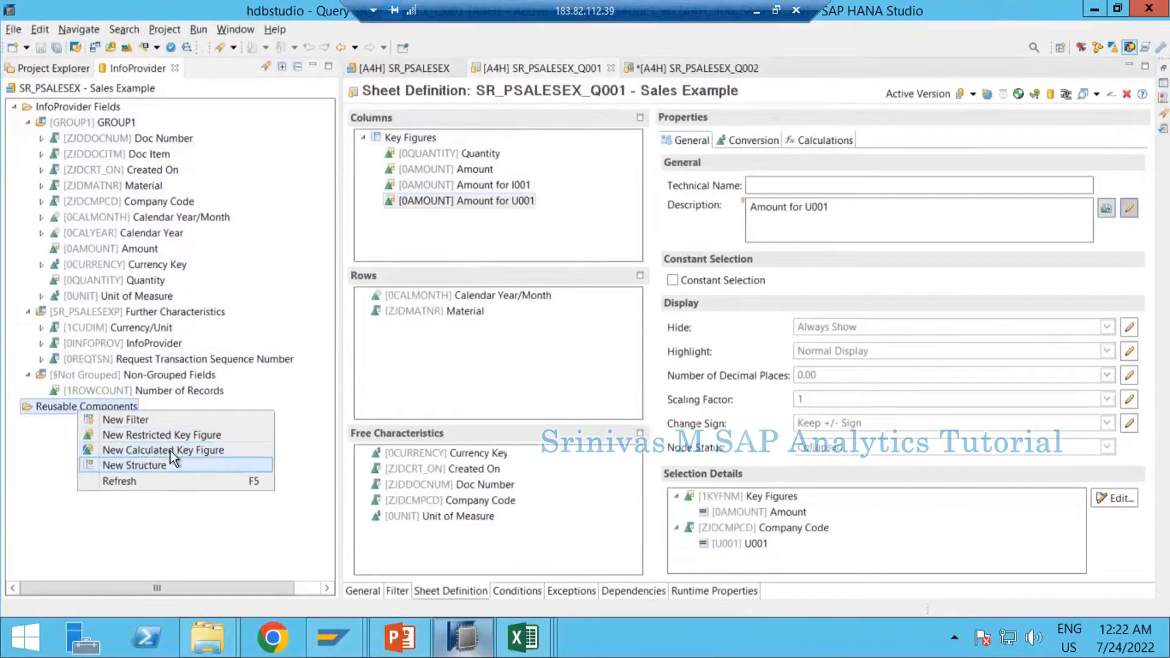
{"action": "left_click", "coordinate": [134, 434]}
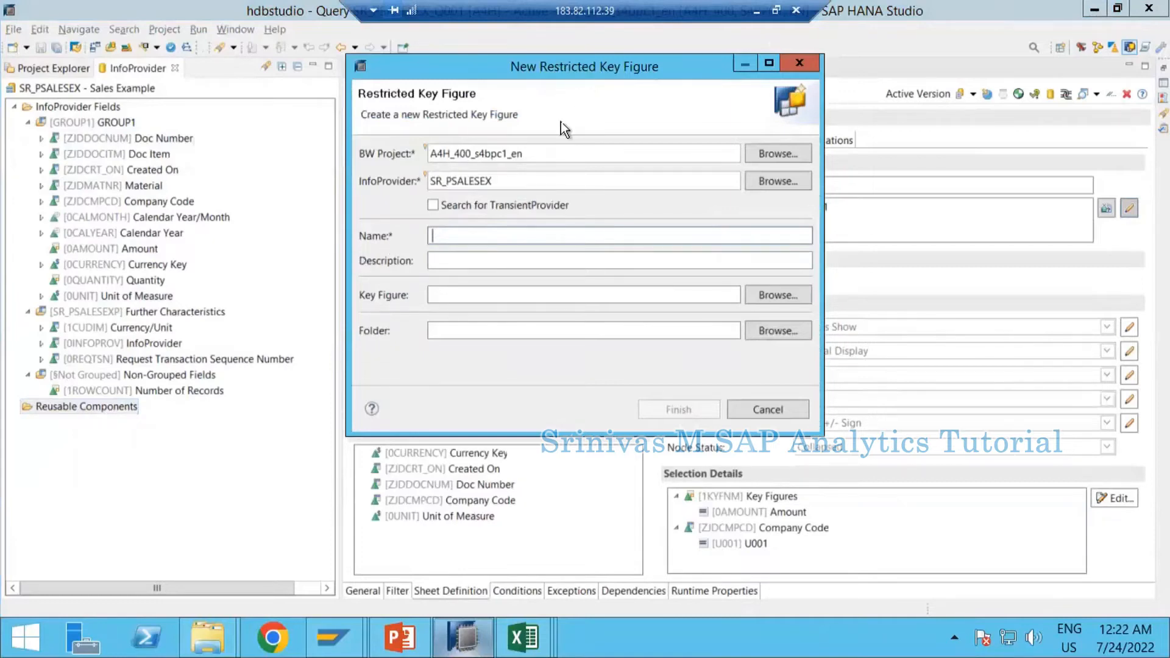
{"action": "left_click_drag", "start_coordinate": [561, 66], "coordinate": [389, 265]}
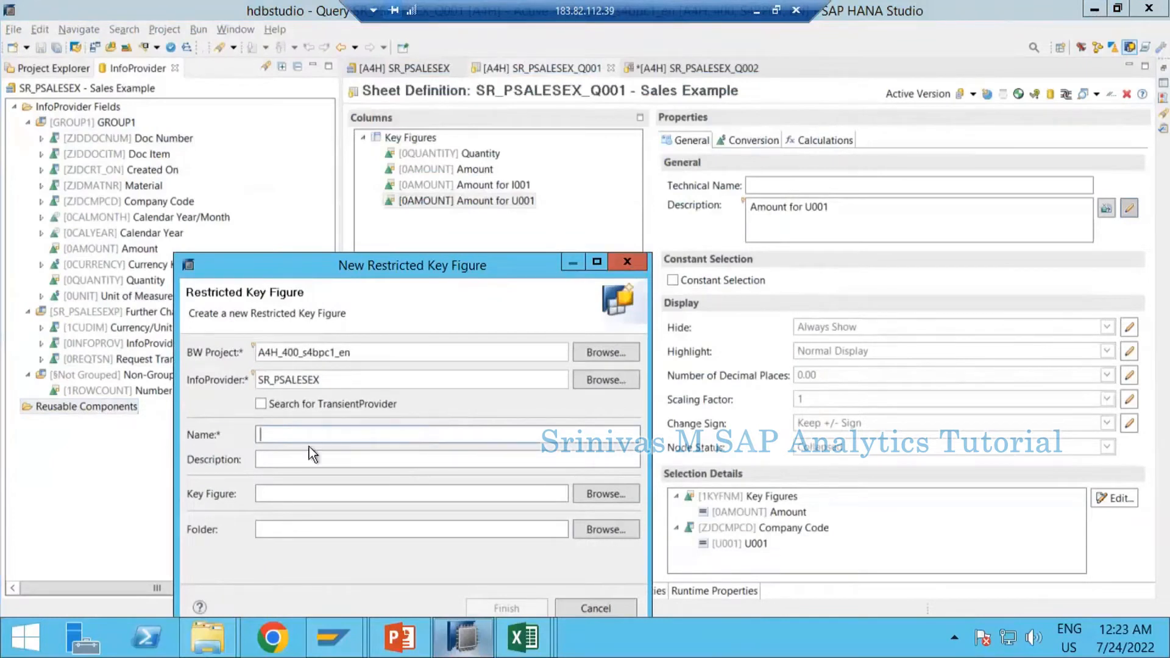
{"action": "left_click_drag", "start_coordinate": [373, 254], "coordinate": [506, 167]}
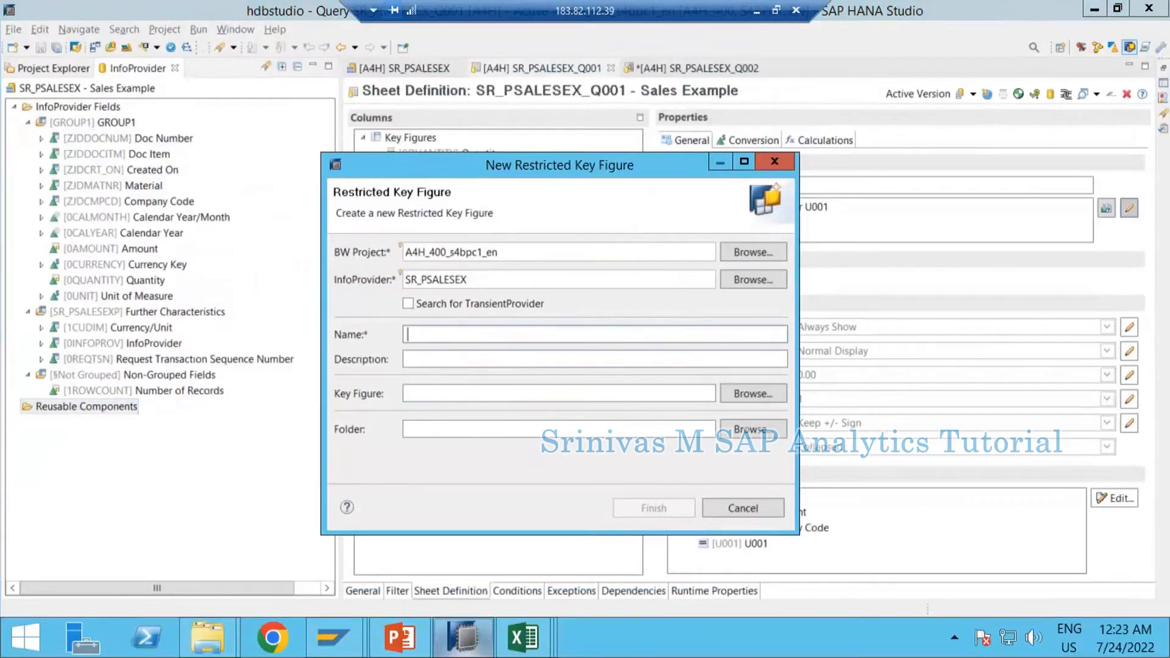
Name the restricted key figure RKF_0AMOUNT_001 and give it the description Amount for I001
{"action": "type", "text": "RKF_0AMOUNT_001"}
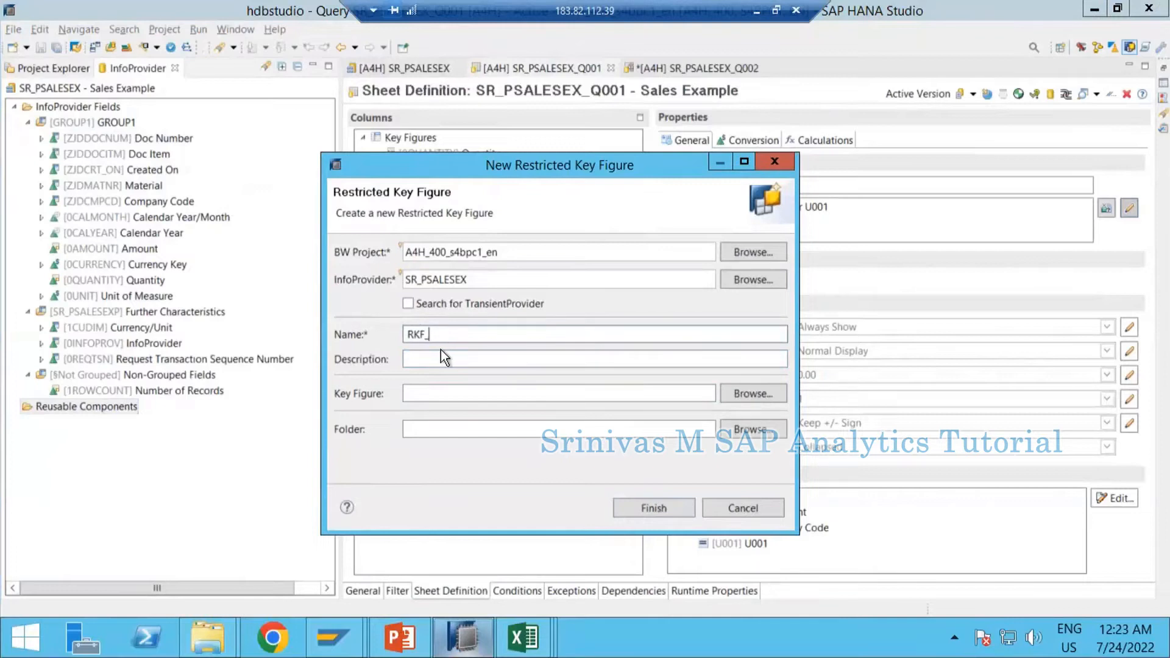
{"action": "type", "text": "0AMOUNT_001"}
{"action": "left_click", "coordinate": [442, 334]}
{"action": "left_click_drag", "start_coordinate": [431, 334], "coordinate": [410, 345]}
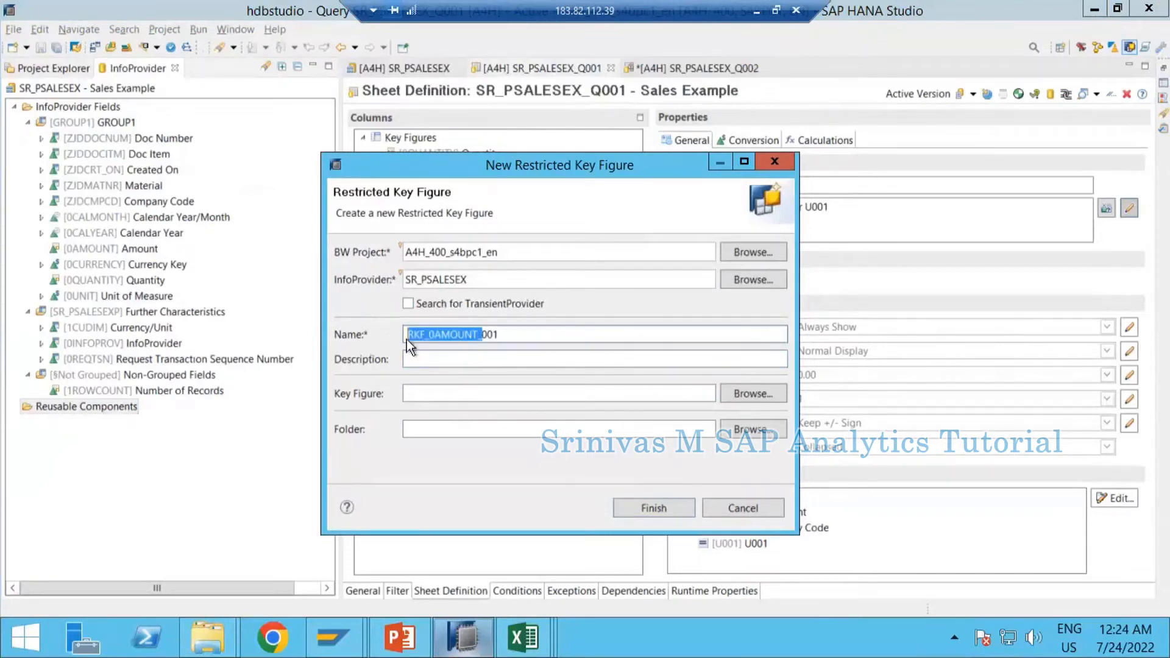
{"action": "left_click", "coordinate": [510, 336]}
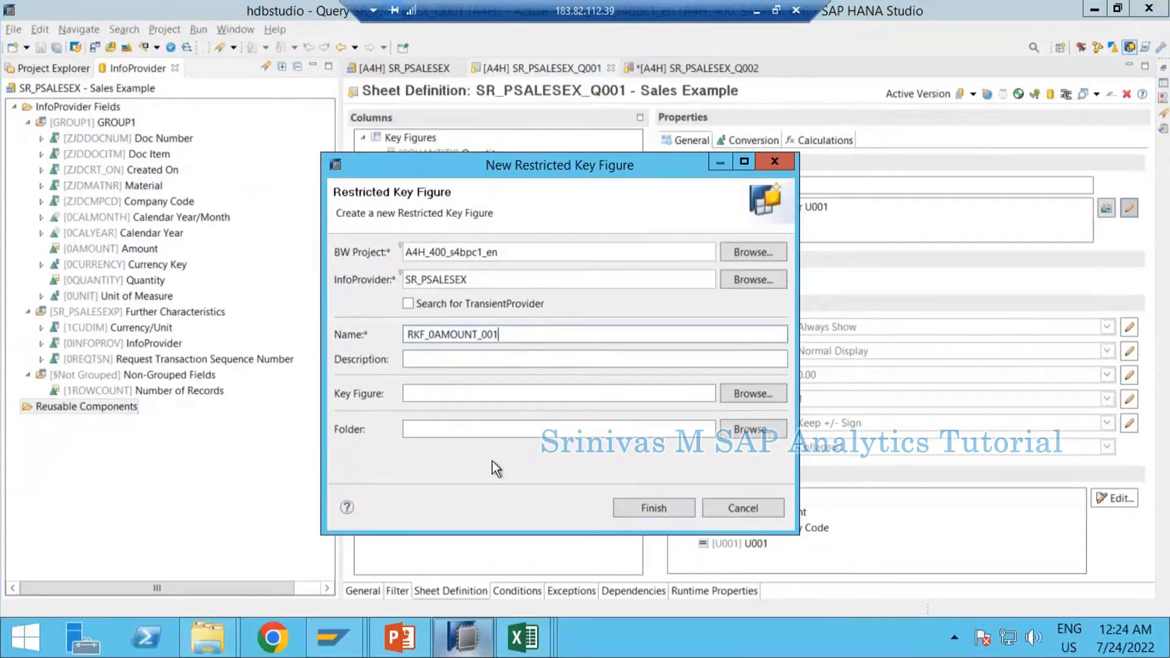
{"action": "left_click", "coordinate": [468, 359]}
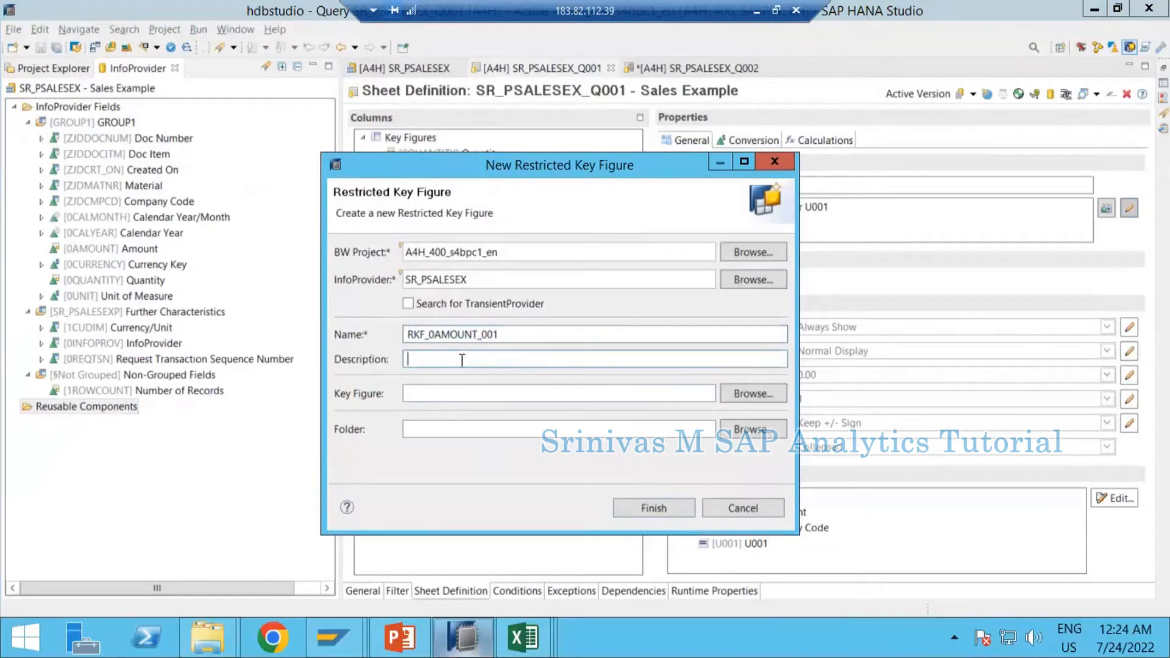
{"action": "type", "text": "Amount for I001"}
Check the entered name and description, and finish creating the restricted key figure
{"action": "left_click_drag", "start_coordinate": [499, 334], "coordinate": [400, 334]}
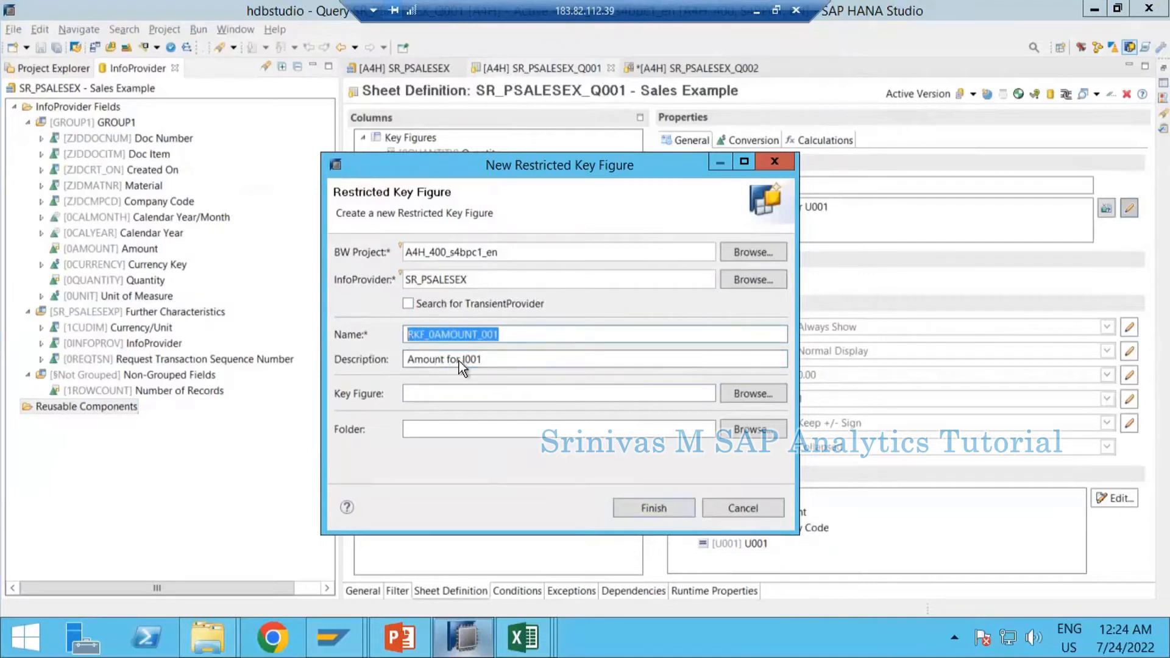
{"action": "left_click", "coordinate": [411, 360]}
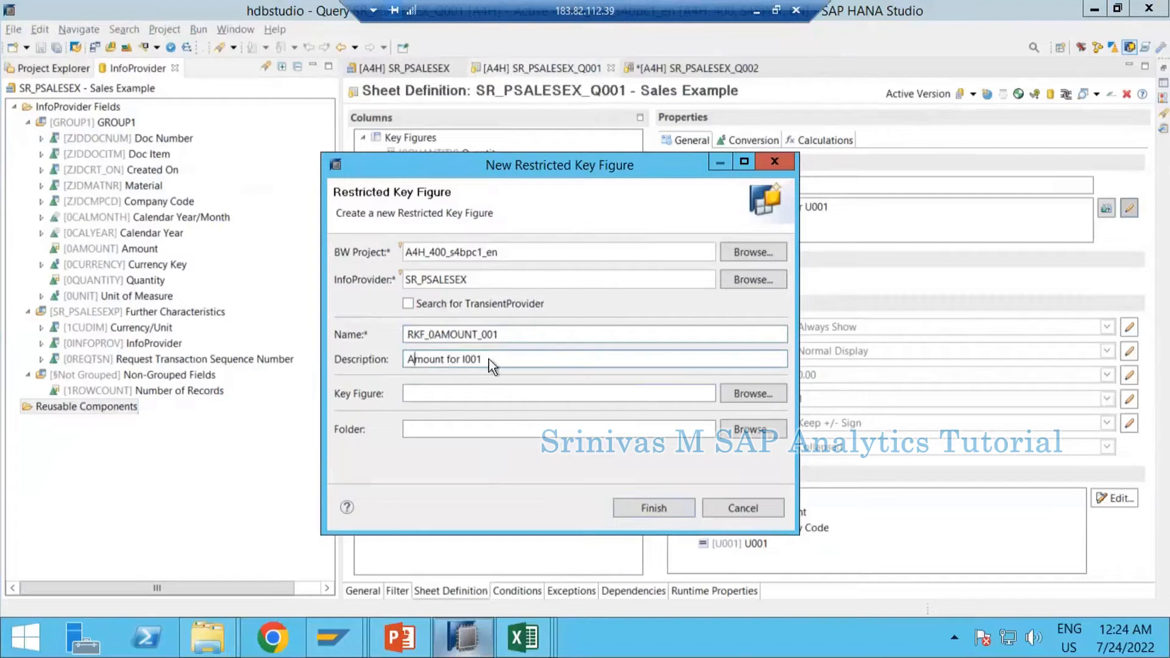
{"action": "left_click", "coordinate": [489, 359]}
{"action": "left_click_drag", "start_coordinate": [489, 359], "coordinate": [412, 359]}
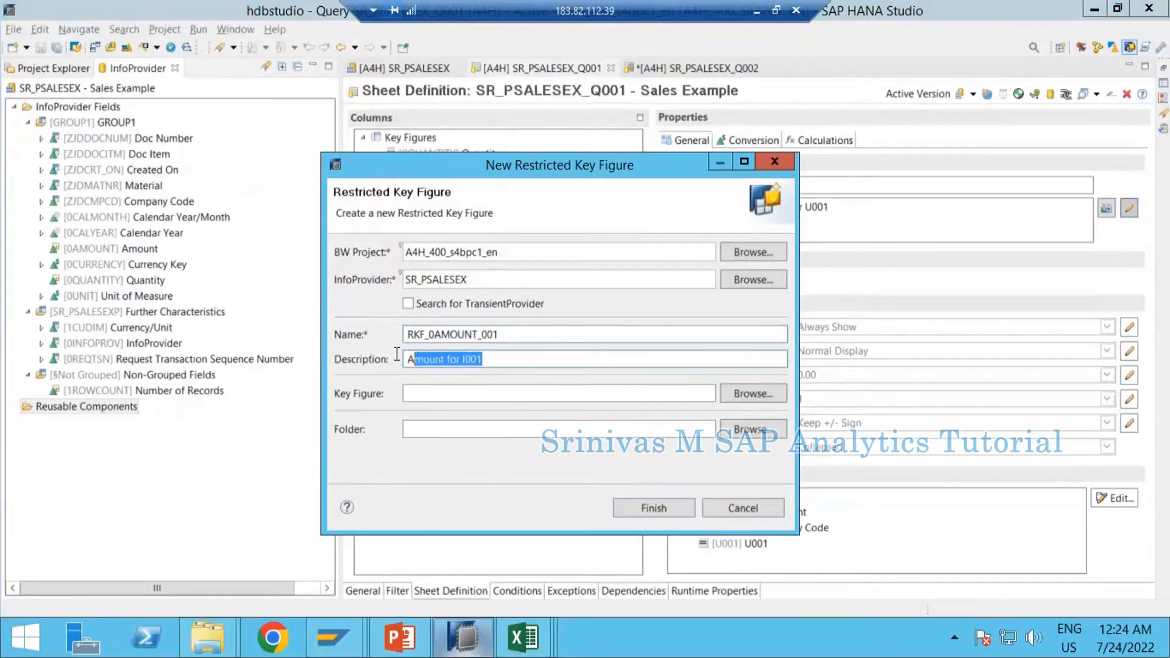
{"action": "left_click", "coordinate": [443, 358]}
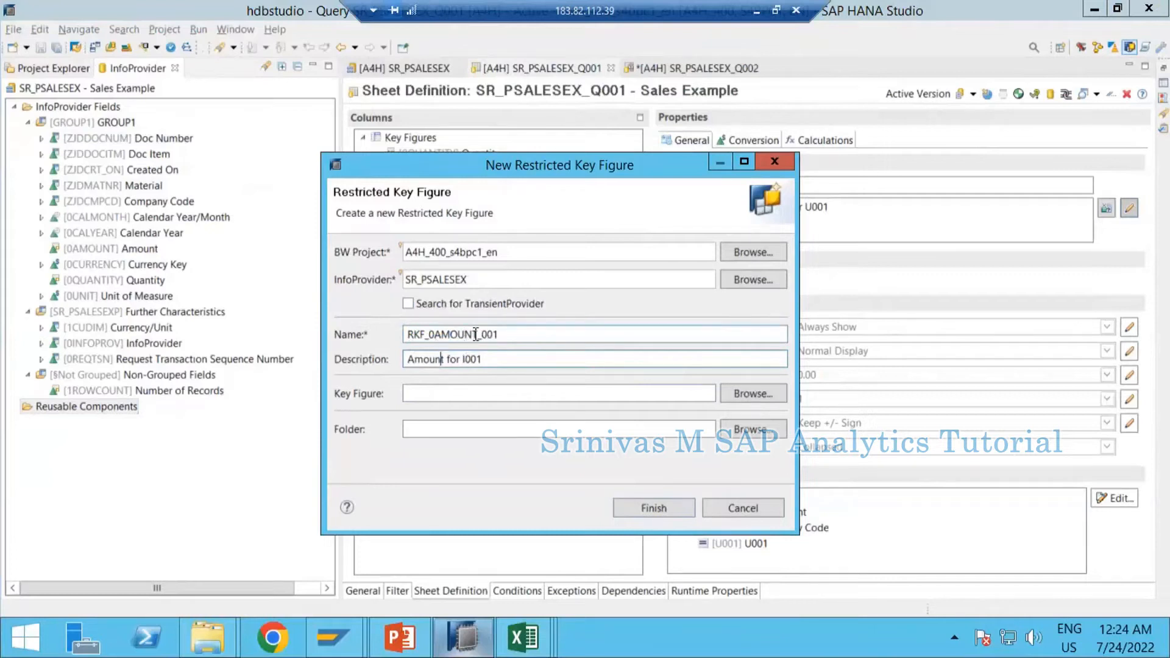
{"action": "left_click_drag", "start_coordinate": [478, 334], "coordinate": [430, 339]}
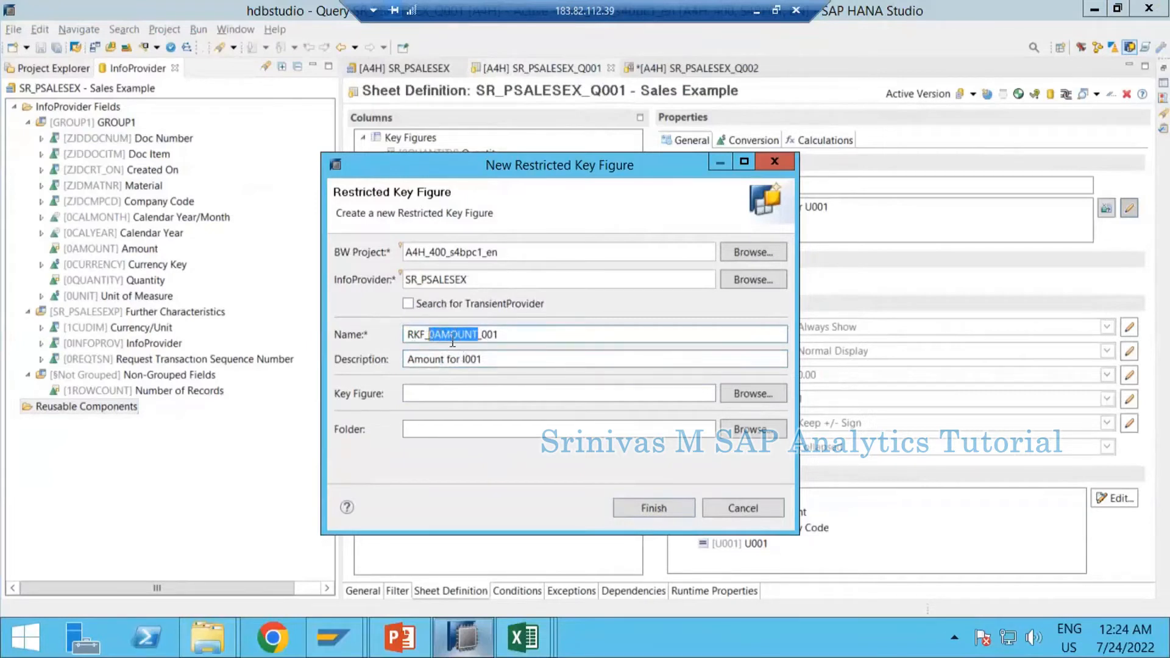
{"action": "left_click", "coordinate": [442, 335]}
{"action": "left_click", "coordinate": [660, 501]}
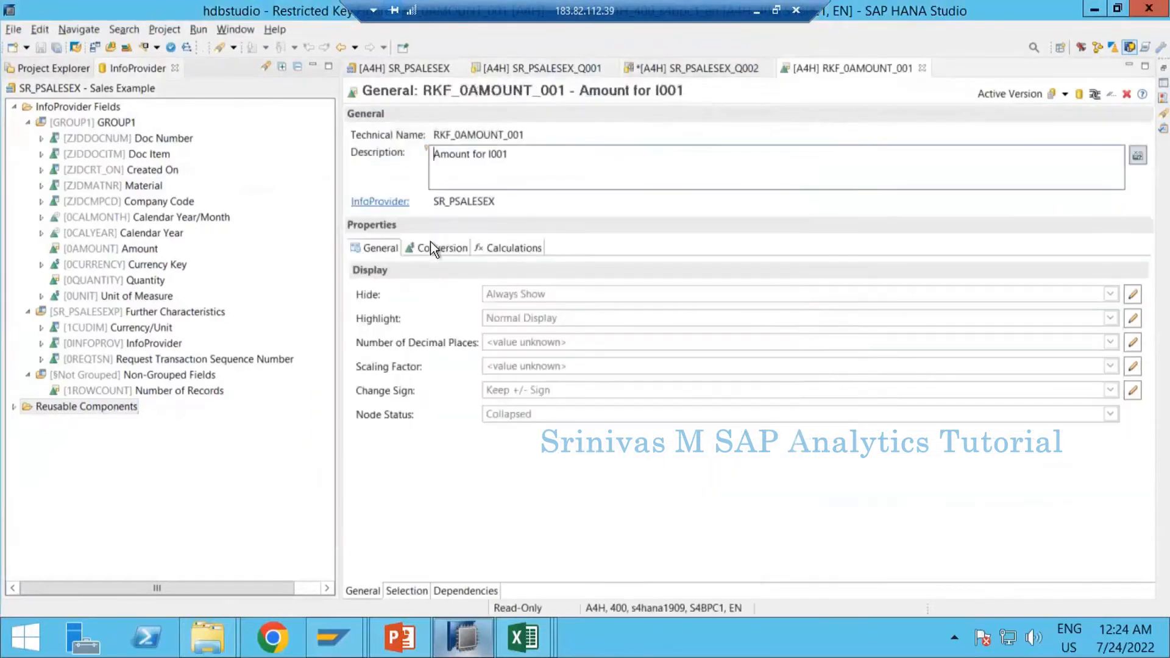
{"action": "left_click", "coordinate": [451, 135]}
{"action": "left_click", "coordinate": [455, 156]}
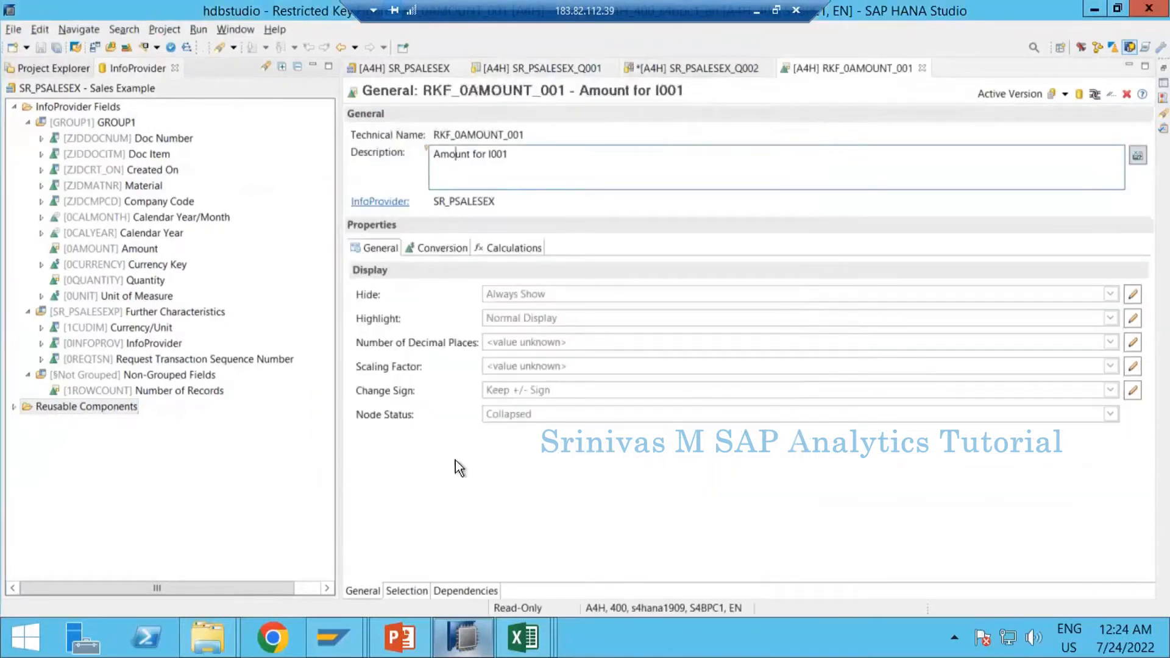
Add the Amount key figure to the selection of RKF_0AMOUNT_001
{"action": "left_click", "coordinate": [408, 591]}
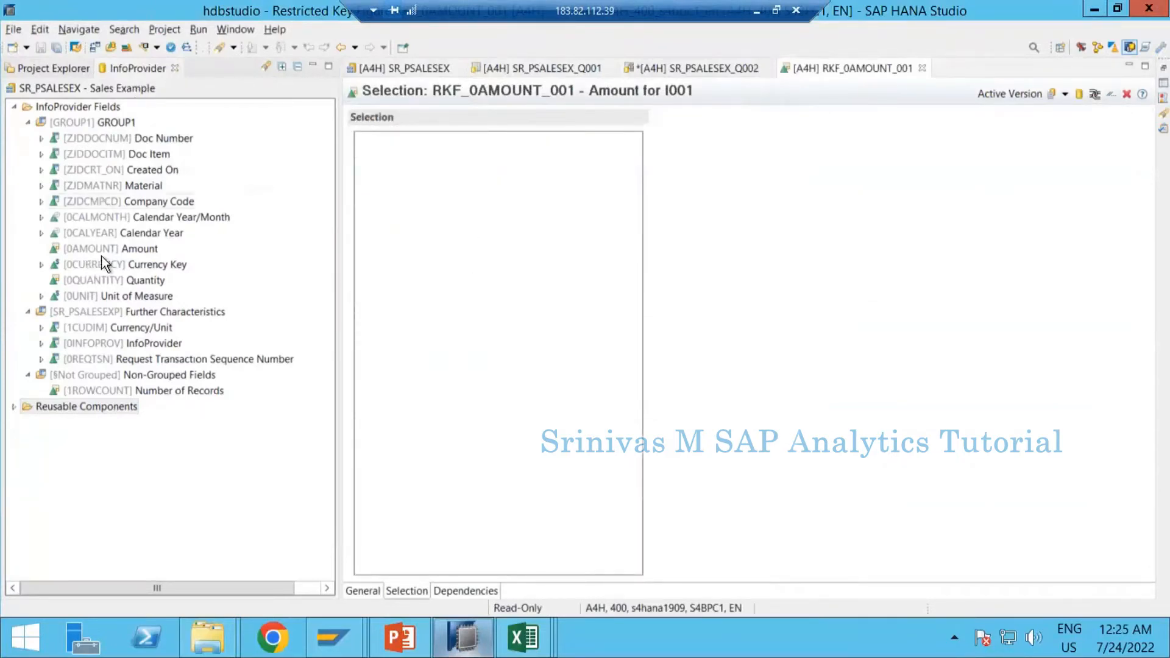
{"action": "left_click_drag", "start_coordinate": [98, 249], "coordinate": [384, 235]}
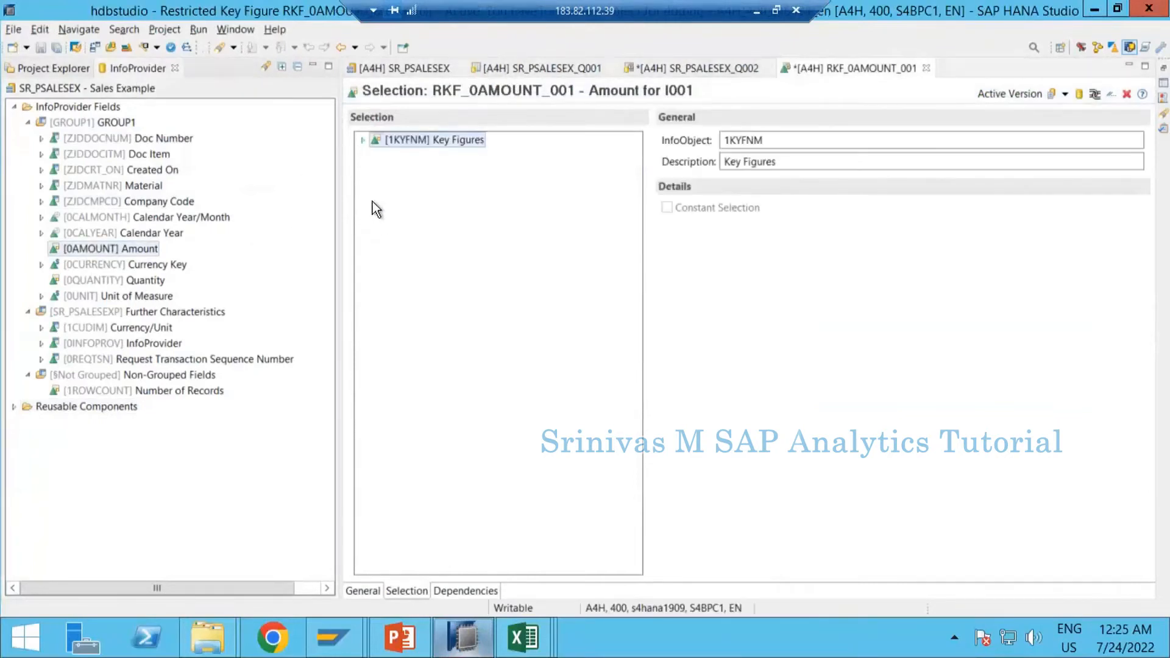
{"action": "left_click", "coordinate": [362, 140]}
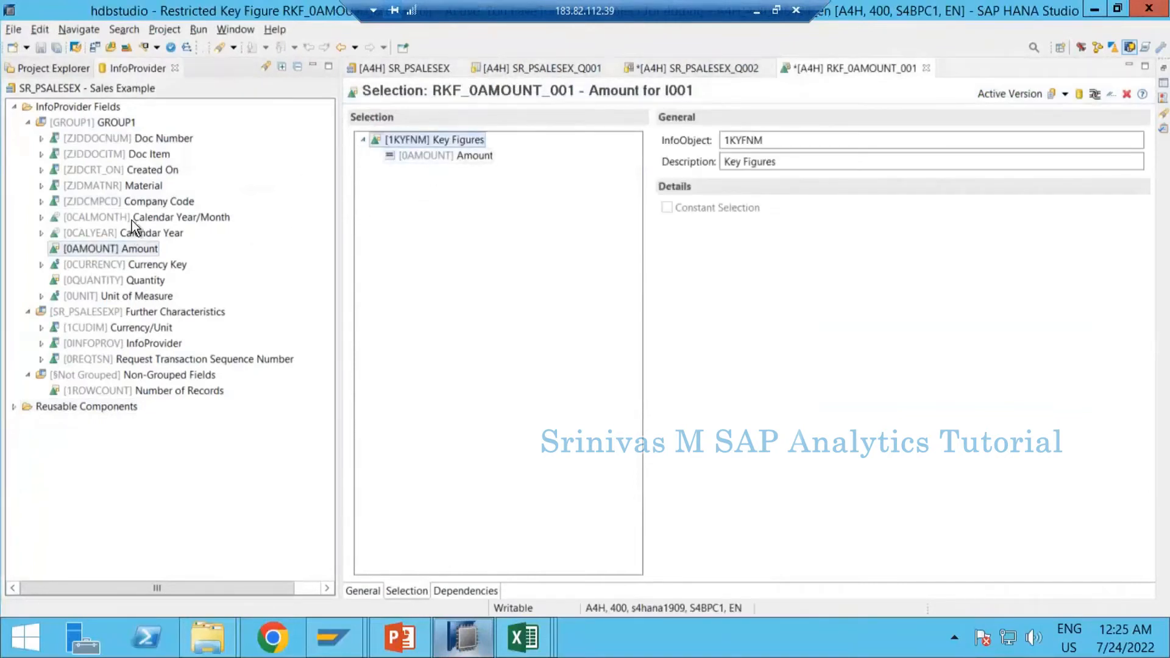
Add Company Code to the selection of RKF_0AMOUNT_001 and restrict it to I001
{"action": "left_click_drag", "start_coordinate": [129, 203], "coordinate": [476, 201]}
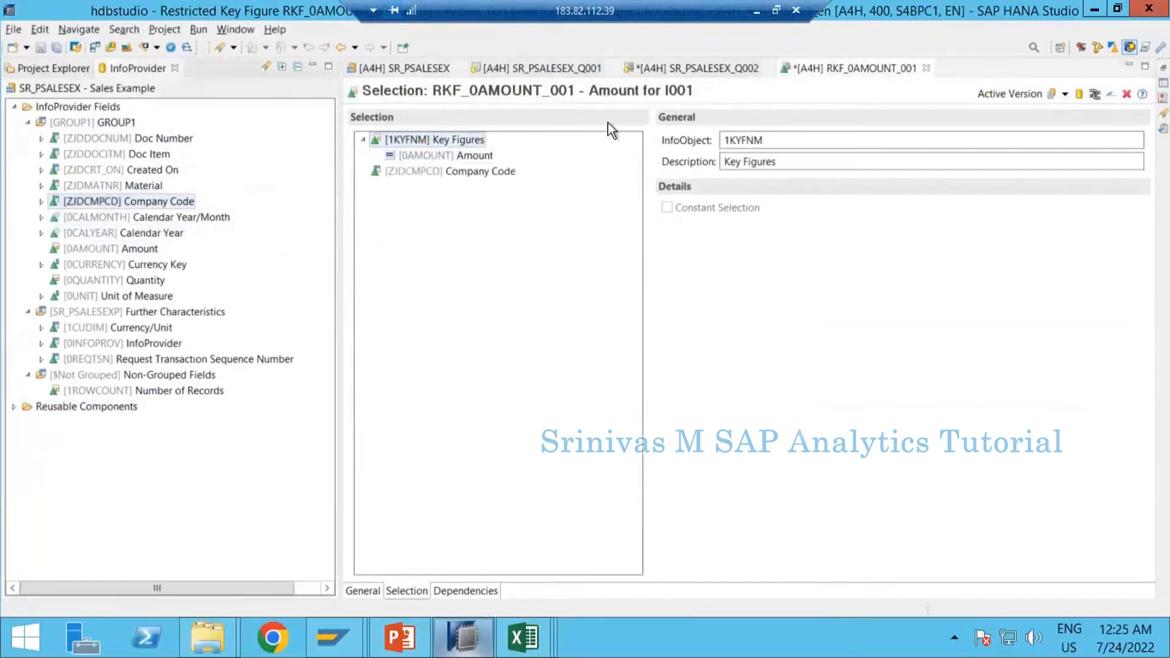
{"action": "left_click", "coordinate": [417, 171]}
{"action": "right_click", "coordinate": [417, 170]}
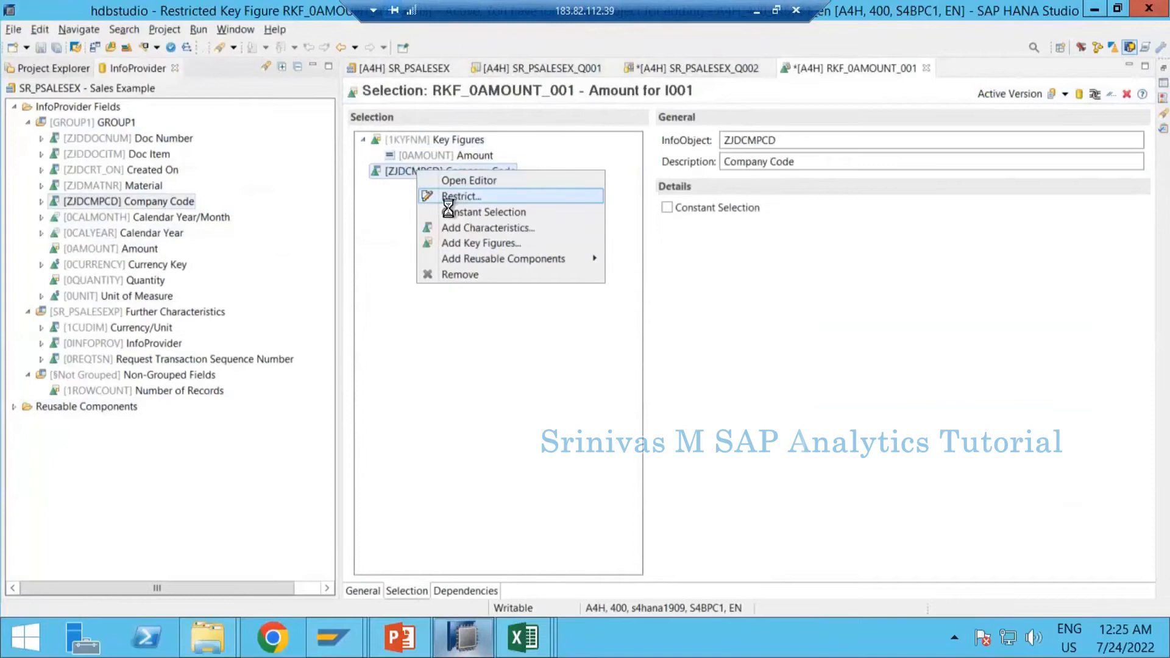
{"action": "left_click", "coordinate": [451, 196]}
{"action": "left_click", "coordinate": [264, 240]}
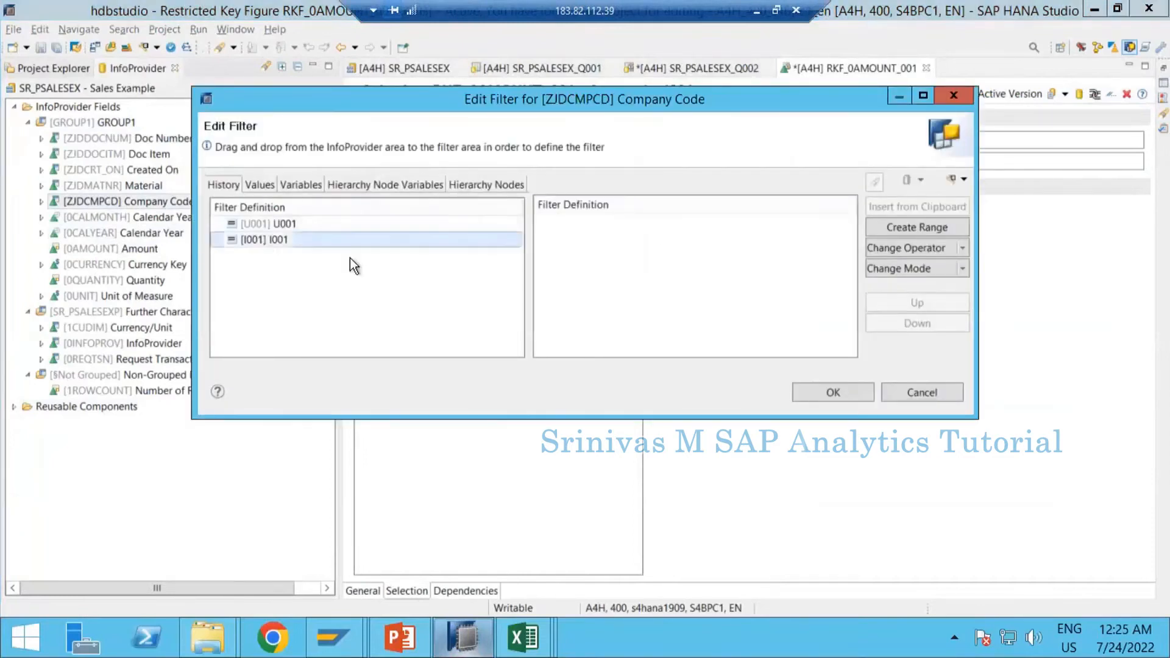
{"action": "left_click", "coordinate": [827, 395]}
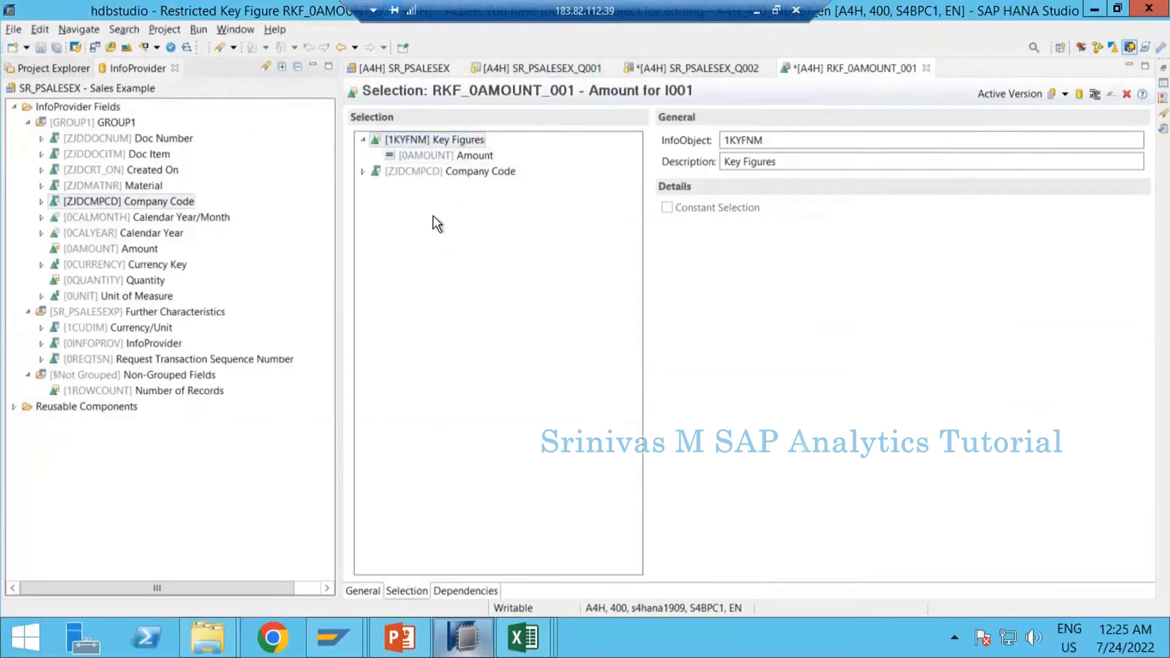
{"action": "left_click", "coordinate": [362, 172]}
Review the general properties and selection of RKF_0AMOUNT_001, and save the restricted key figure
{"action": "left_click", "coordinate": [362, 593]}
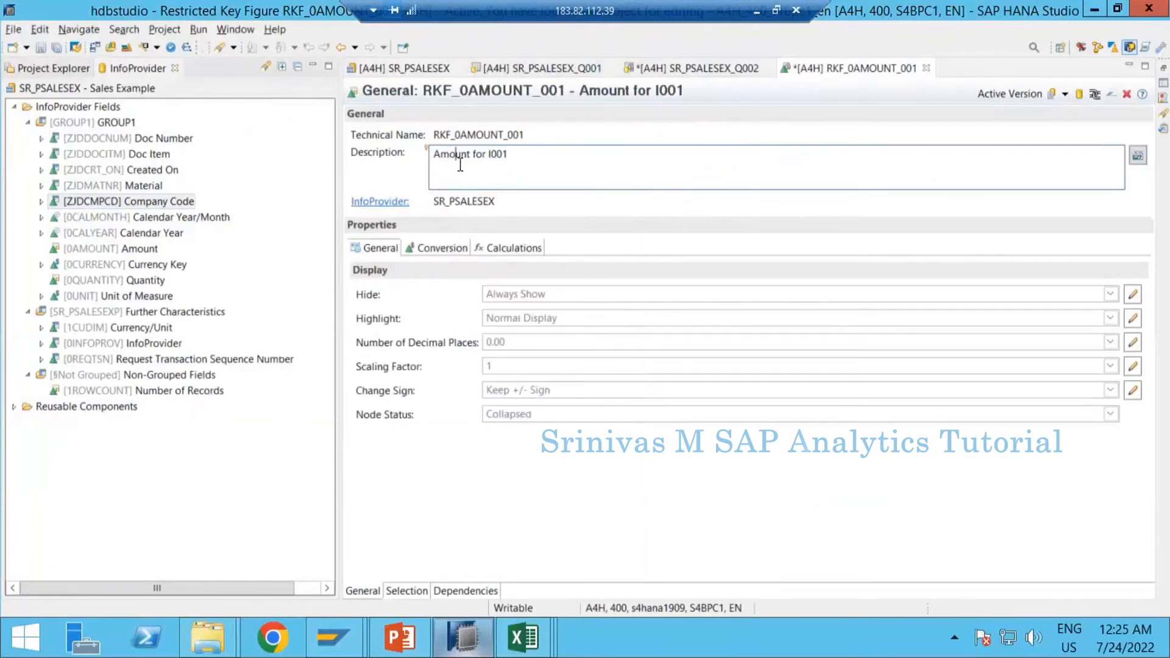
{"action": "left_click", "coordinate": [513, 159]}
{"action": "left_click", "coordinate": [408, 590]}
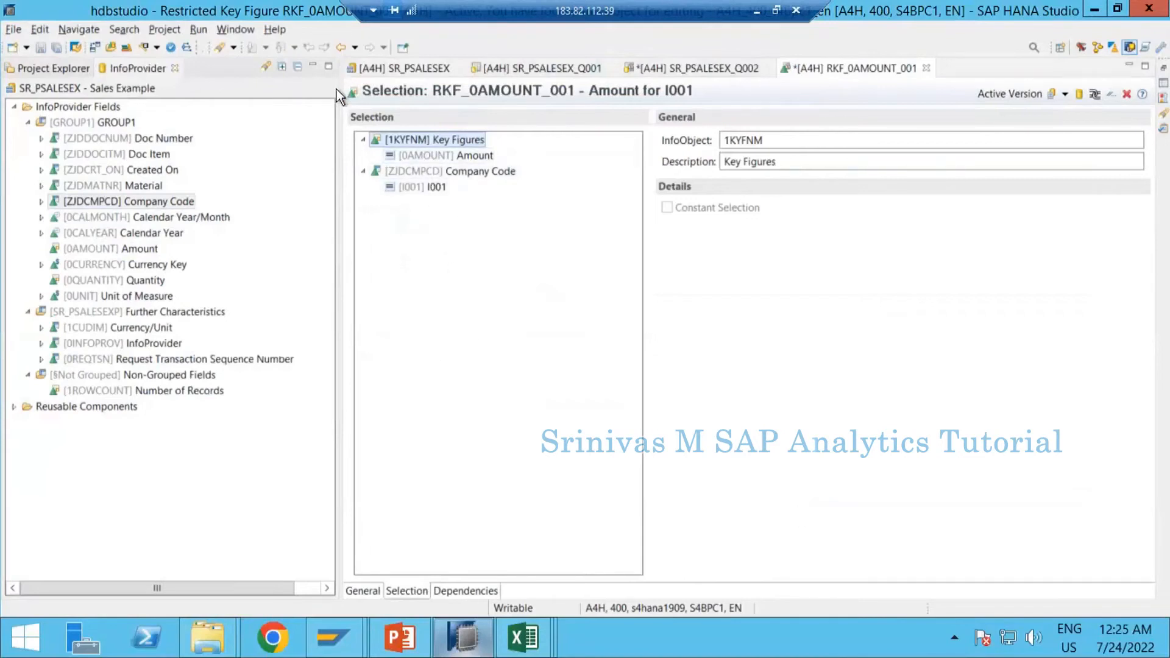
{"action": "left_click", "coordinate": [40, 46]}
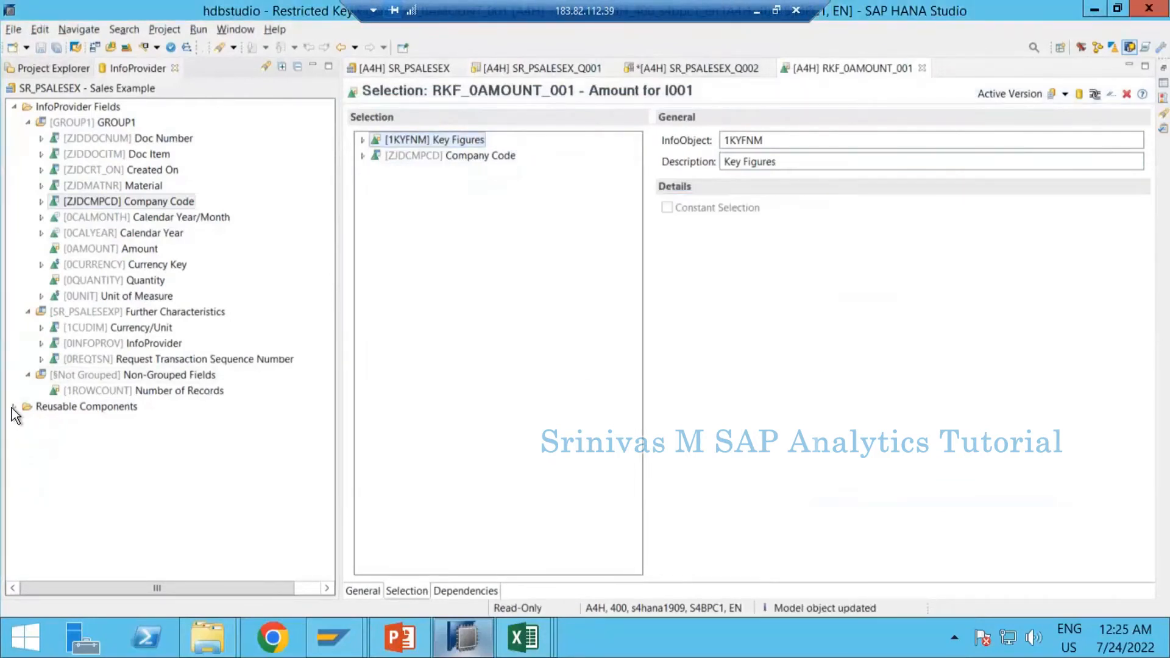
Locate the saved Amount for I001 key figure among the InfoProvider's reusable restricted key figures
{"action": "left_click", "coordinate": [14, 407]}
{"action": "left_click", "coordinate": [28, 423]}
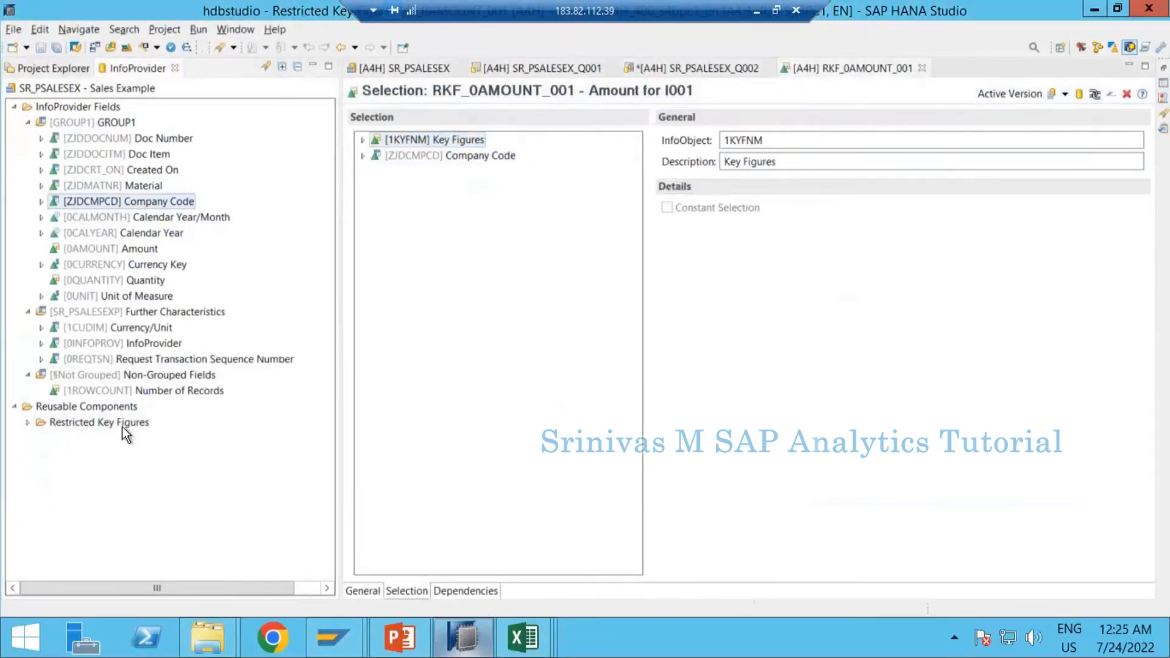
{"action": "left_click", "coordinate": [96, 441]}
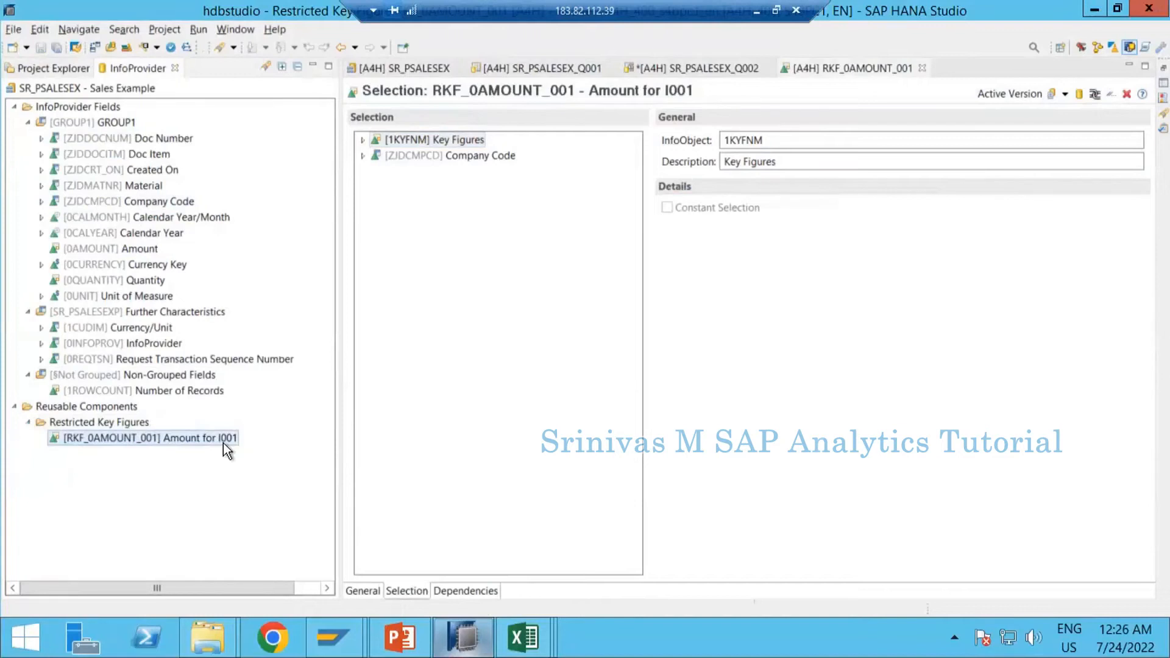
Create a second reusable restricted key figure RKF_AMOUNT_002 with the description Amount for U001, and open its selection definition
{"action": "right_click", "coordinate": [86, 422]}
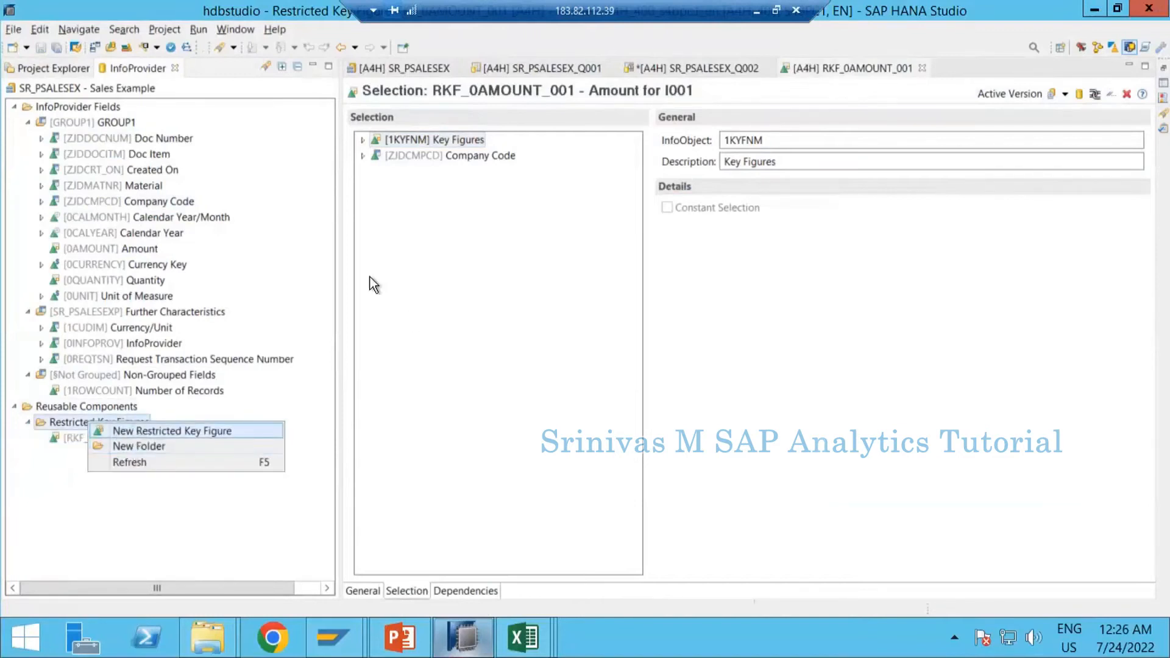
{"action": "key", "text": "Return"}
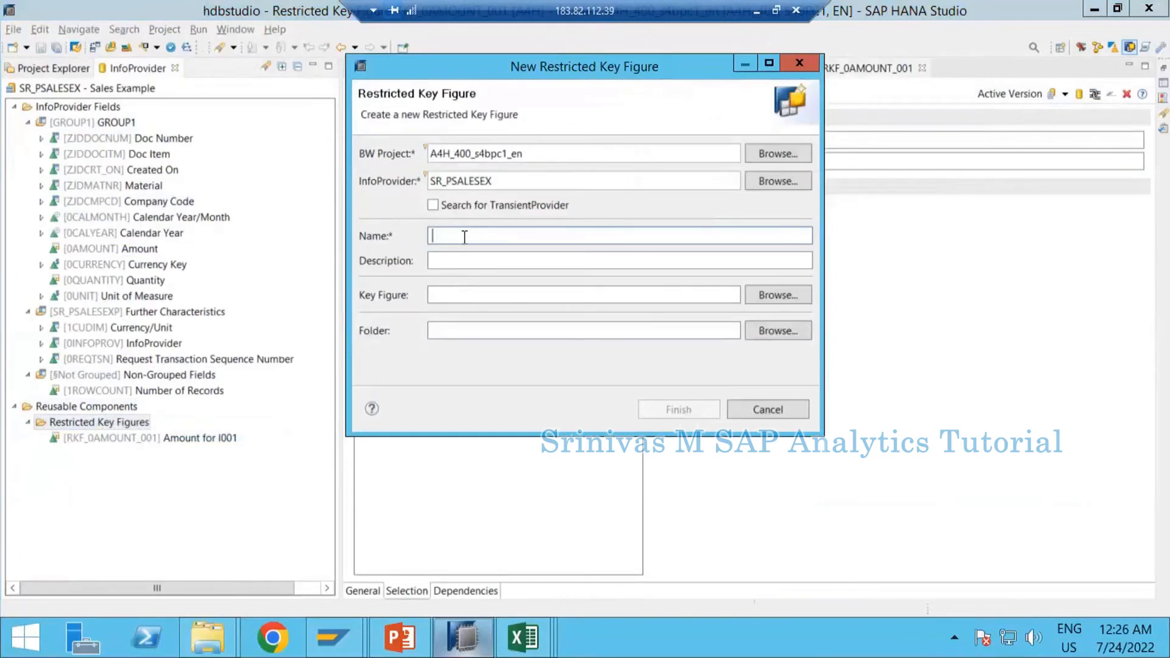
{"action": "type", "text": "RKF_A"}
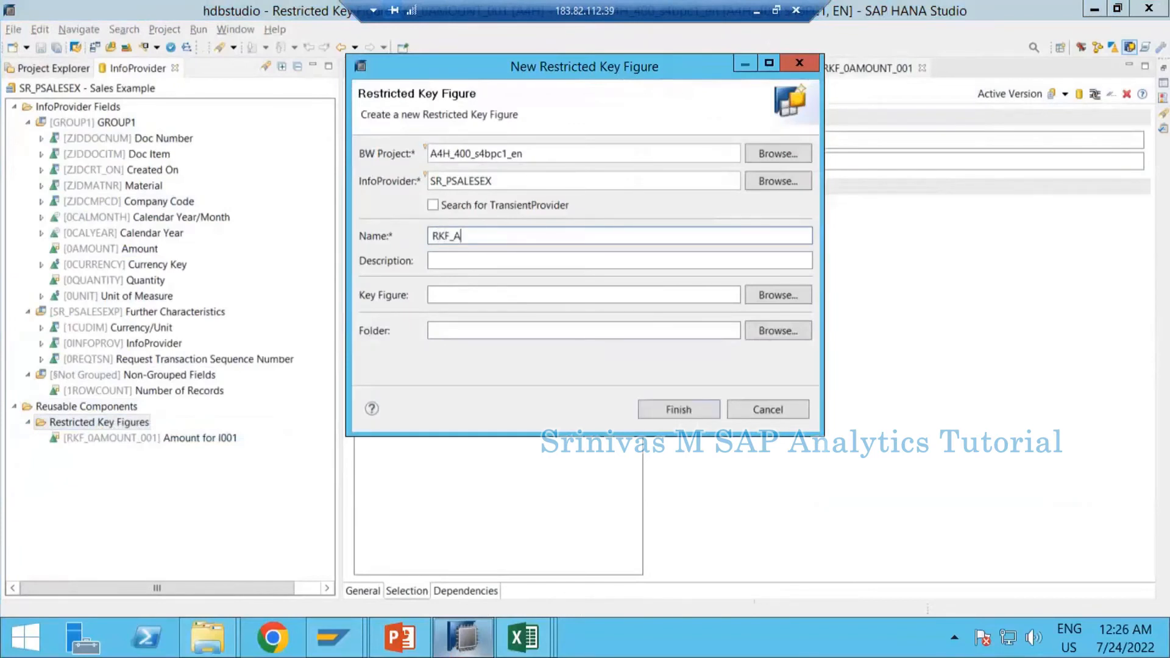
{"action": "type", "text": "MOUNT_002"}
{"action": "key", "text": "Tab"}
{"action": "type", "text": "Amoun"}
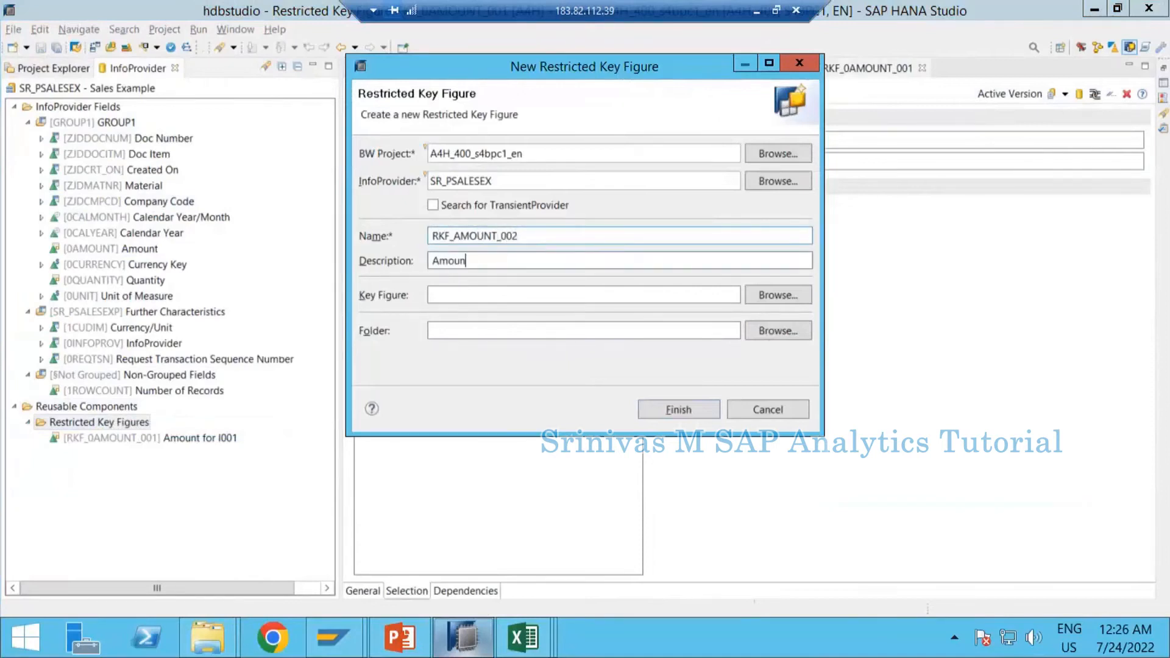
{"action": "type", "text": "t for U001"}
{"action": "left_click", "coordinate": [672, 409]}
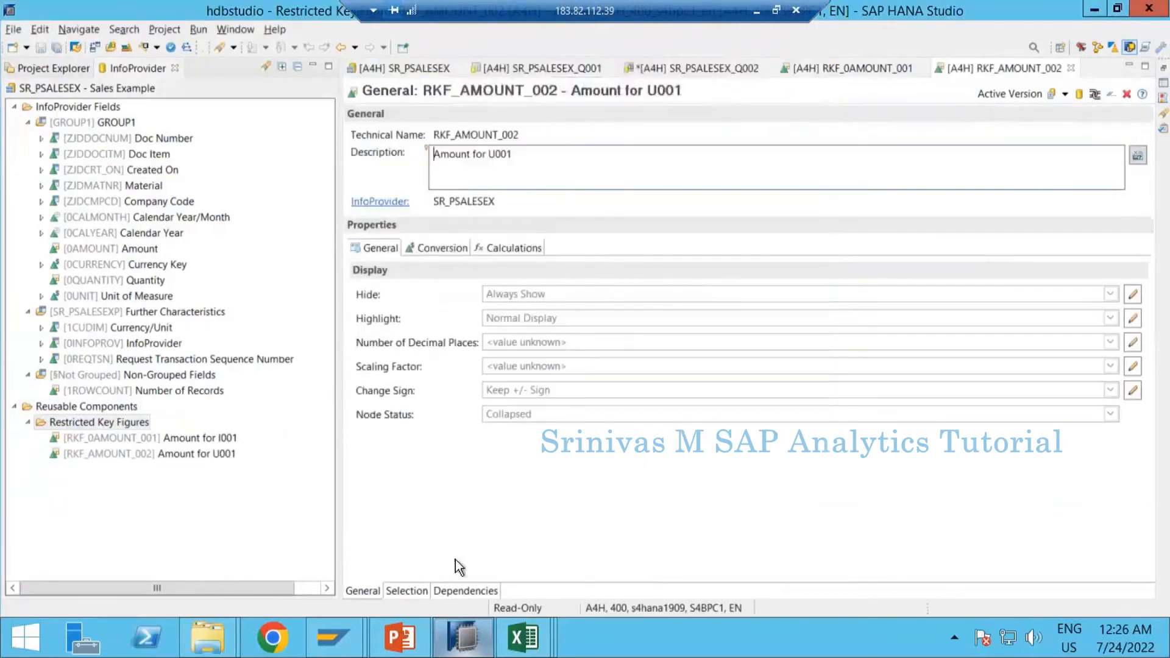
{"action": "left_click", "coordinate": [426, 590]}
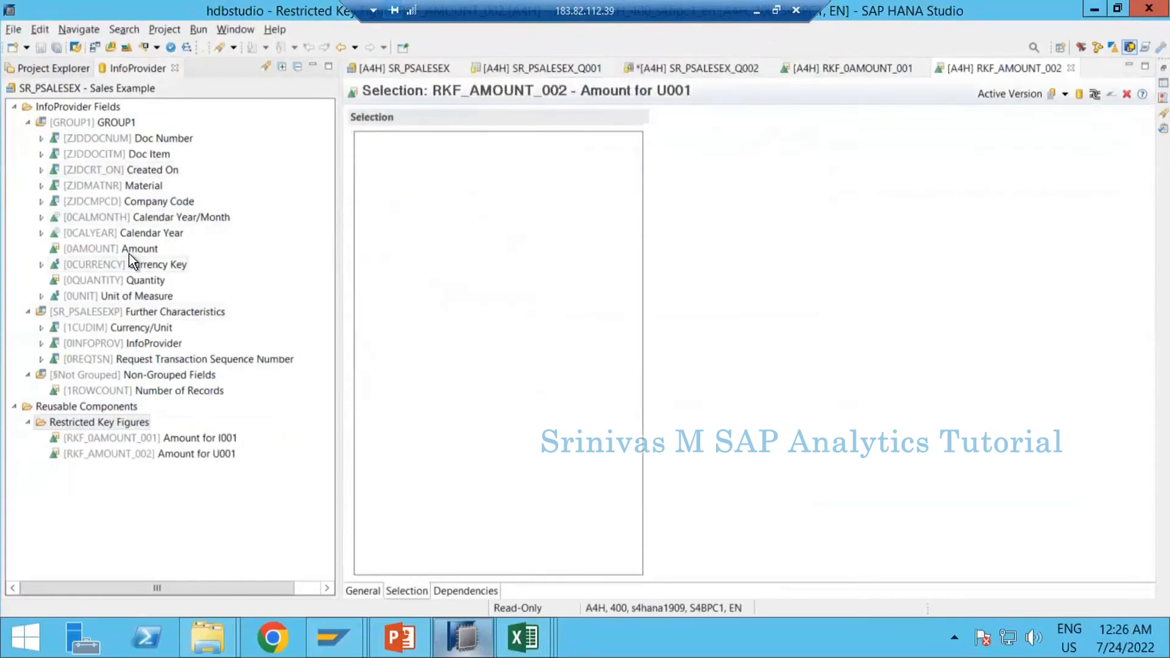
Add the Amount key figure and the Company Code characteristic to the selection of RKF_AMOUNT_002
{"action": "left_click_drag", "start_coordinate": [103, 249], "coordinate": [342, 250]}
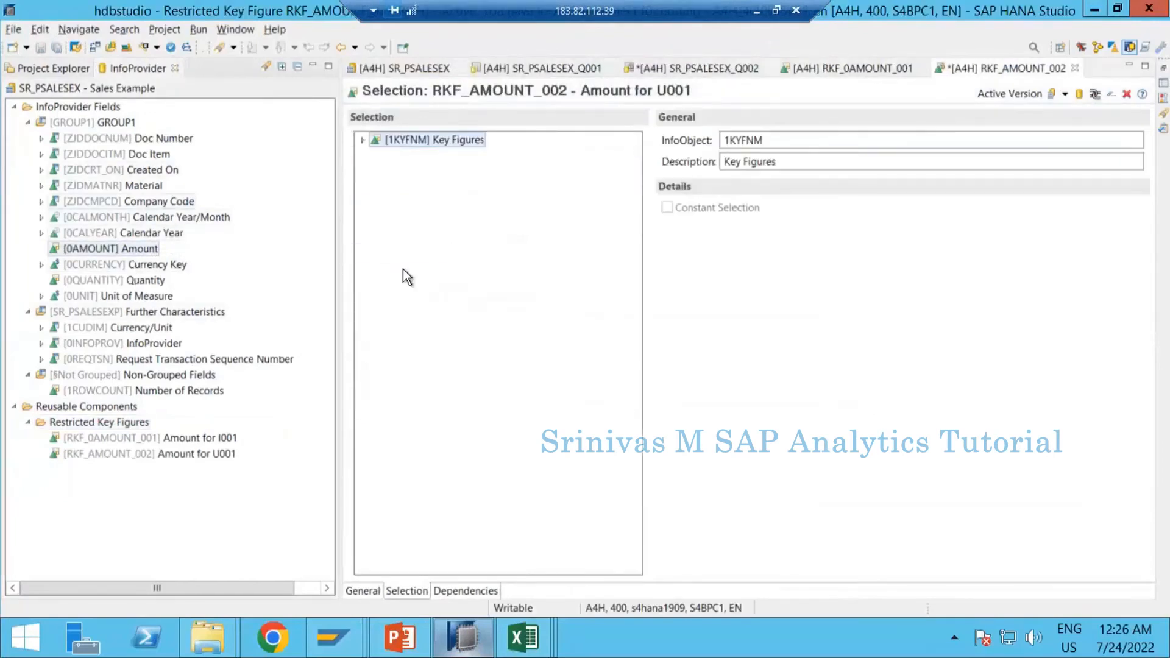
{"action": "left_click_drag", "start_coordinate": [128, 201], "coordinate": [414, 164]}
{"action": "right_click", "coordinate": [418, 156]}
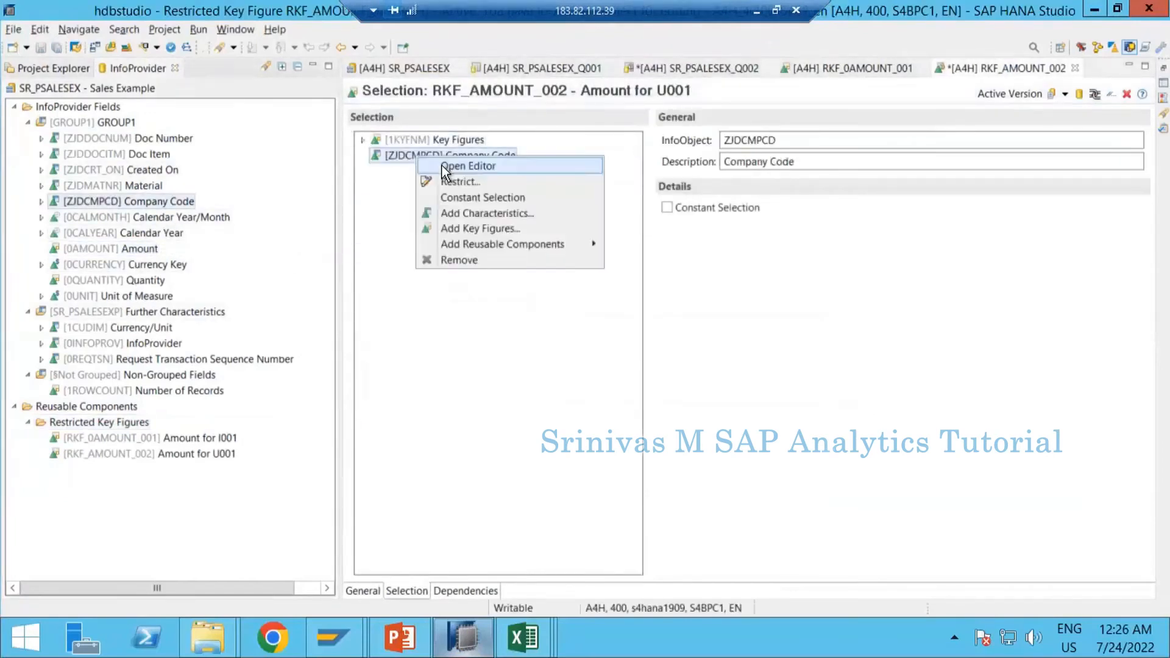
{"action": "left_click", "coordinate": [440, 163]}
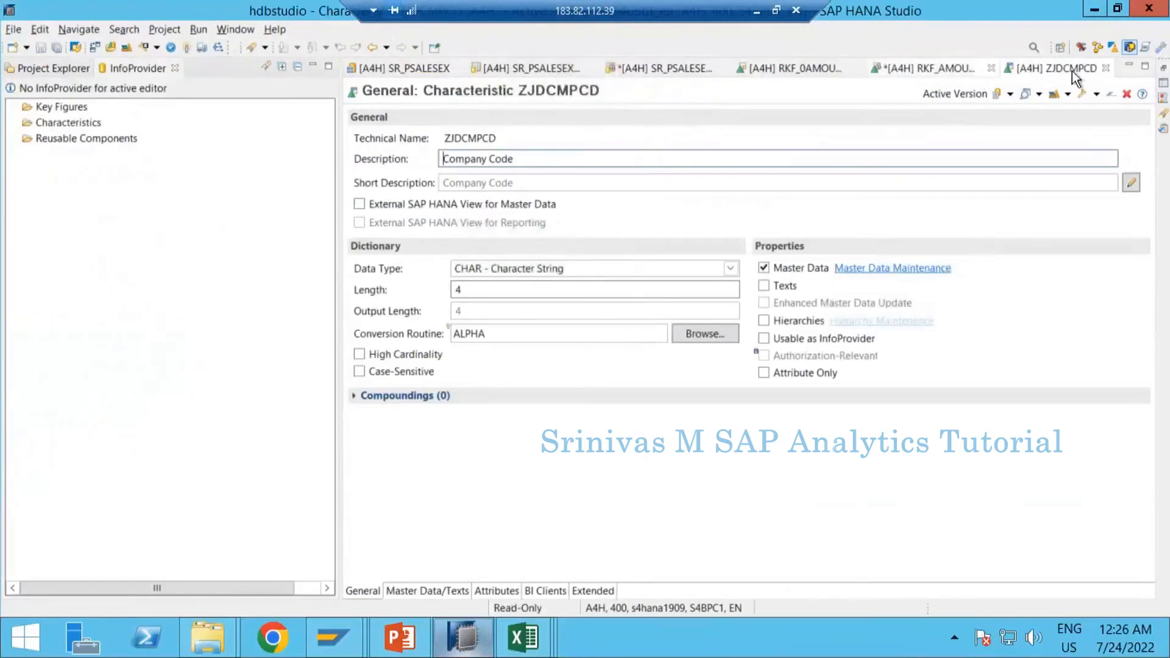
{"action": "left_click", "coordinate": [1105, 69]}
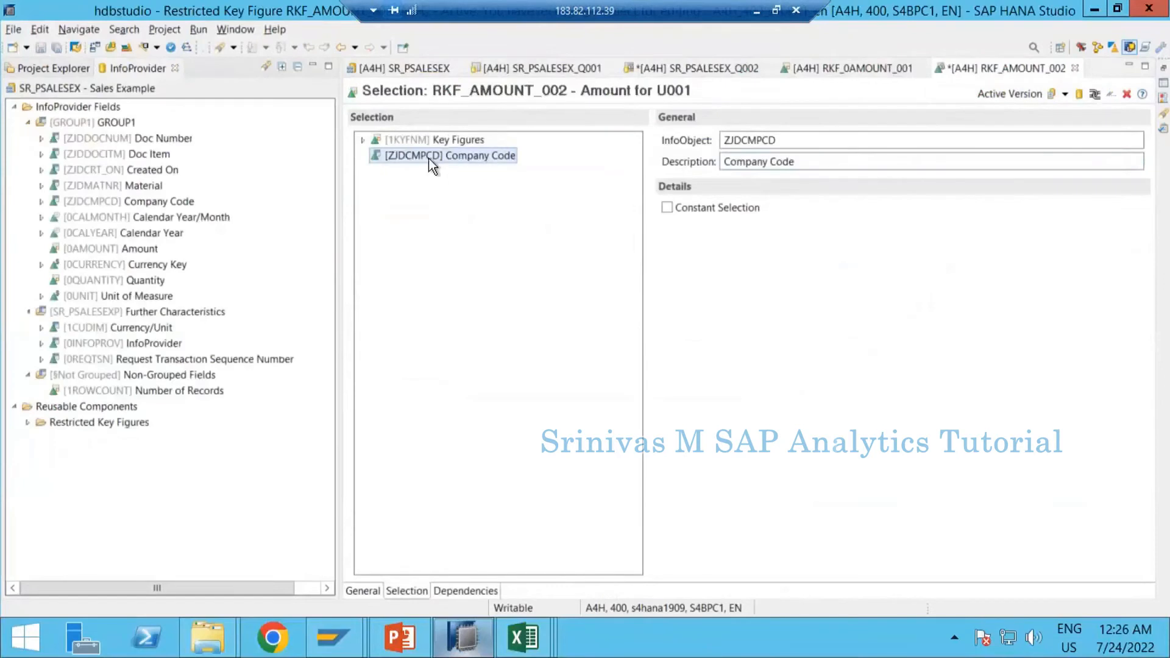
Restrict Company Code in the selection of RKF_AMOUNT_002 to the value U001 only
{"action": "right_click", "coordinate": [429, 158]}
{"action": "left_click", "coordinate": [261, 237]}
{"action": "left_click_drag", "start_coordinate": [267, 224], "coordinate": [575, 232]}
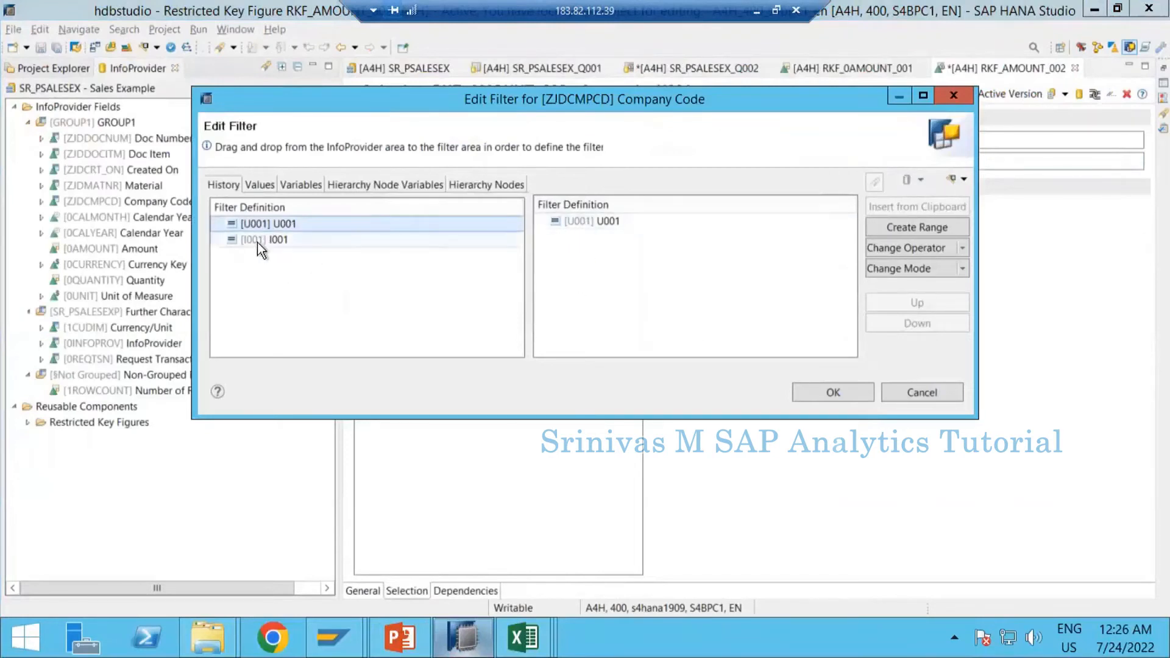
{"action": "left_click", "coordinate": [274, 240]}
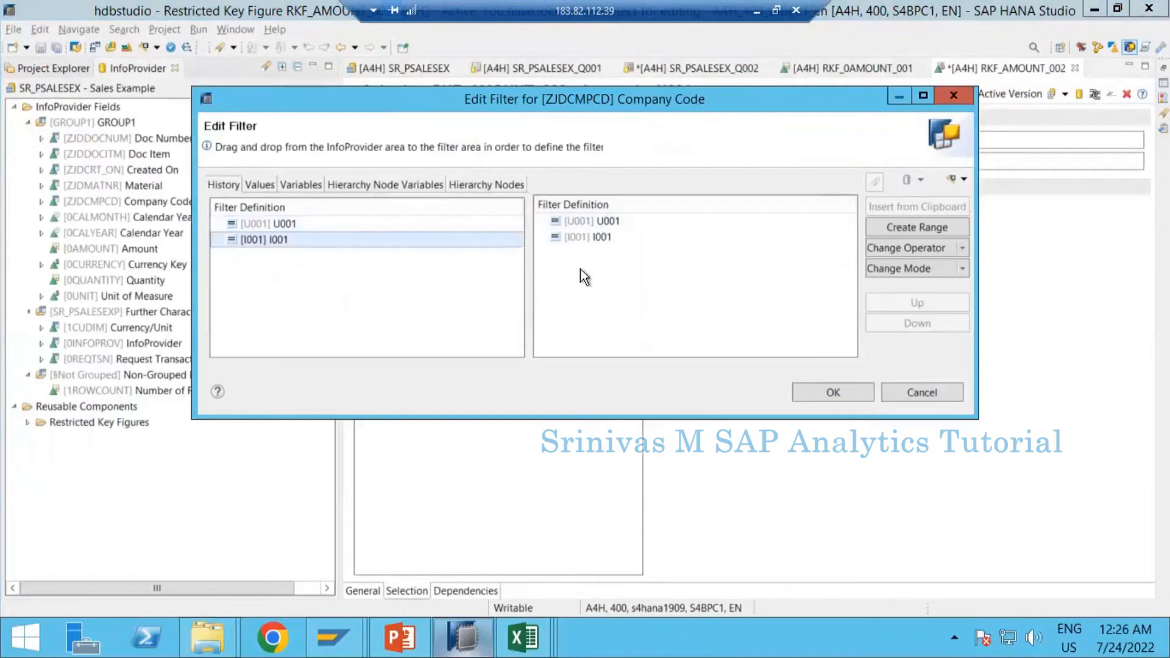
{"action": "left_click", "coordinate": [576, 237]}
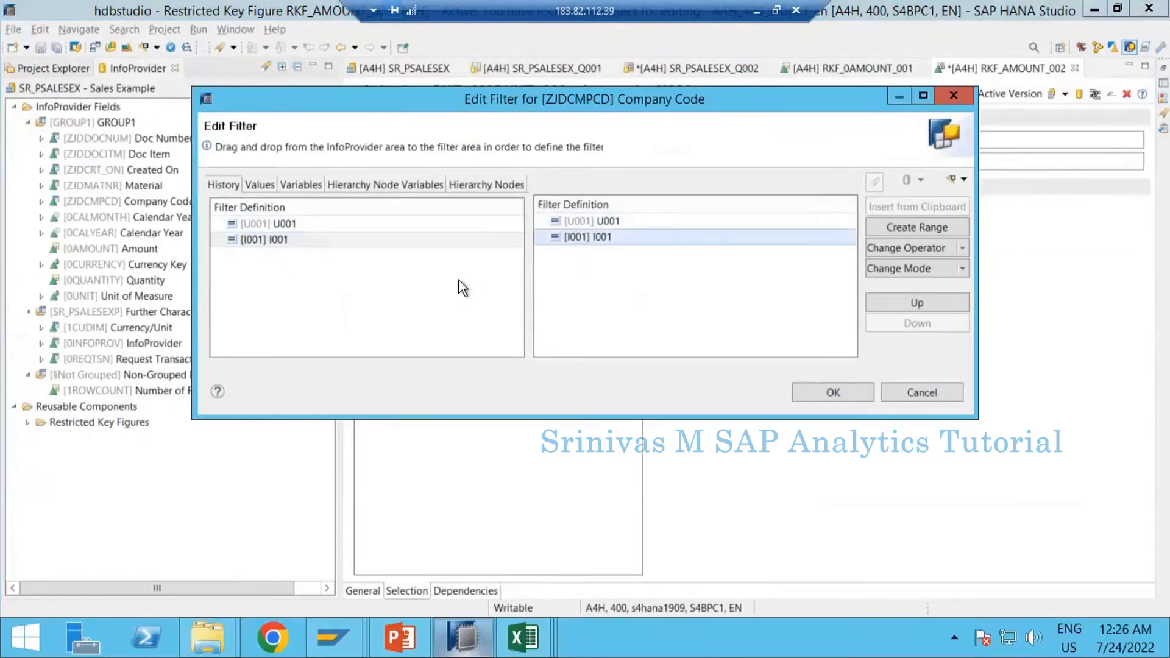
{"action": "right_click", "coordinate": [584, 244]}
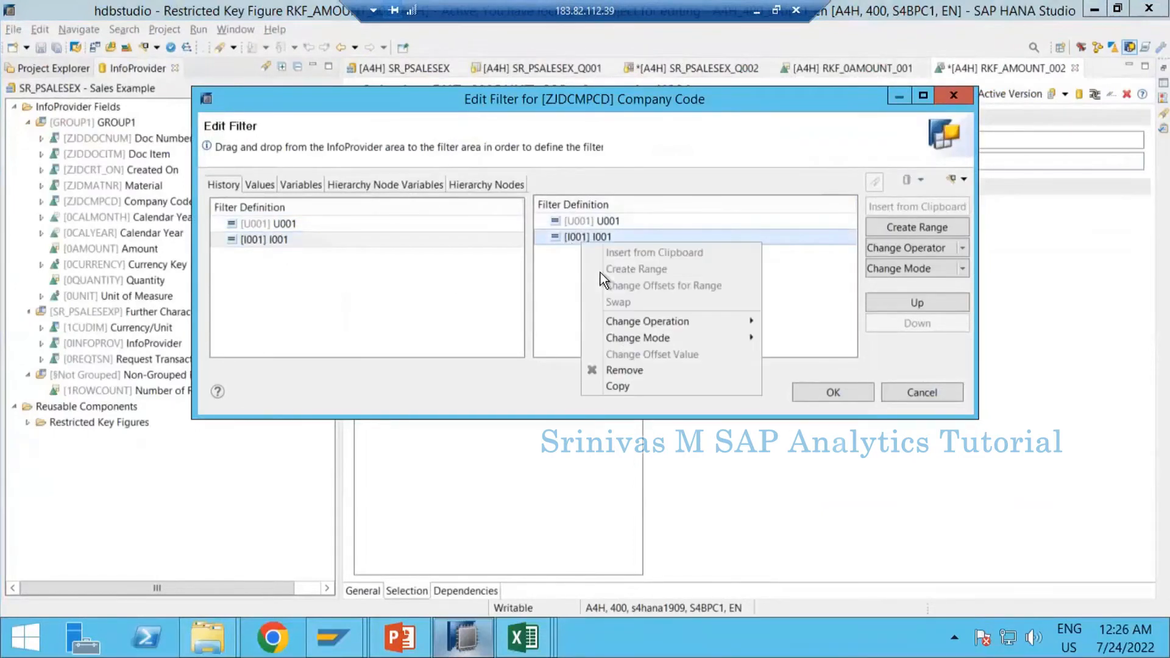
{"action": "left_click", "coordinate": [623, 370]}
{"action": "left_click", "coordinate": [835, 393]}
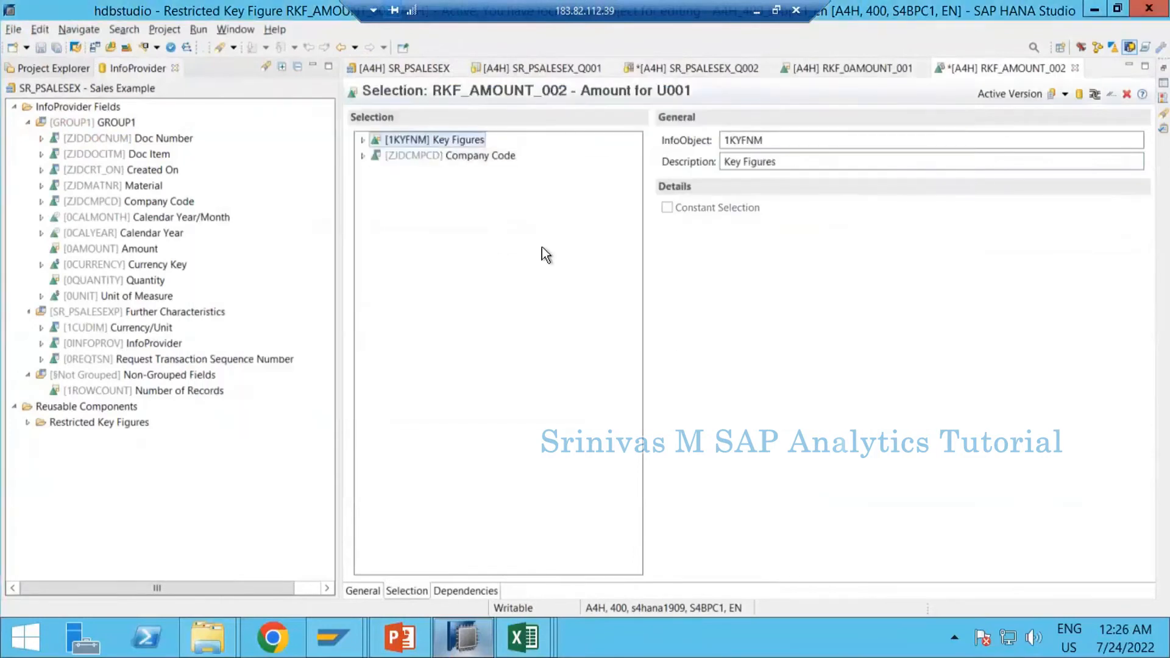
Save the restricted key figure RKF_AMOUNT_002 and close both restricted key figure editors
{"action": "left_click", "coordinate": [43, 50]}
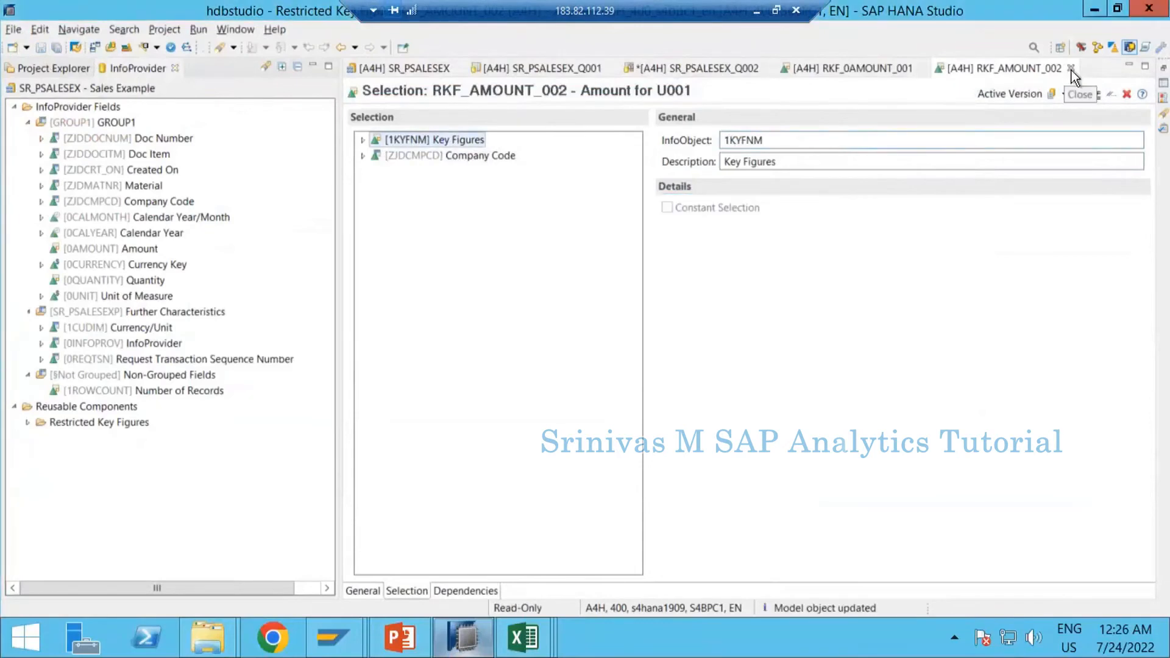
{"action": "left_click", "coordinate": [1072, 68]}
{"action": "left_click", "coordinate": [923, 69]}
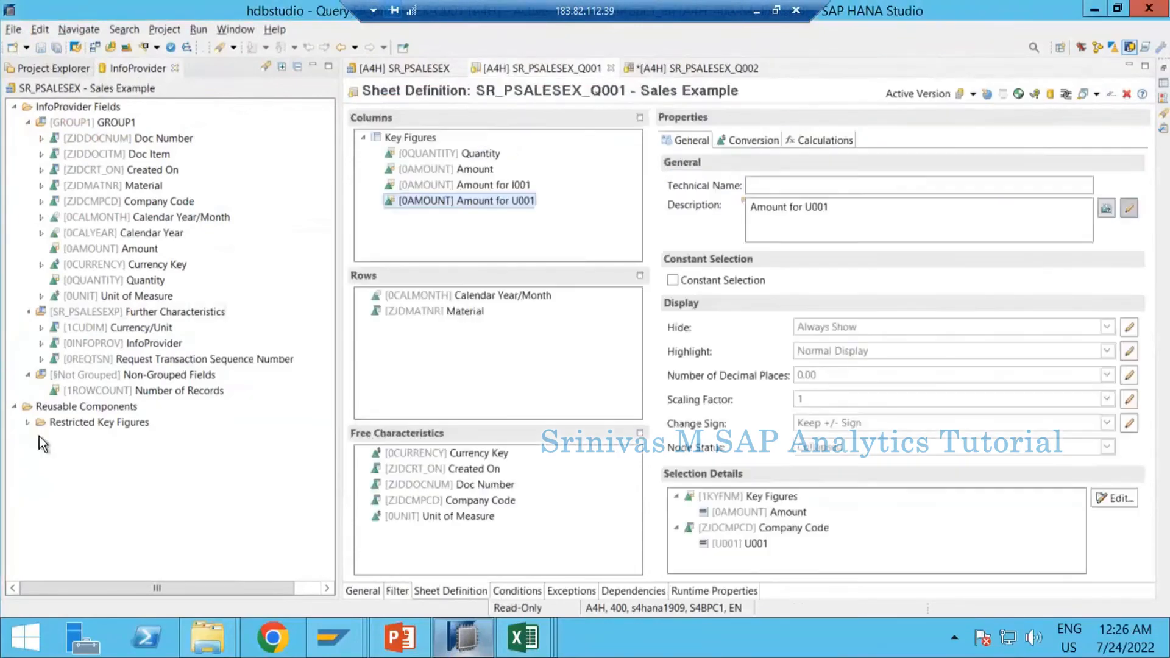
List the reusable restricted key figures, save query SR_PSALESEX_Q002, and close the open query editors
{"action": "left_click", "coordinate": [27, 423]}
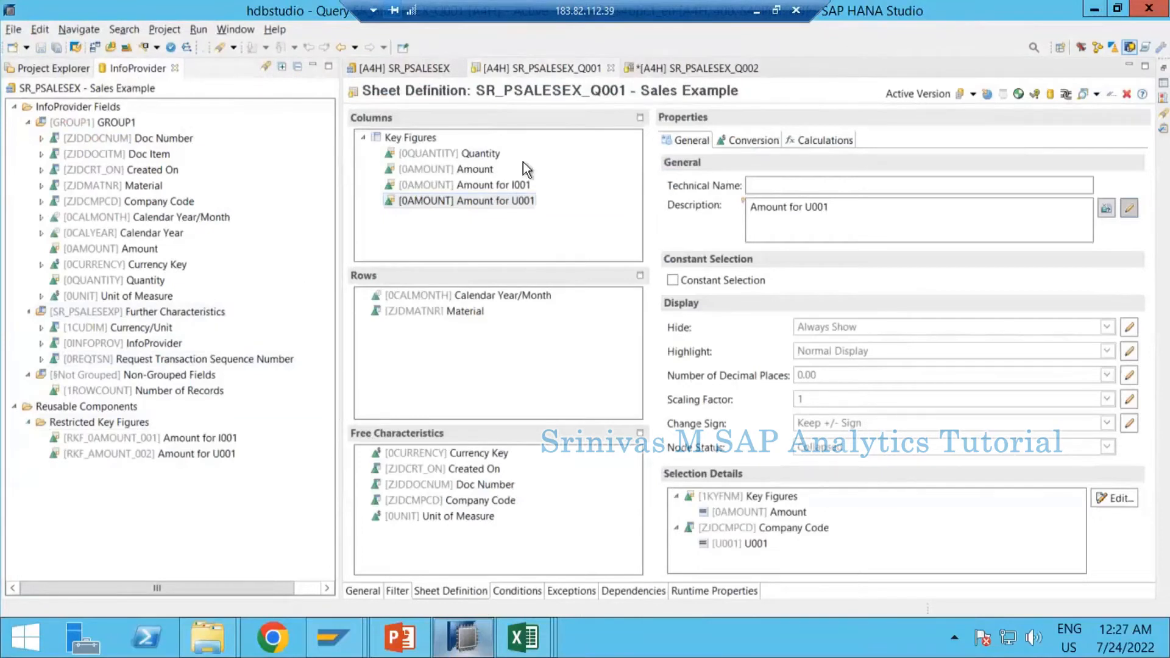
{"action": "left_click", "coordinate": [660, 69]}
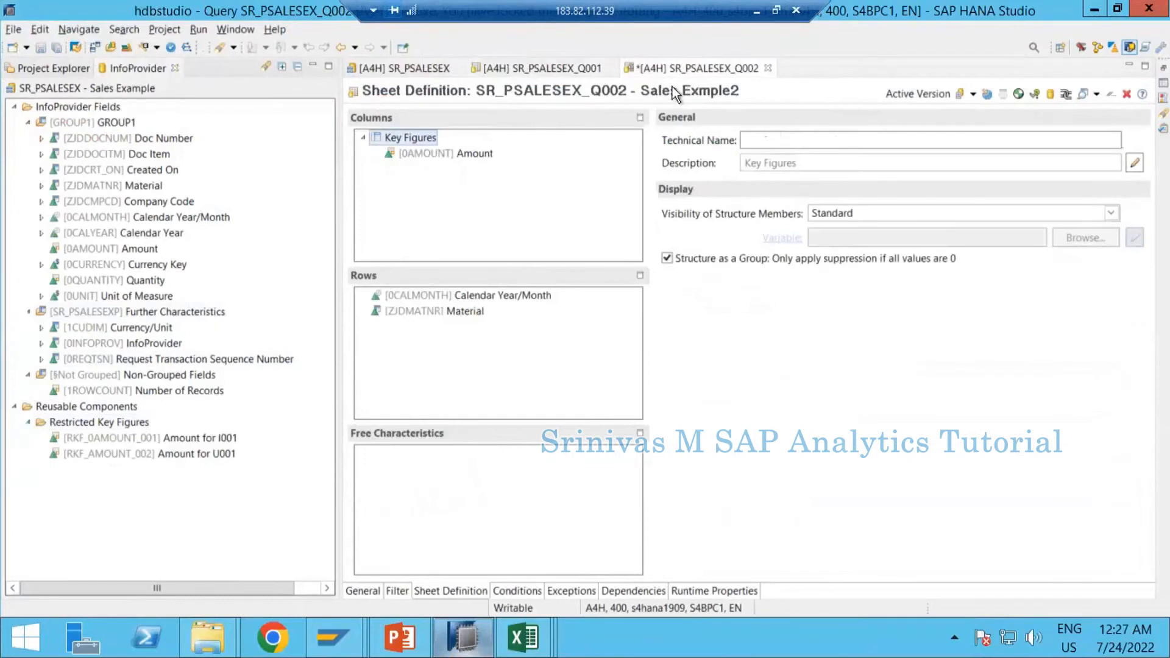
{"action": "left_click", "coordinate": [41, 47]}
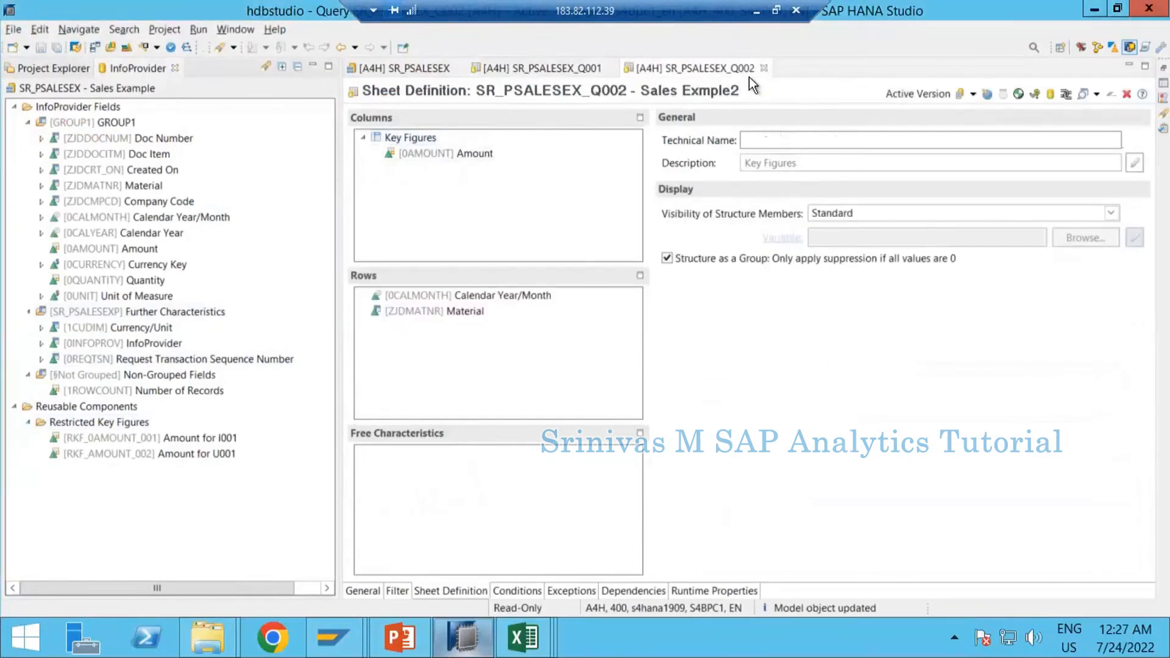
{"action": "left_click", "coordinate": [612, 68]}
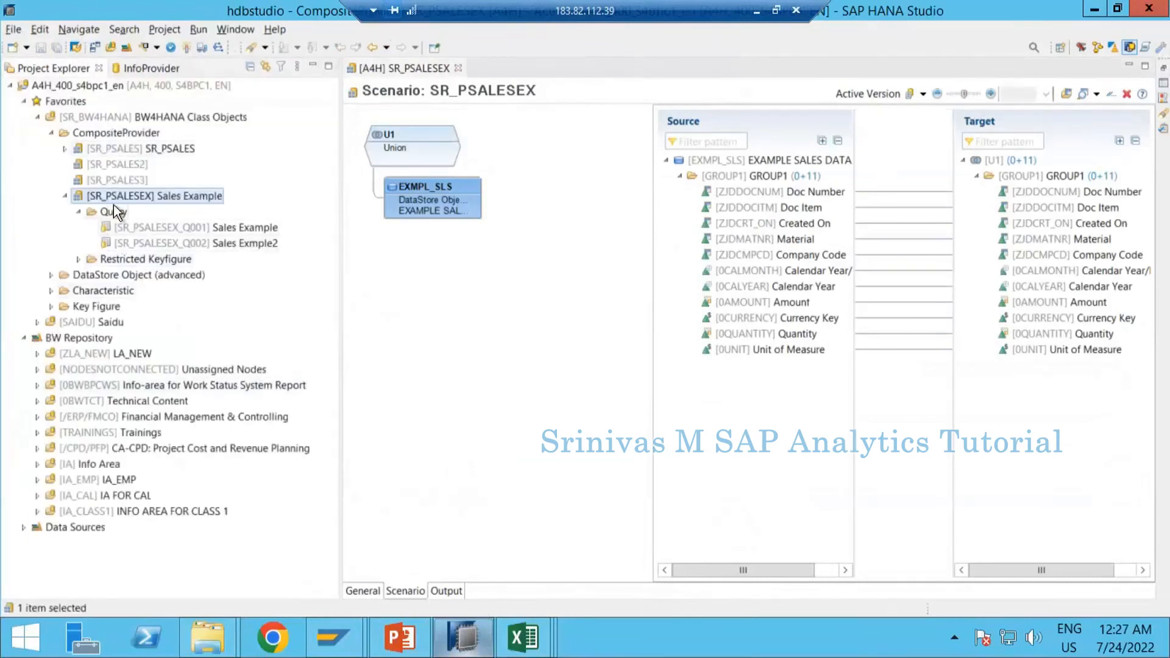
Start a new query on the SR_PSALESEX CompositeProvider and name it SR_PSALESEX_Q003
{"action": "right_click", "coordinate": [109, 209]}
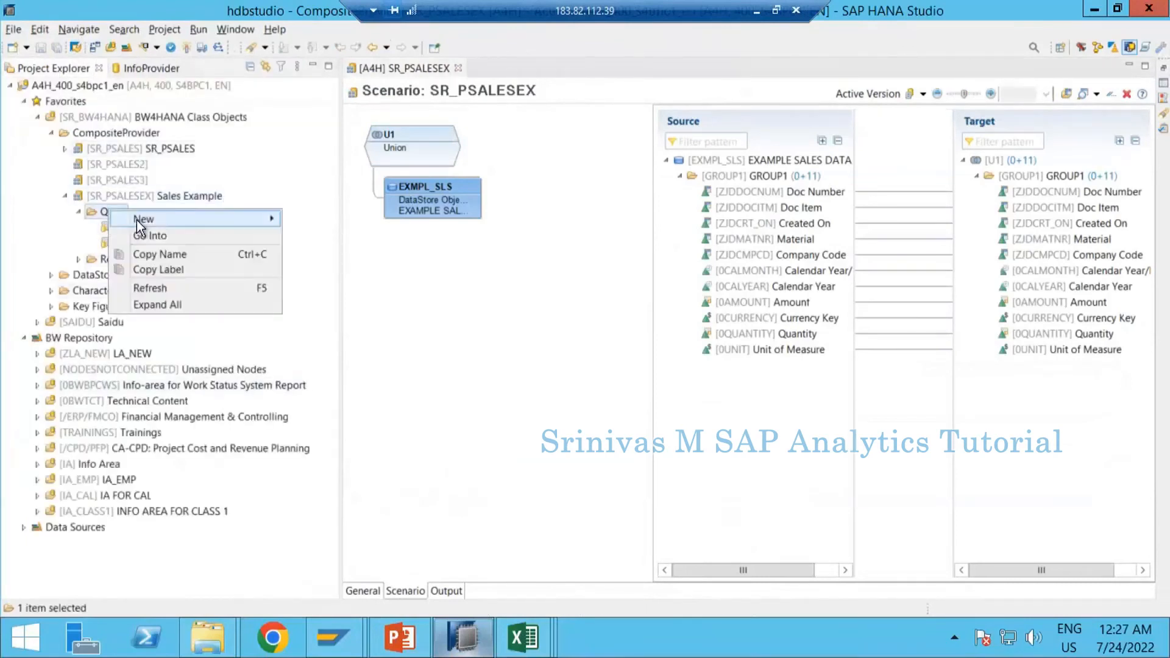
{"action": "mouse_move", "coordinate": [144, 219]}
{"action": "left_click", "coordinate": [318, 218]}
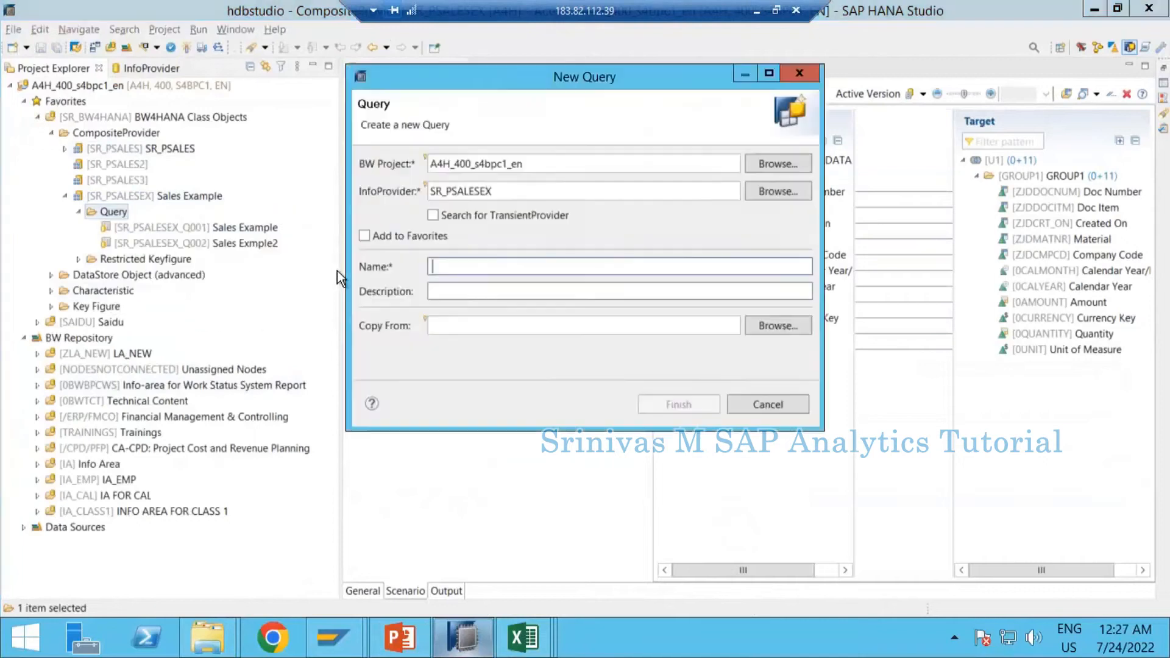
{"action": "left_click_drag", "start_coordinate": [497, 191], "coordinate": [412, 193]}
{"action": "key", "text": "ctrl+c"}
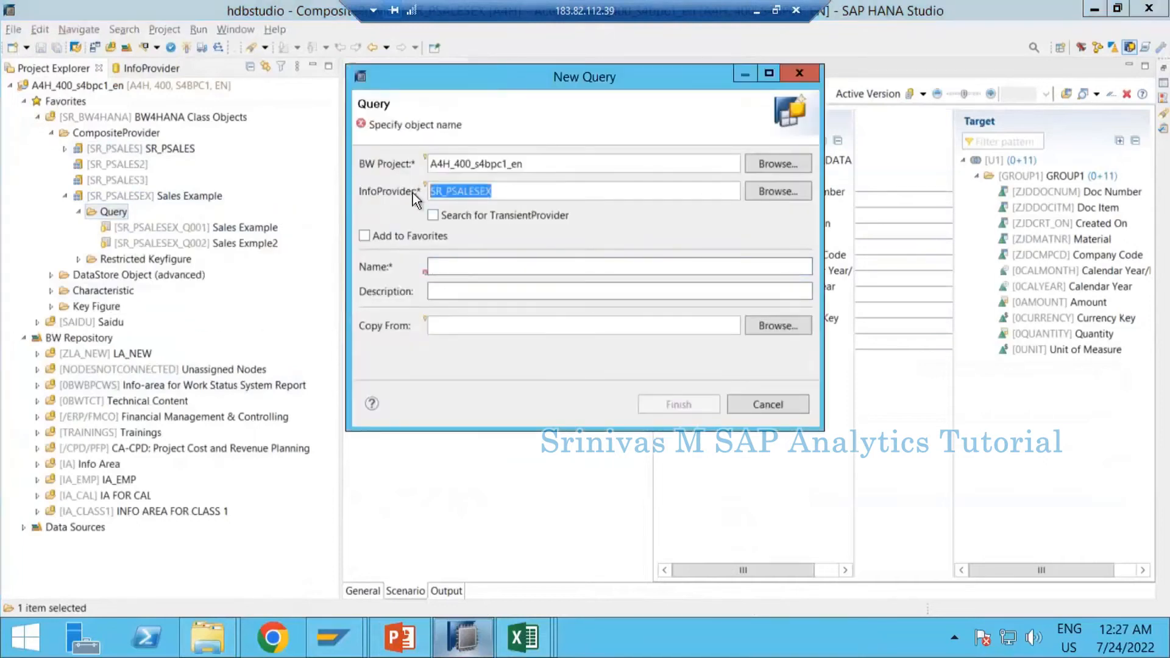
{"action": "left_click", "coordinate": [445, 265]}
{"action": "key", "text": "ctrl+v"}
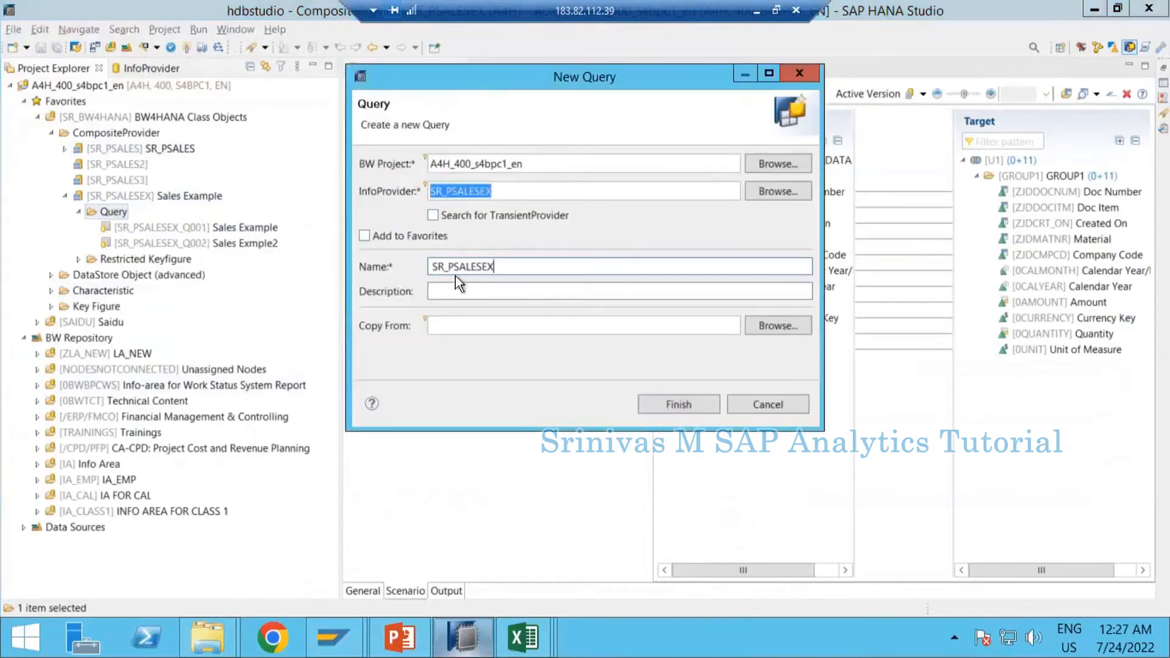
{"action": "type", "text": "_Q003"}
Give the new query the description Sales Example 3 and create it
{"action": "left_click", "coordinate": [543, 293]}
{"action": "type", "text": "Sales Ea"}
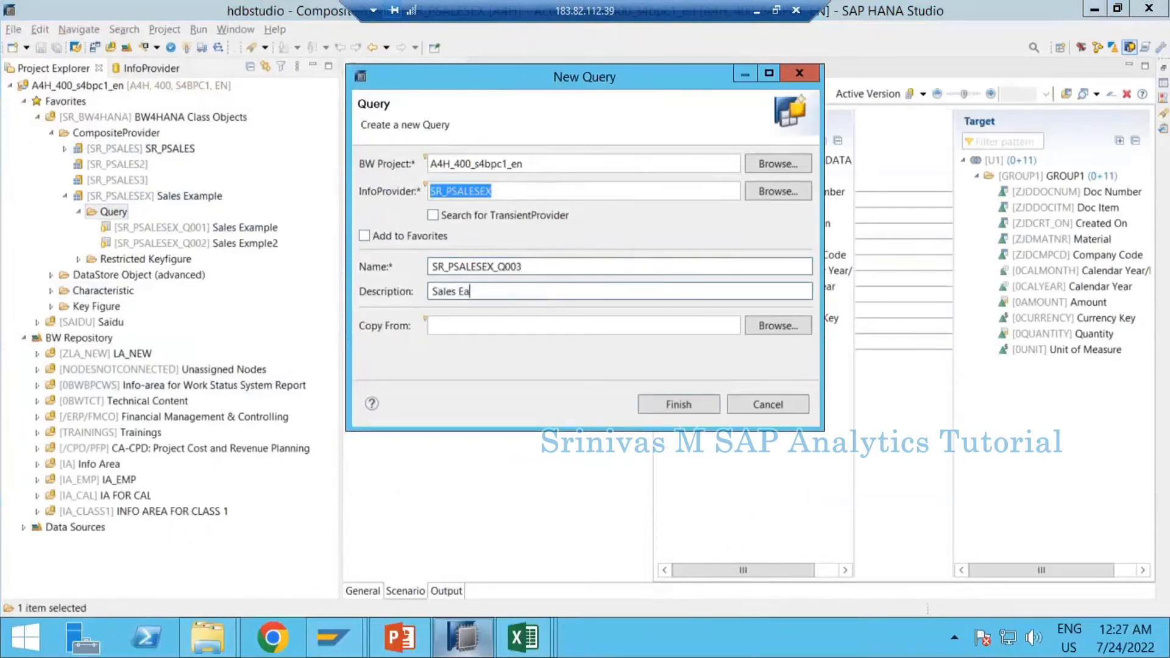
{"action": "key", "text": "BackSpace"}
{"action": "type", "text": "xample 3"}
{"action": "left_click", "coordinate": [679, 406]}
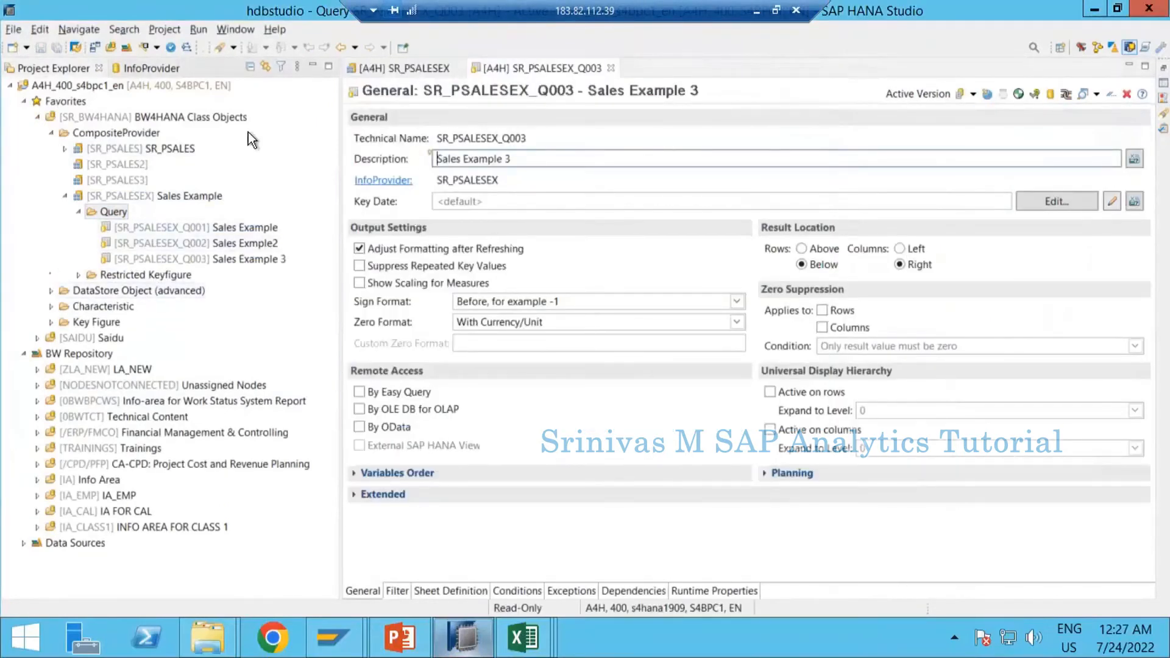
Add the reusable restricted key figure RKF_0AMOUNT_001 to the columns in the sheet definition of SR_PSALESEX_Q003 and select it there
{"action": "left_click", "coordinate": [151, 70]}
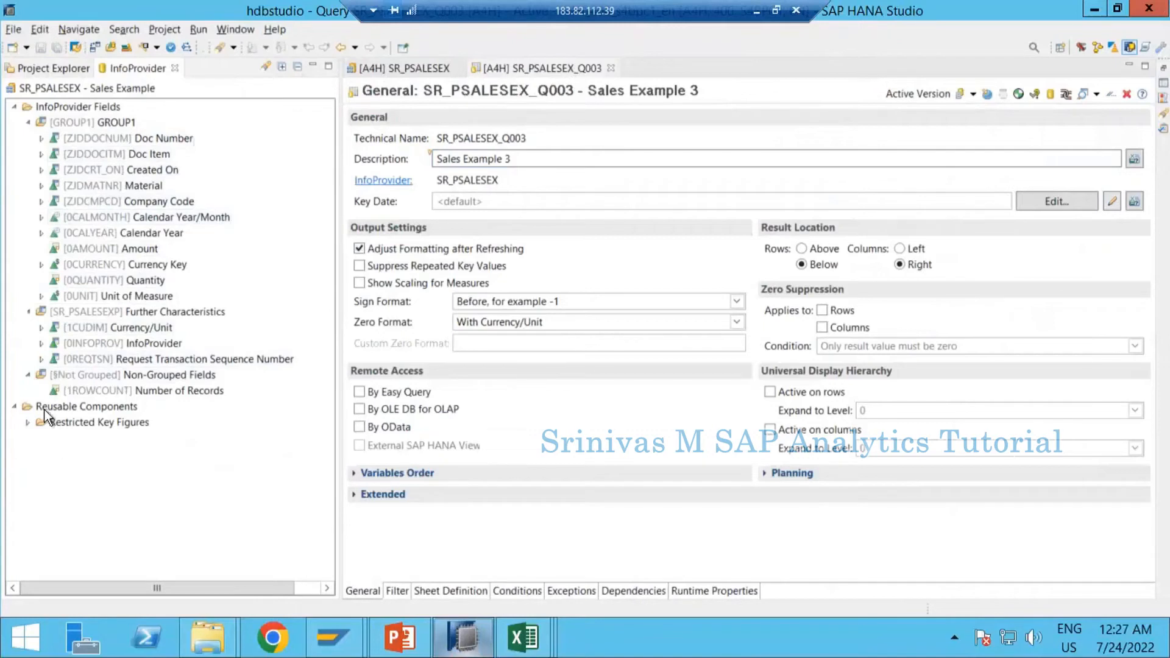
{"action": "left_click", "coordinate": [27, 423]}
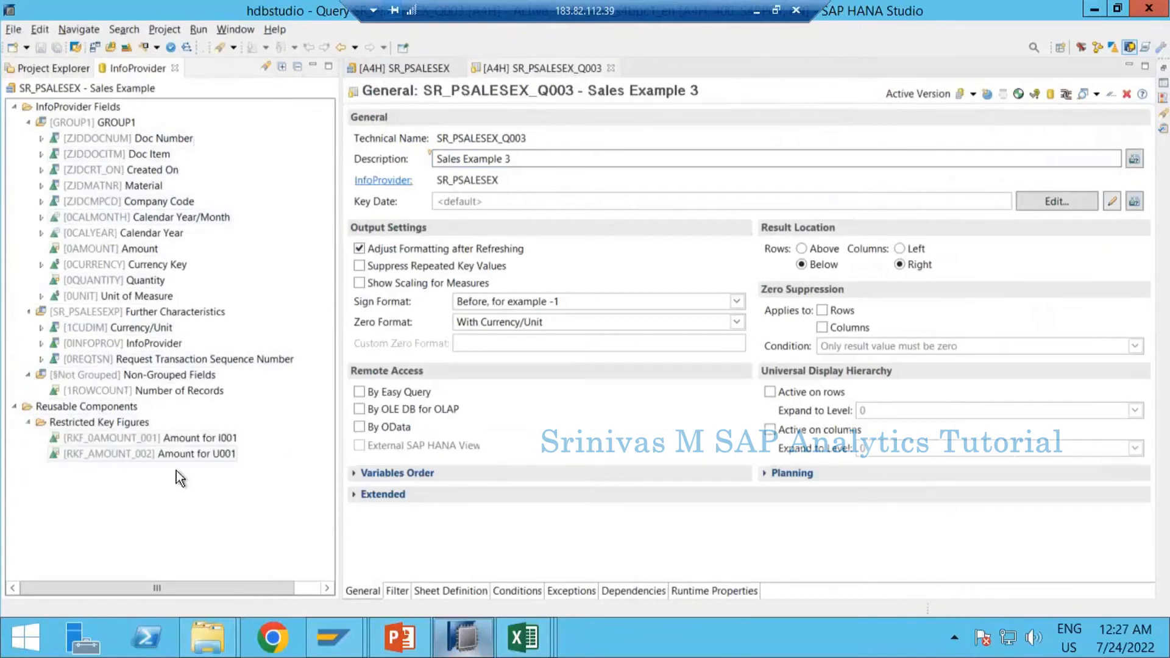
{"action": "left_click", "coordinate": [454, 591]}
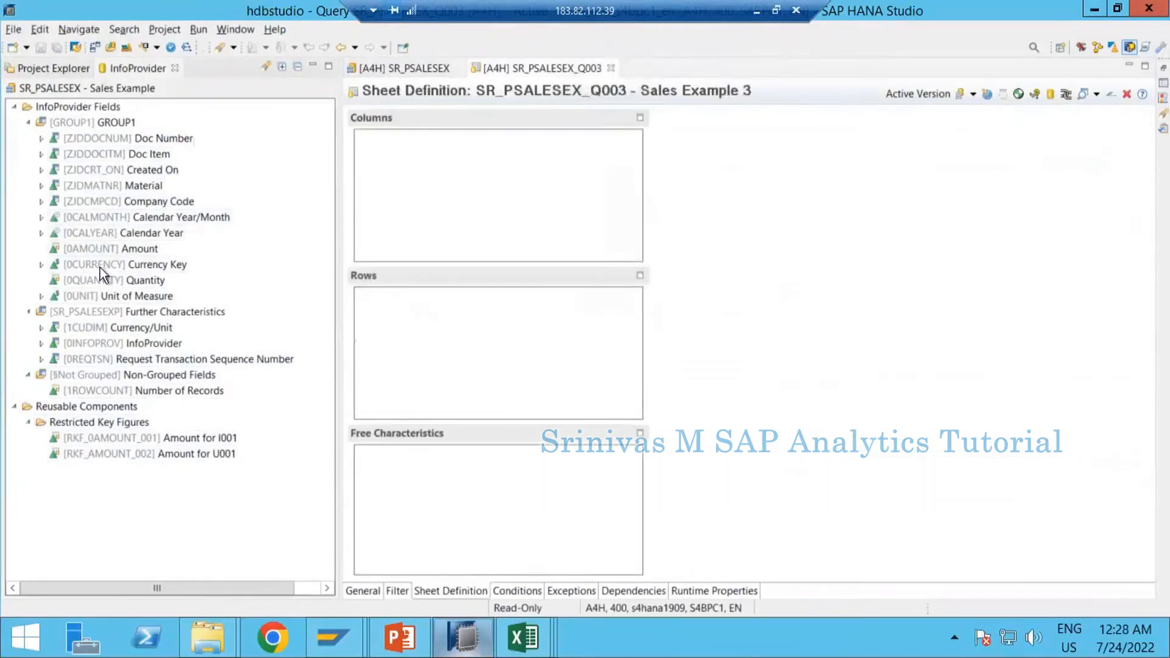
{"action": "left_click_drag", "start_coordinate": [100, 254], "coordinate": [426, 165]}
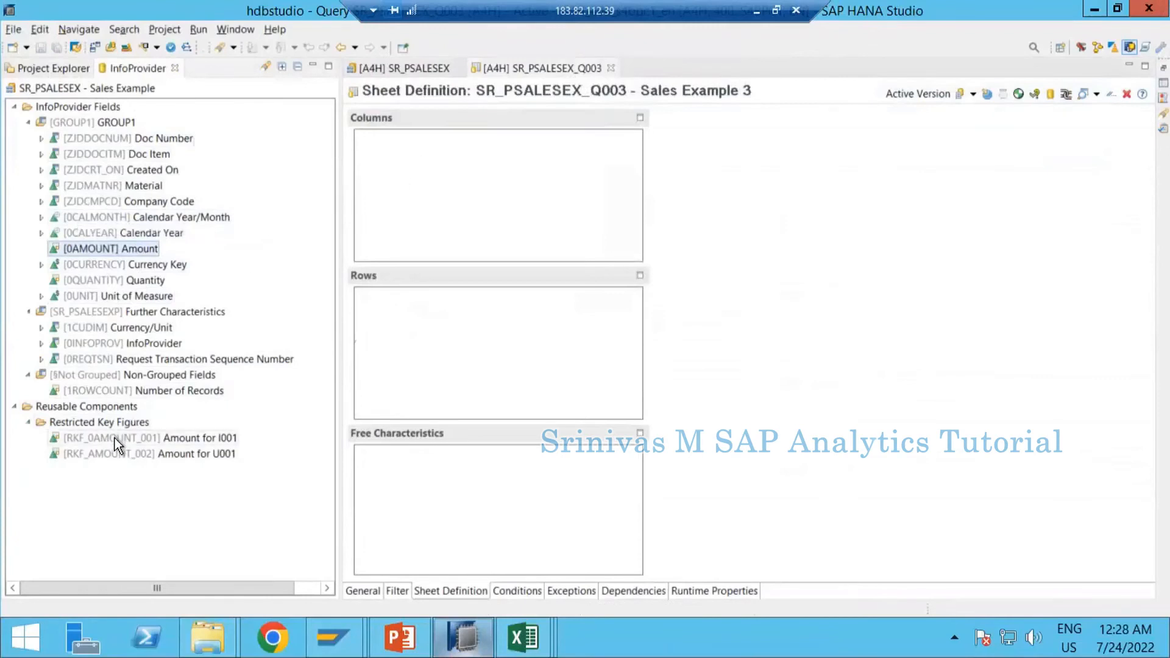
{"action": "left_click_drag", "start_coordinate": [115, 438], "coordinate": [364, 226]}
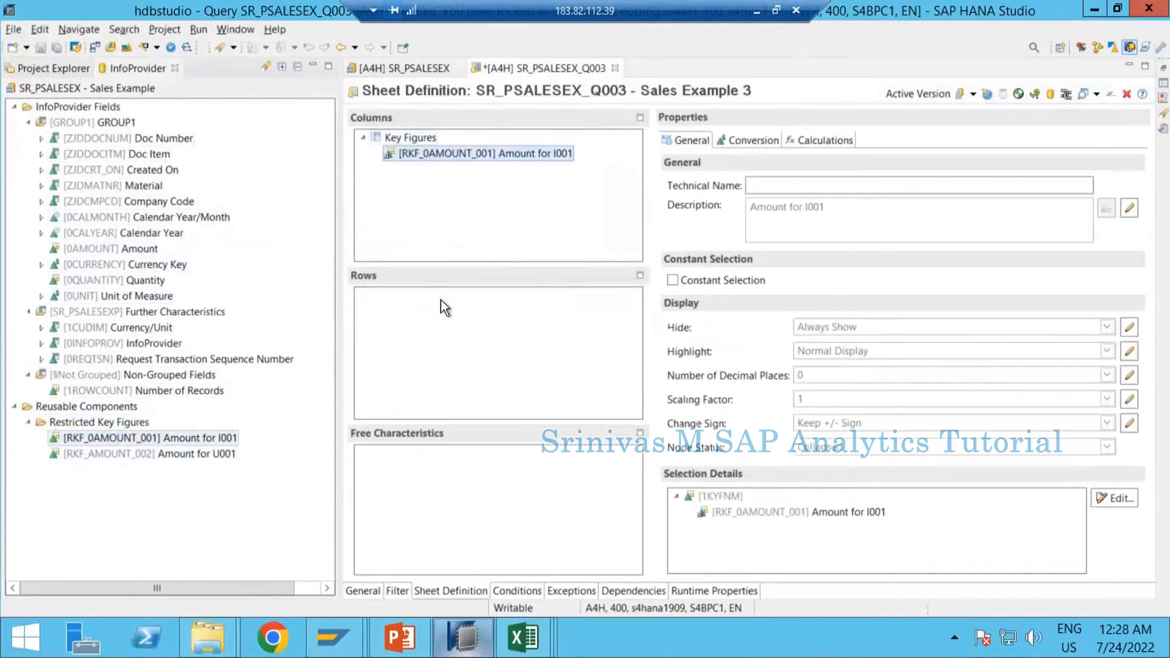
{"action": "right_click", "coordinate": [419, 140]}
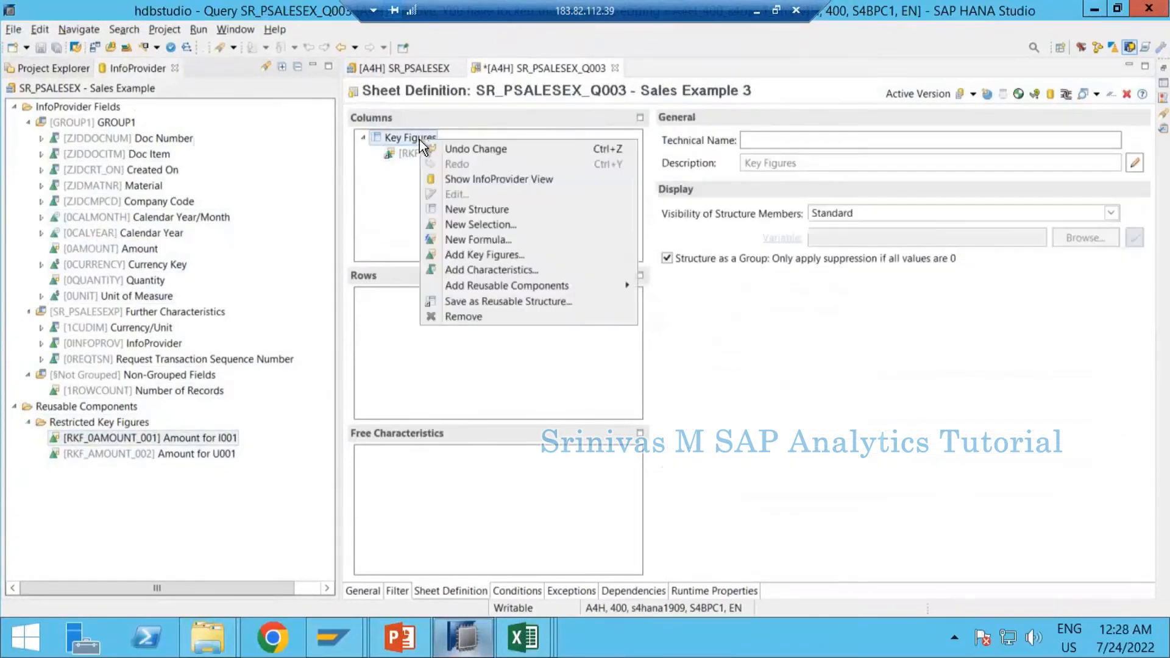
{"action": "left_click", "coordinate": [377, 139]}
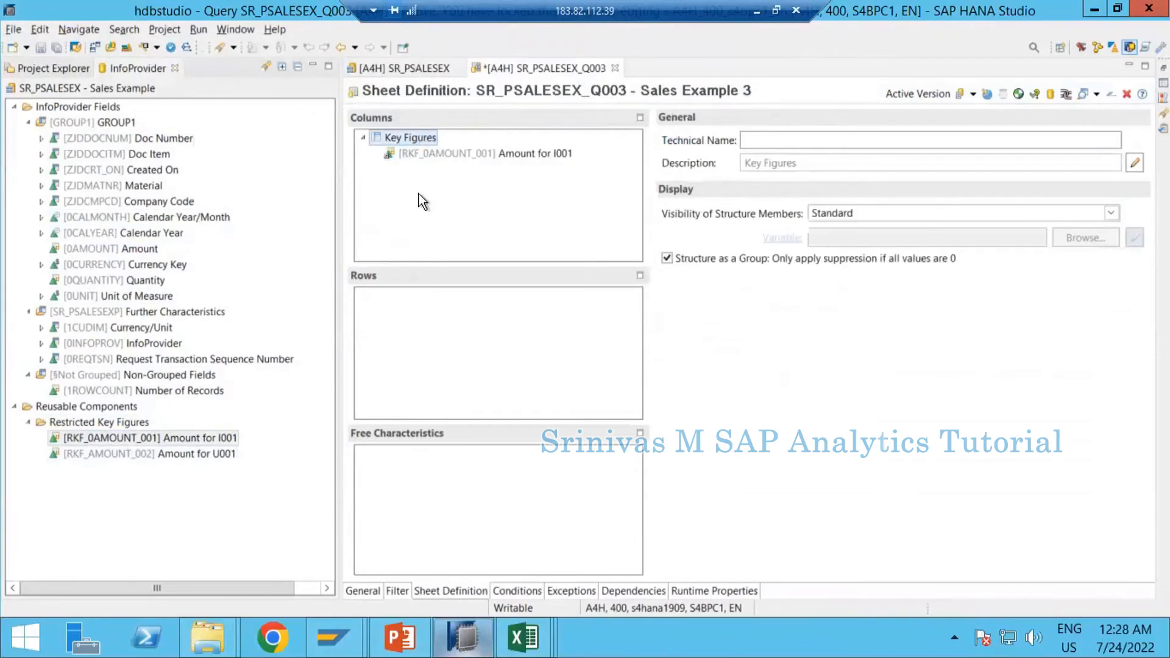
{"action": "left_click", "coordinate": [419, 156]}
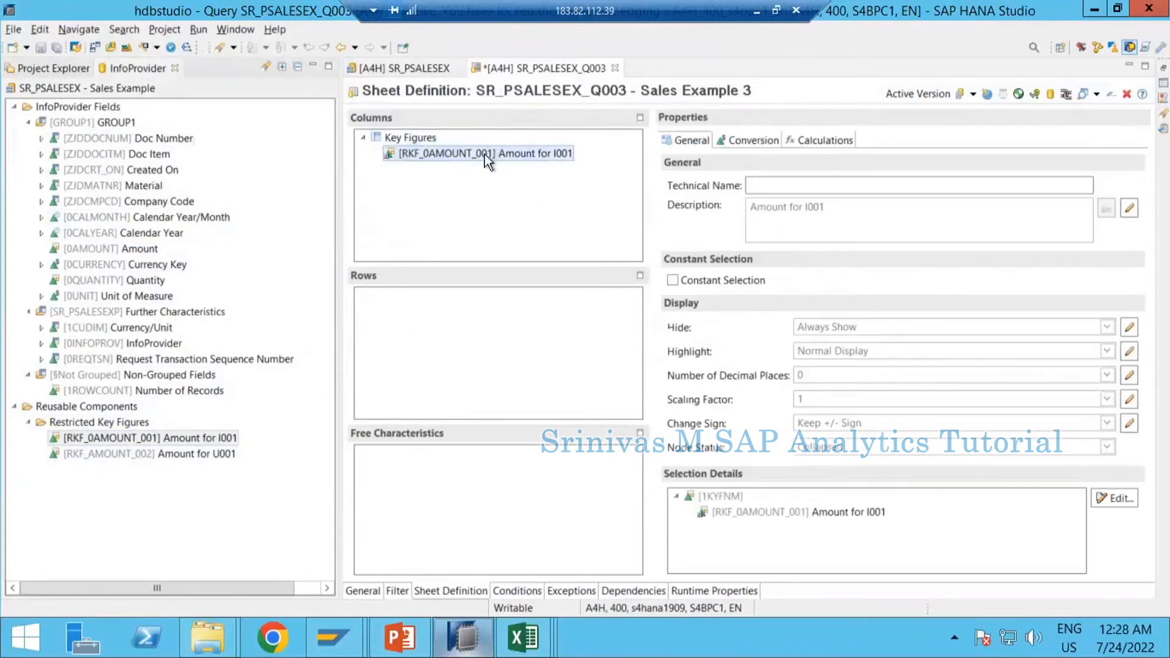
Switch to the Rough Notes workbook in Excel and enter "amount" in cell F7 below the RKF note
{"action": "mouse_move", "coordinate": [523, 637]}
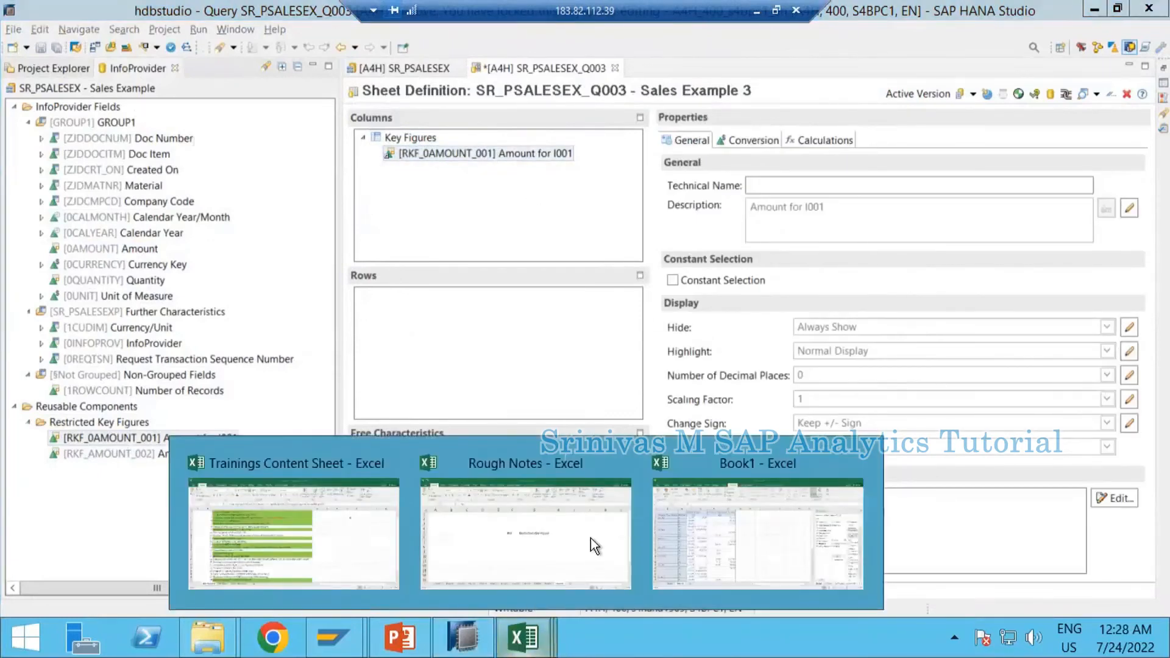
{"action": "left_click", "coordinate": [721, 546]}
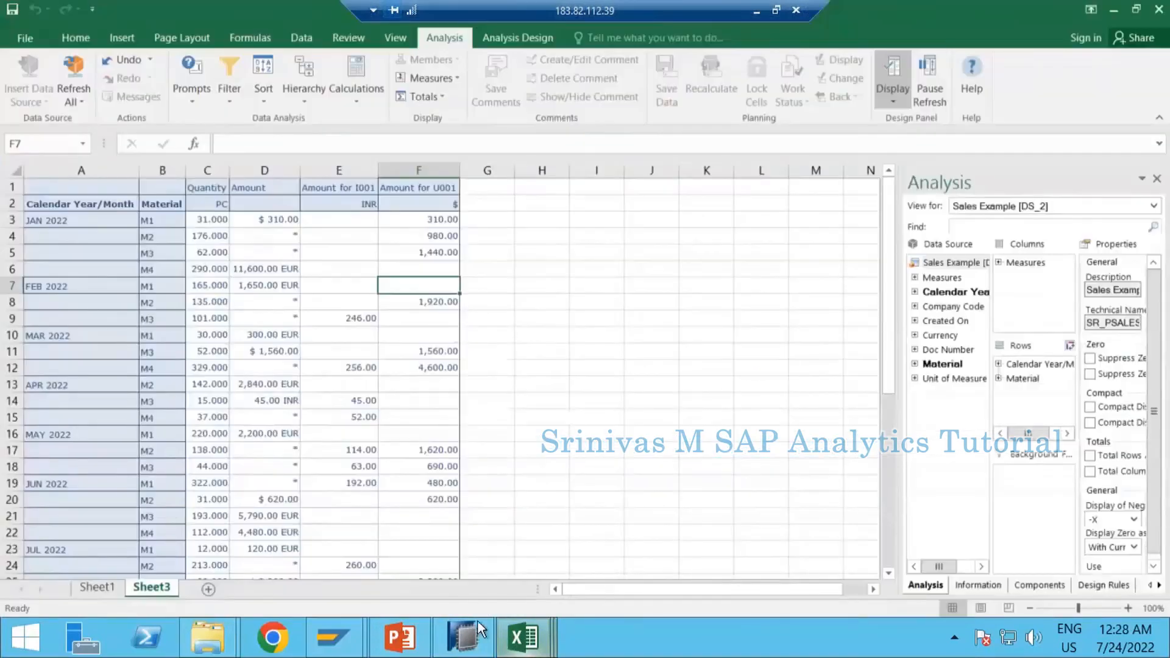
{"action": "mouse_move", "coordinate": [523, 637]}
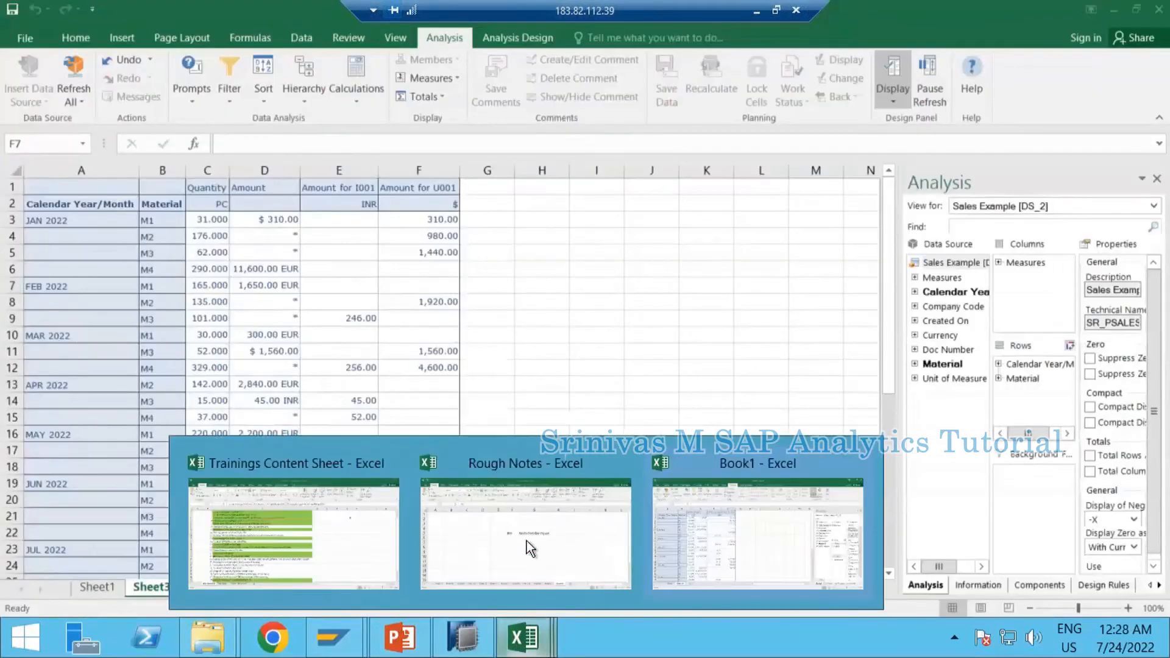
{"action": "left_click", "coordinate": [459, 563]}
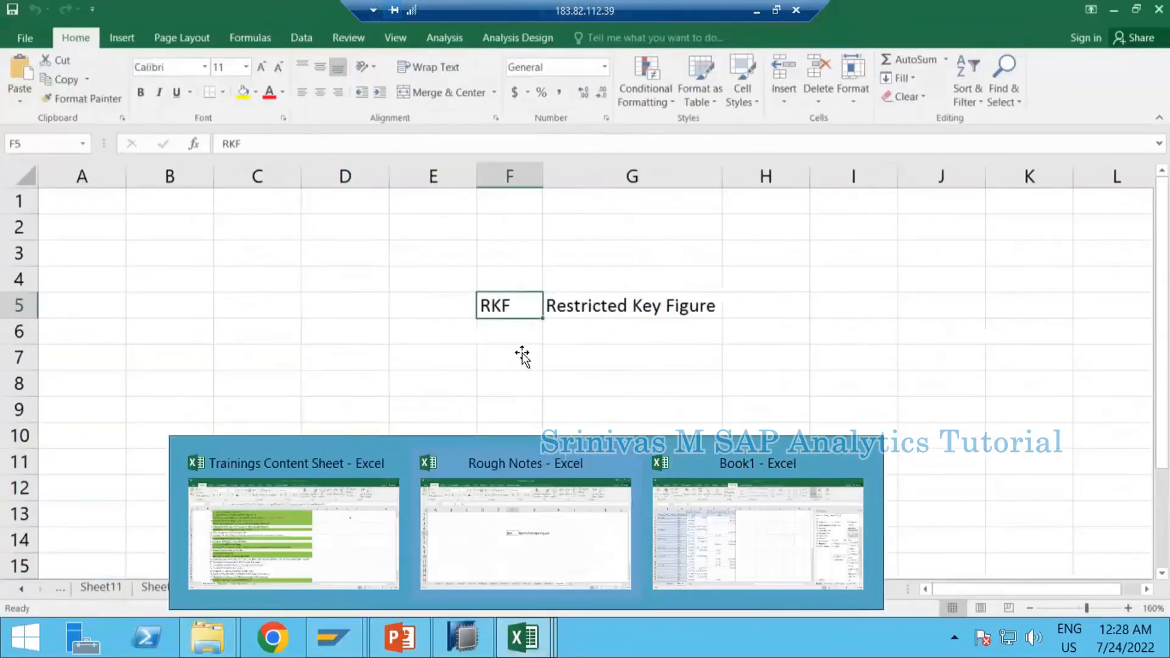
{"action": "key", "text": "Return"}
{"action": "left_click", "coordinate": [491, 362]}
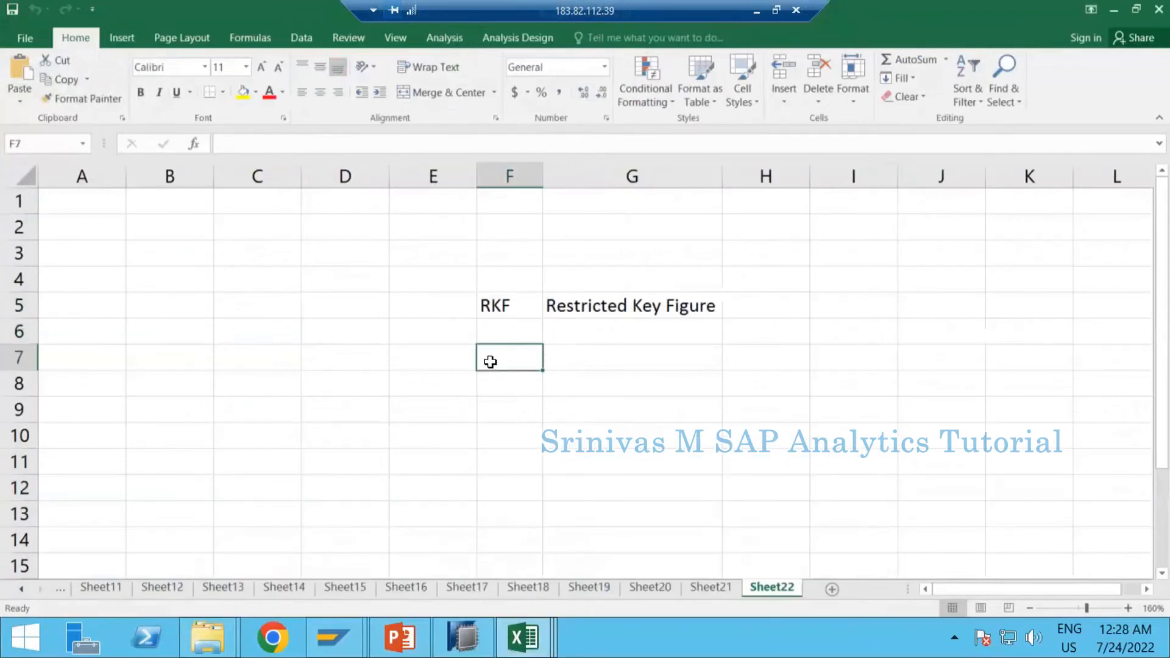
{"action": "type", "text": "amoint"}
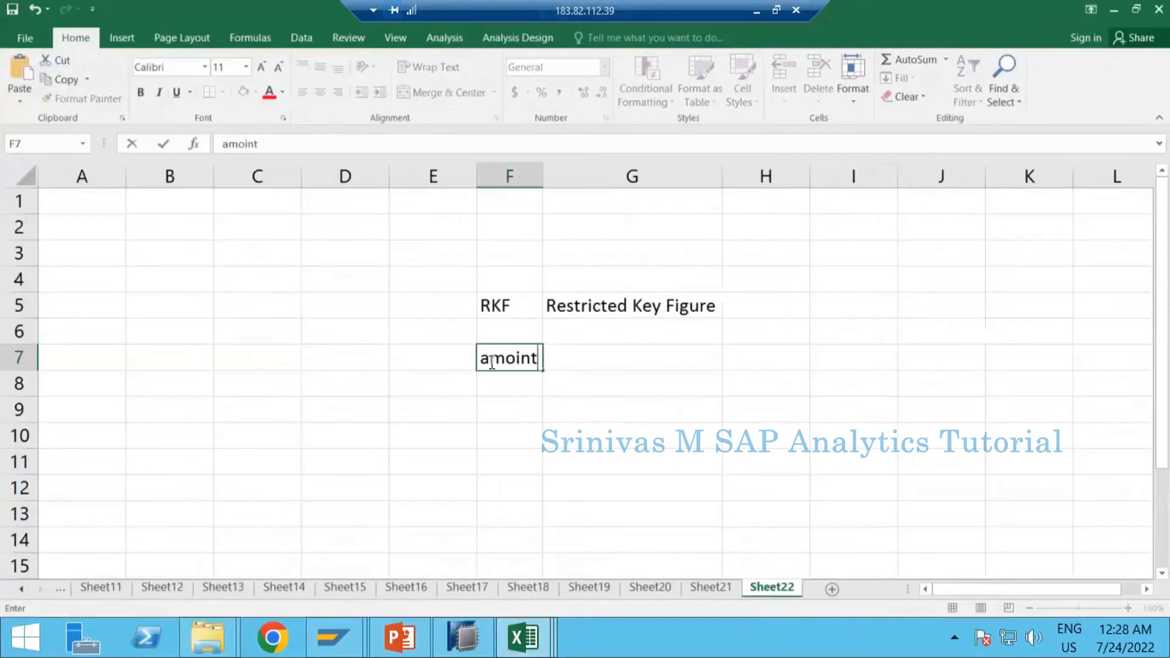
{"action": "key", "text": "Return"}
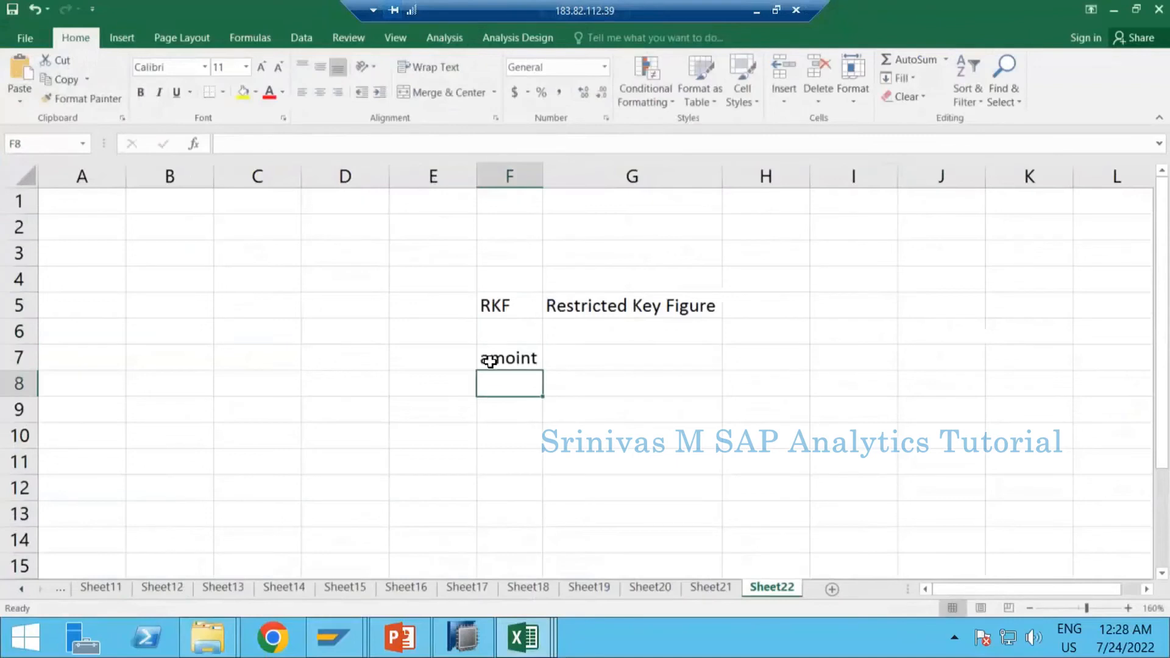
{"action": "left_click", "coordinate": [492, 362]}
{"action": "type", "text": "amount"}
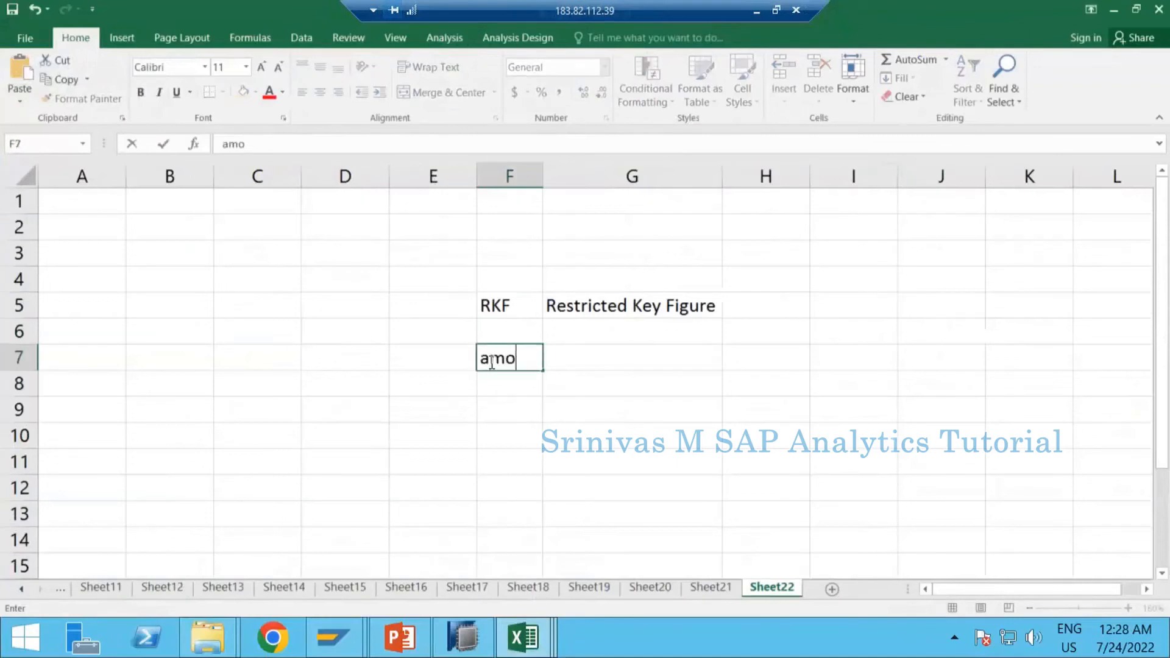
{"action": "key", "text": "Return"}
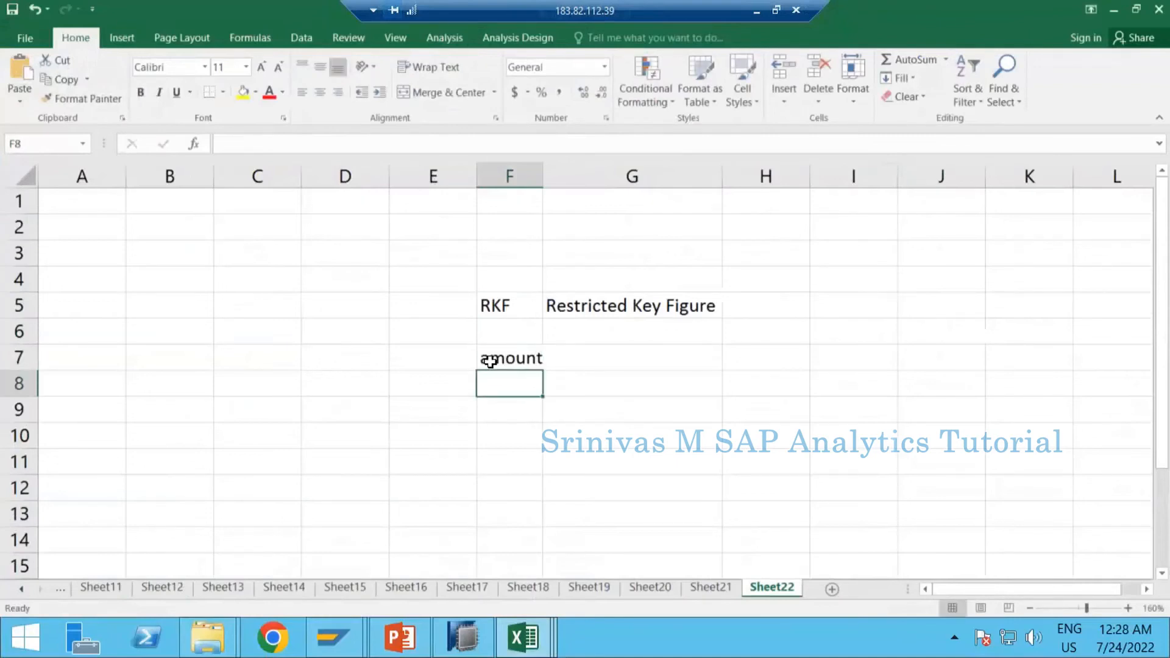
List the example restrictions comp, U001, Material and M1 in cells F8 to F11
{"action": "type", "text": "comp"}
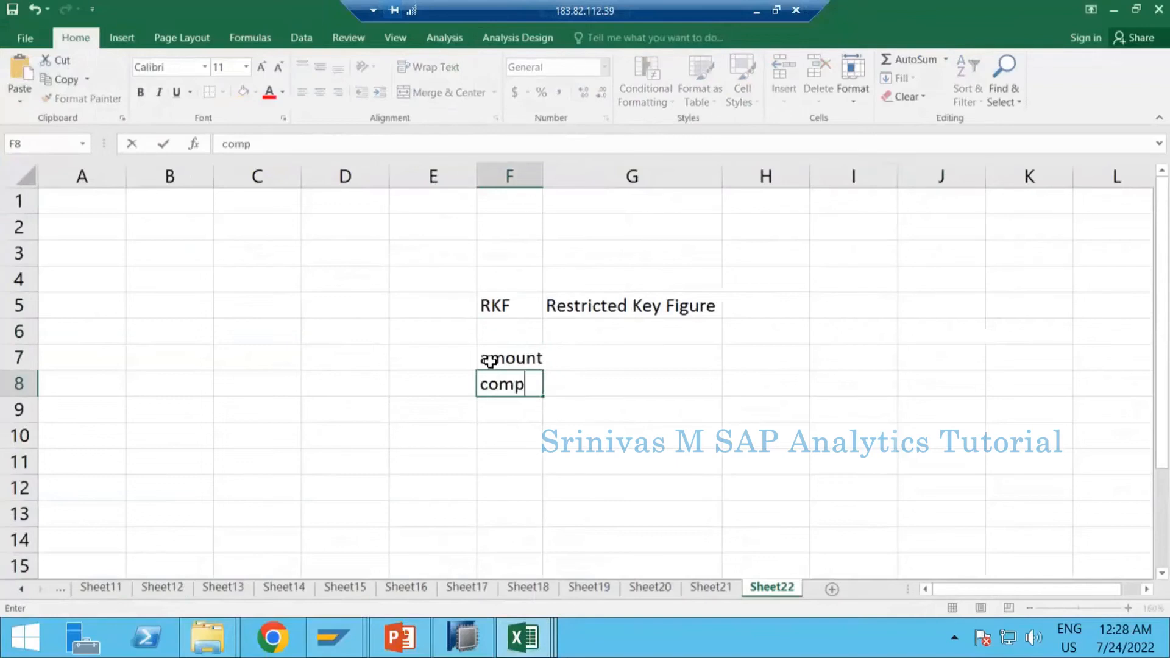
{"action": "key", "text": "Return"}
{"action": "type", "text": "U001"}
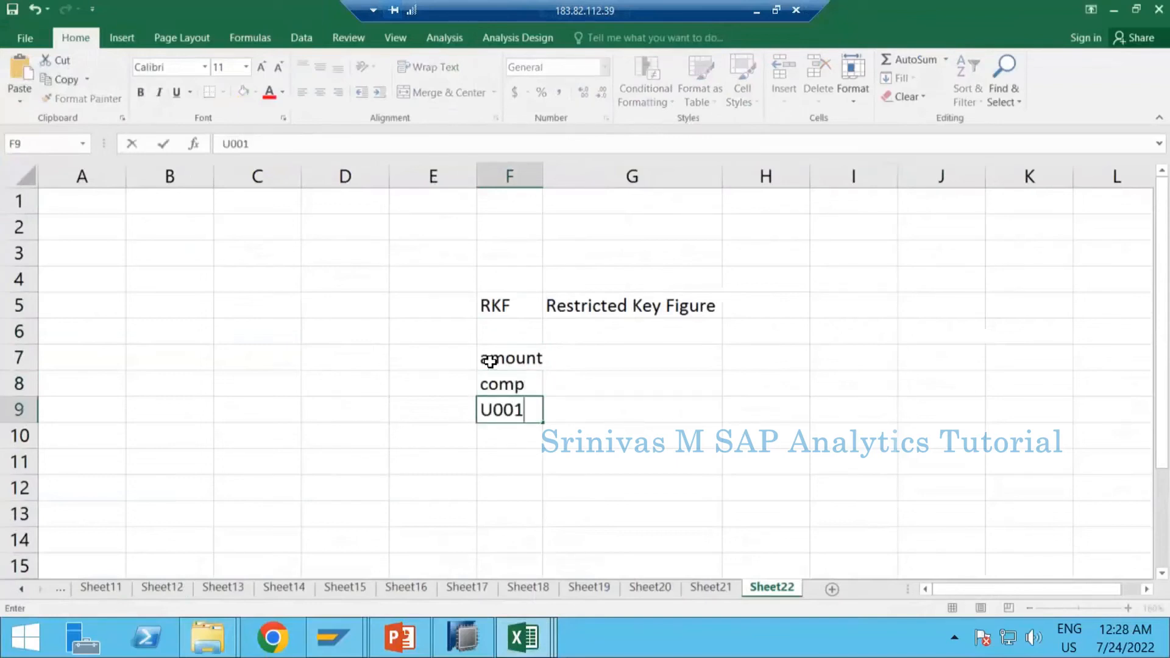
{"action": "key", "text": "Return"}
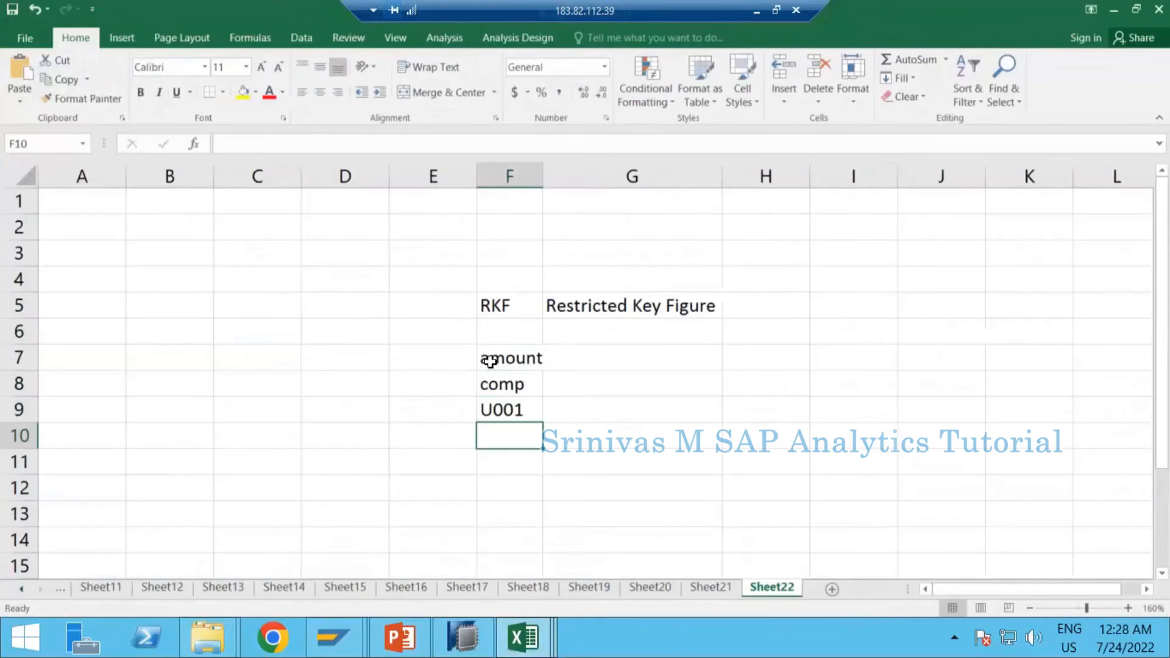
{"action": "type", "text": "Mater"}
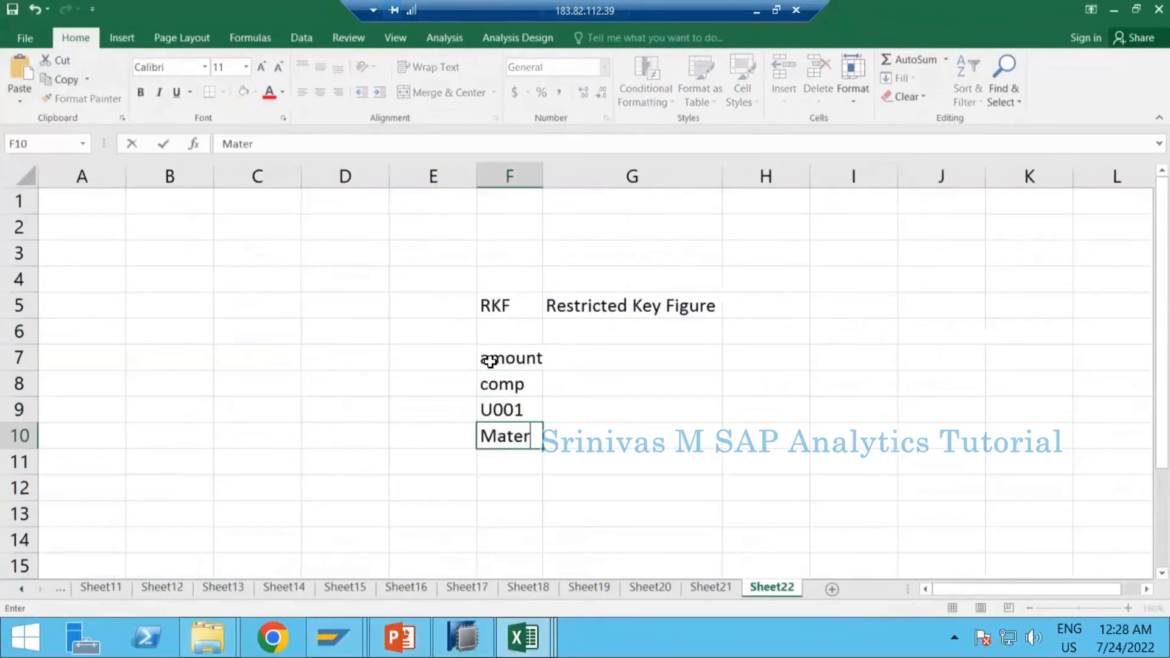
{"action": "type", "text": "ial"}
{"action": "key", "text": "Return"}
{"action": "type", "text": "M"}
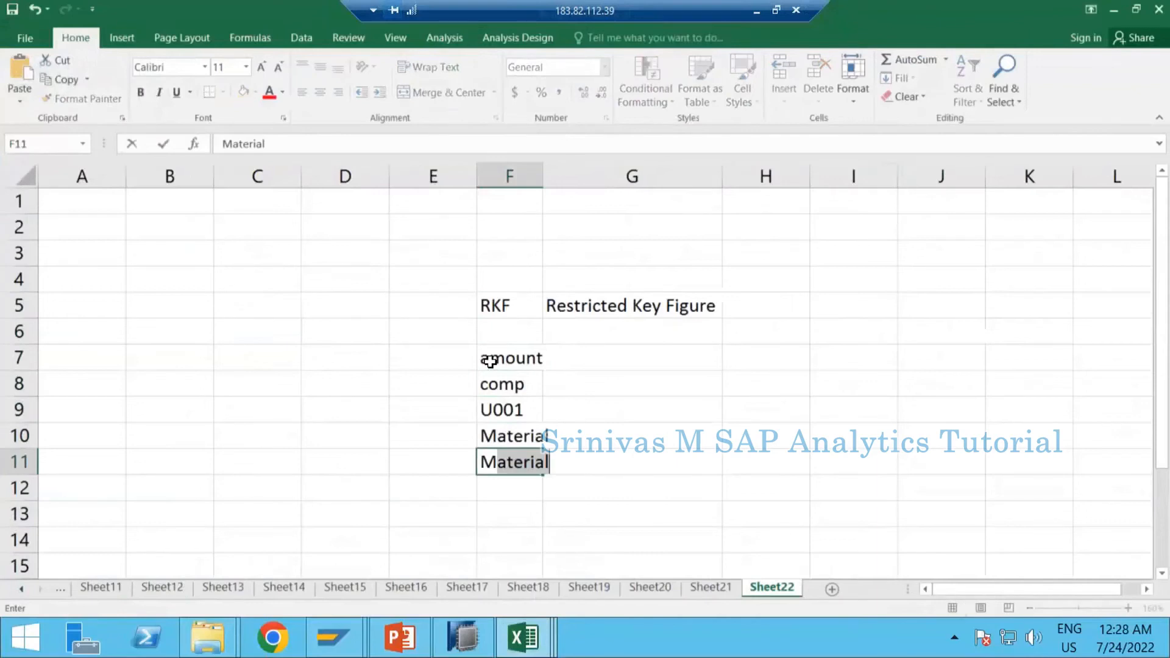
{"action": "type", "text": "1"}
{"action": "key", "text": "Return"}
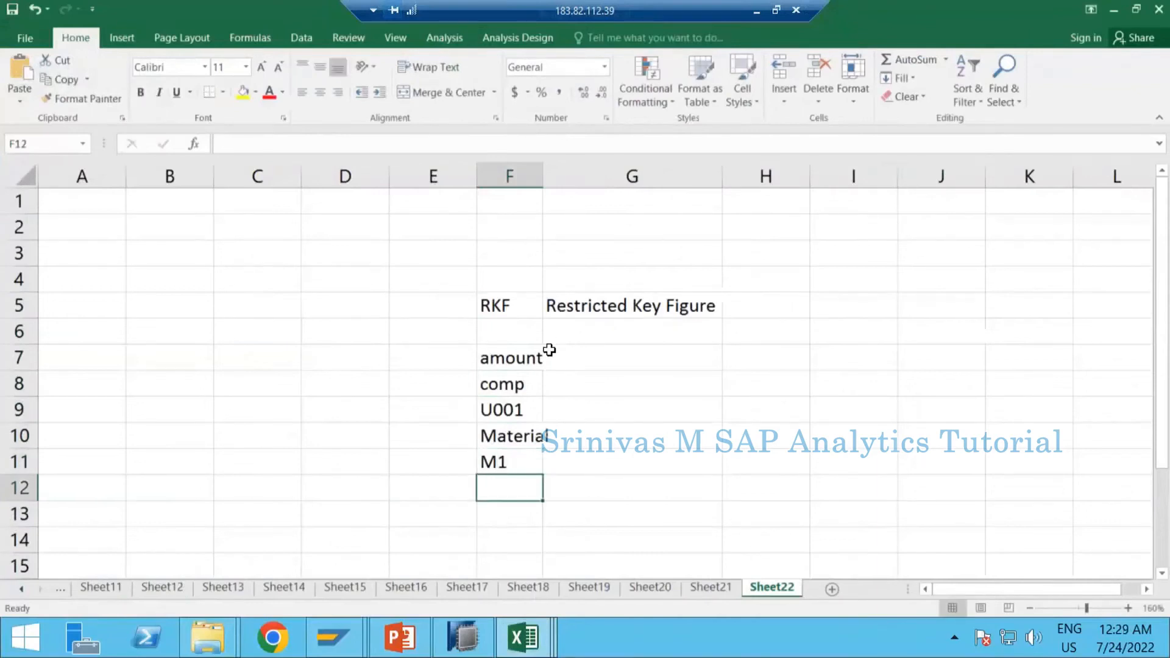
Compare the reusable key figure RKF_AMOUNT_002 in SAP HANA Studio with the U001 entry in the Rough Notes workbook
{"action": "left_click", "coordinate": [468, 640]}
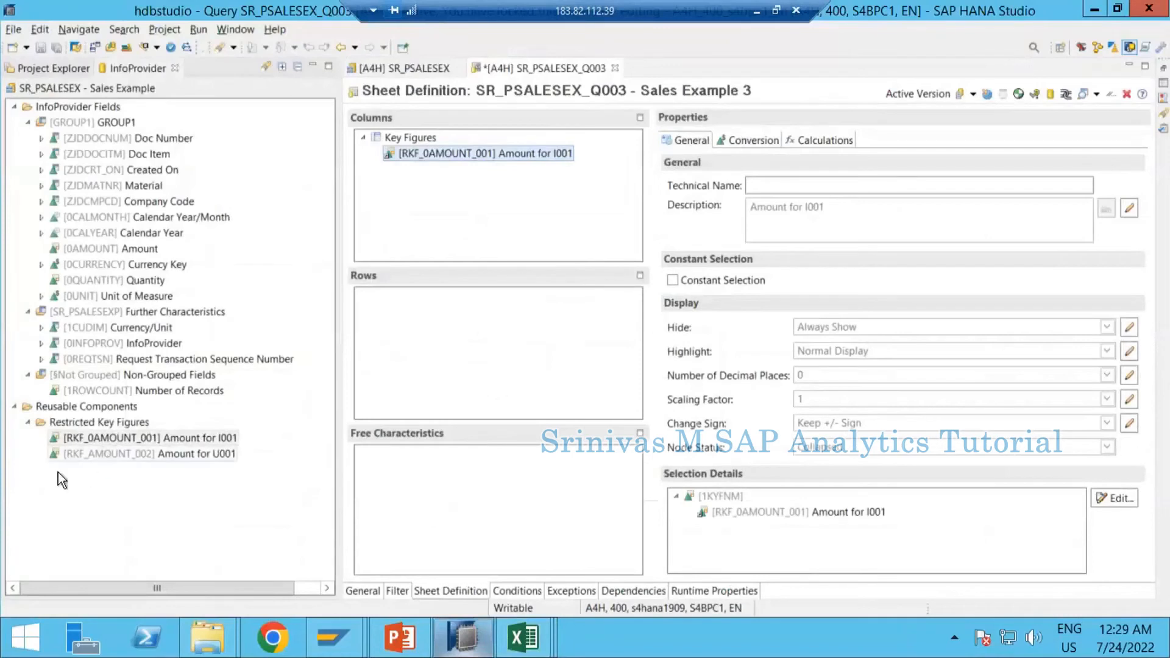
{"action": "left_click", "coordinate": [95, 456]}
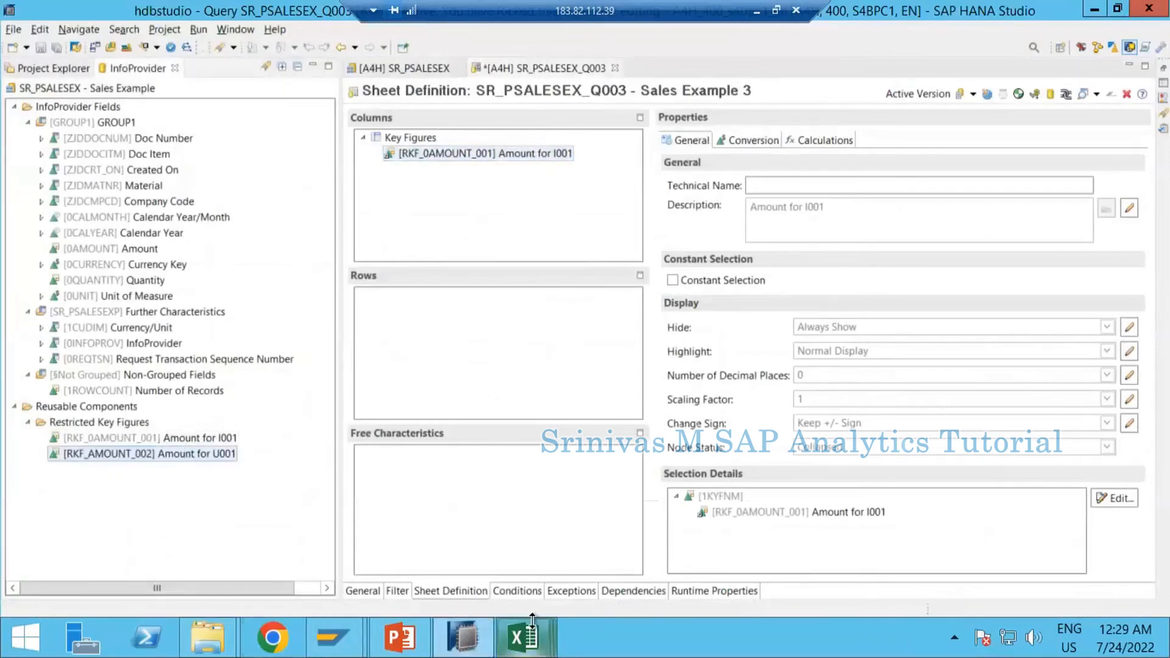
{"action": "mouse_move", "coordinate": [529, 614]}
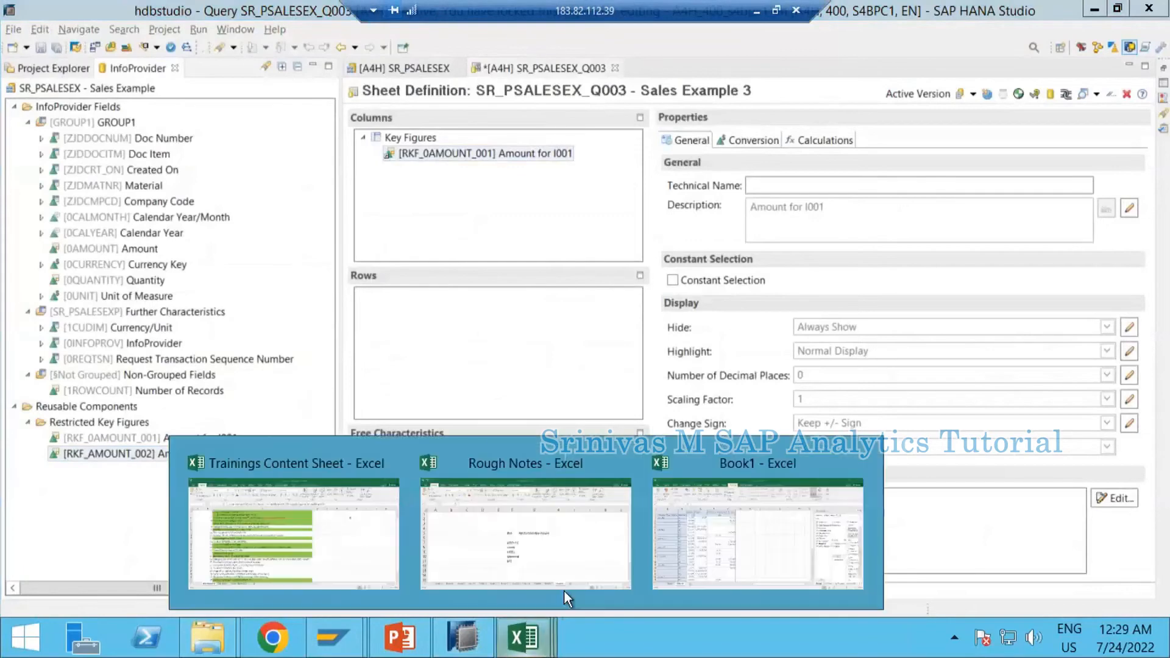
{"action": "left_click", "coordinate": [532, 542]}
{"action": "left_click", "coordinate": [505, 407]}
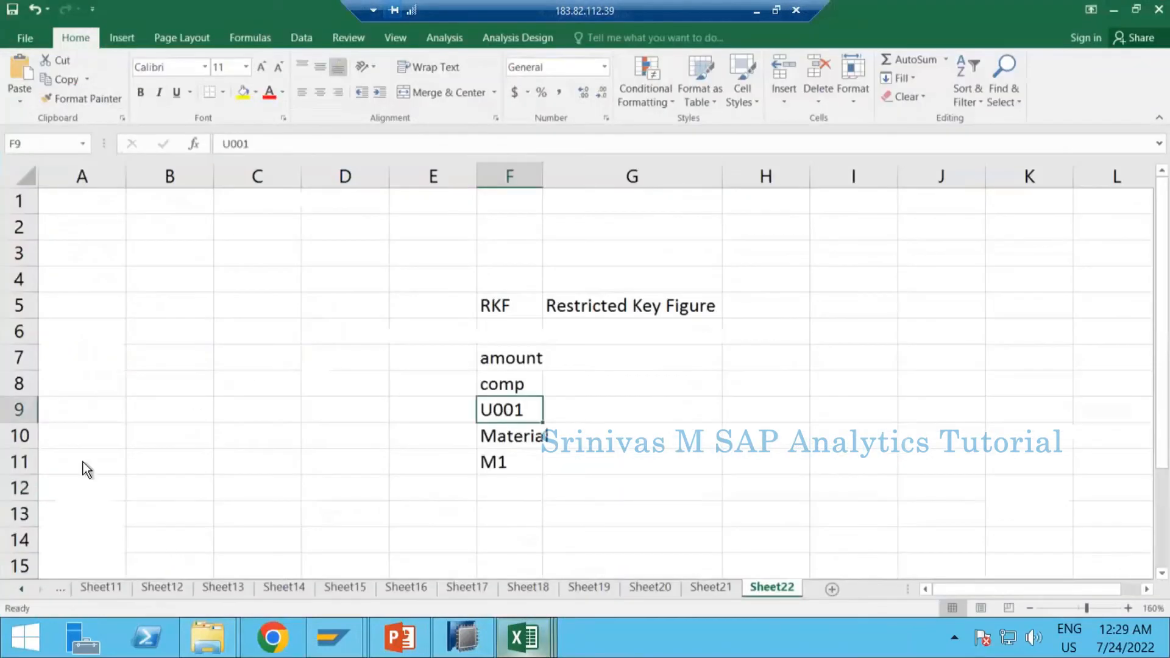
{"action": "key", "text": "alt+Tab"}
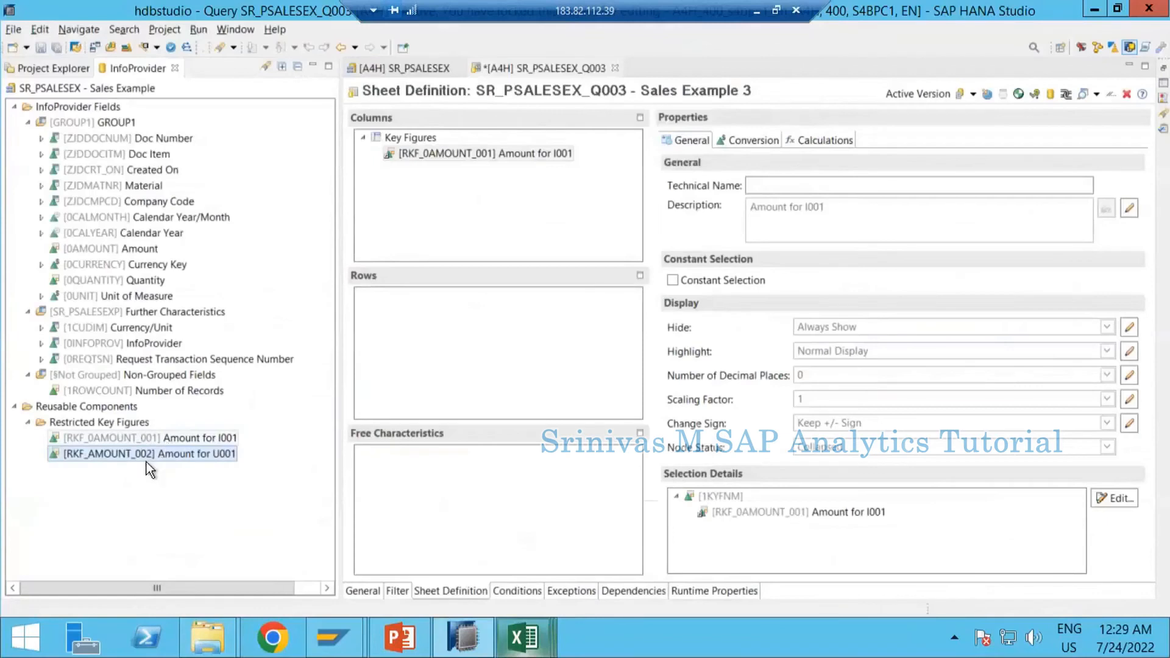
Inspect the selection details of RKF_0AMOUNT_001 in the query columns, including its Edit Selection dialog, and close the dialog
{"action": "left_click", "coordinate": [474, 154]}
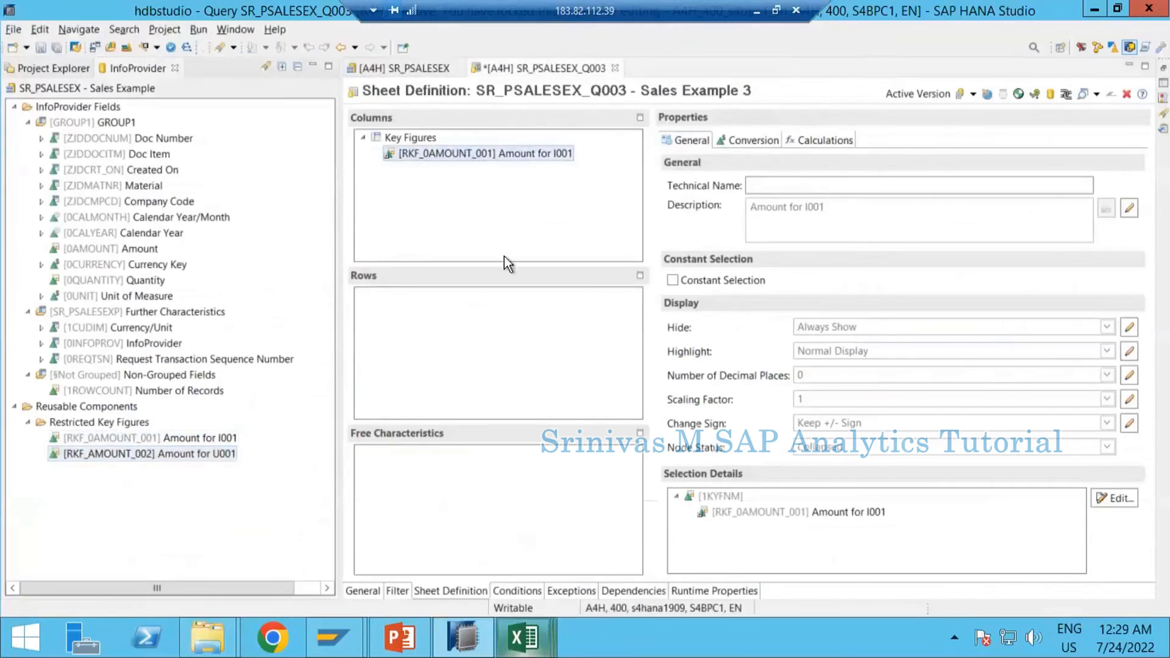
{"action": "left_click", "coordinate": [718, 512]}
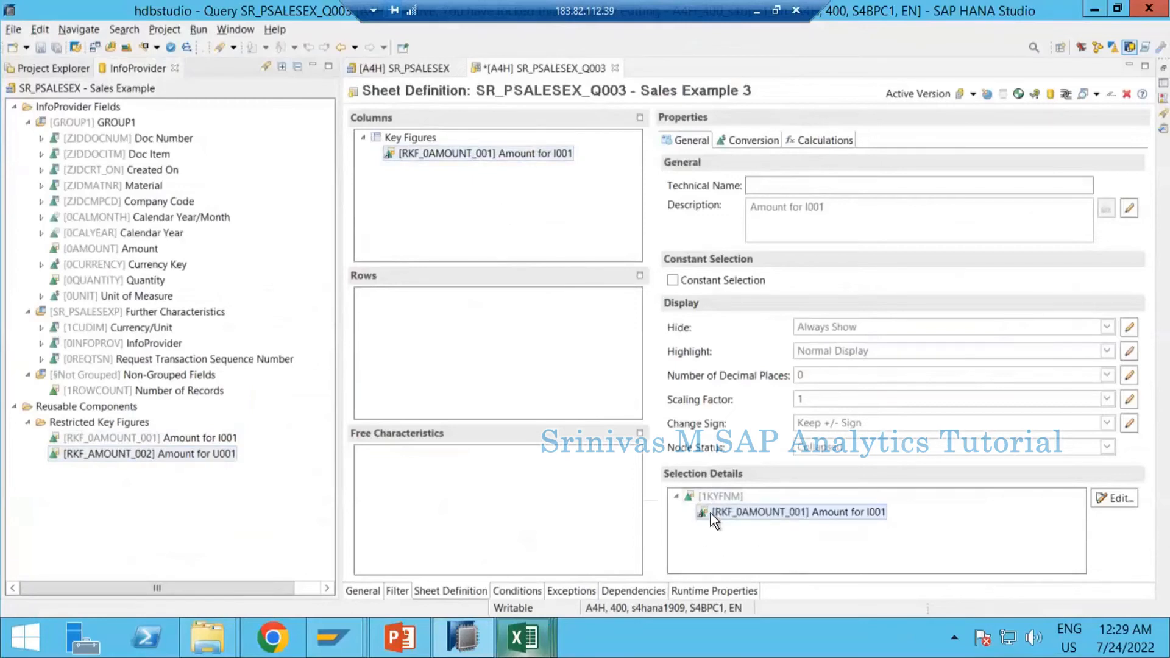
{"action": "double_click", "coordinate": [452, 153]}
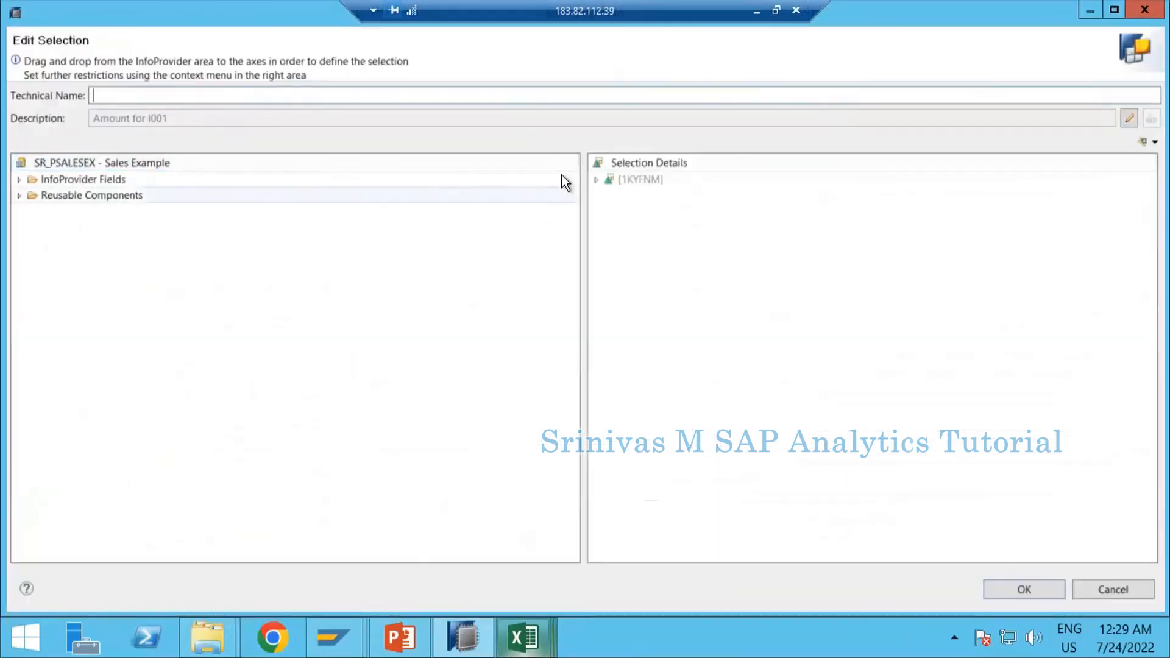
{"action": "left_click", "coordinate": [591, 181]}
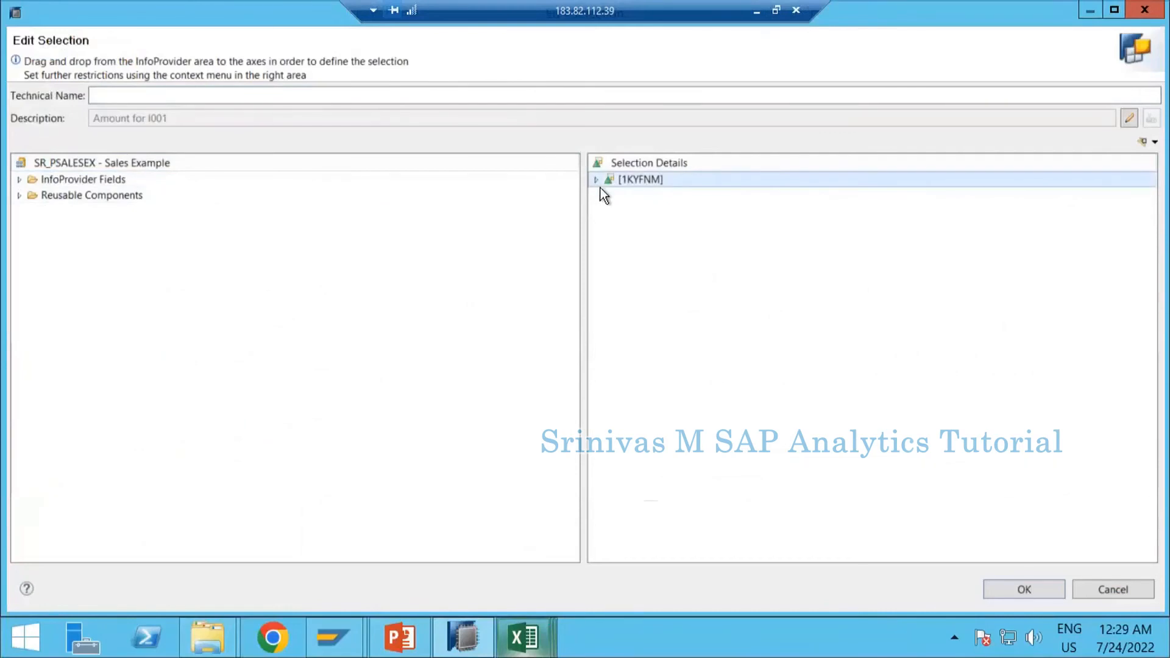
{"action": "left_click", "coordinate": [596, 179]}
{"action": "left_click", "coordinate": [1025, 590]}
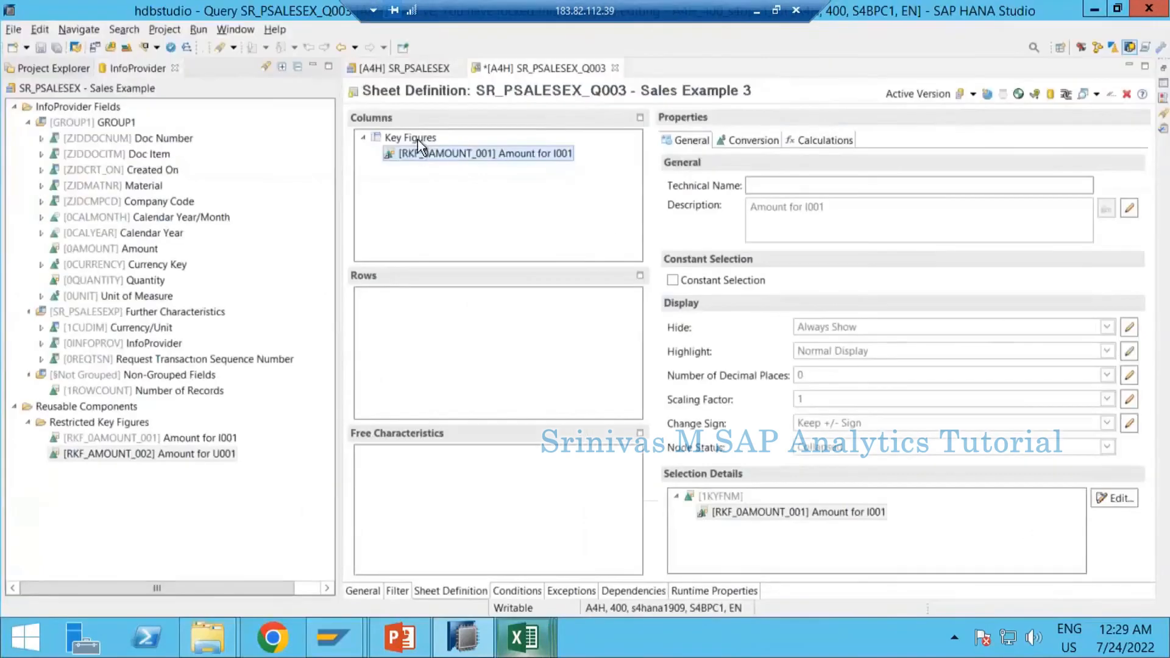
Open RKF_0AMOUNT_001 in its own editor and expand the key figure and company code restrictions in its selection
{"action": "right_click", "coordinate": [408, 152]}
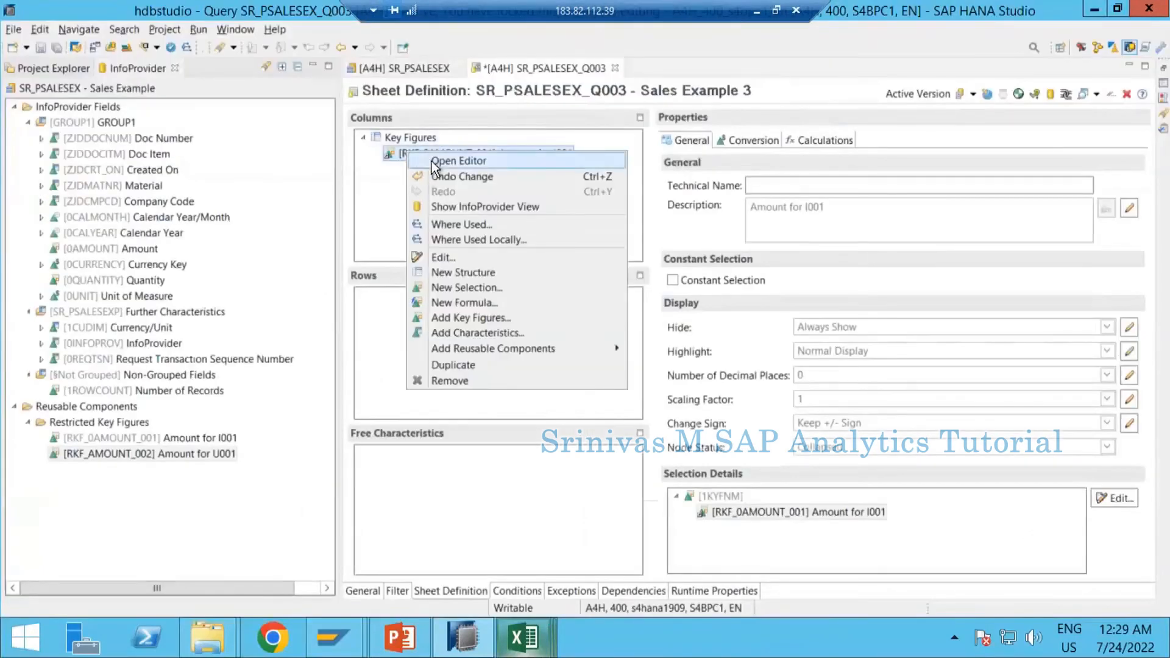
{"action": "left_click", "coordinate": [431, 160]}
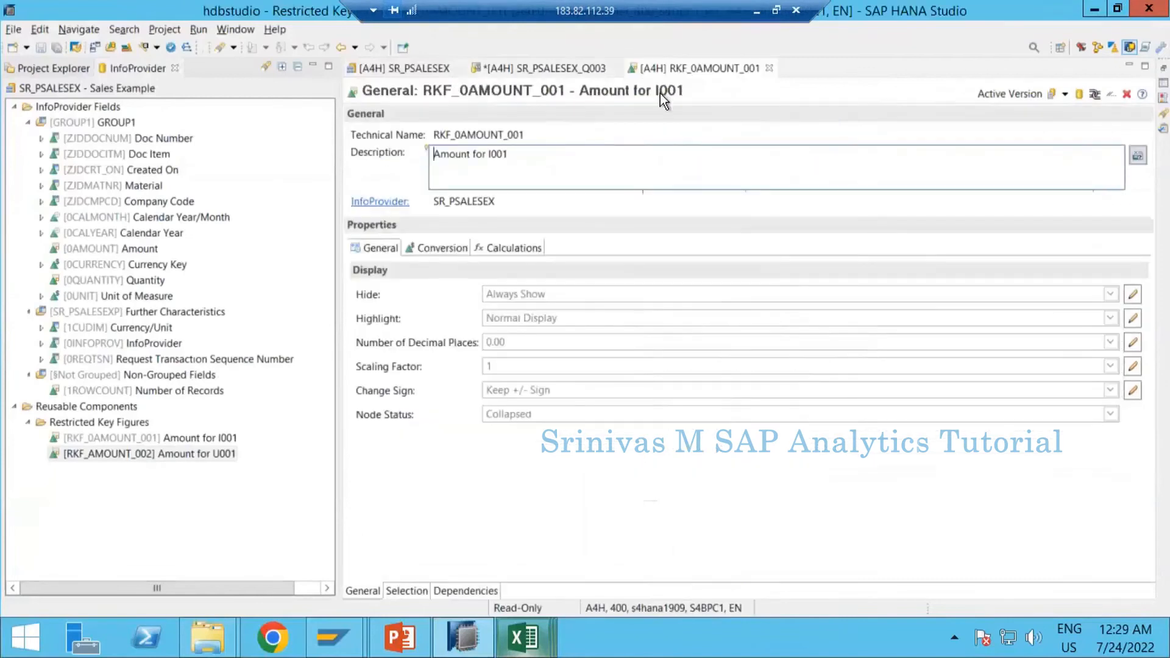
{"action": "left_click", "coordinate": [407, 591]}
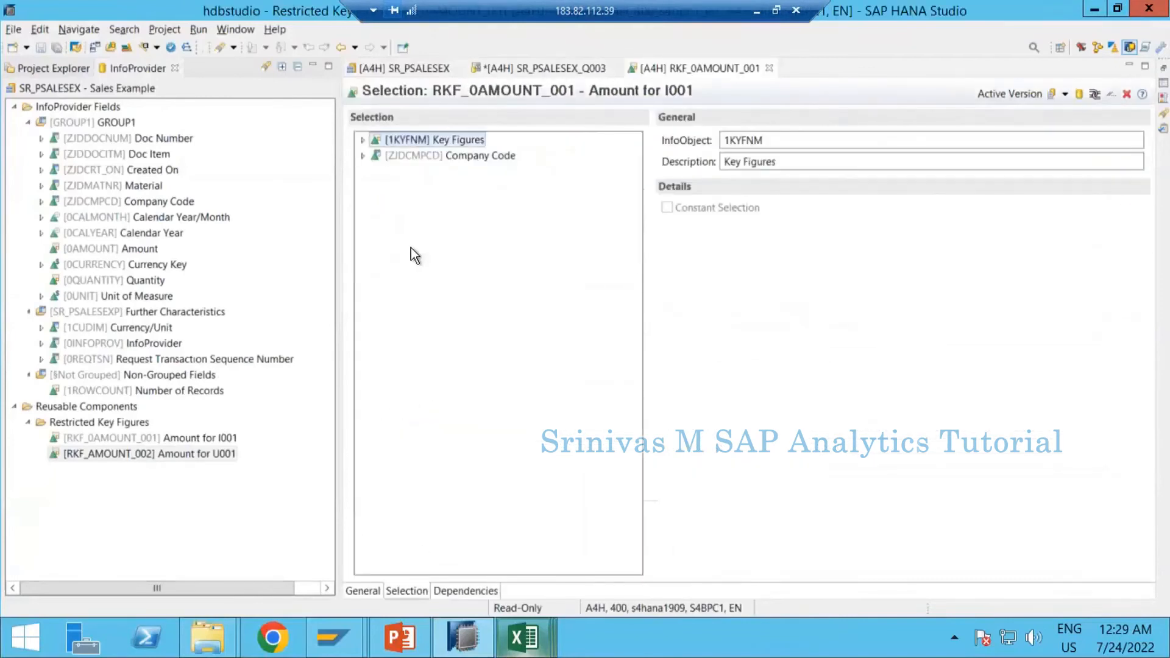
{"action": "left_click", "coordinate": [362, 141]}
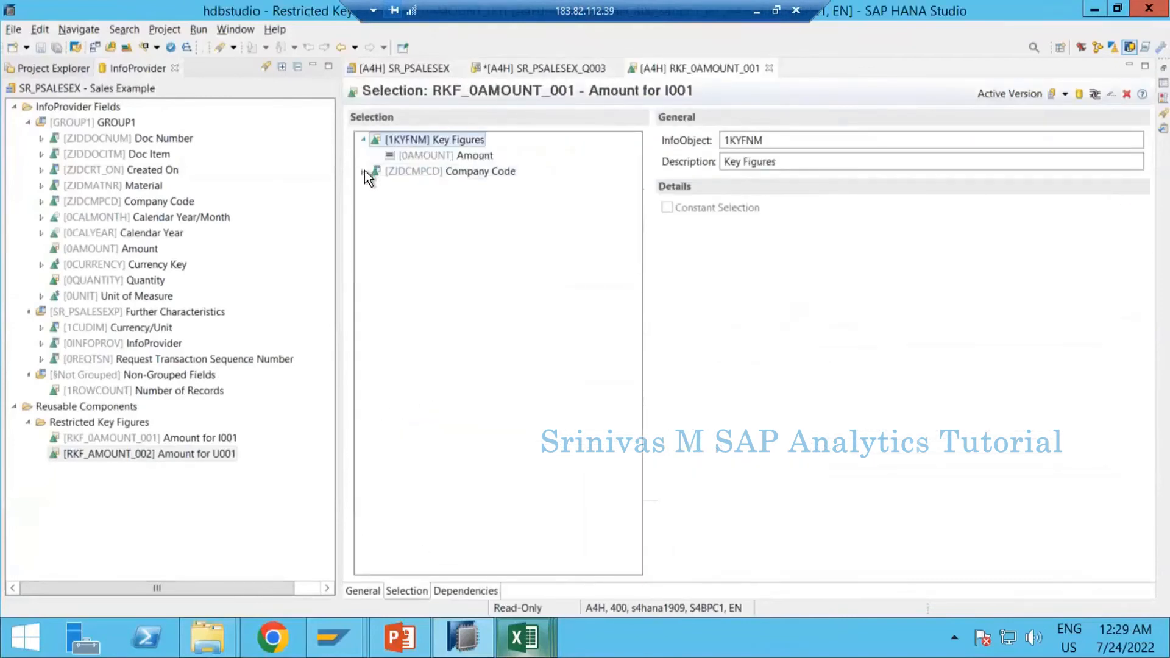
{"action": "left_click", "coordinate": [363, 171]}
Review the restriction example in the Rough Notes workbook, return to SAP HANA Studio, and close the RKF_0AMOUNT_001 editor
{"action": "mouse_move", "coordinate": [515, 640]}
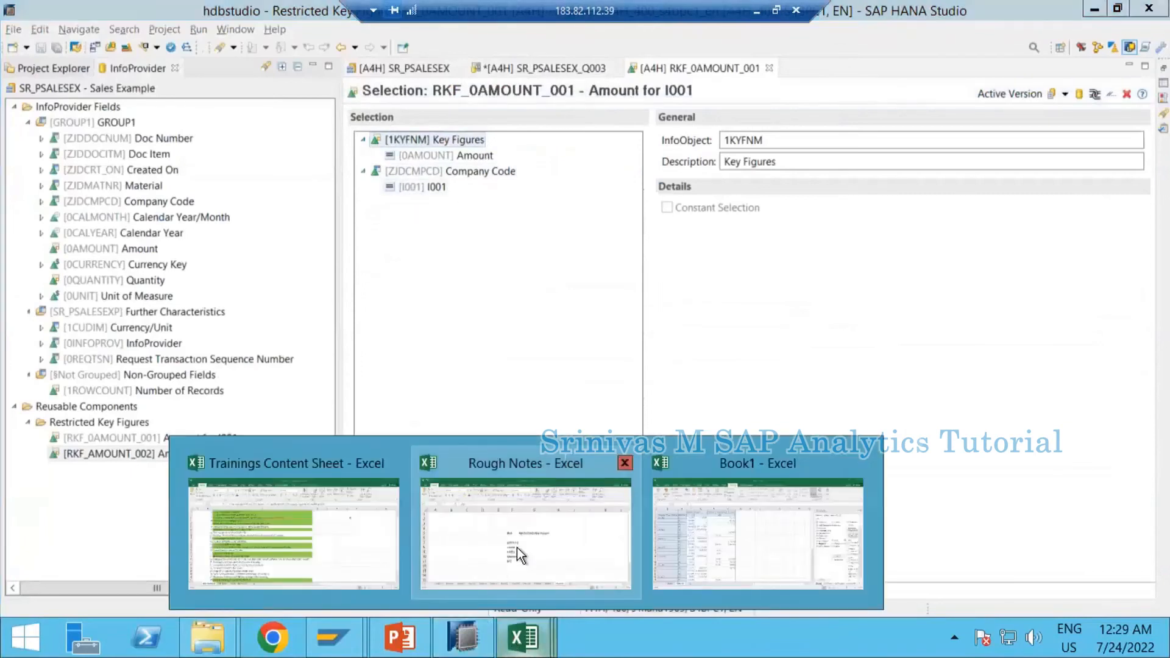
{"action": "mouse_move", "coordinate": [517, 547]}
{"action": "left_click", "coordinate": [518, 555]}
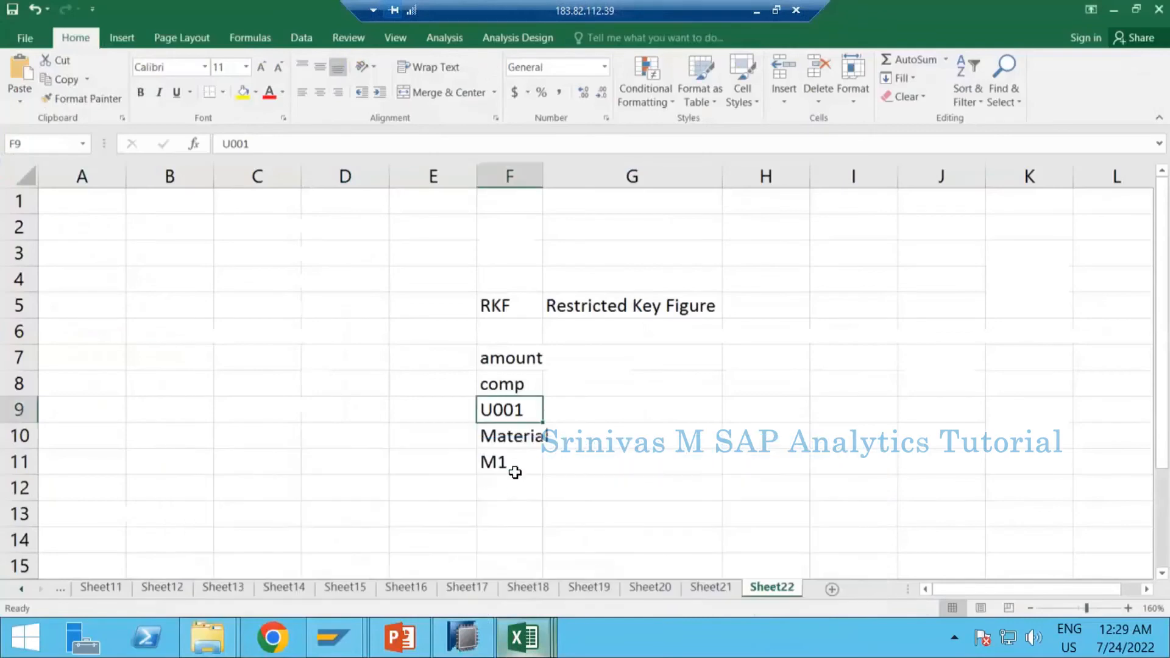
{"action": "key", "text": "alt+Tab"}
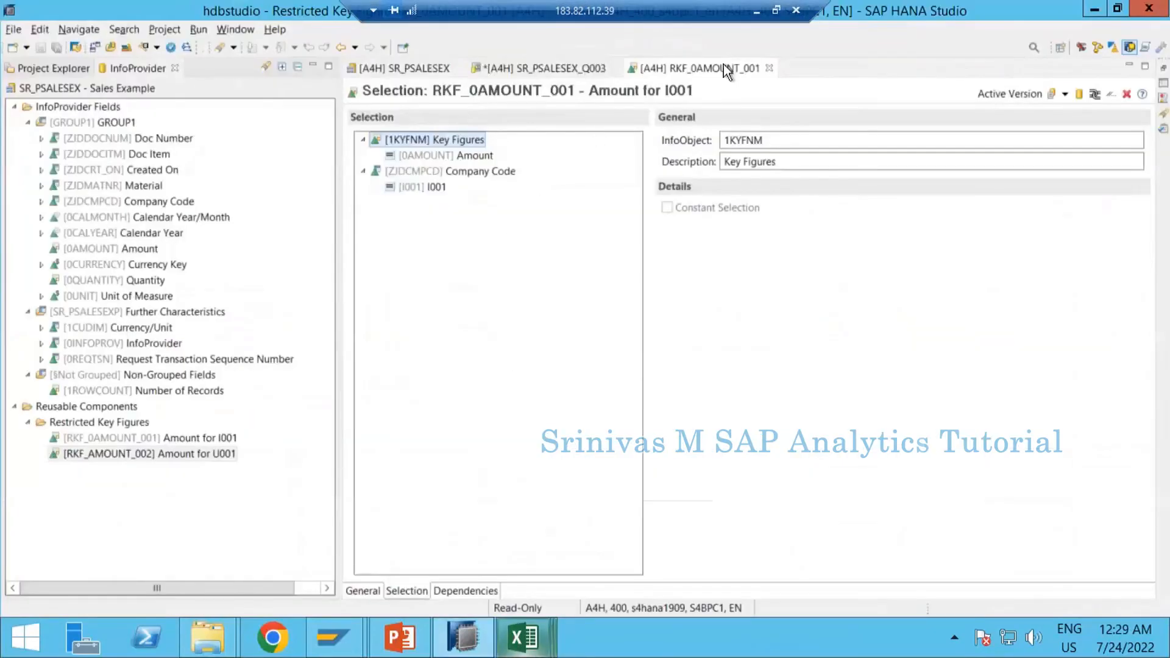
{"action": "left_click", "coordinate": [769, 68]}
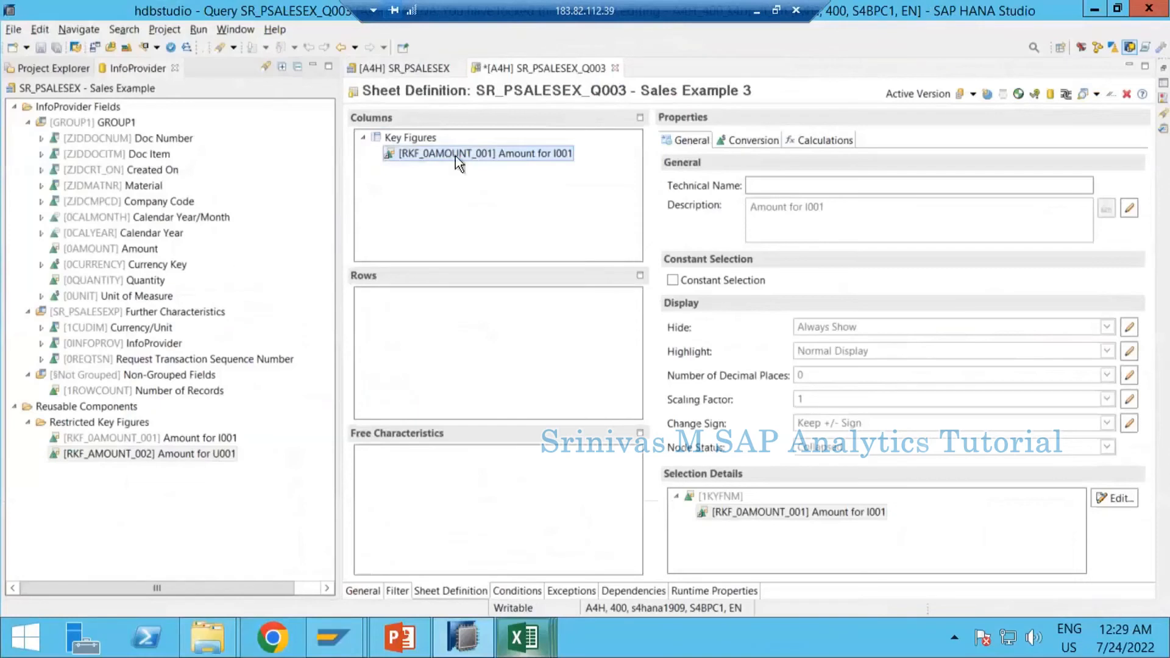
Replace RKF_0AMOUNT_001 in the columns of SR_PSALESEX_Q003 with the reusable restricted key figure RKF_AMOUNT_002
{"action": "right_click", "coordinate": [456, 158]}
{"action": "left_click", "coordinate": [500, 387]}
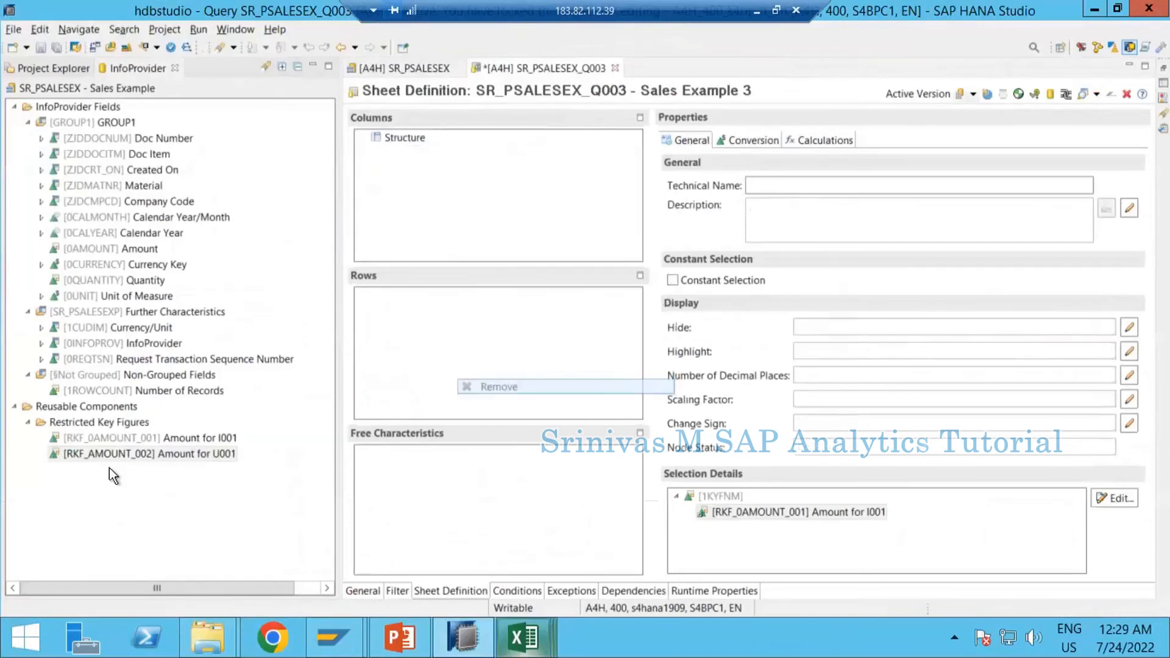
{"action": "left_click", "coordinate": [113, 456]}
{"action": "left_click_drag", "start_coordinate": [112, 454], "coordinate": [417, 228]}
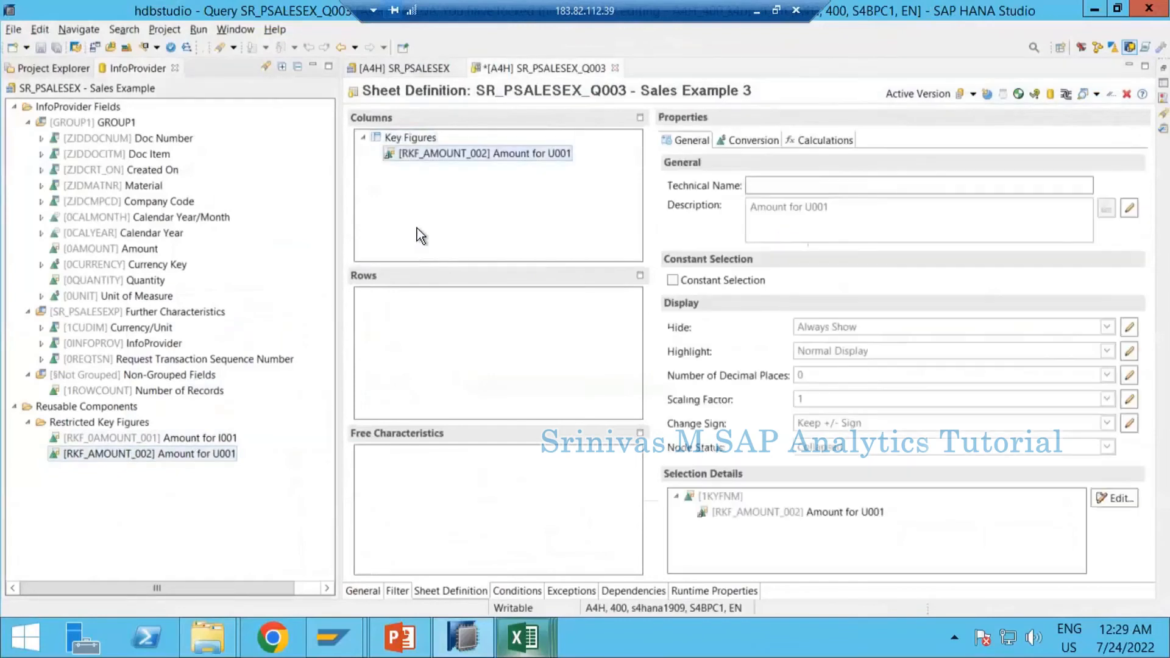
Open RKF_AMOUNT_002 from the query columns in its own editor and expand the key figure and company code restrictions in its selection
{"action": "right_click", "coordinate": [423, 154]}
{"action": "left_click", "coordinate": [455, 159]}
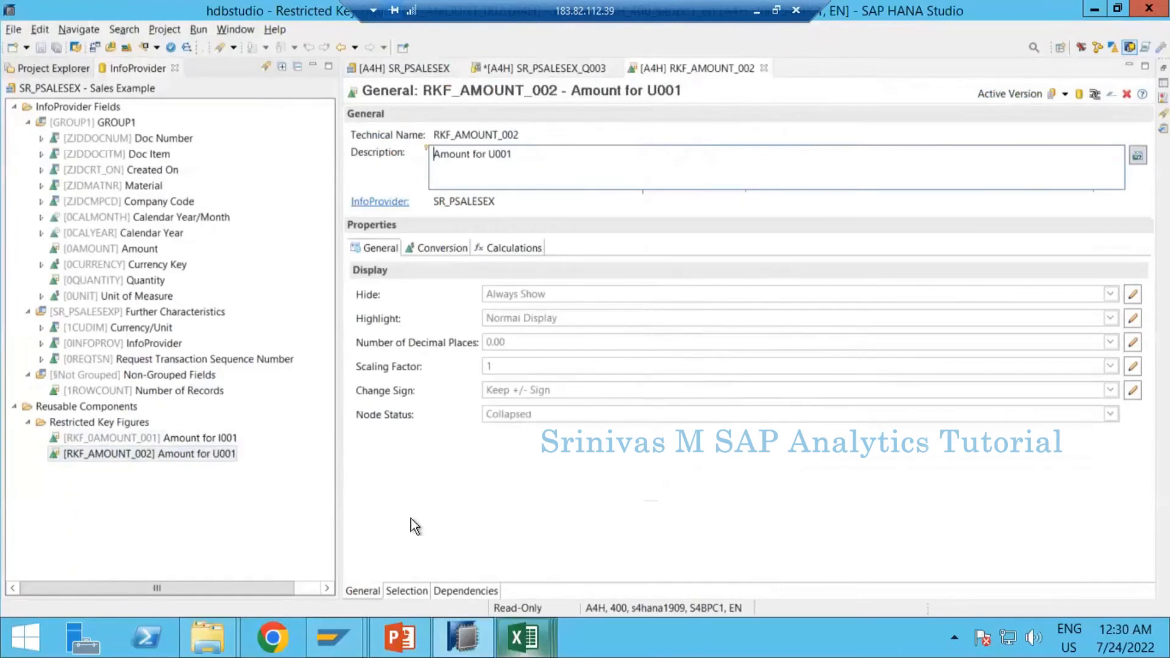
{"action": "left_click", "coordinate": [363, 155]}
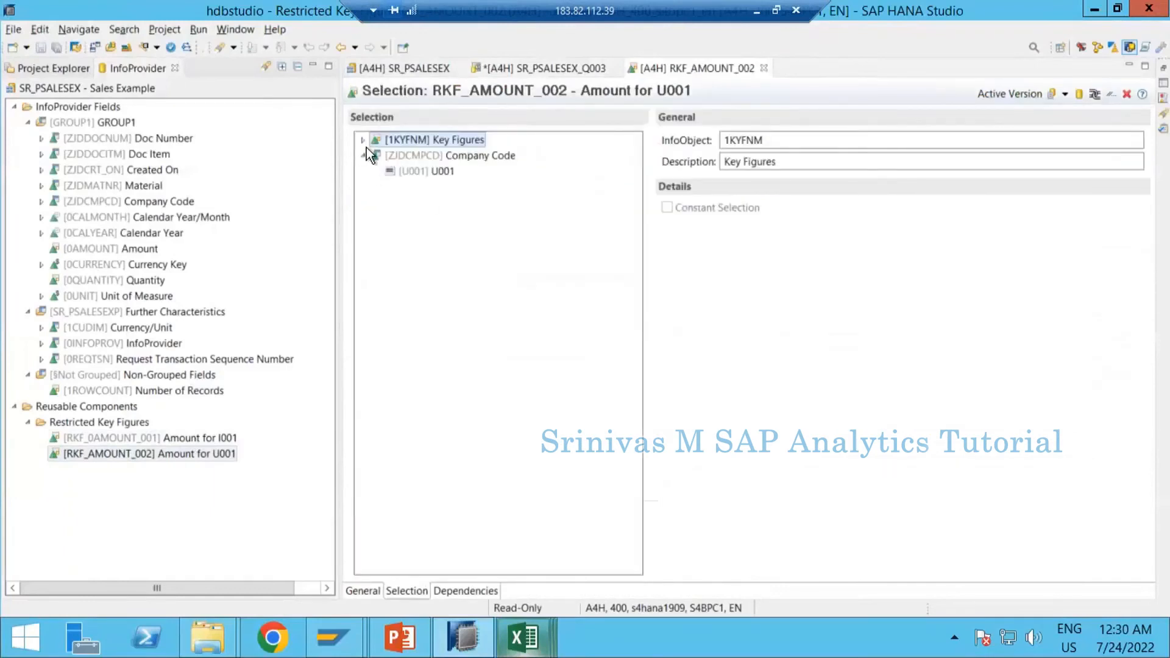
{"action": "left_click", "coordinate": [364, 139]}
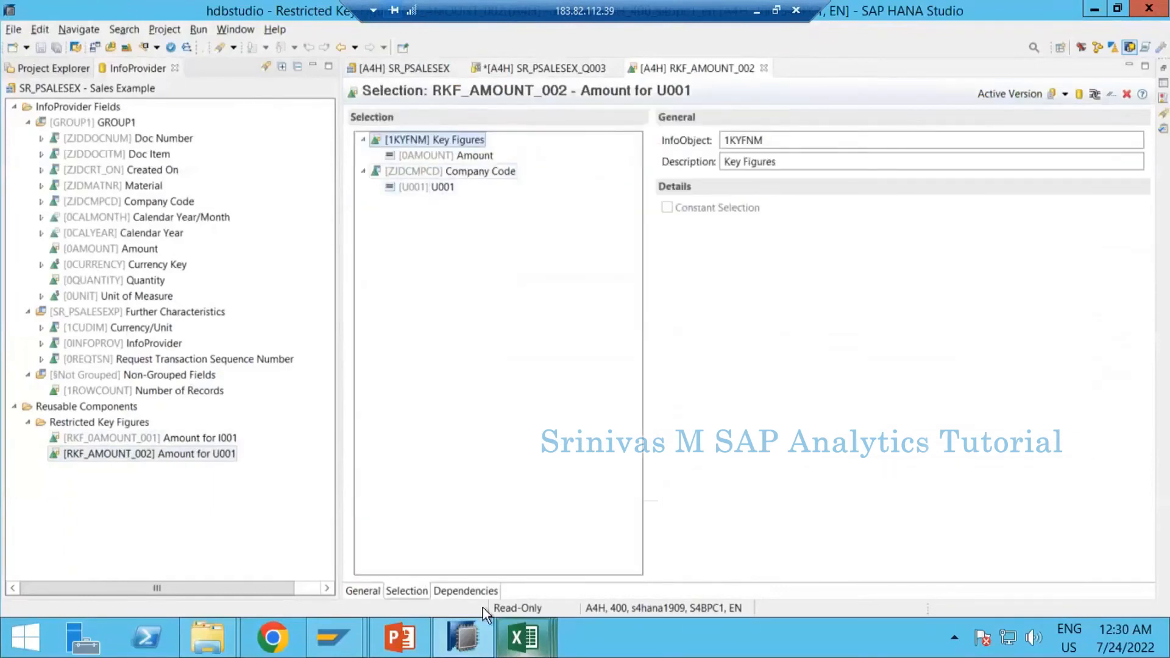
Compare the selection of RKF_AMOUNT_002 with the restriction example in the Rough Notes workbook, ending back in SAP HANA Studio
{"action": "mouse_move", "coordinate": [524, 637]}
{"action": "left_click", "coordinate": [521, 539]}
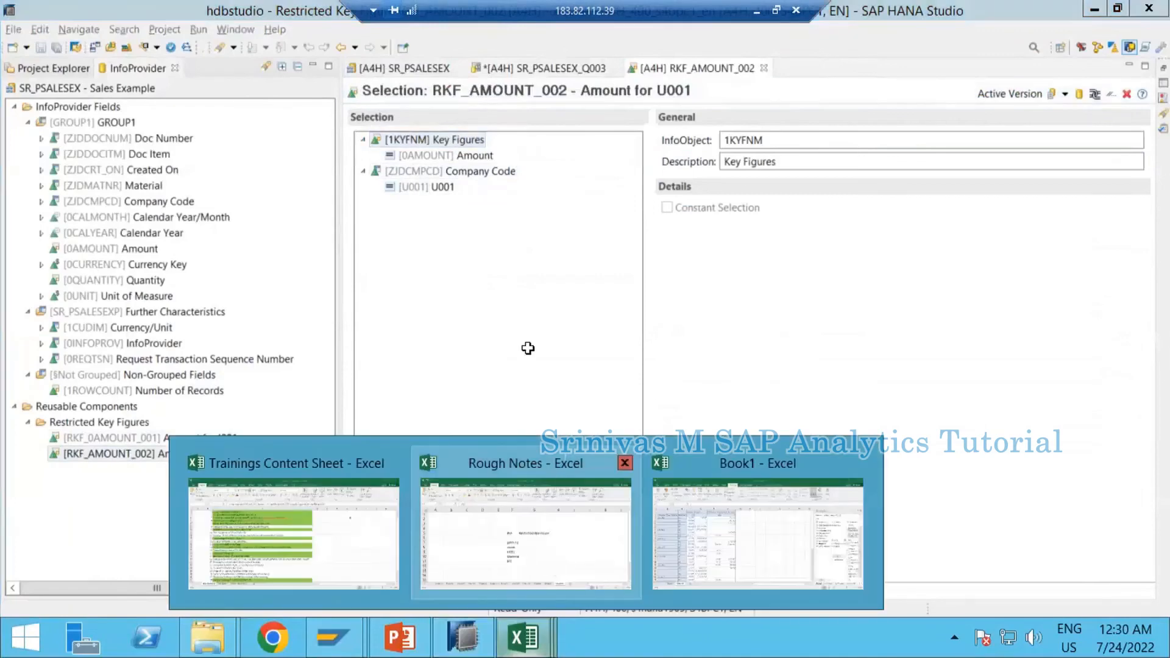
{"action": "key", "text": "alt+Tab"}
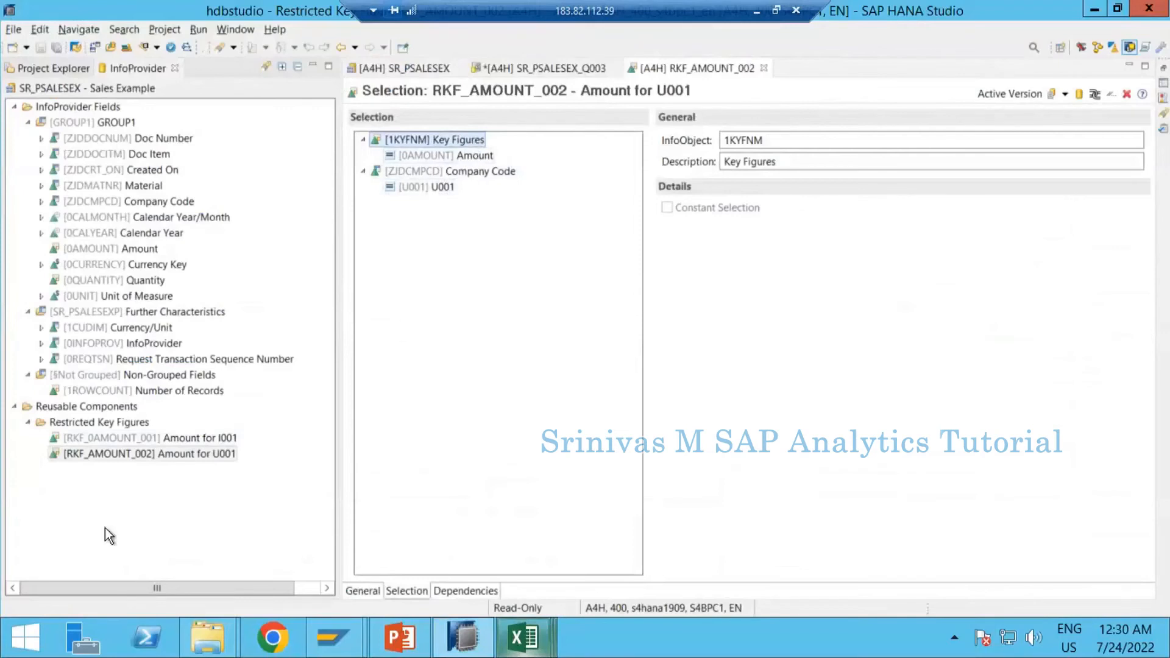
{"action": "left_click", "coordinate": [118, 457]}
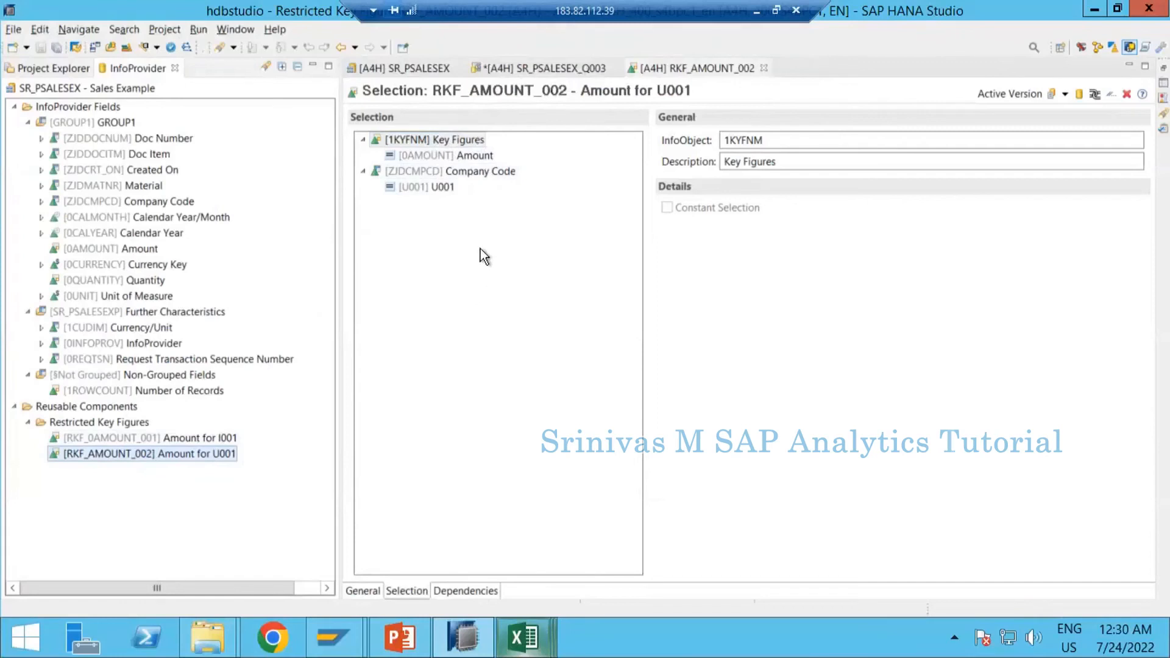
{"action": "left_click", "coordinate": [756, 69]}
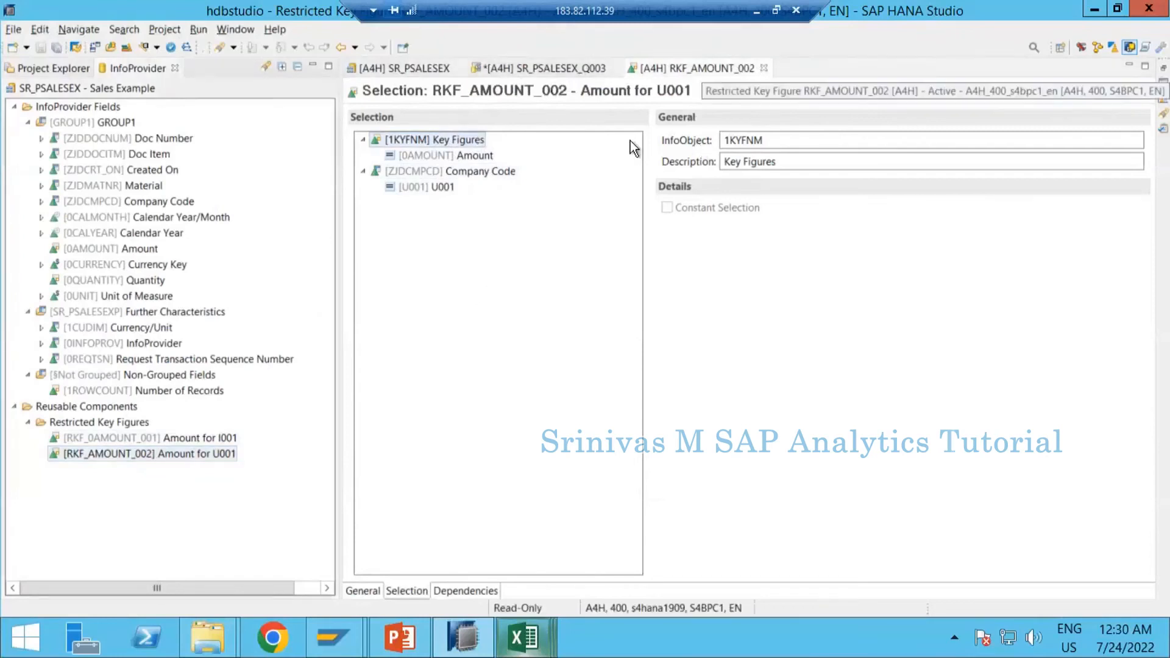
{"action": "left_click", "coordinate": [170, 456]}
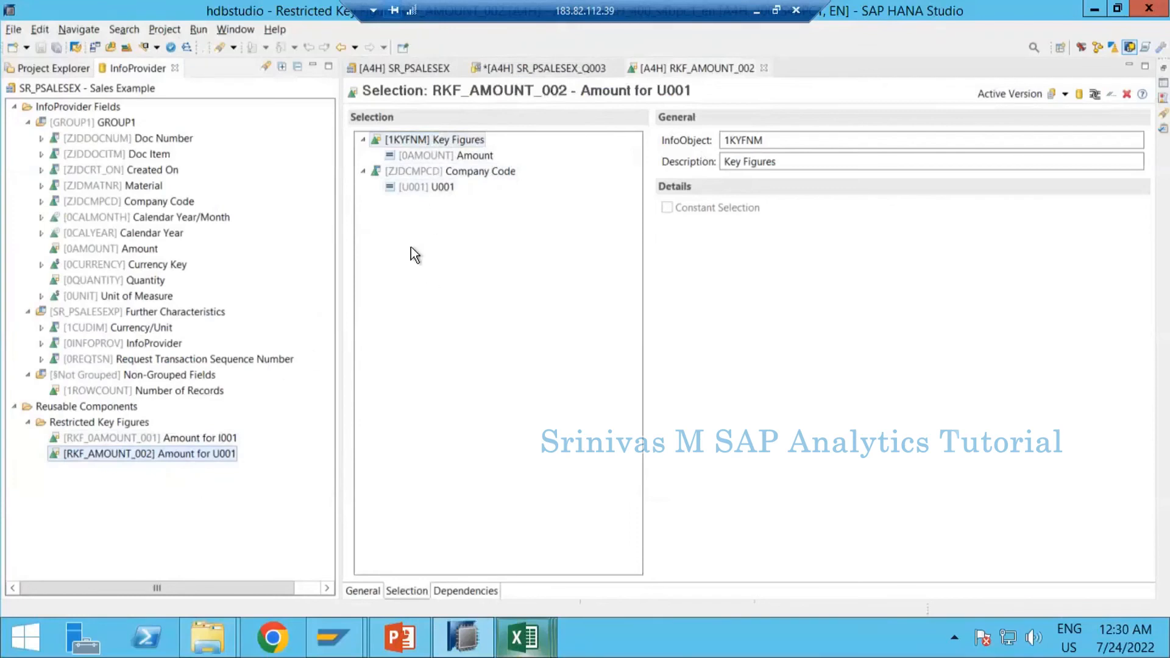
{"action": "left_click", "coordinate": [524, 637]}
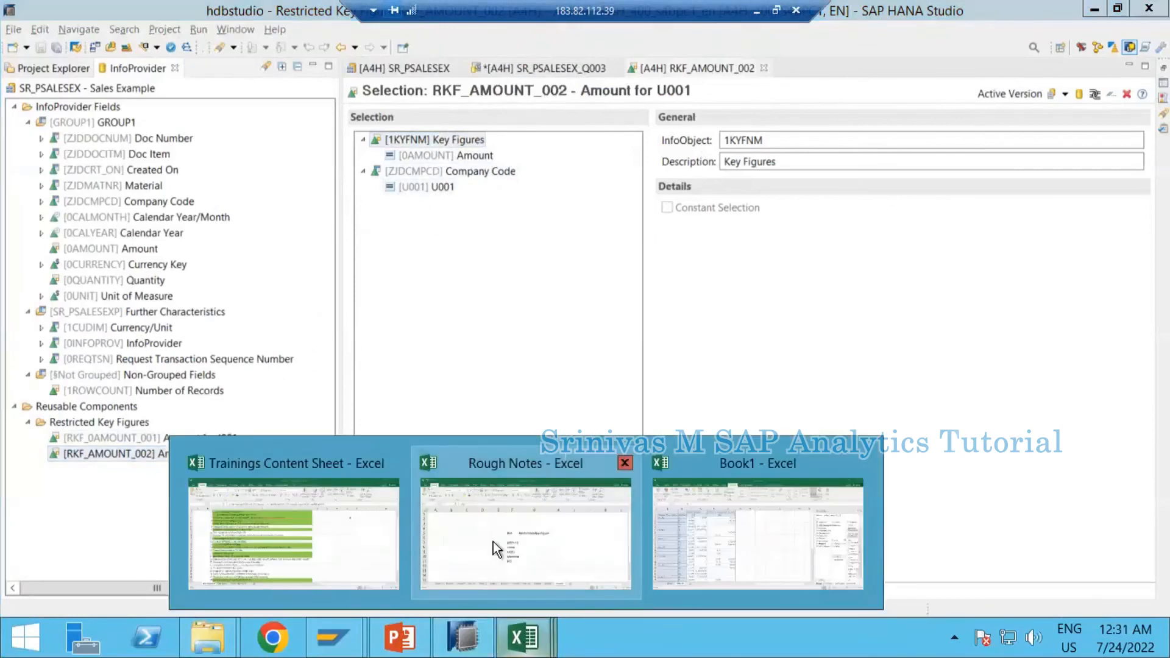
{"action": "left_click", "coordinate": [492, 542]}
{"action": "key", "text": "alt+Tab"}
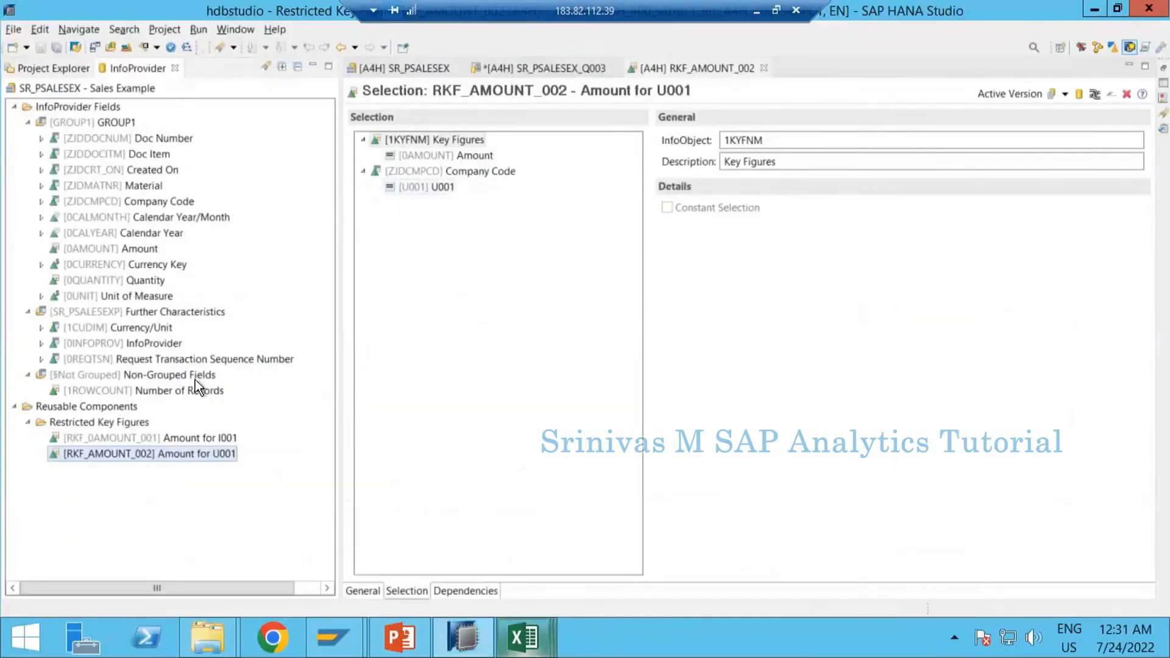
Look at the commands offered for the Restricted Key Figures folder and for RKF_AMOUNT_002, and close the RKF_AMOUNT_002 editor
{"action": "right_click", "coordinate": [112, 424]}
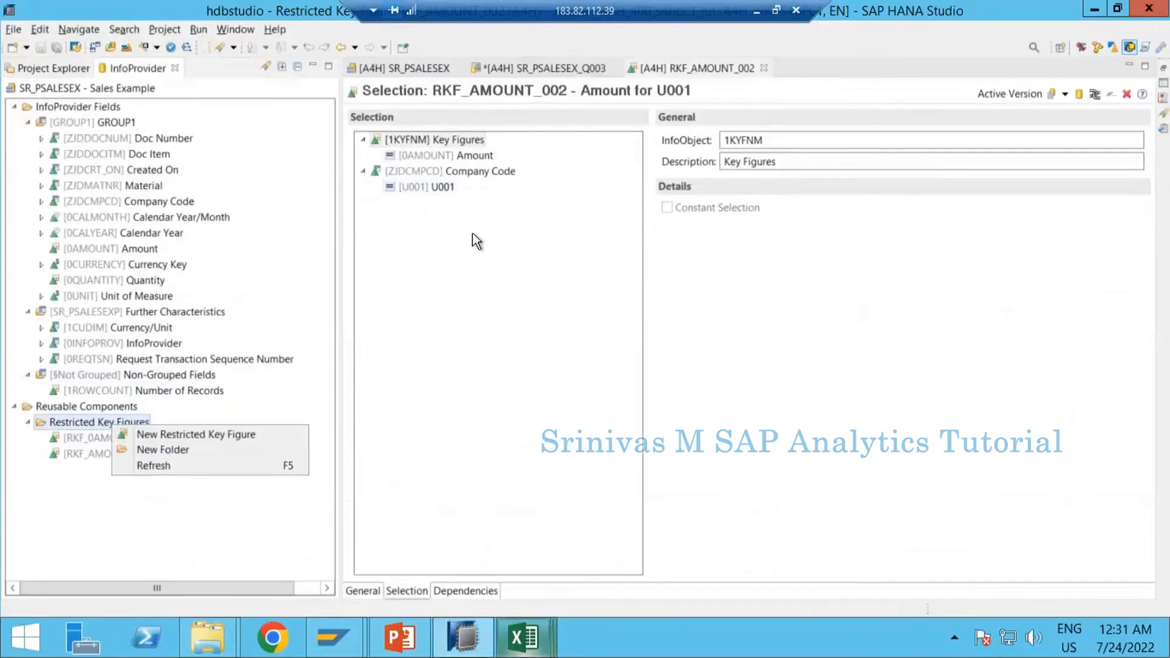
{"action": "left_click", "coordinate": [100, 455]}
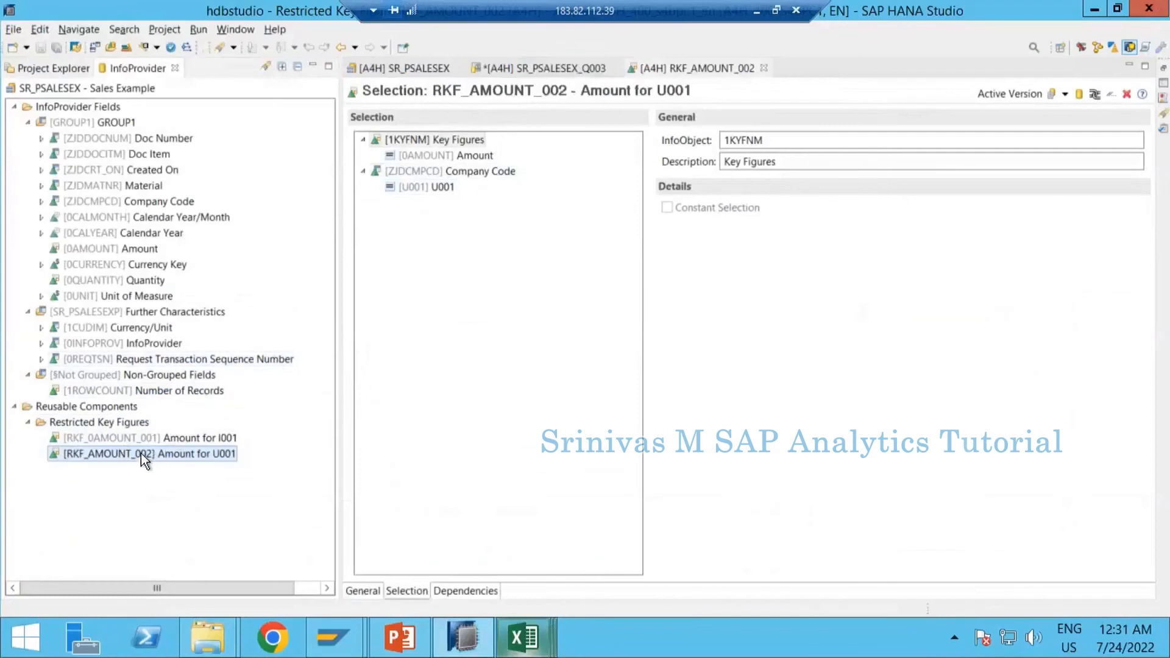
{"action": "left_click", "coordinate": [763, 71]}
{"action": "right_click", "coordinate": [107, 454]}
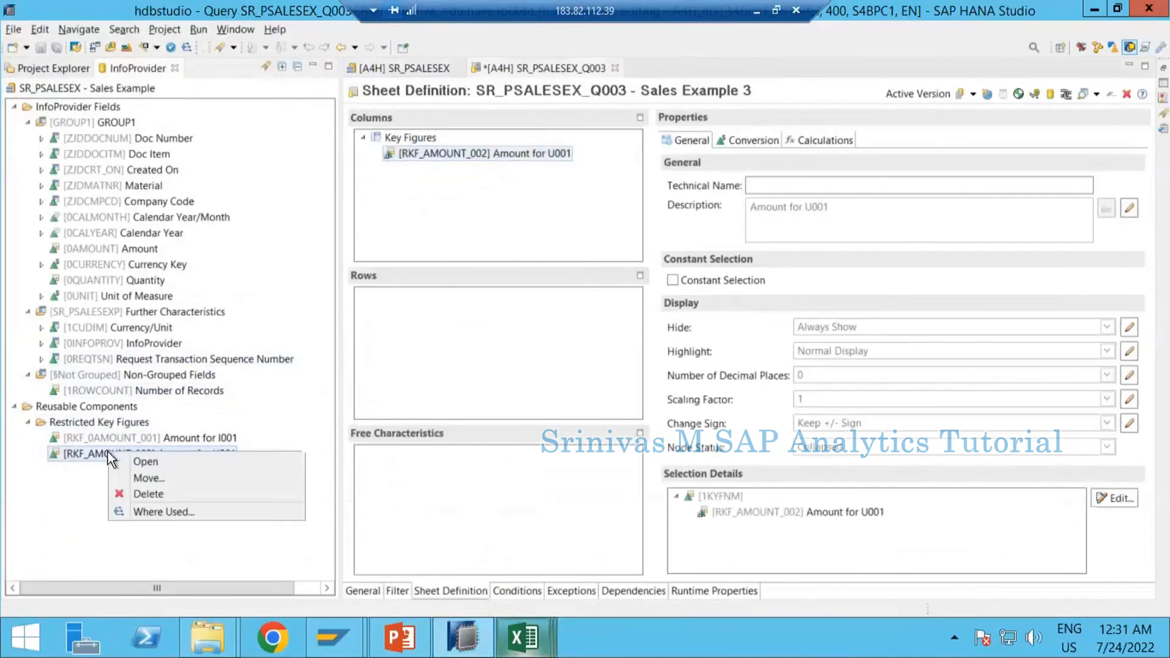
{"action": "left_click", "coordinate": [139, 450]}
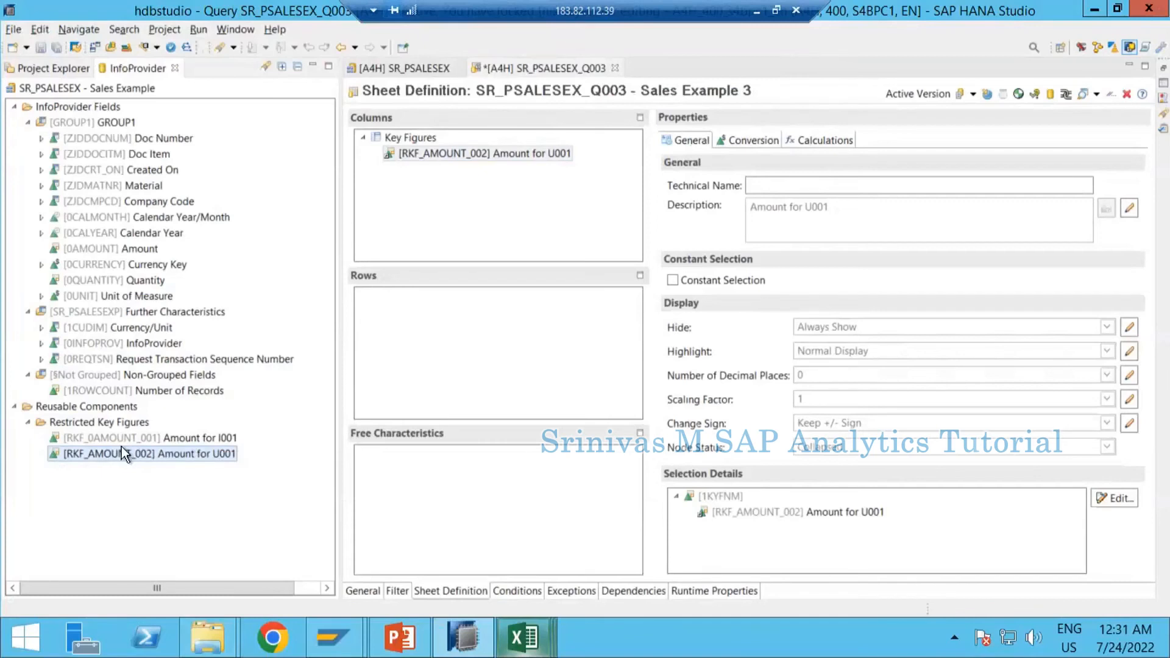
Create a reusable calculated key figure on SR_PSALESEX named CKF_NET_AMOUNT_001 with the description NetAmount
{"action": "right_click", "coordinate": [106, 407]}
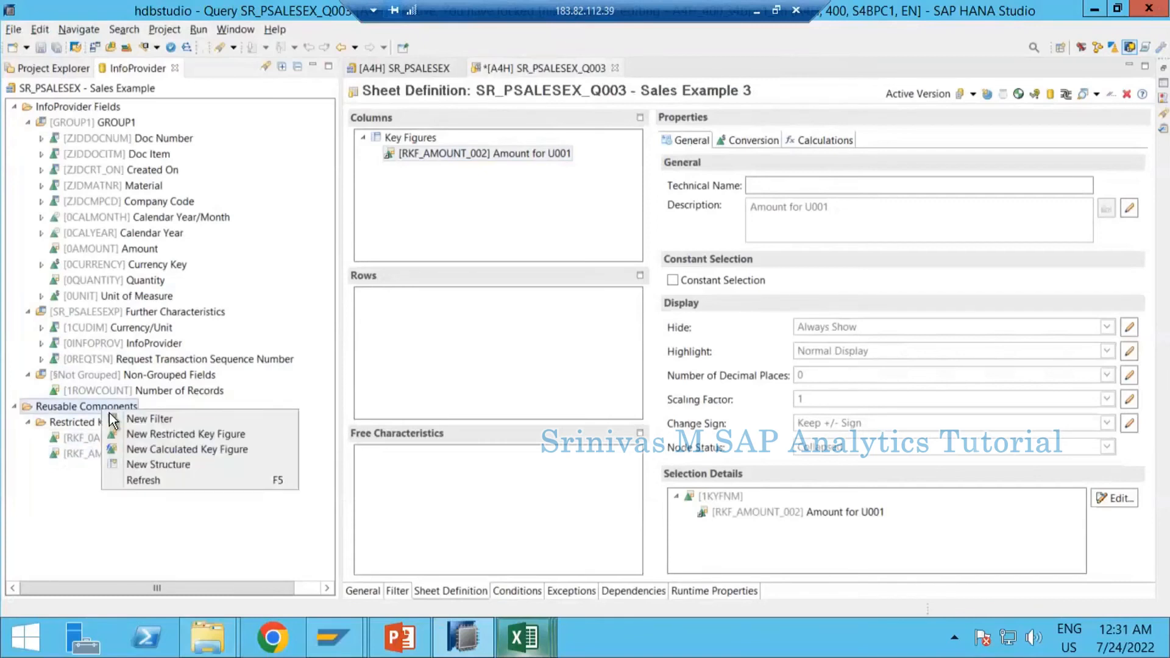
{"action": "left_click", "coordinate": [162, 450]}
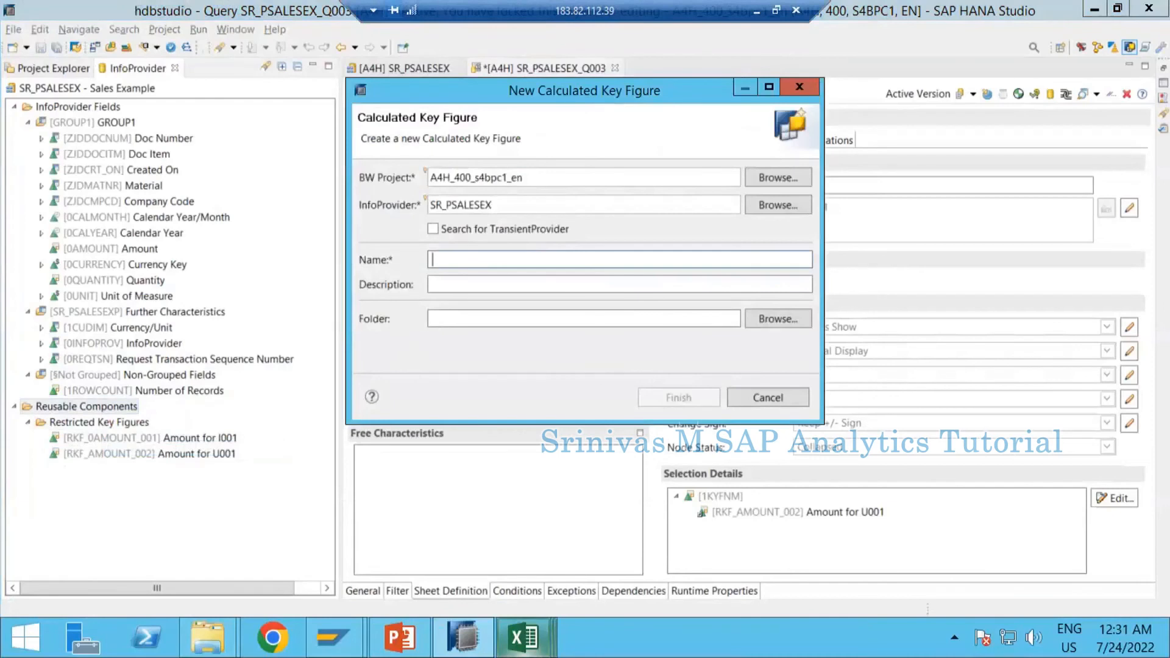
{"action": "type", "text": "CKF_"}
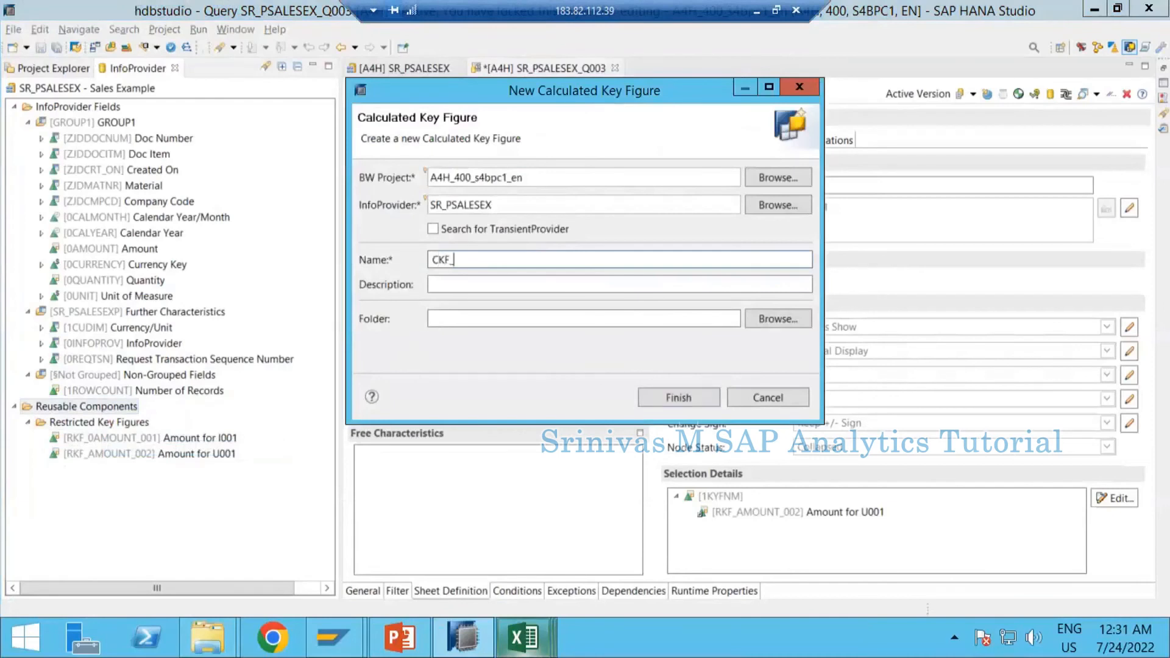
{"action": "type", "text": "AM"}
{"action": "key", "text": "BackSpace"}
{"action": "key", "text": "BackSpace"}
{"action": "key", "text": "BackSpace"}
{"action": "type", "text": "_"}
{"action": "type", "text": "NET_AMOUNT_001"}
{"action": "left_click", "coordinate": [554, 285]}
{"action": "type", "text": "Net"}
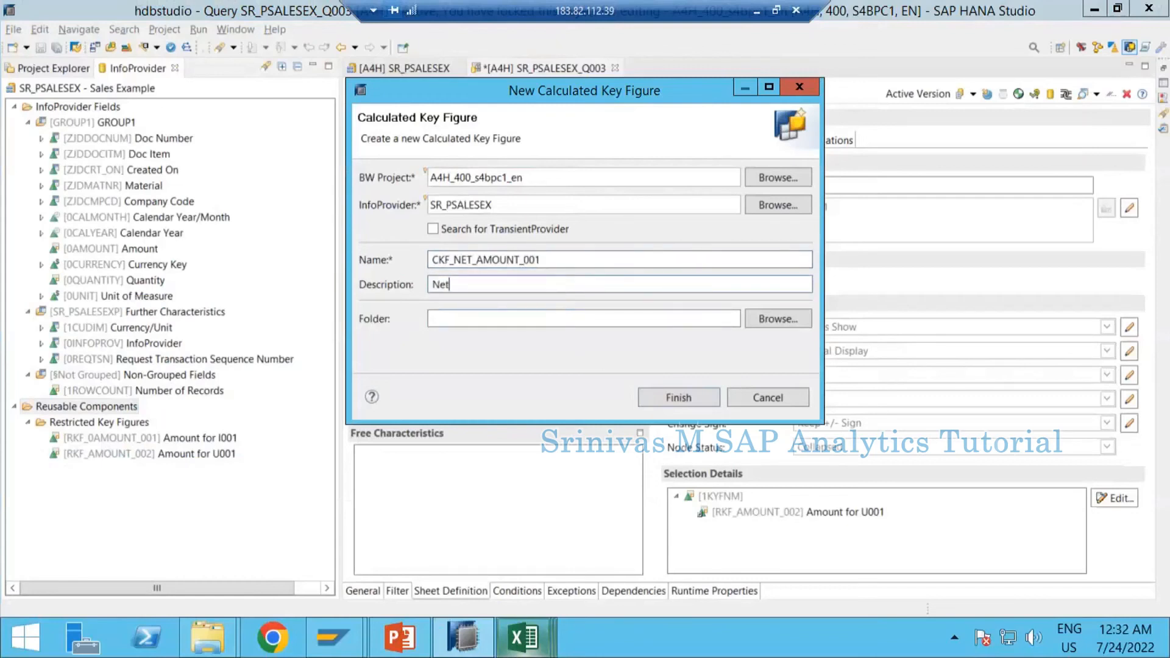
{"action": "type", "text": "Amount"}
{"action": "left_click", "coordinate": [680, 400]}
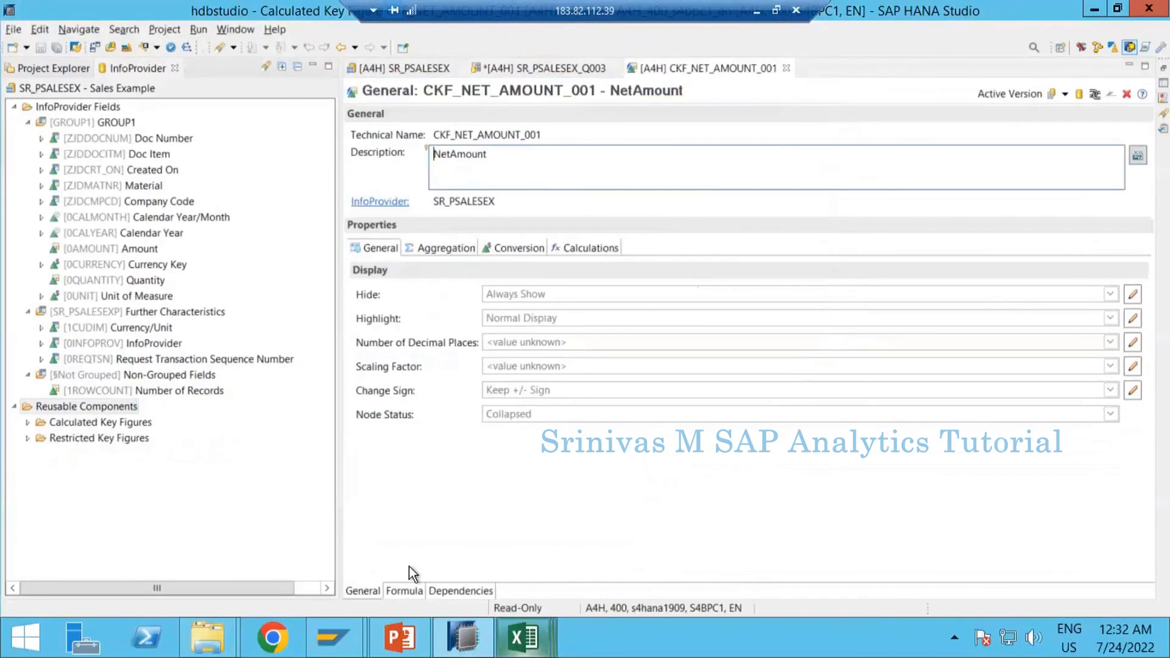
Define the formula of CKF_NET_AMOUNT_001 as '0AMOUNT' * '0QUANTITY'
{"action": "left_click", "coordinate": [407, 596]}
{"action": "left_click", "coordinate": [471, 178]}
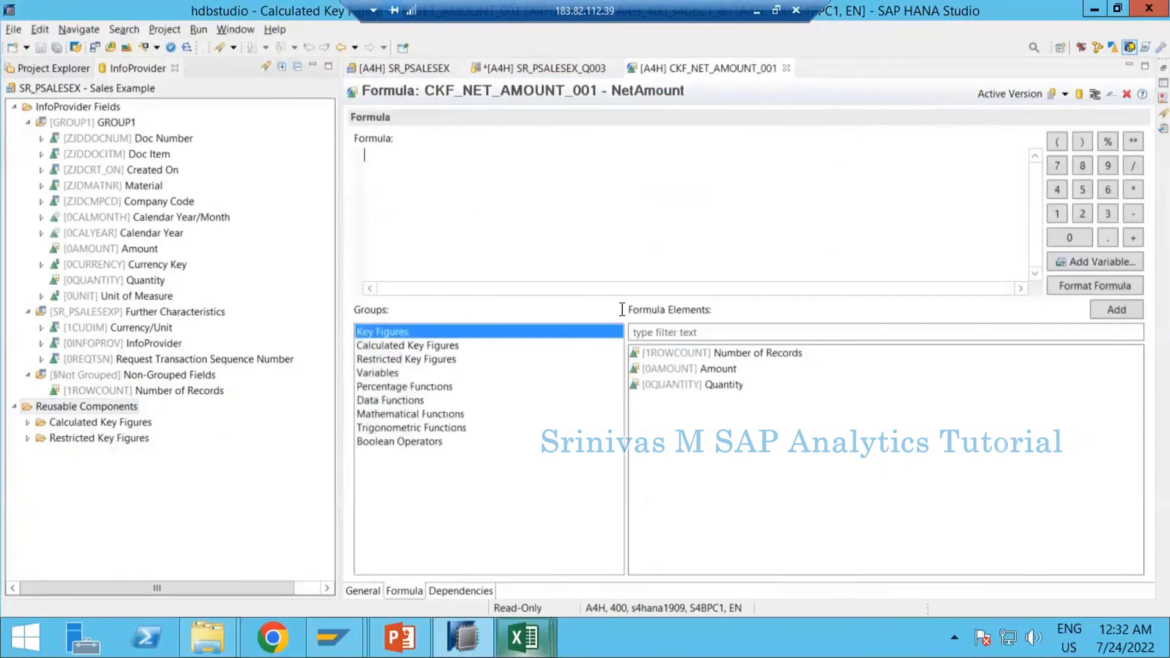
{"action": "double_click", "coordinate": [682, 369]}
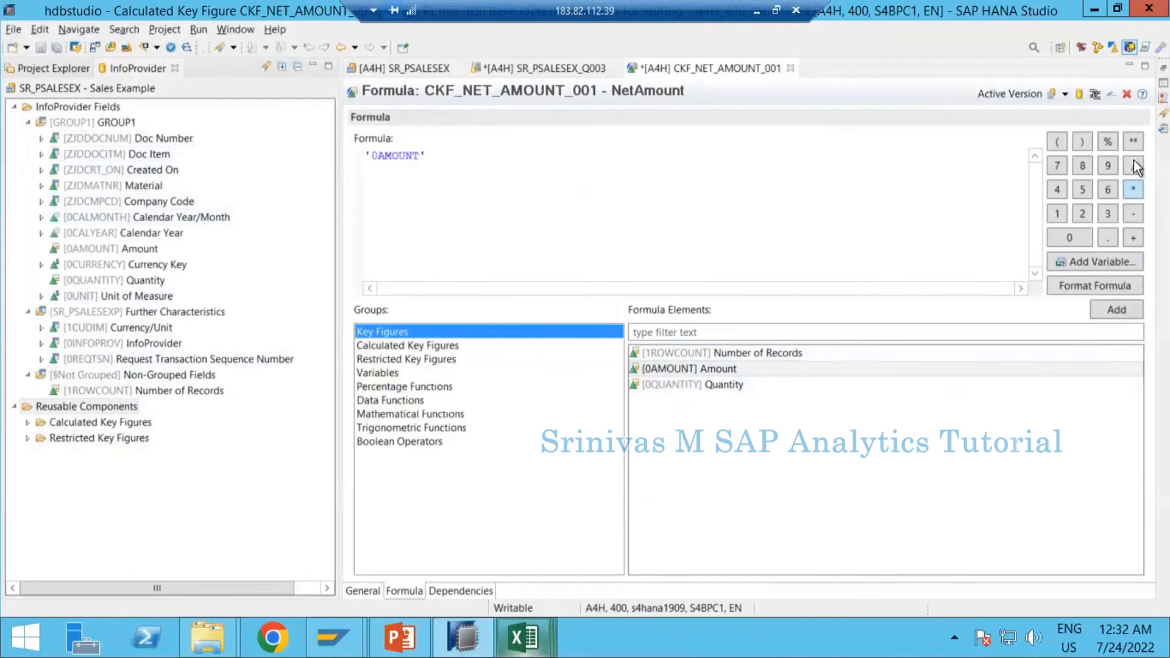
{"action": "double_click", "coordinate": [707, 385]}
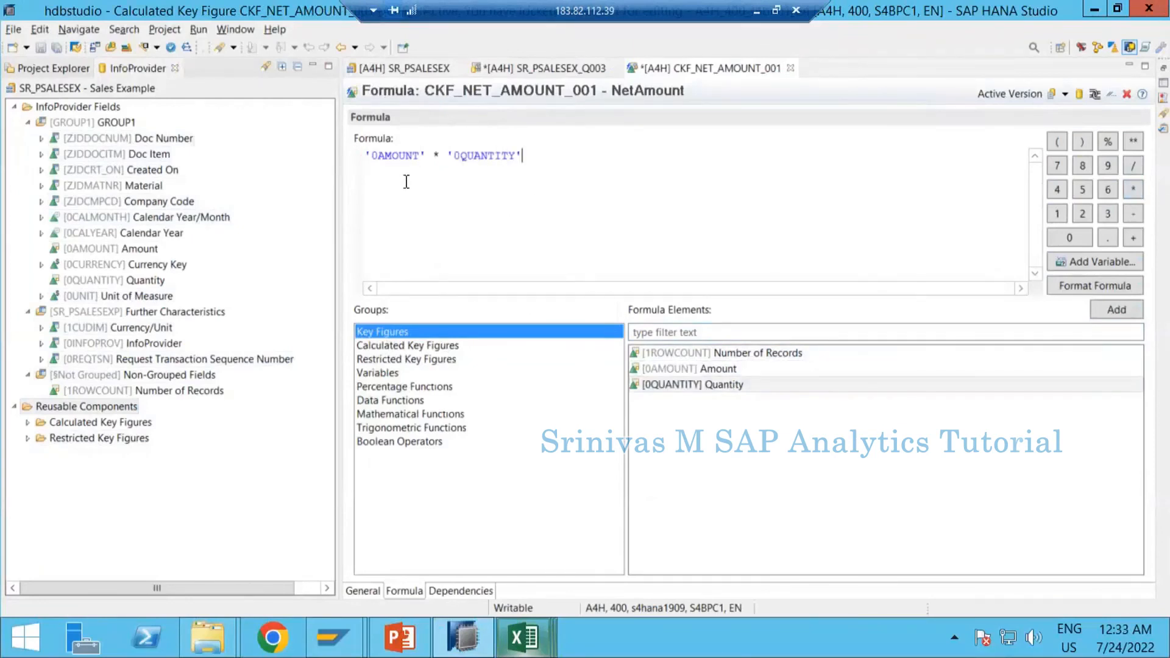
Wrap '0QUANTITY' in the NODIM data function so the formula reads '0AMOUNT' * NODIM('0QUANTITY'), and save the calculated key figure
{"action": "left_click", "coordinate": [449, 155]}
{"action": "left_click", "coordinate": [393, 400]}
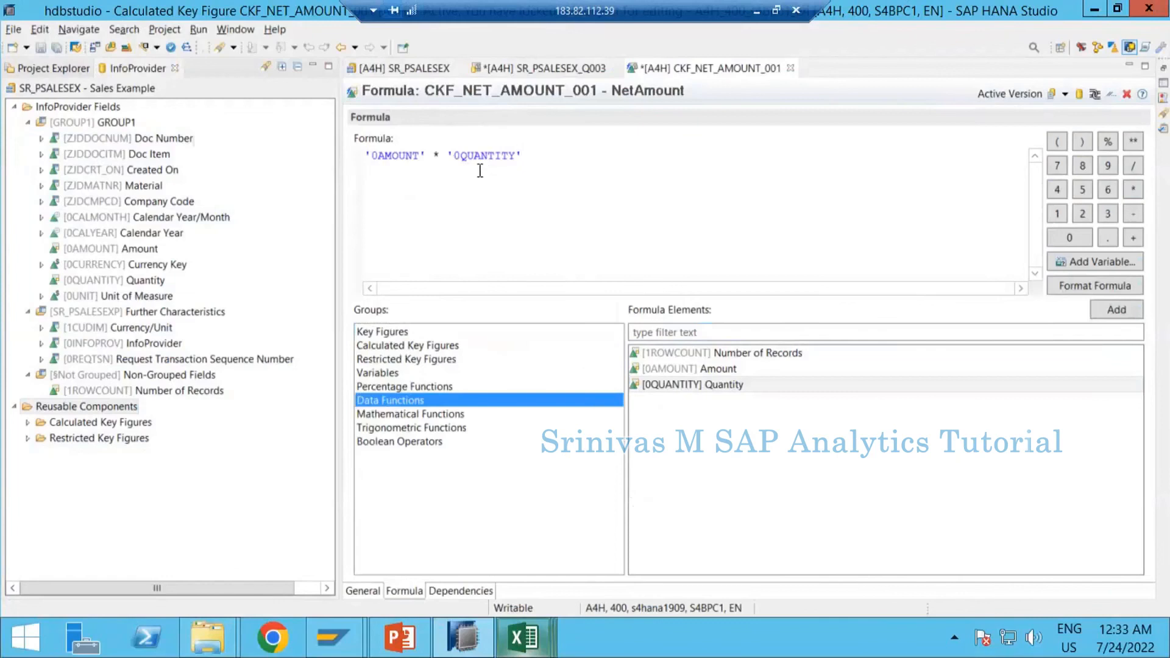
{"action": "left_click", "coordinate": [448, 156]}
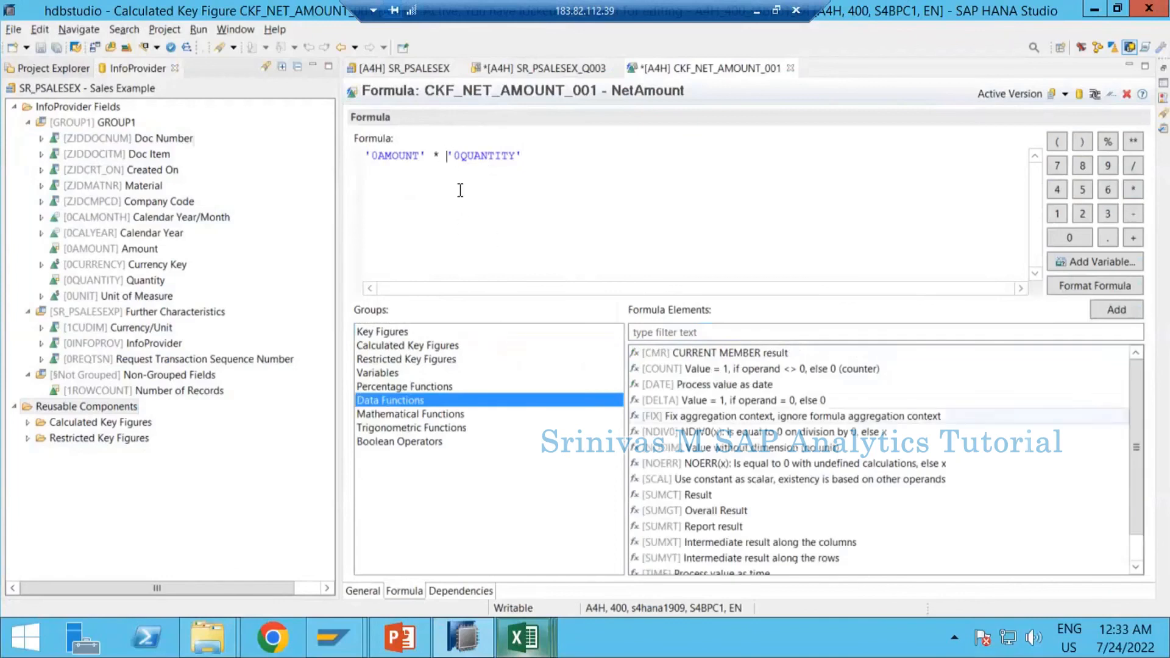
{"action": "double_click", "coordinate": [677, 456]}
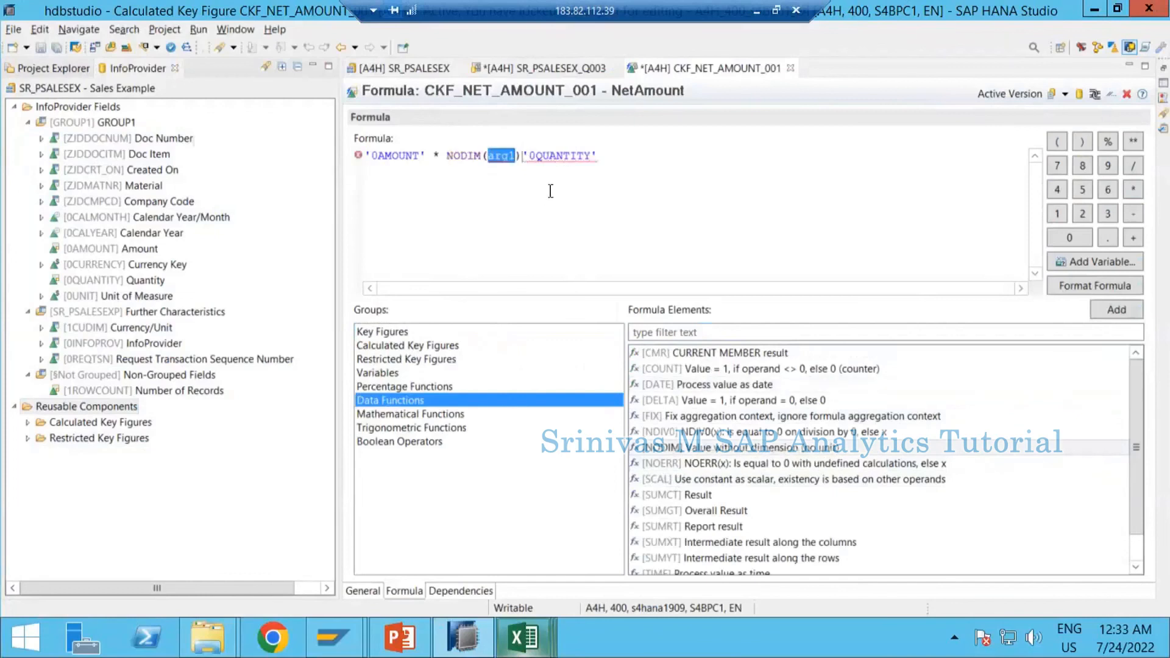
{"action": "key", "text": "Delete"}
{"action": "key", "text": "Delete"}
{"action": "key", "text": "Delete"}
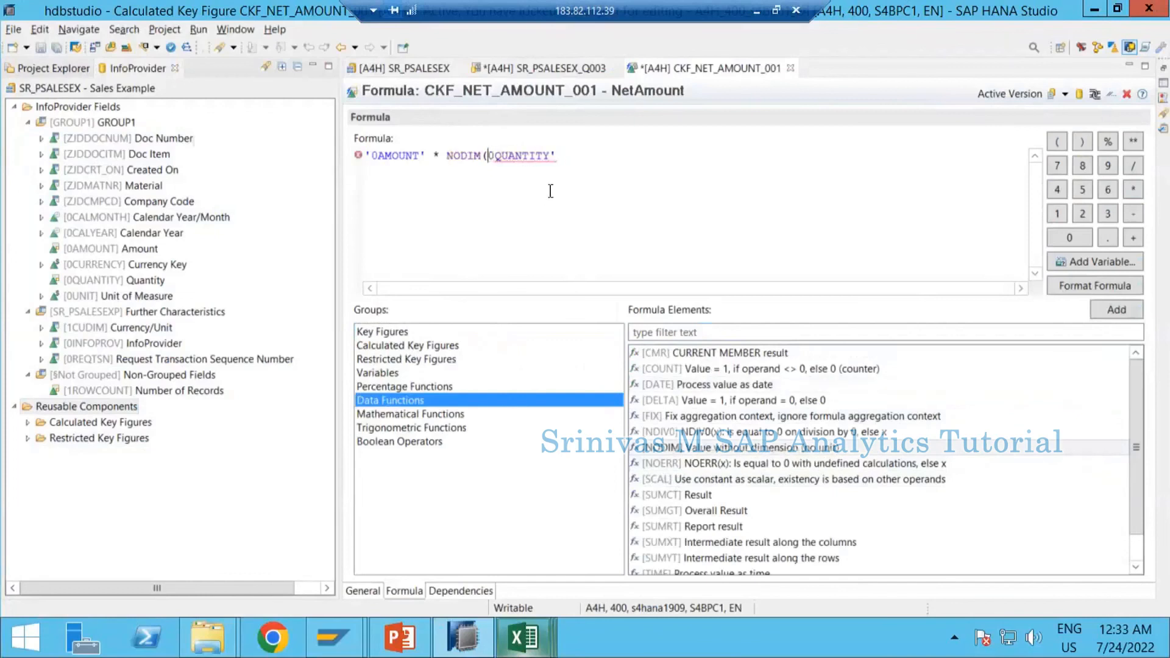
{"action": "key", "text": "Return"}
{"action": "key", "text": "ctrl+z"}
{"action": "key", "text": "ctrl+z"}
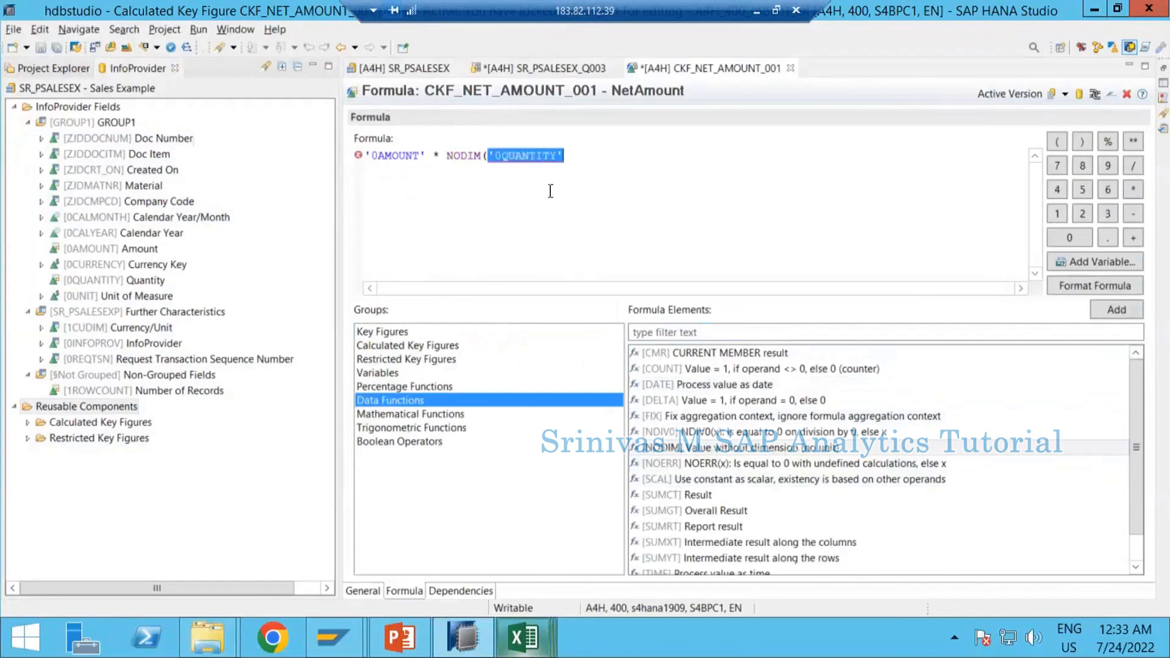
{"action": "key", "text": "Right"}
{"action": "type", "text": ")"}
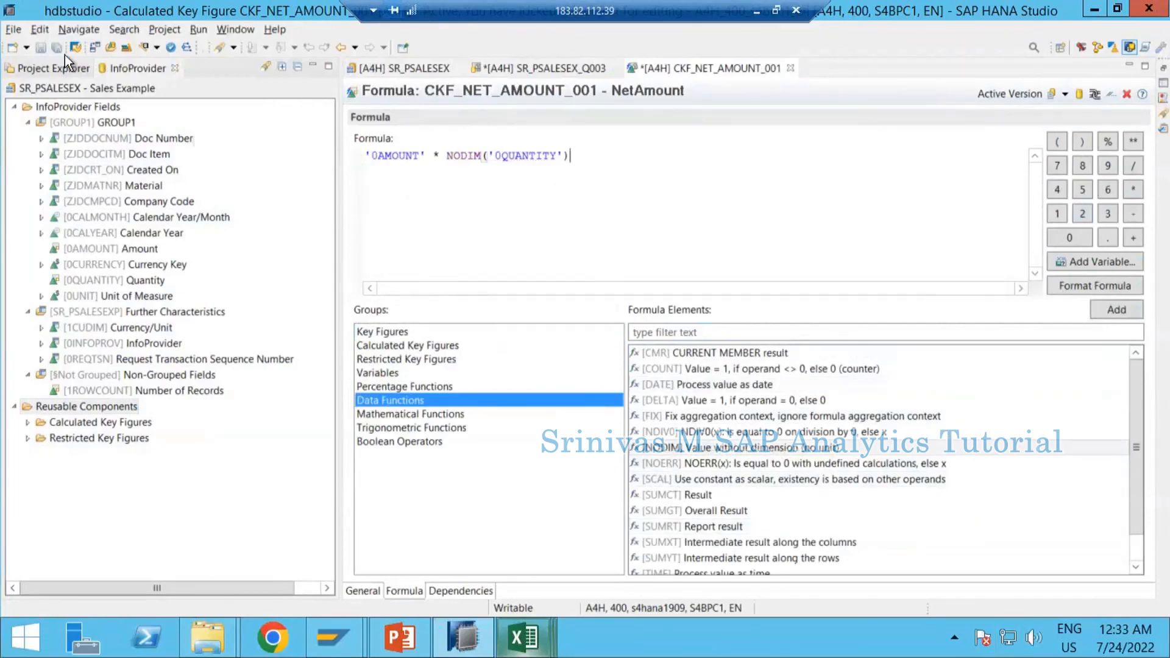
{"action": "left_click", "coordinate": [41, 49]}
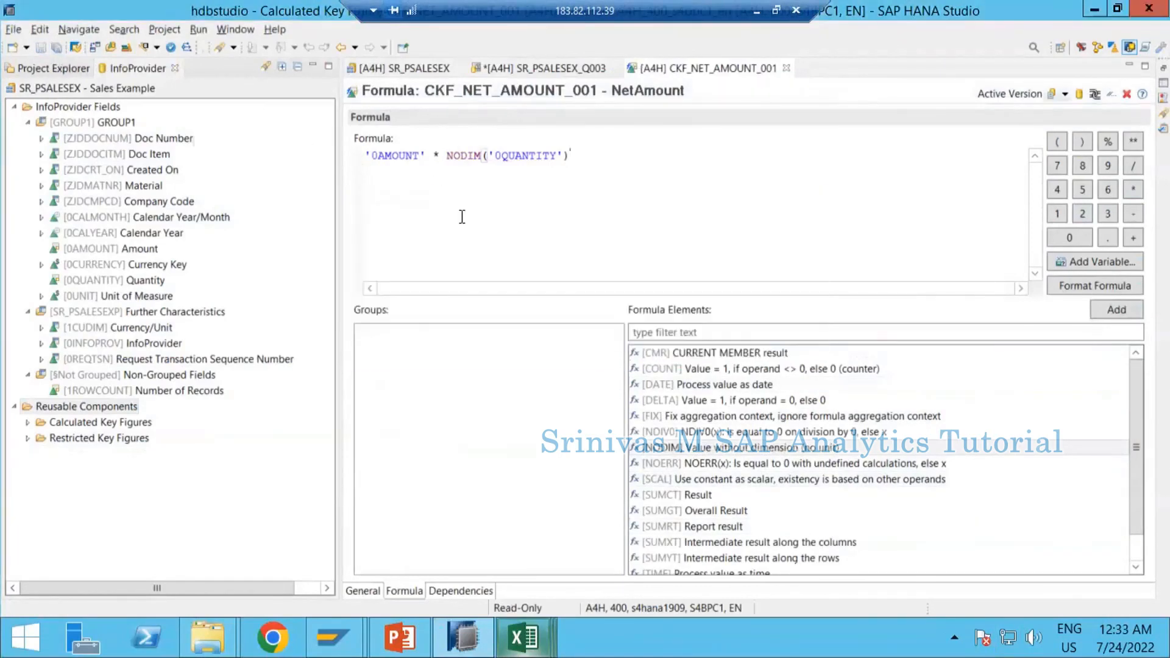
Close the calculated key figure's editor, add CKF_NET_AMOUNT_001 below RKF_AMOUNT_002 in the columns of SR_PSALESEX_Q003, and save the query
{"action": "left_click", "coordinate": [44, 423]}
{"action": "left_click", "coordinate": [27, 423]}
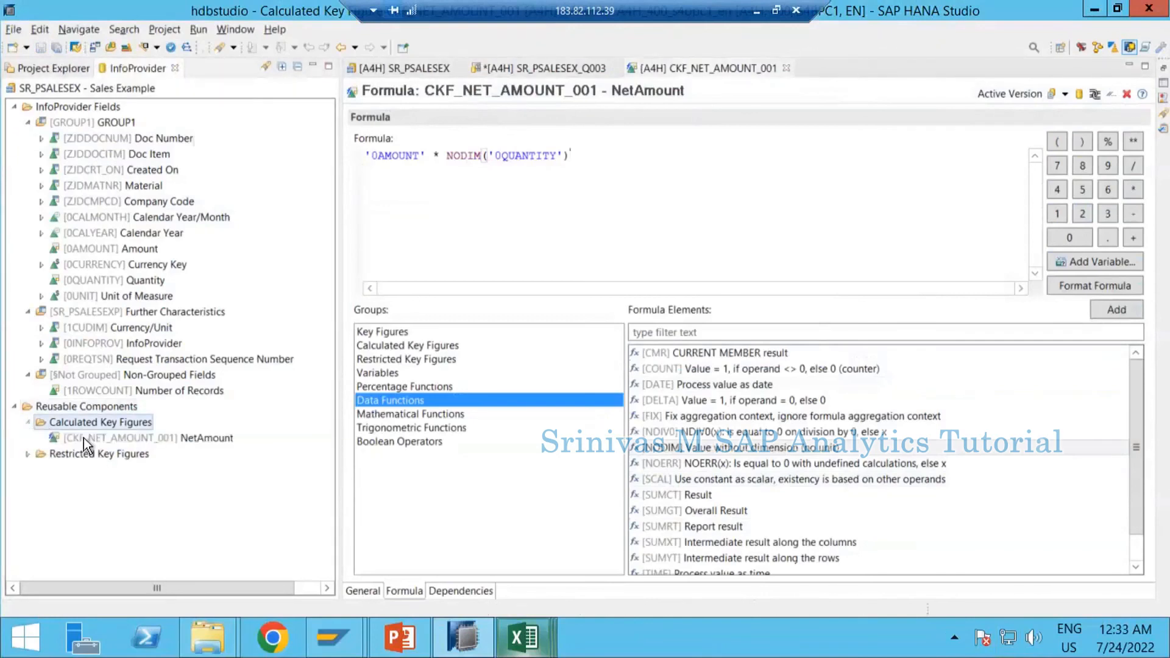
{"action": "left_click", "coordinate": [785, 68]}
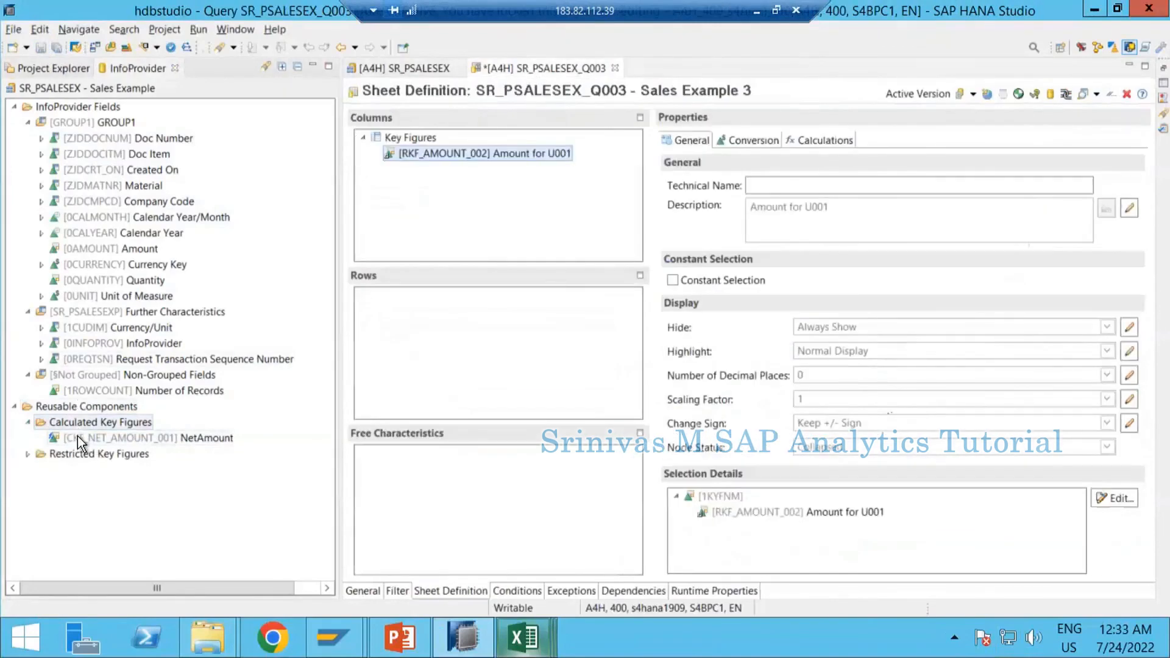
{"action": "left_click_drag", "start_coordinate": [78, 436], "coordinate": [434, 216]}
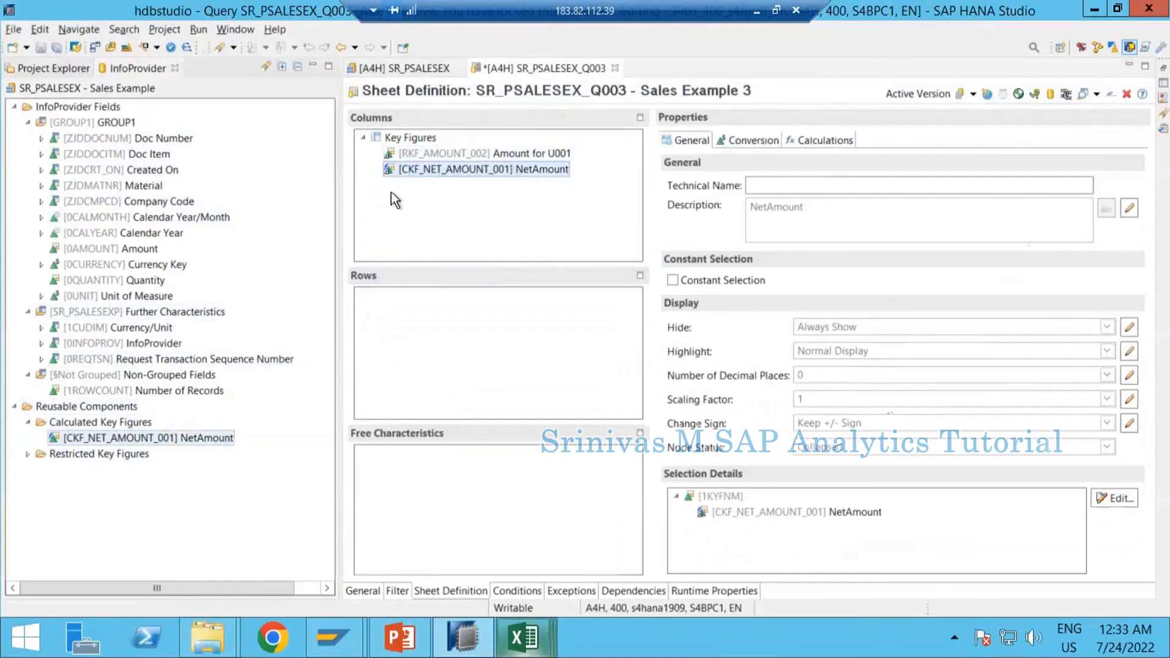
{"action": "left_click", "coordinate": [41, 47]}
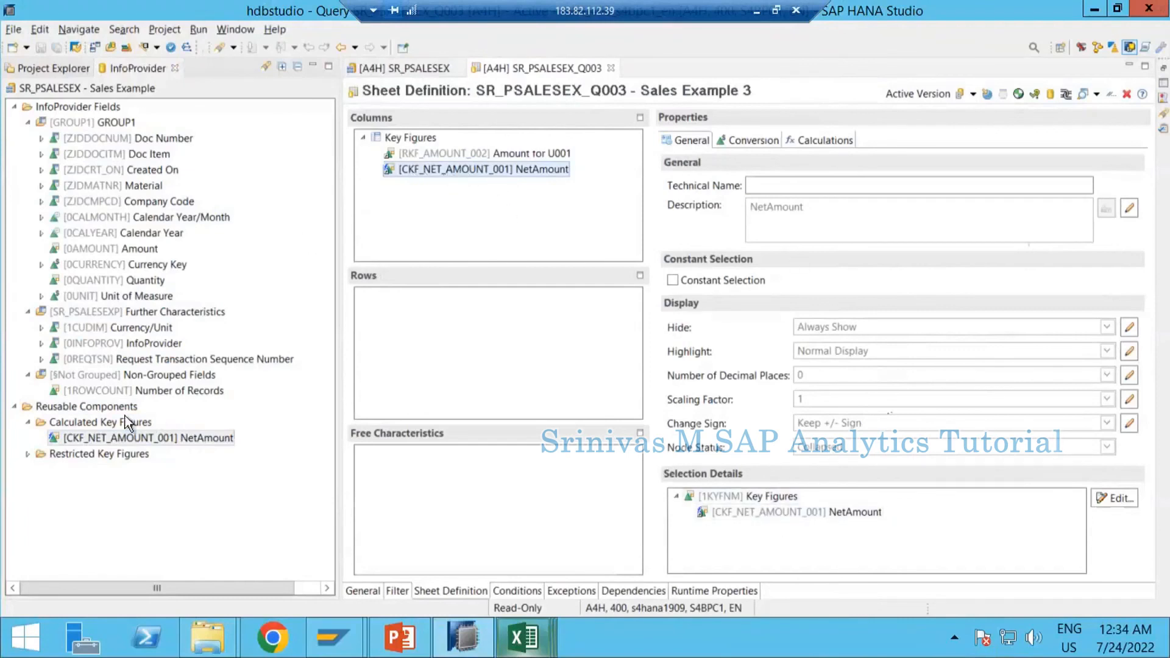
Open CKF_NET_AMOUNT_001 from the query columns in its own editor, inspect its general properties, and close the editor
{"action": "right_click", "coordinate": [453, 166]}
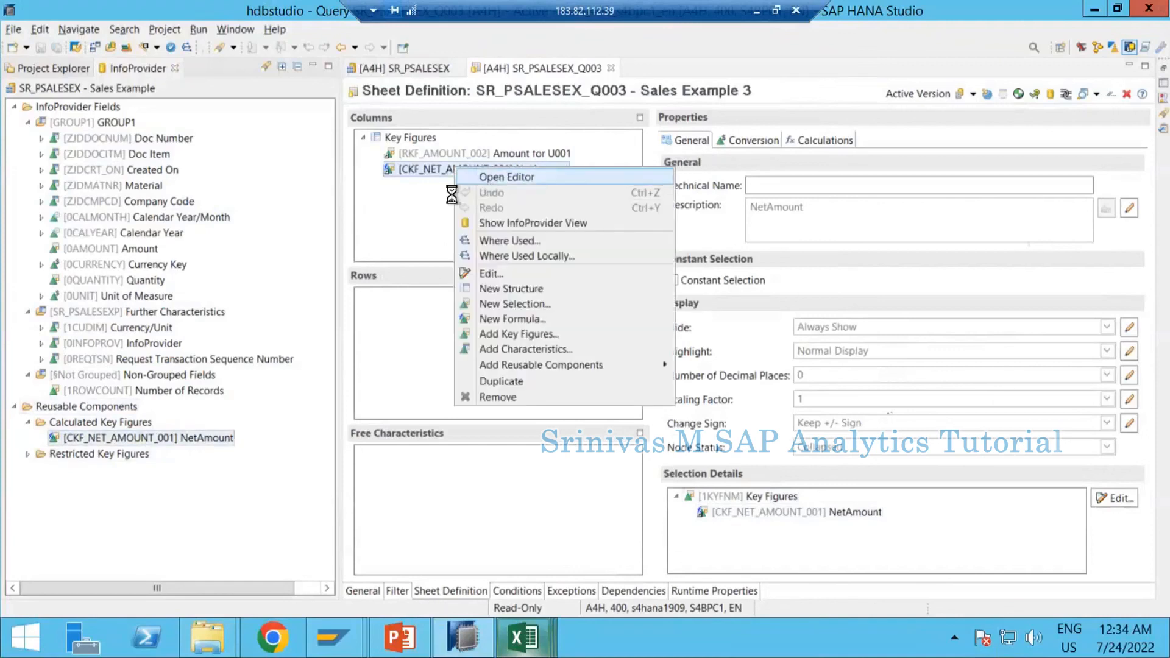
{"action": "left_click", "coordinate": [485, 177]}
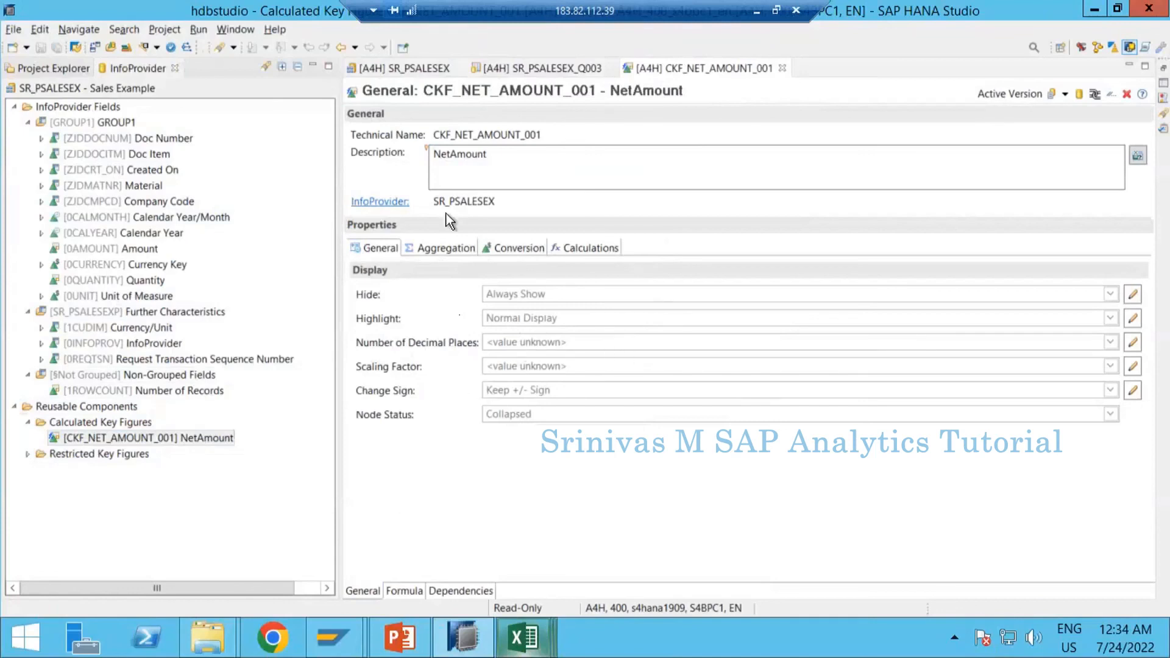
{"action": "left_click", "coordinate": [139, 439]}
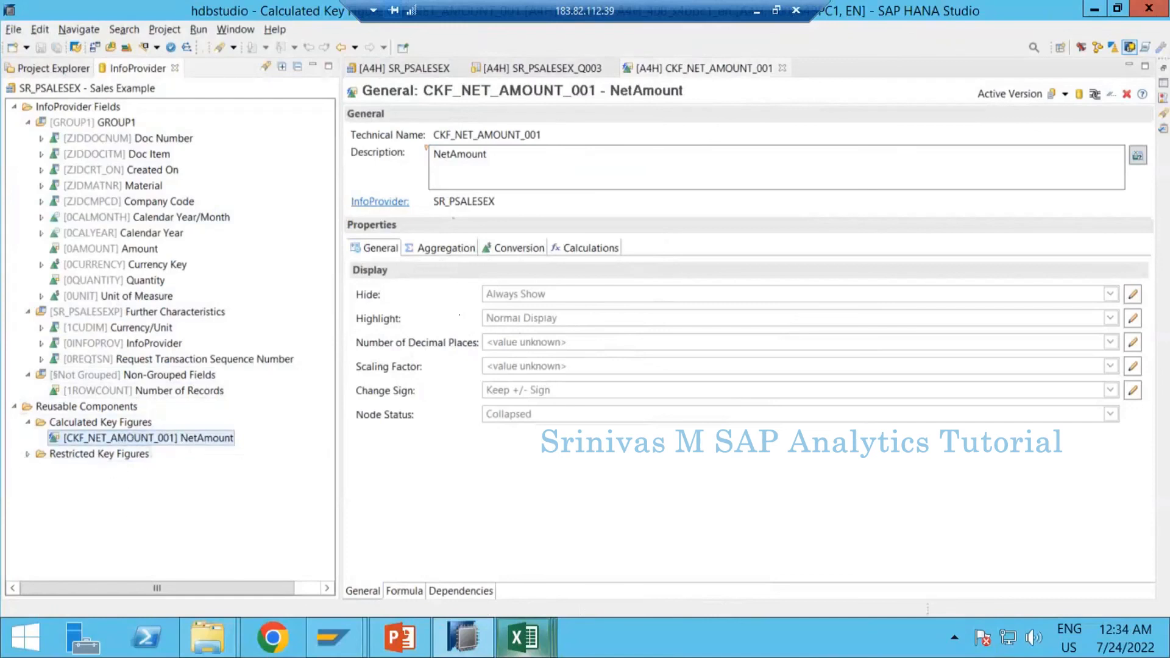
{"action": "left_click", "coordinate": [782, 68]}
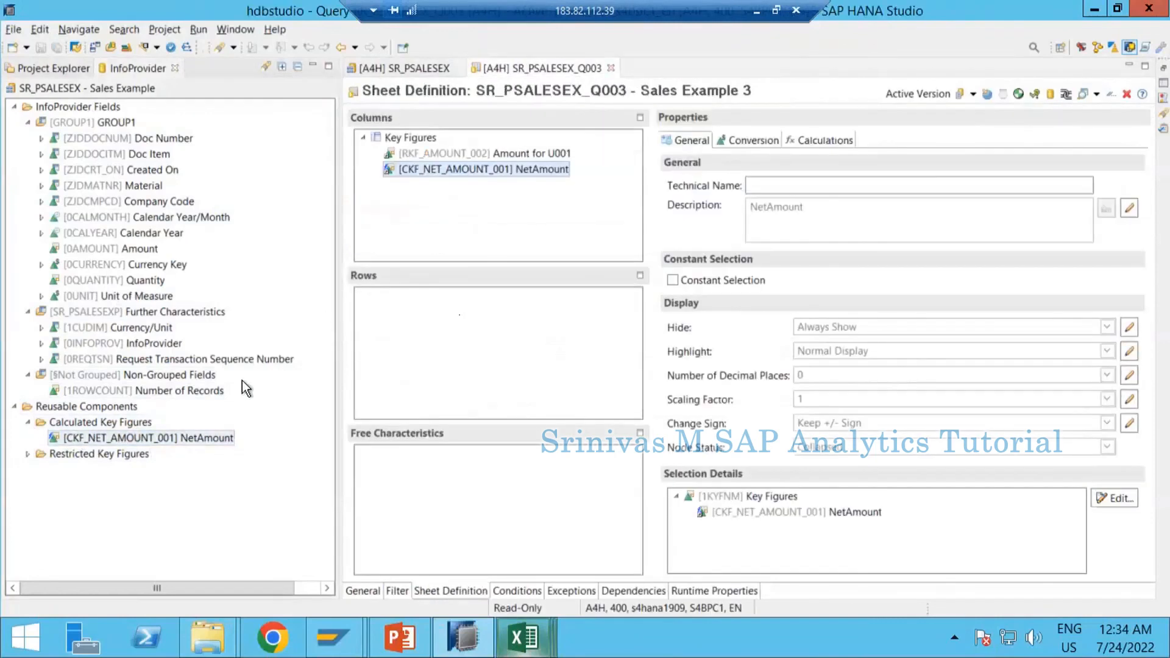
Expand the reusable Restricted Key Figures folder and show the properties of the Key Figures structure in the query columns
{"action": "left_click", "coordinate": [27, 454]}
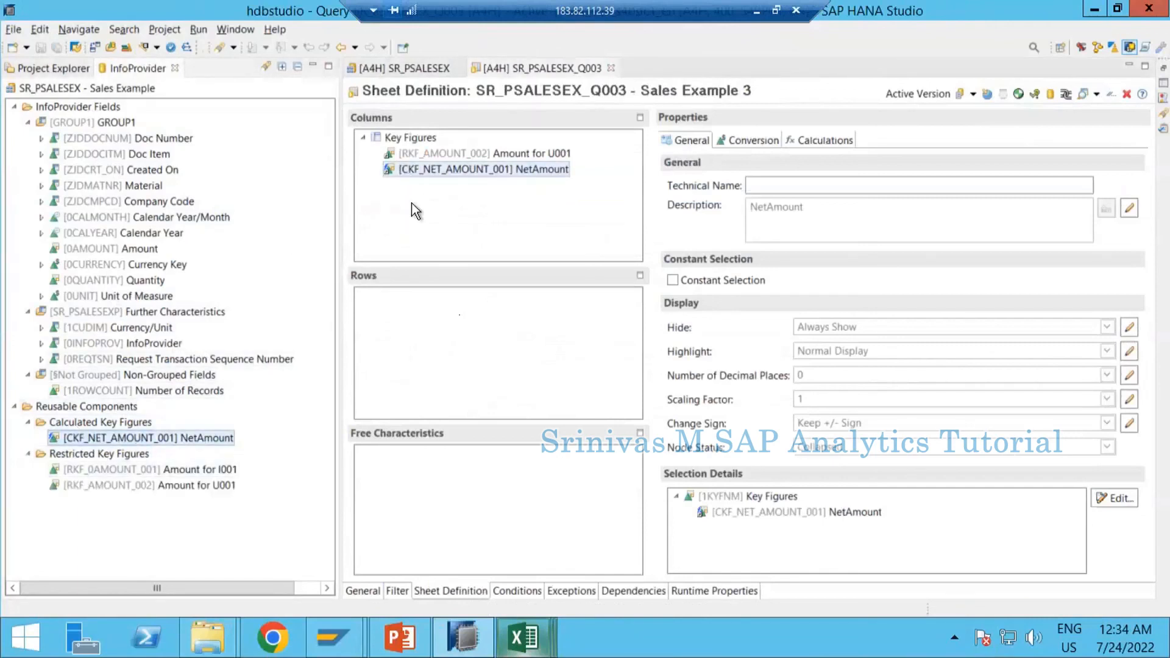
{"action": "left_click", "coordinate": [78, 409]}
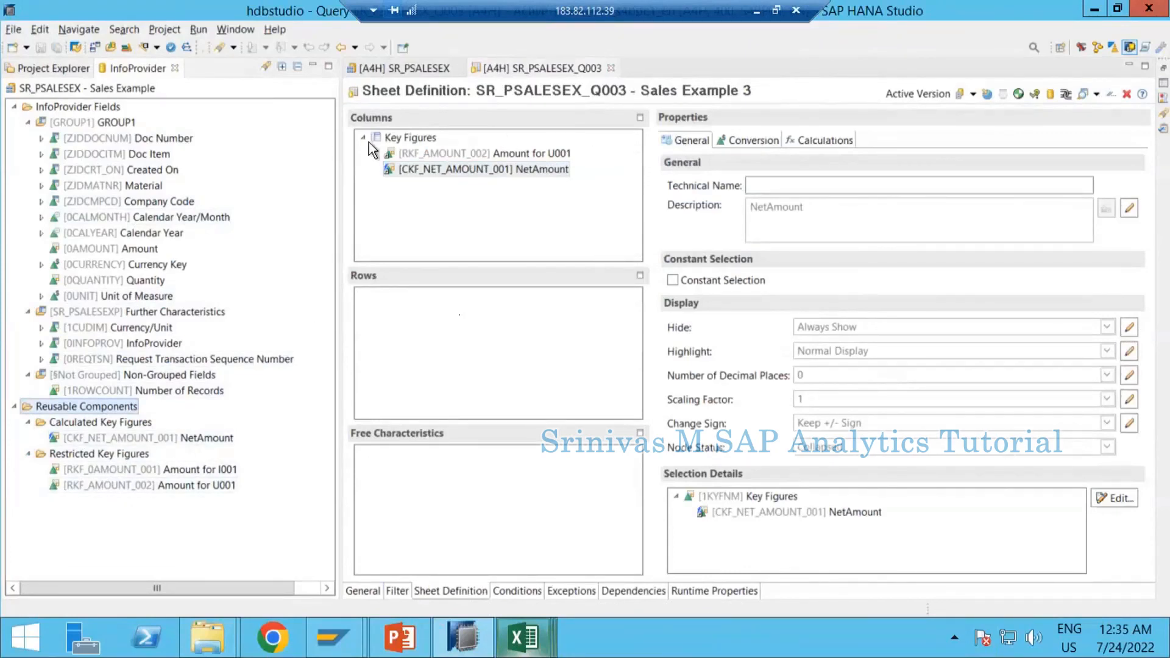
{"action": "left_click", "coordinate": [403, 139]}
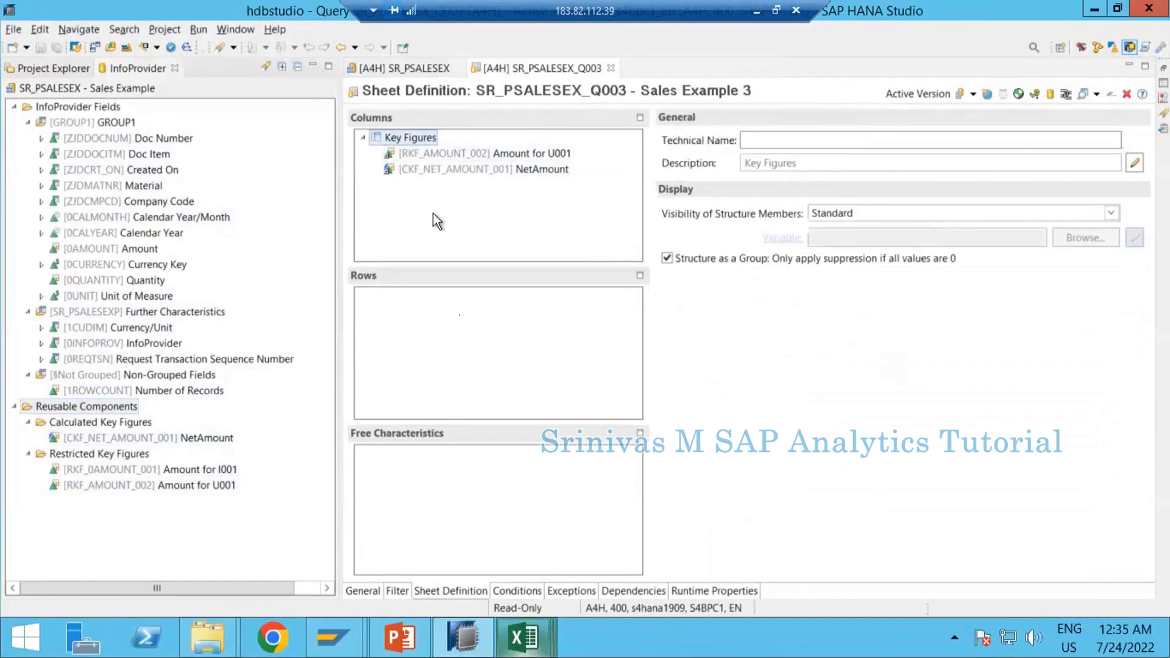